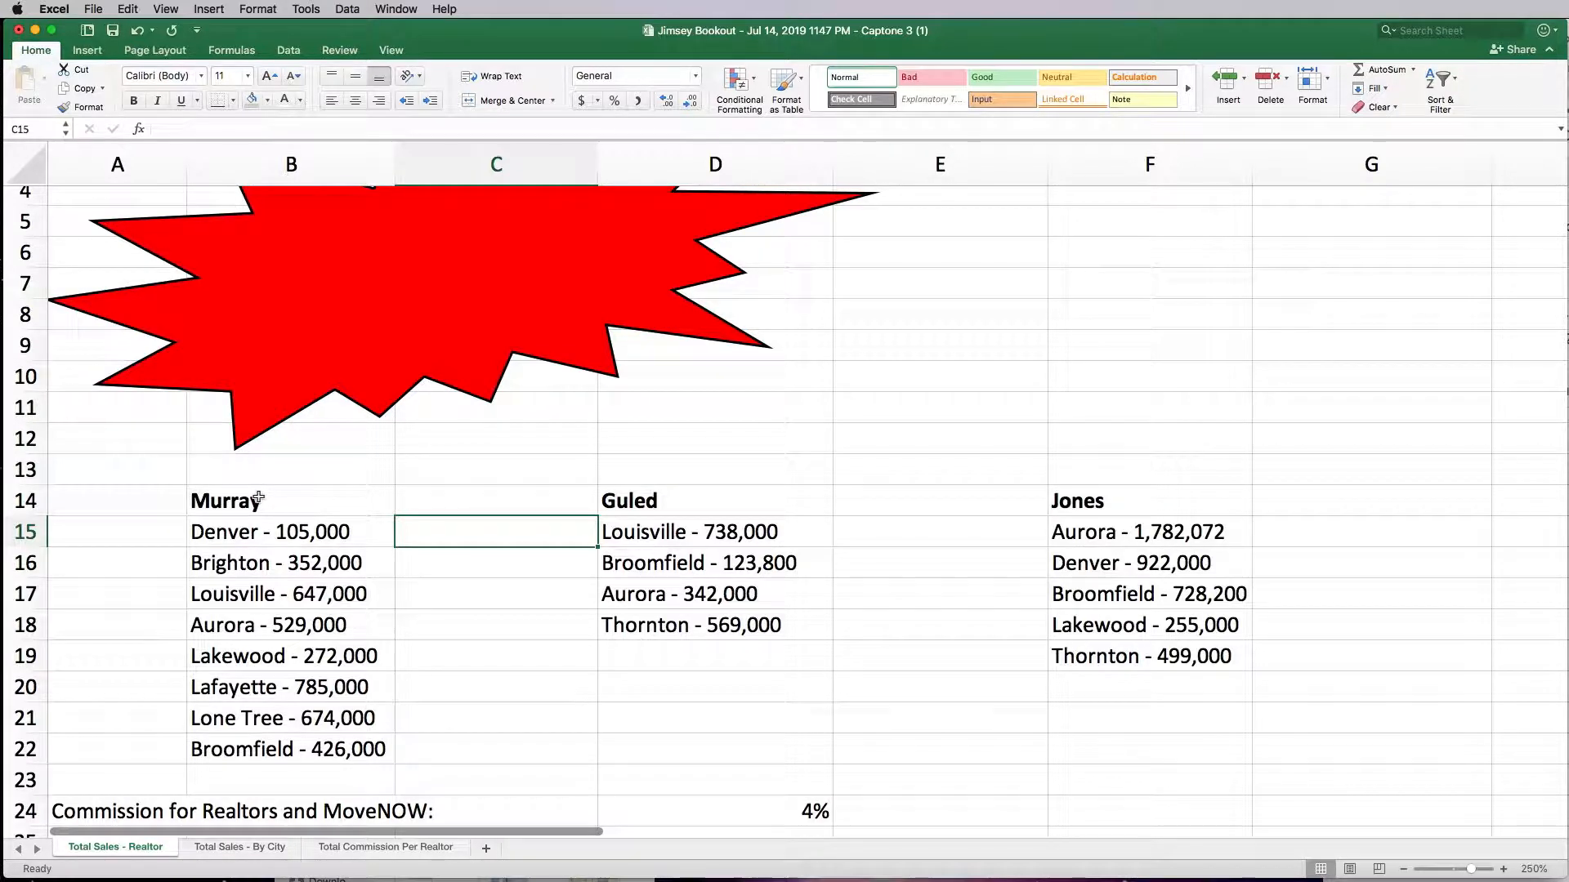
- Review the raw city sales lists for the three realtors in rows 14 to 22 and locate the summary table below
left_click(279, 531)
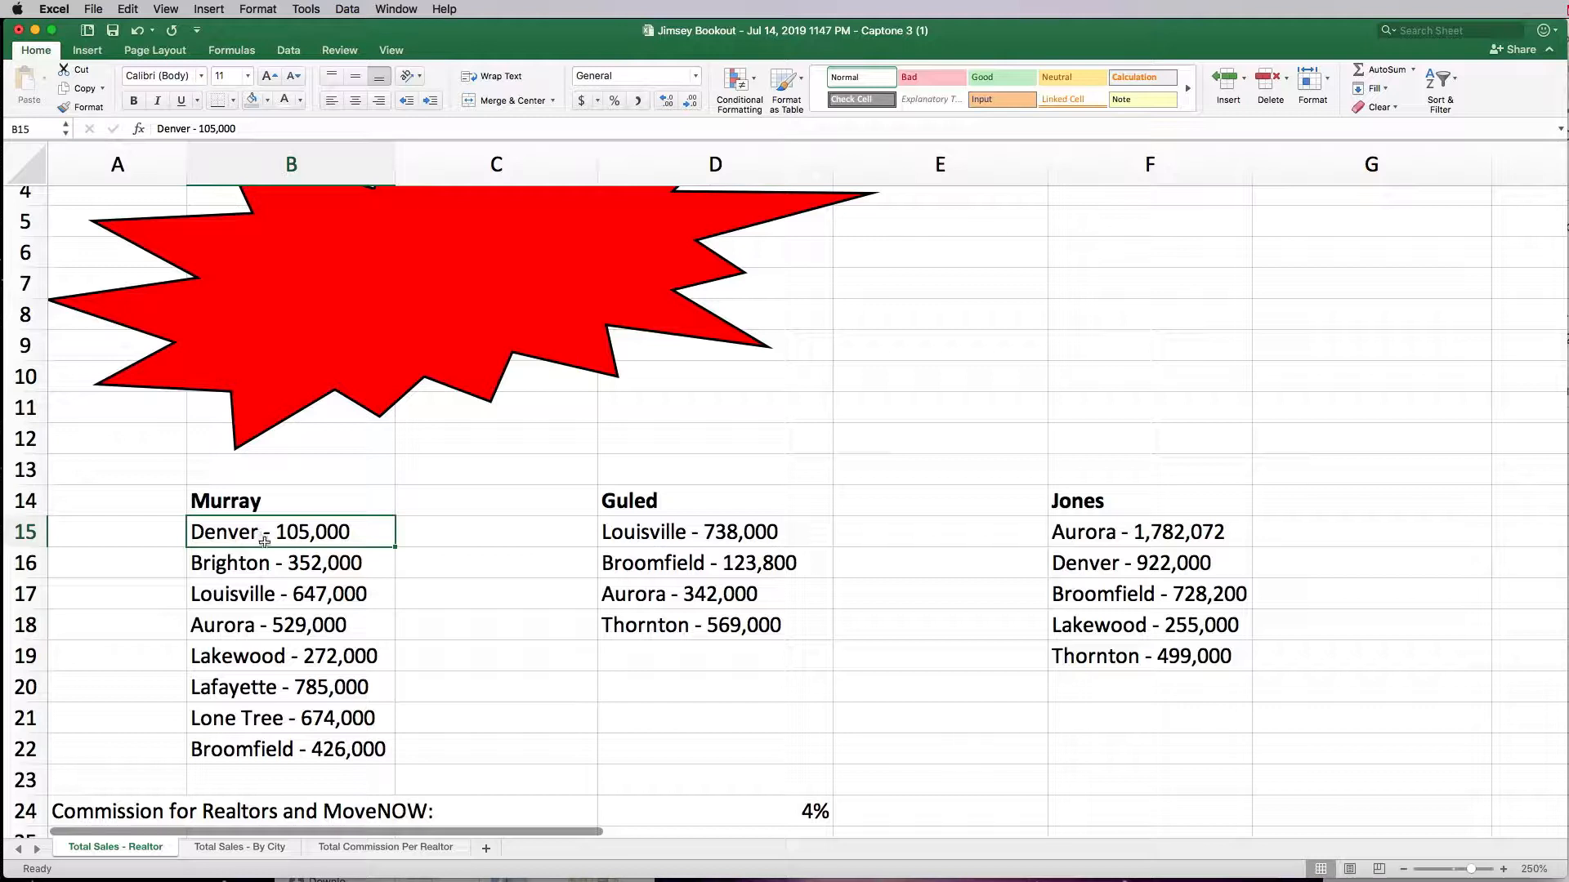
left_click_drag(245, 501, 1092, 500)
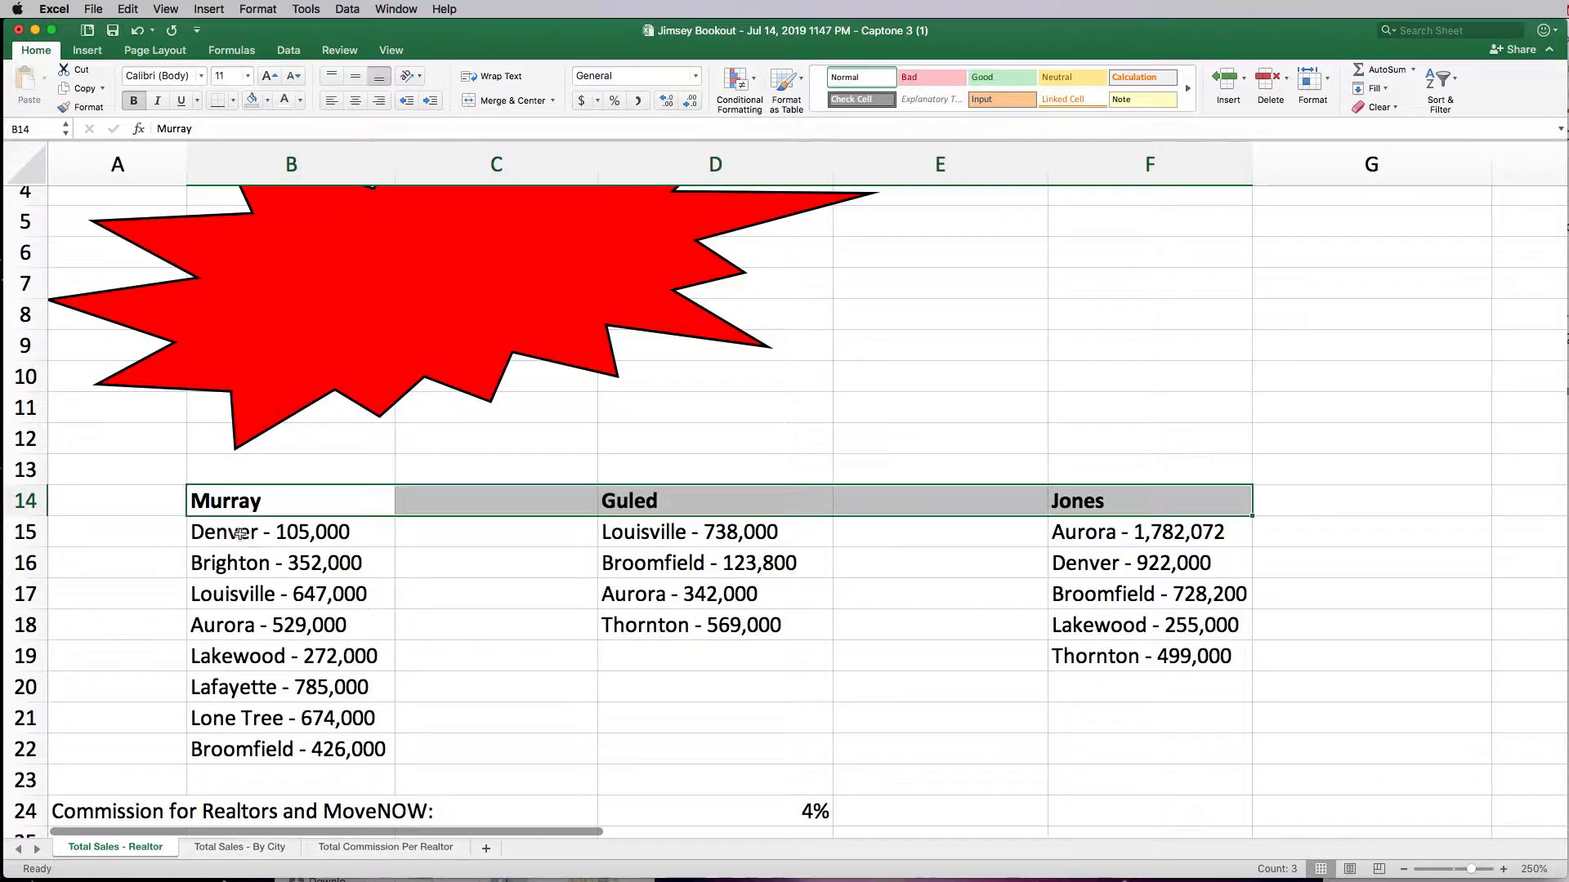
left_click_drag(241, 532, 254, 746)
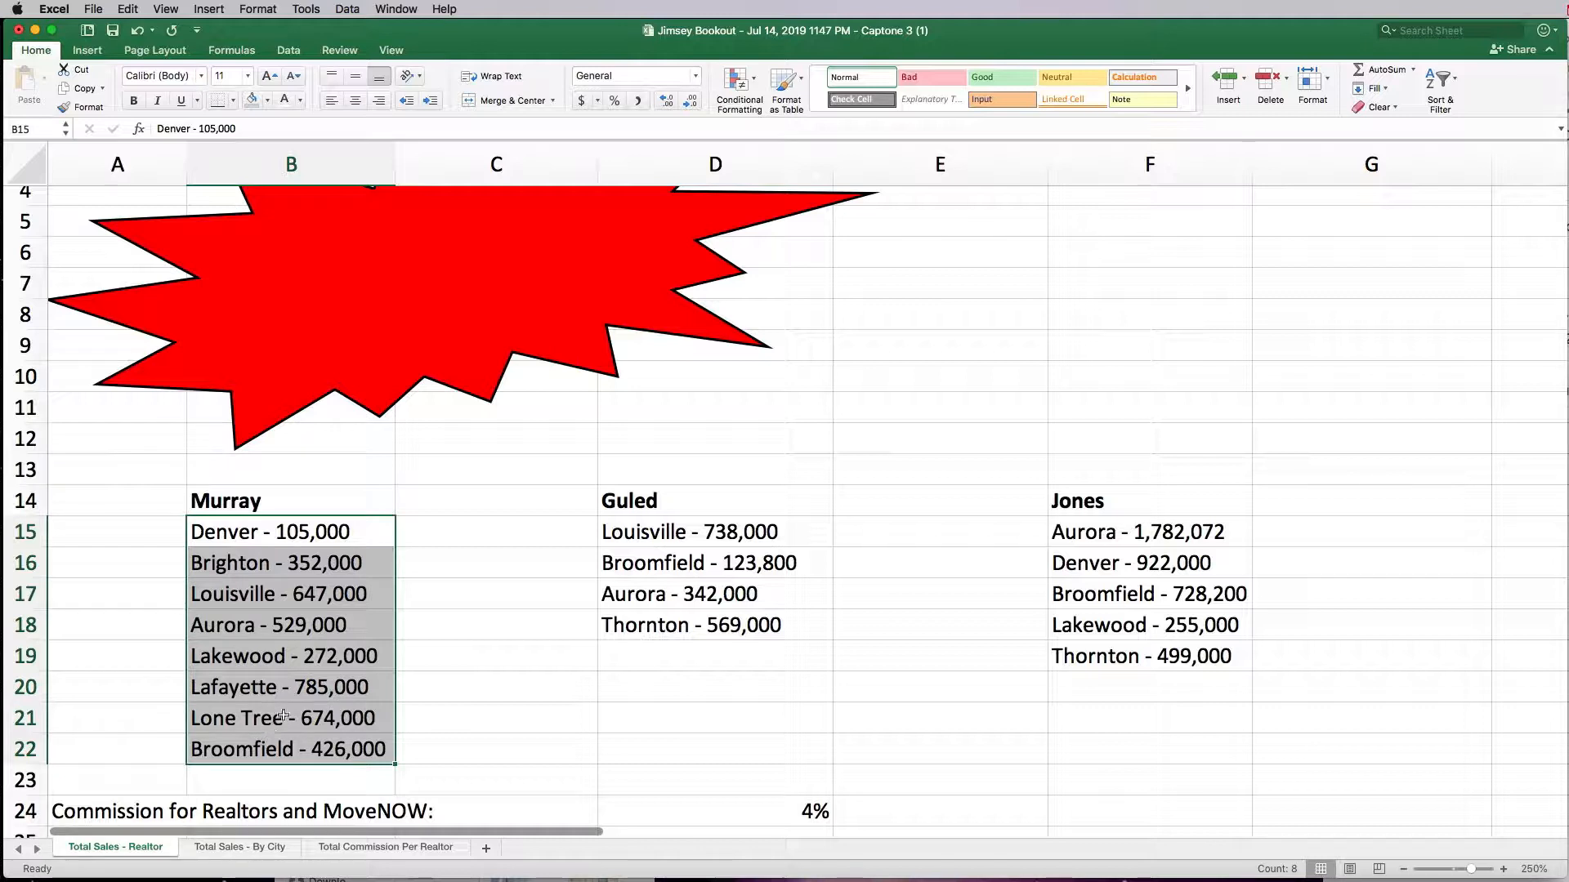
scroll(311, 645, "down", 4)
scroll(335, 571, "up", 2)
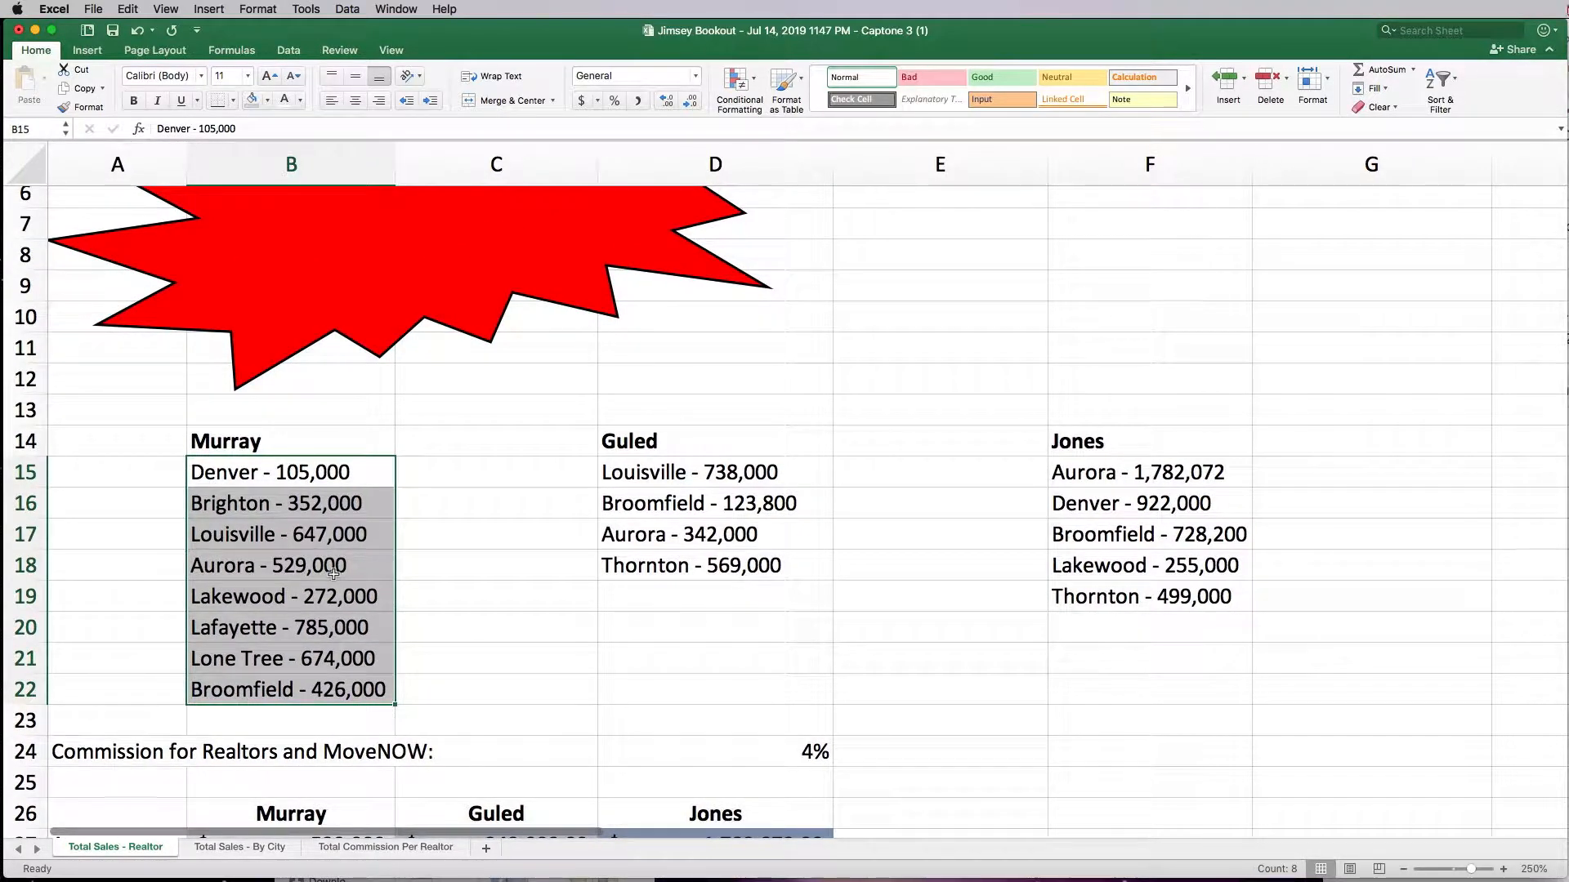
scroll(333, 574, "down", 5)
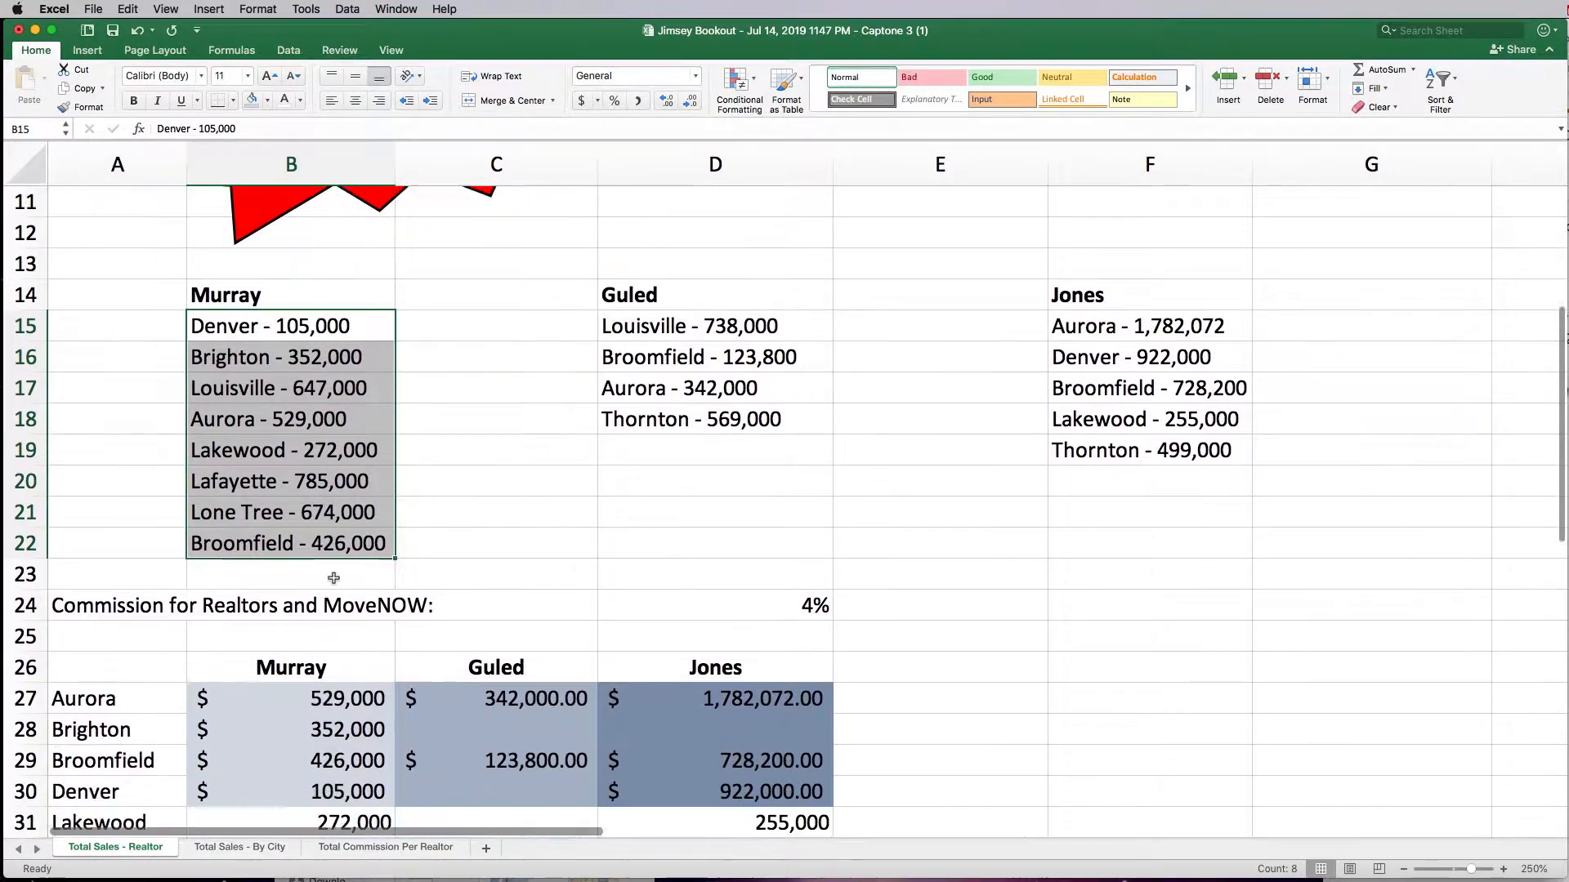
scroll(333, 578, "down", 6)
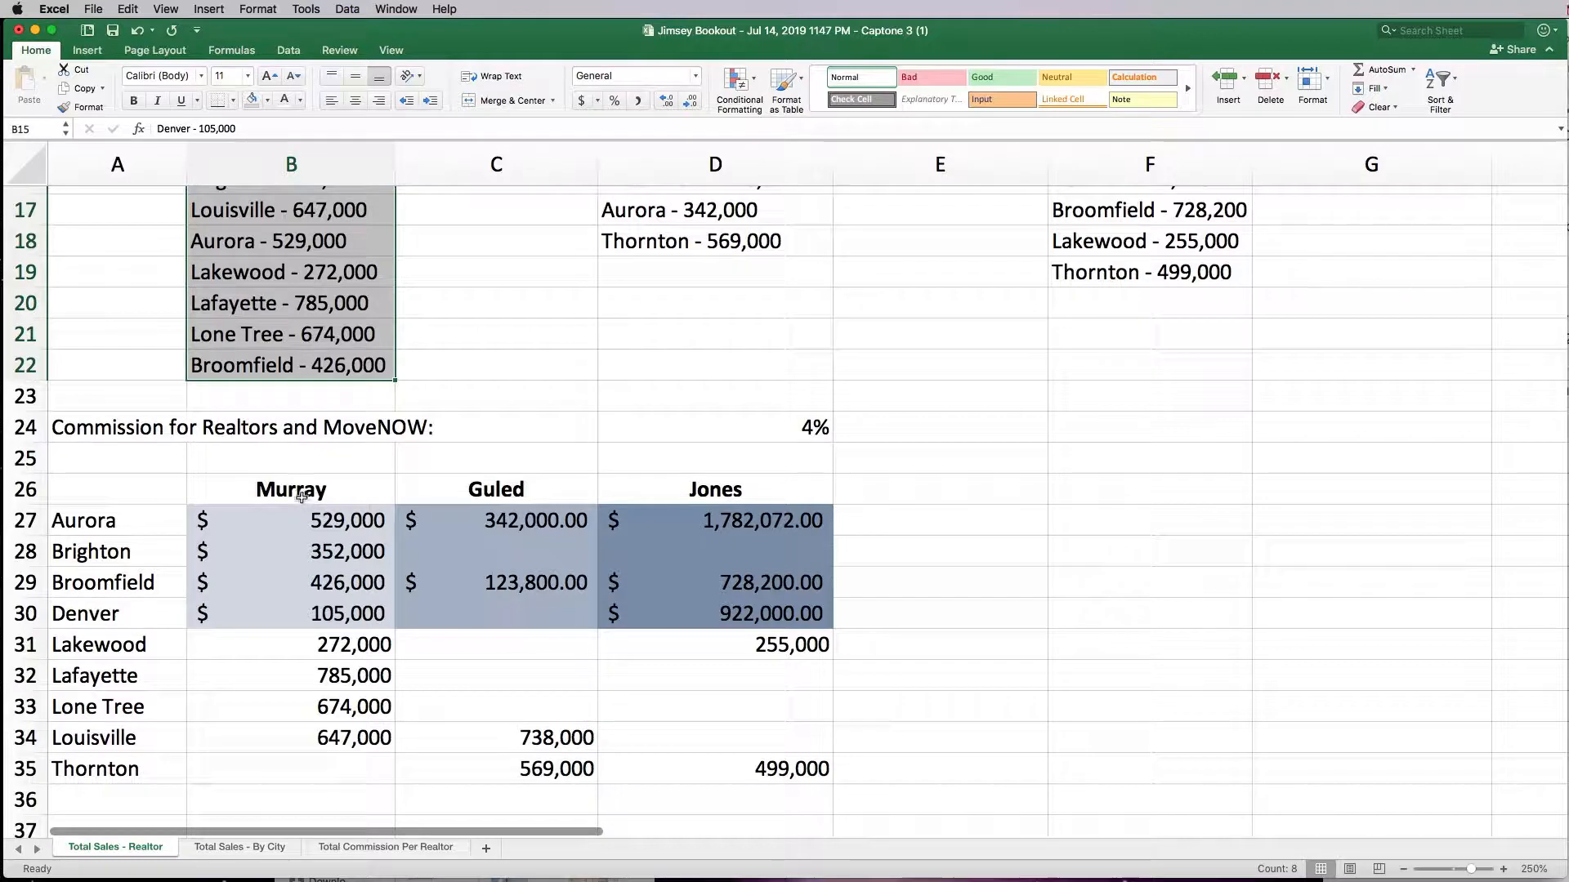
- Examine the summary table's realtor headings in row 26 and city labels in column A against the raw lists above
left_click(150, 517)
left_click(194, 520)
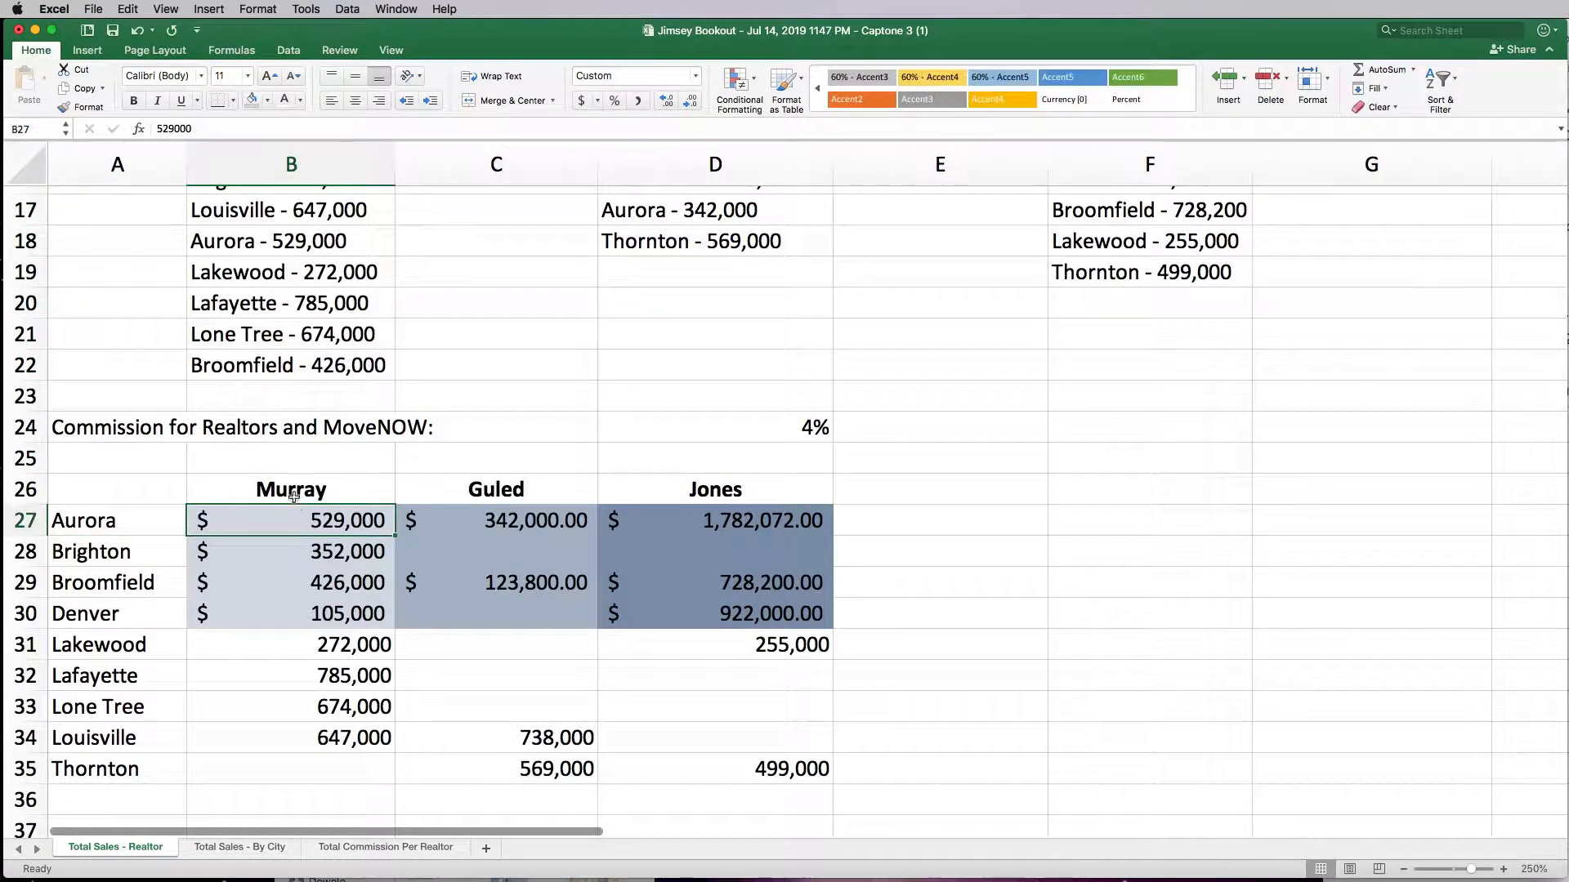
left_click_drag(293, 495, 679, 489)
scroll(678, 489, "up", 3)
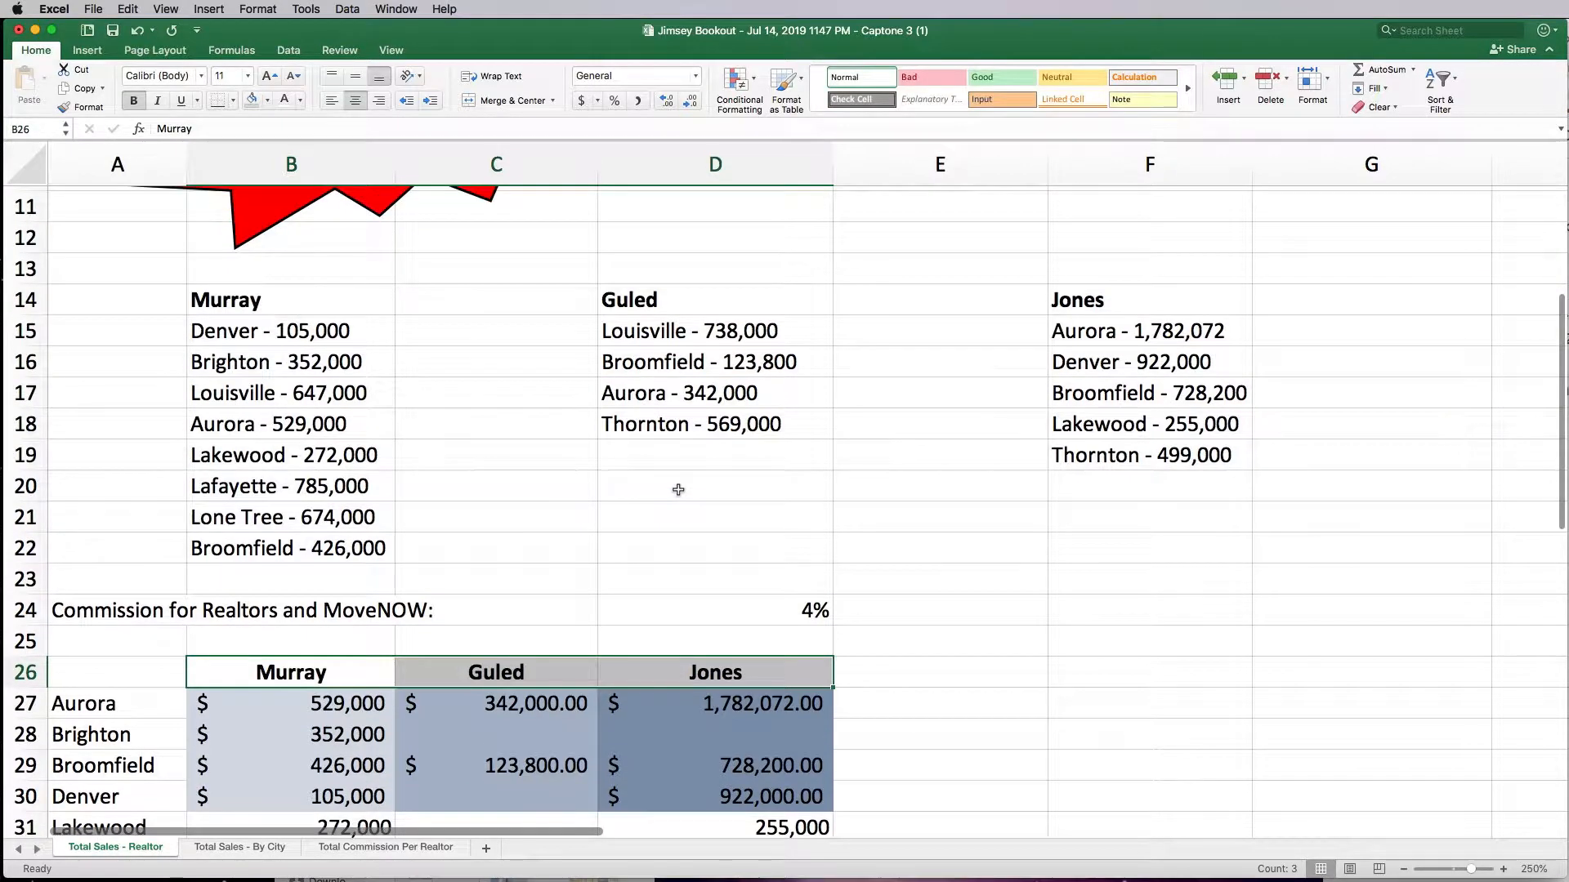
scroll(678, 490, "down", 3)
mouse_move(129, 598)
left_mouse_down()
mouse_move(130, 809)
mouse_move(130, 585)
left_mouse_up()
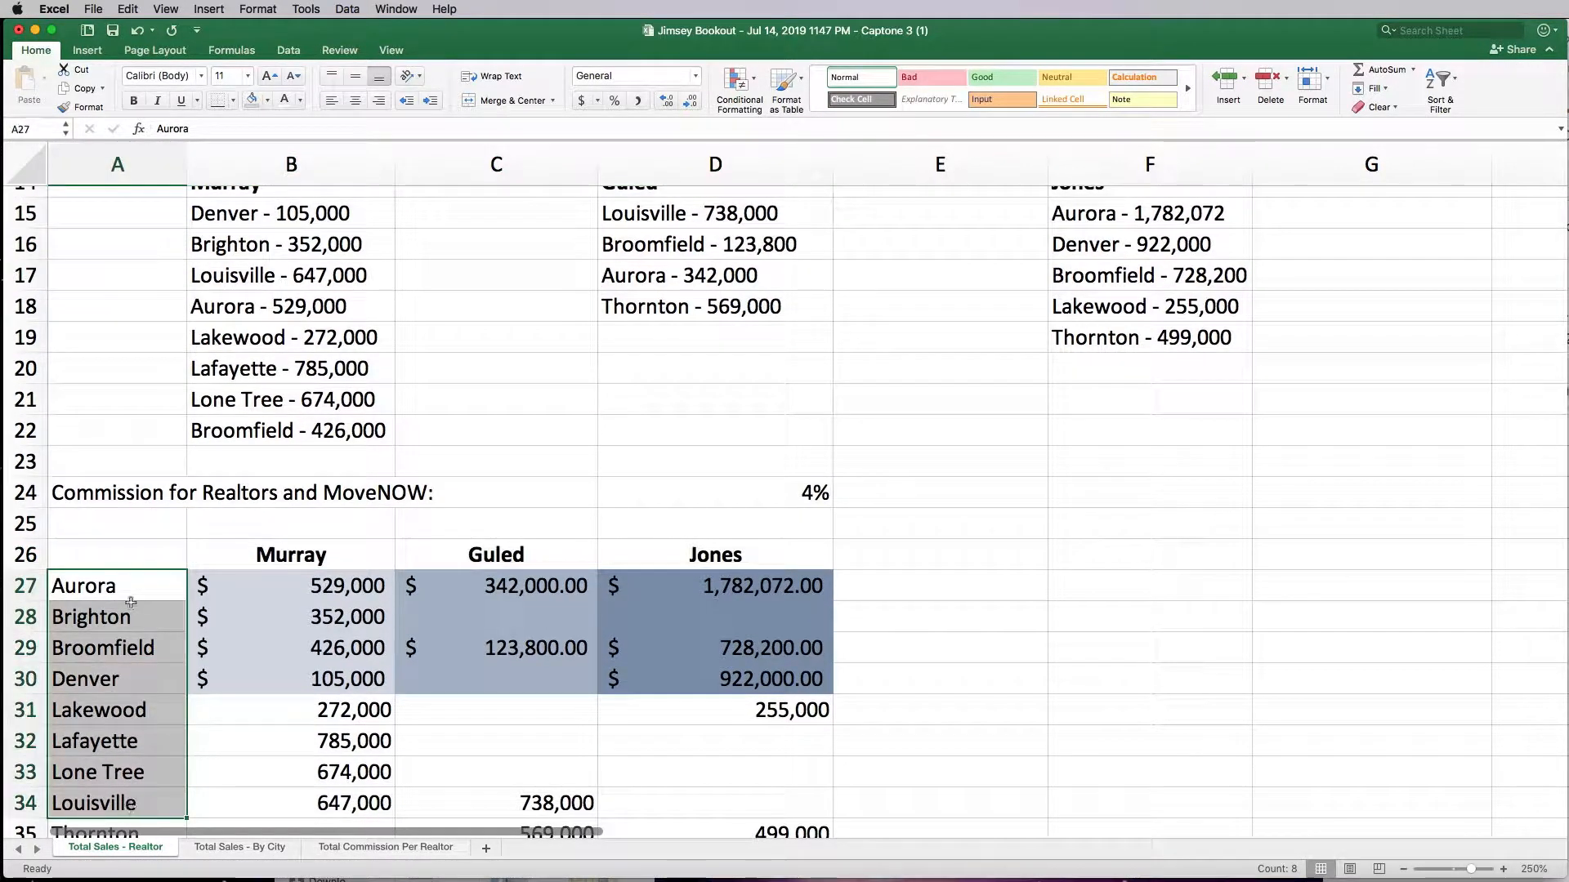
scroll(241, 578, "up", 2)
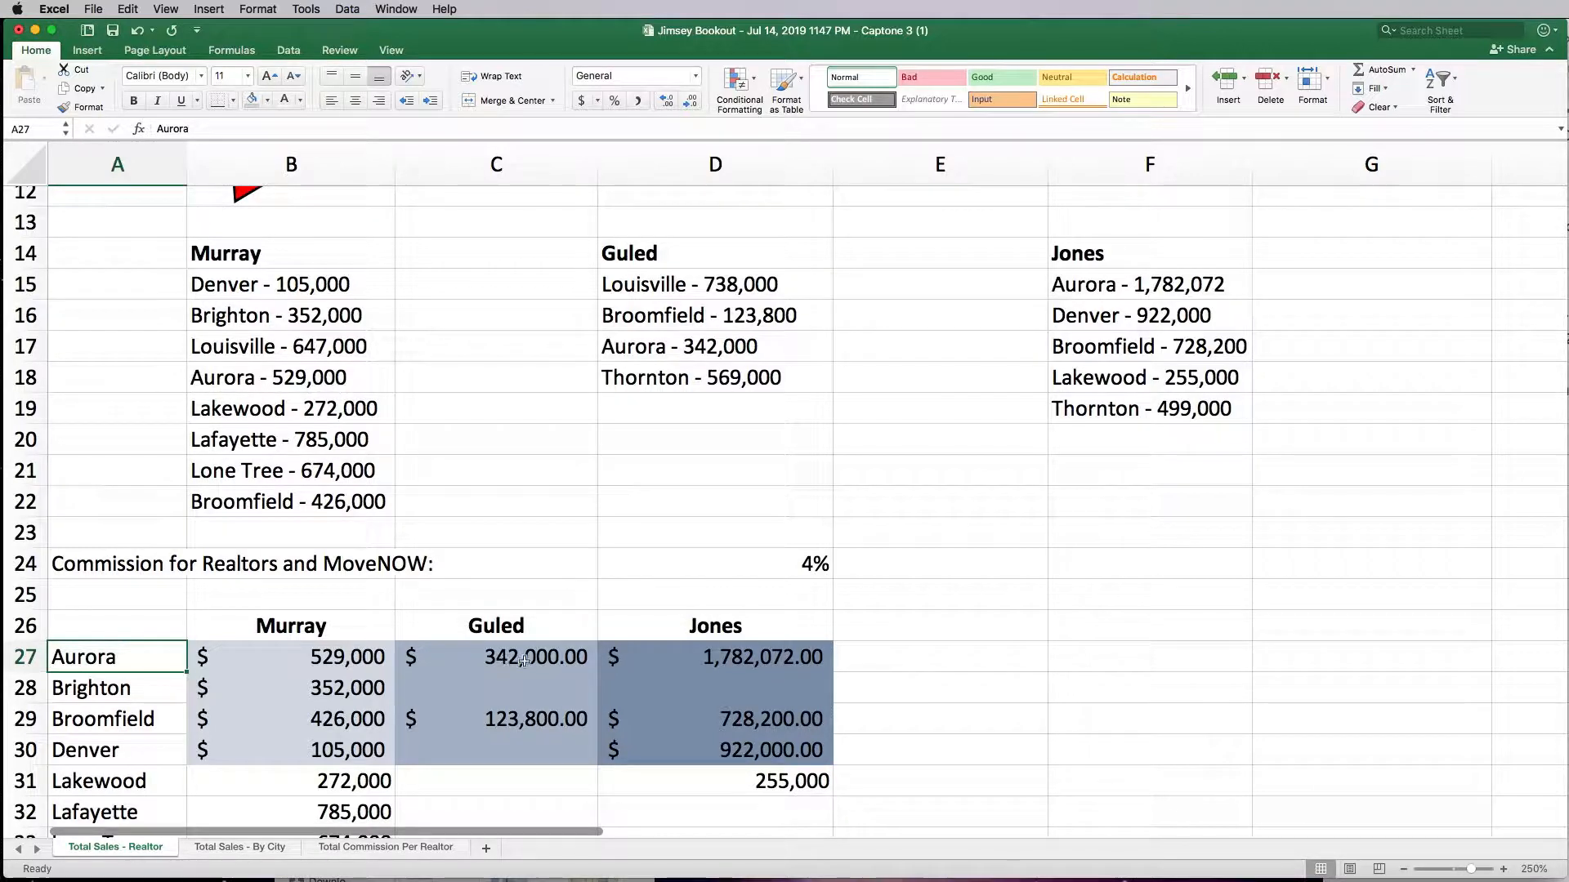
scroll(621, 678, "down", 3)
scroll(624, 677, "down", 3)
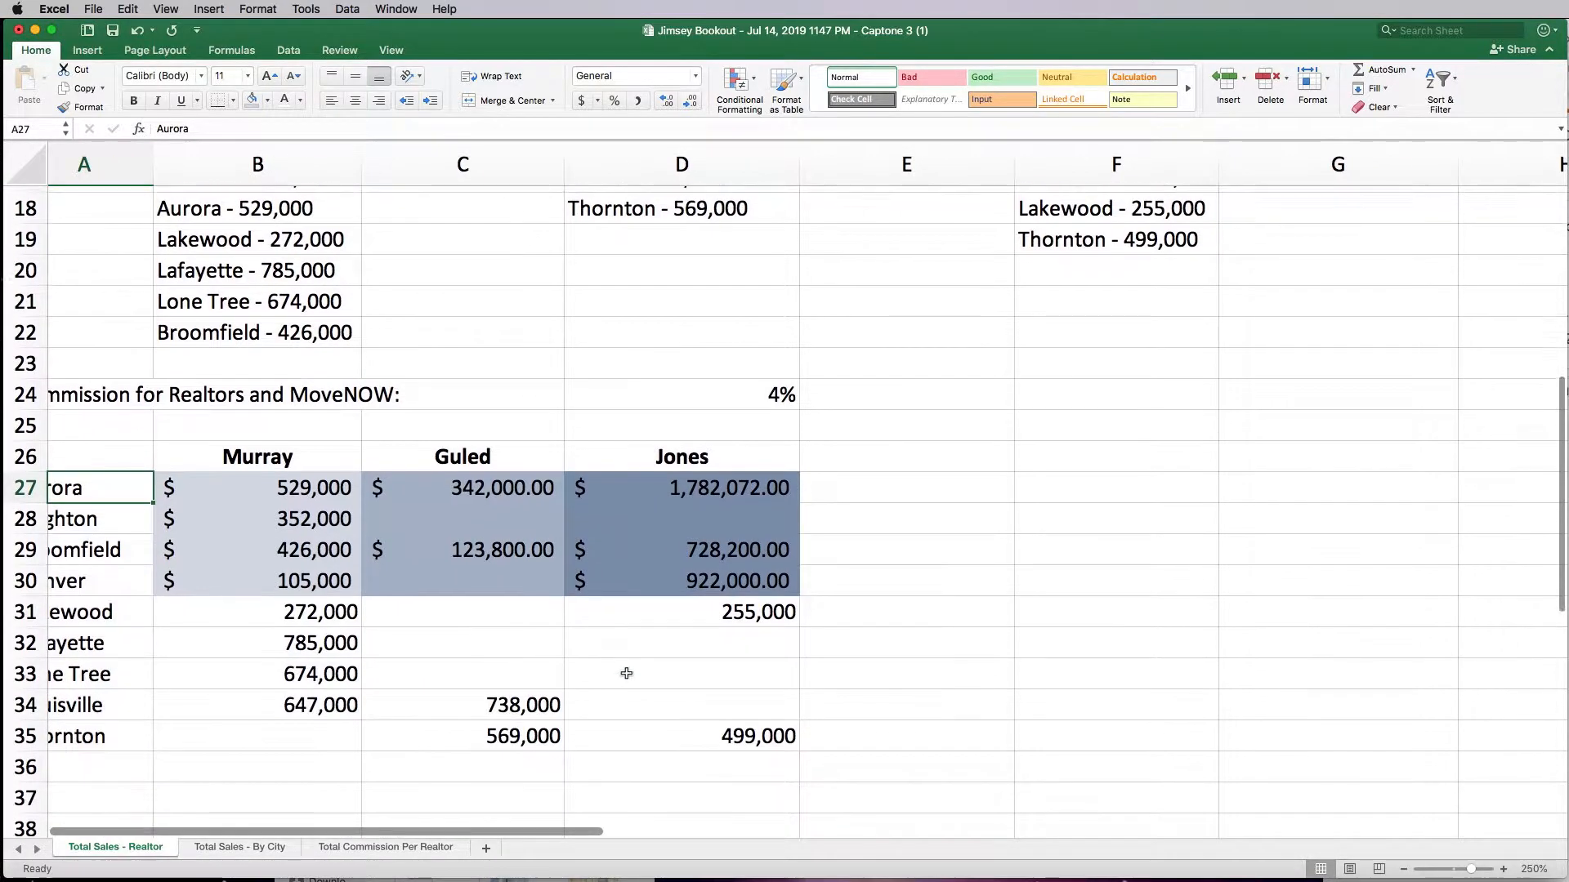
- Fill the first realtor's whole sales column, B27:B35, with the lightest blue-gray theme shade
left_click_drag(277, 488, 289, 732)
scroll(289, 733, "left", 1)
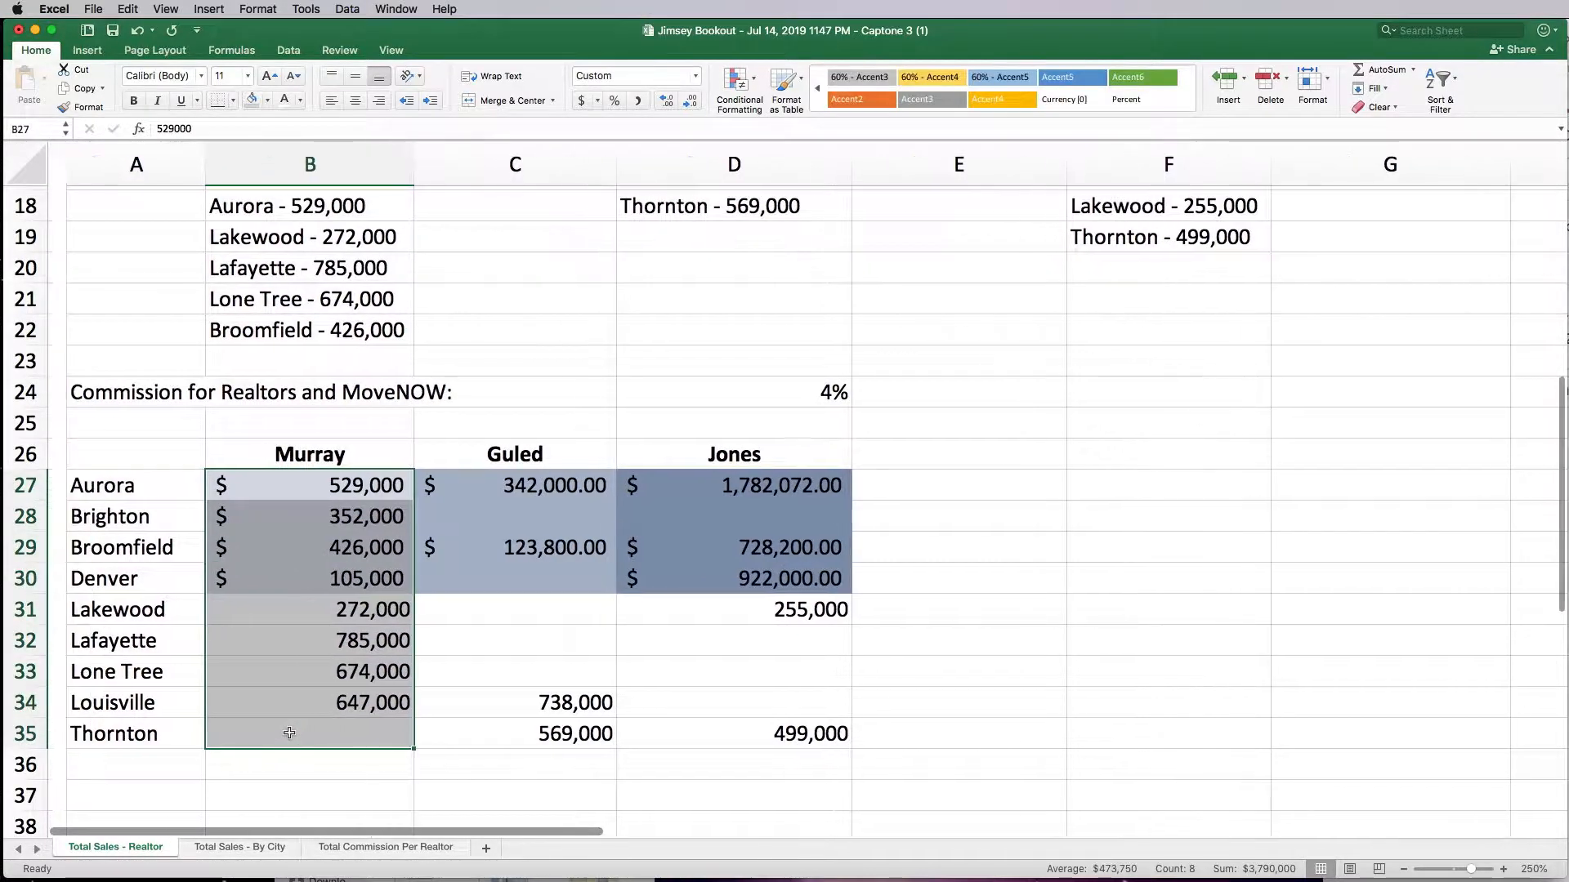
left_click(268, 100)
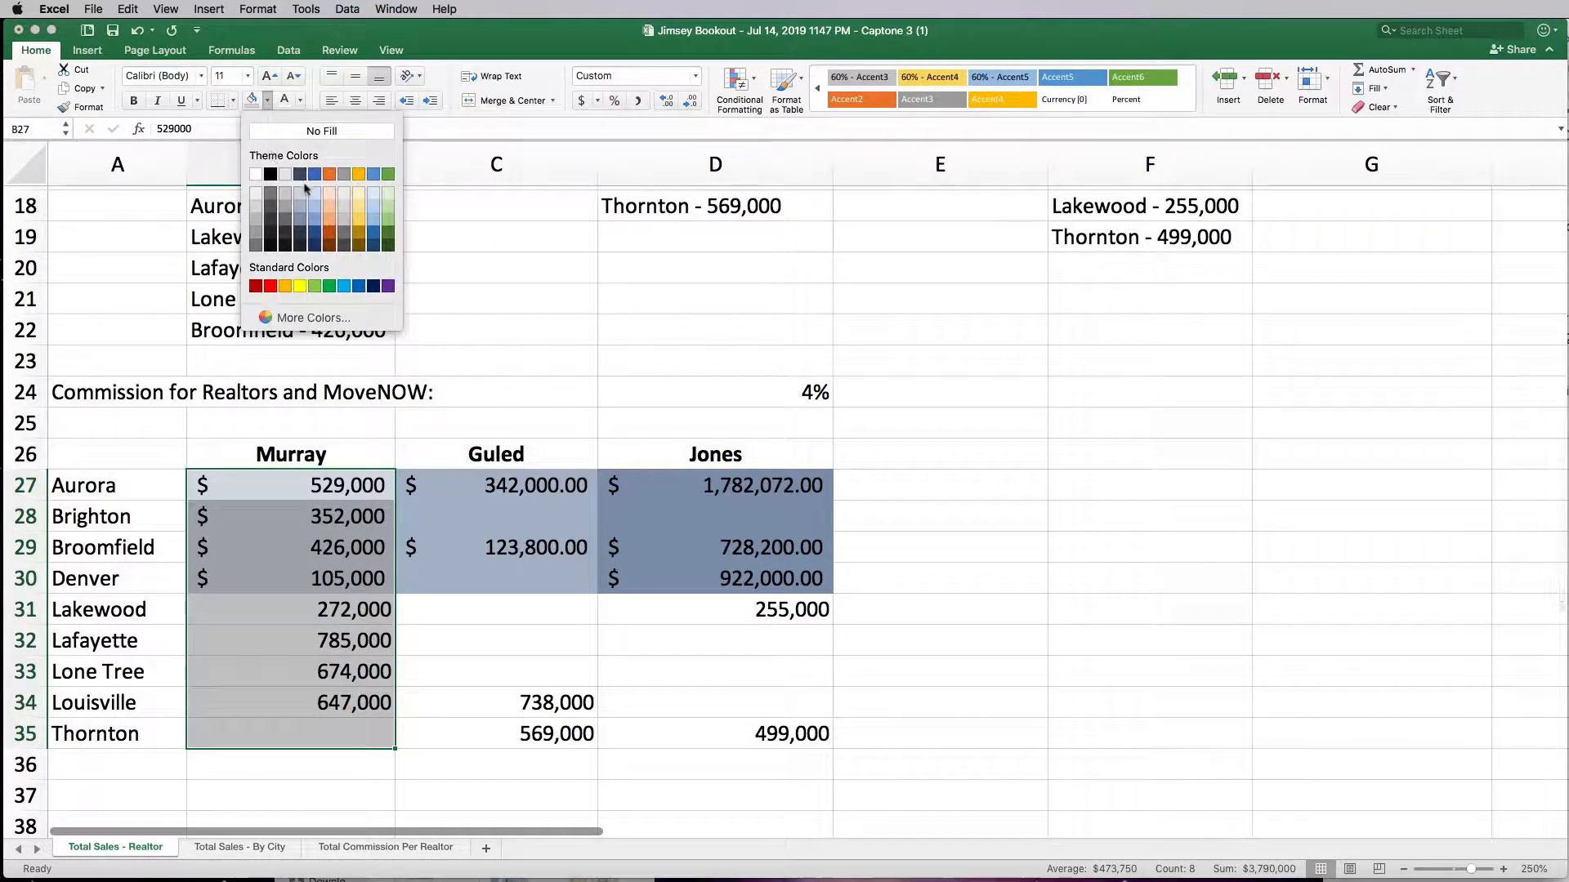
left_click(304, 194)
- Fill the second realtor's whole sales column, C27:C35, with the medium blue-gray tint already used in its upper rows
left_click_drag(489, 485, 490, 733)
left_click(268, 100)
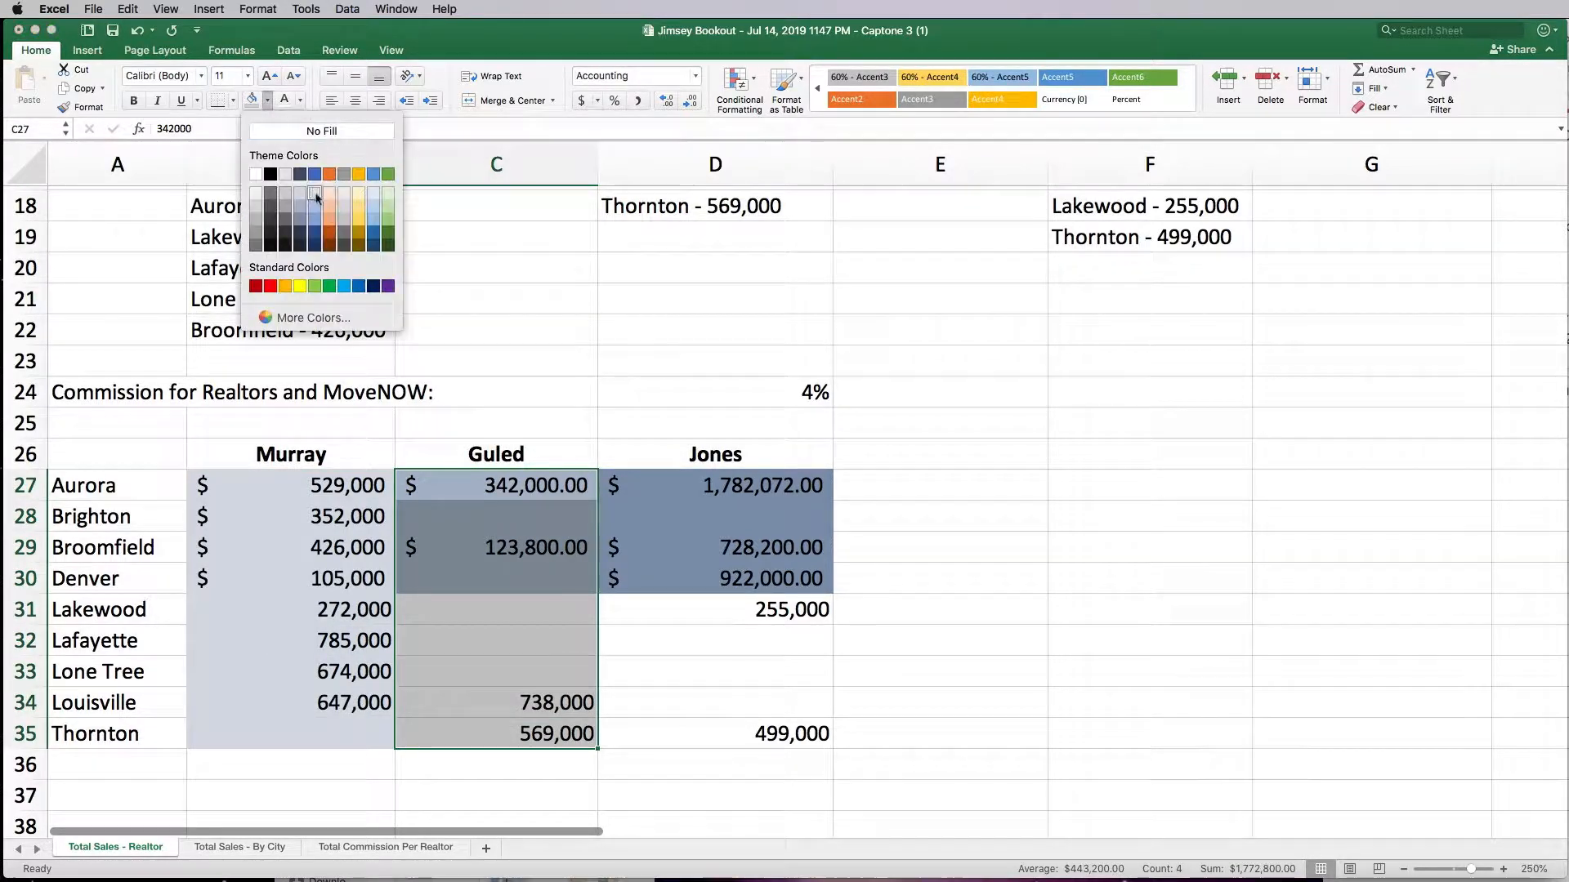
left_click(299, 204)
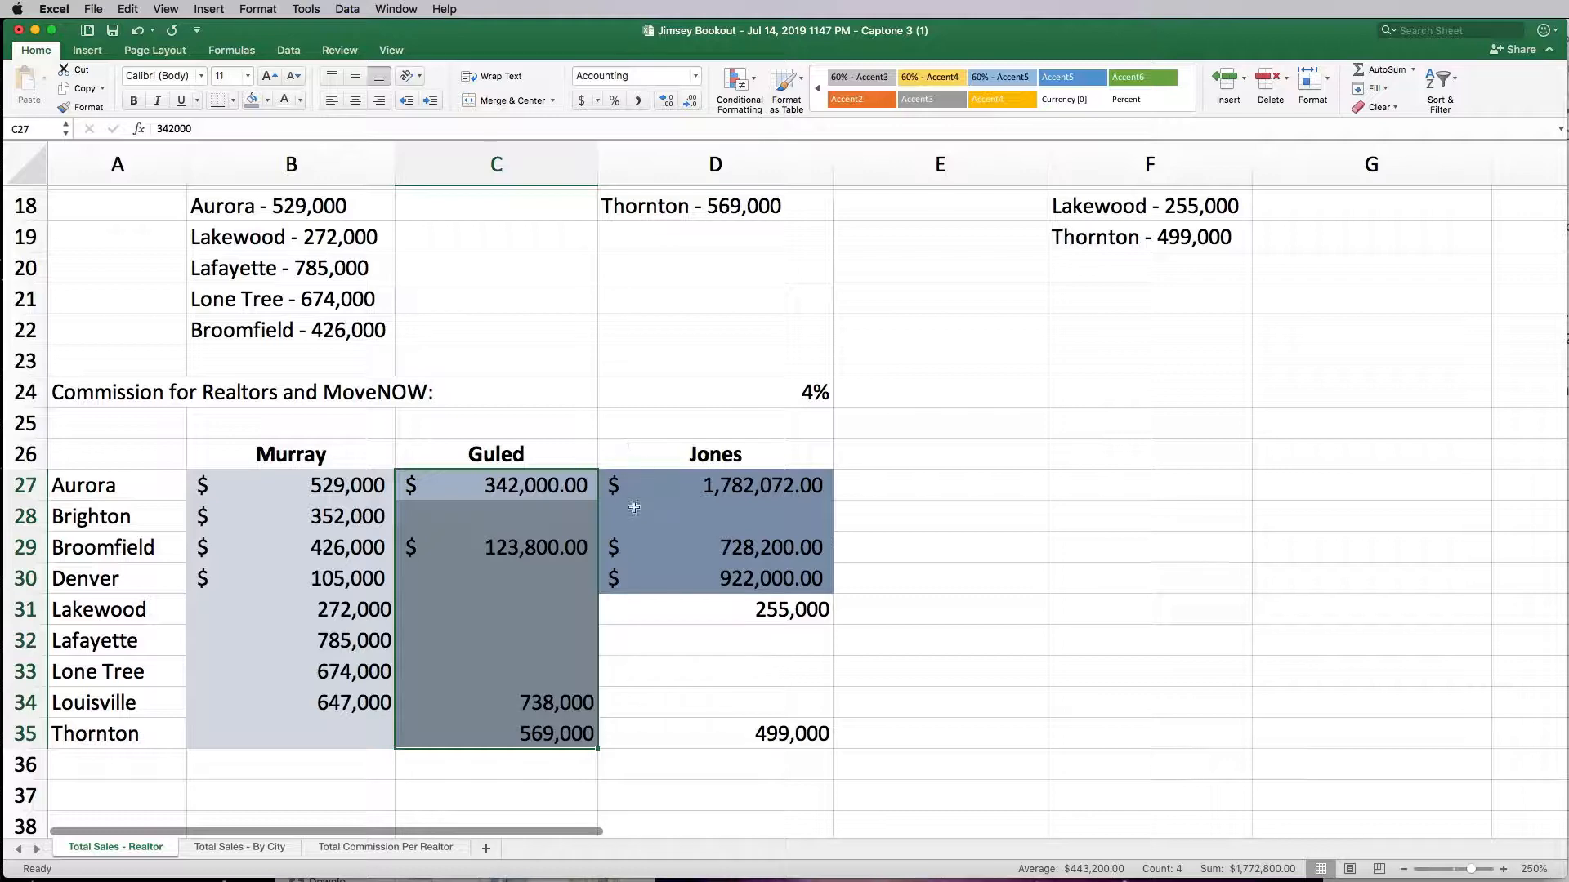
- Fill the third realtor's whole sales column, D27:D35, with the darker blue-gray tint already used in its upper rows
left_click_drag(633, 489, 670, 734)
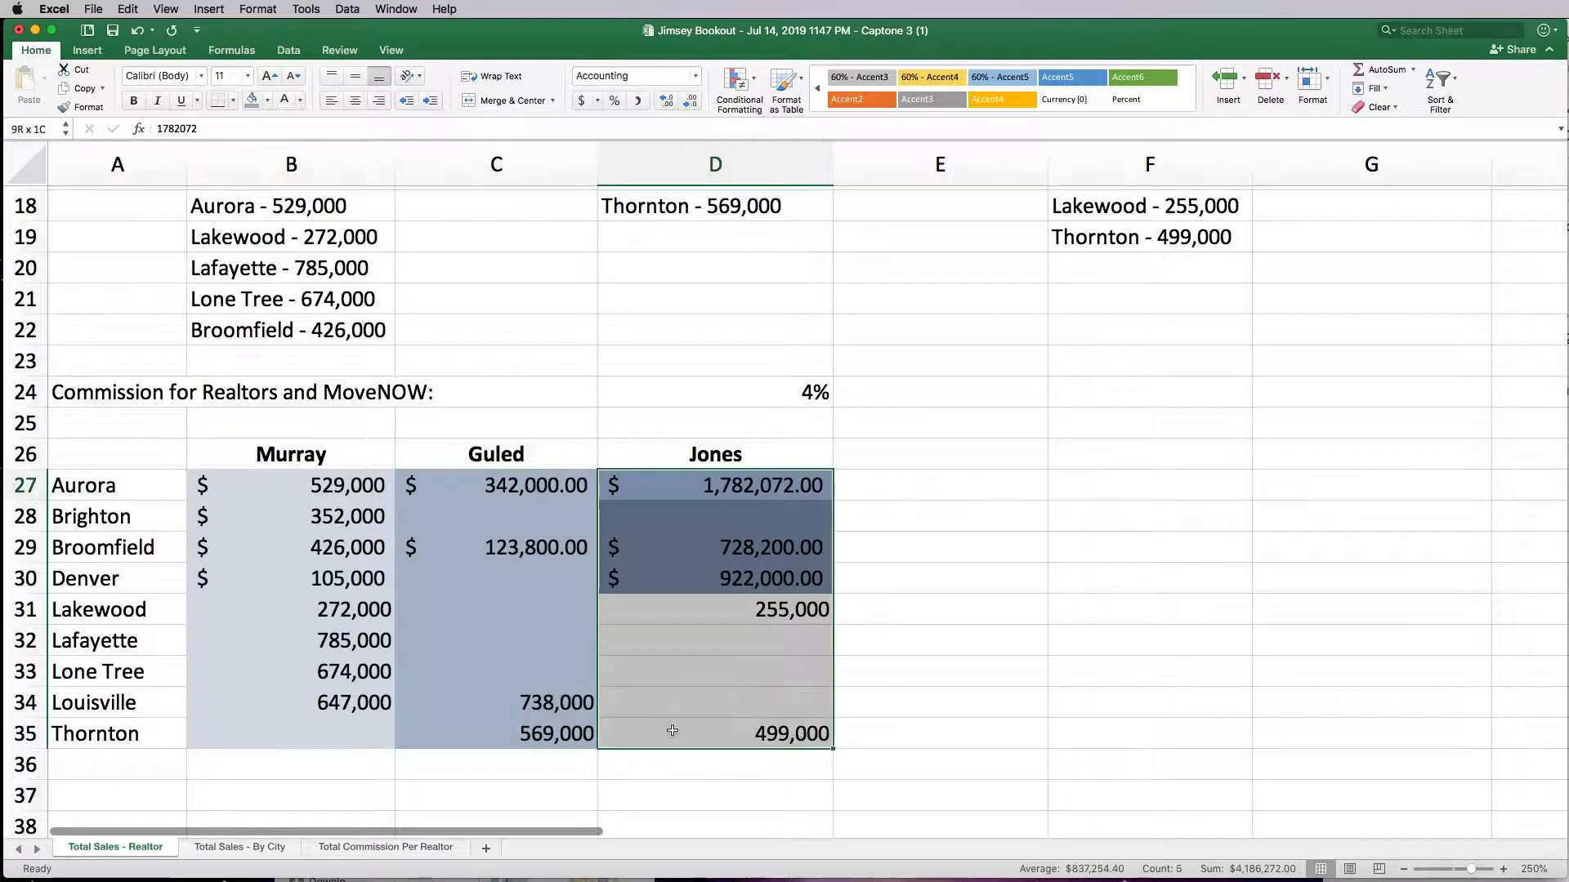
left_click(266, 100)
left_click(300, 221)
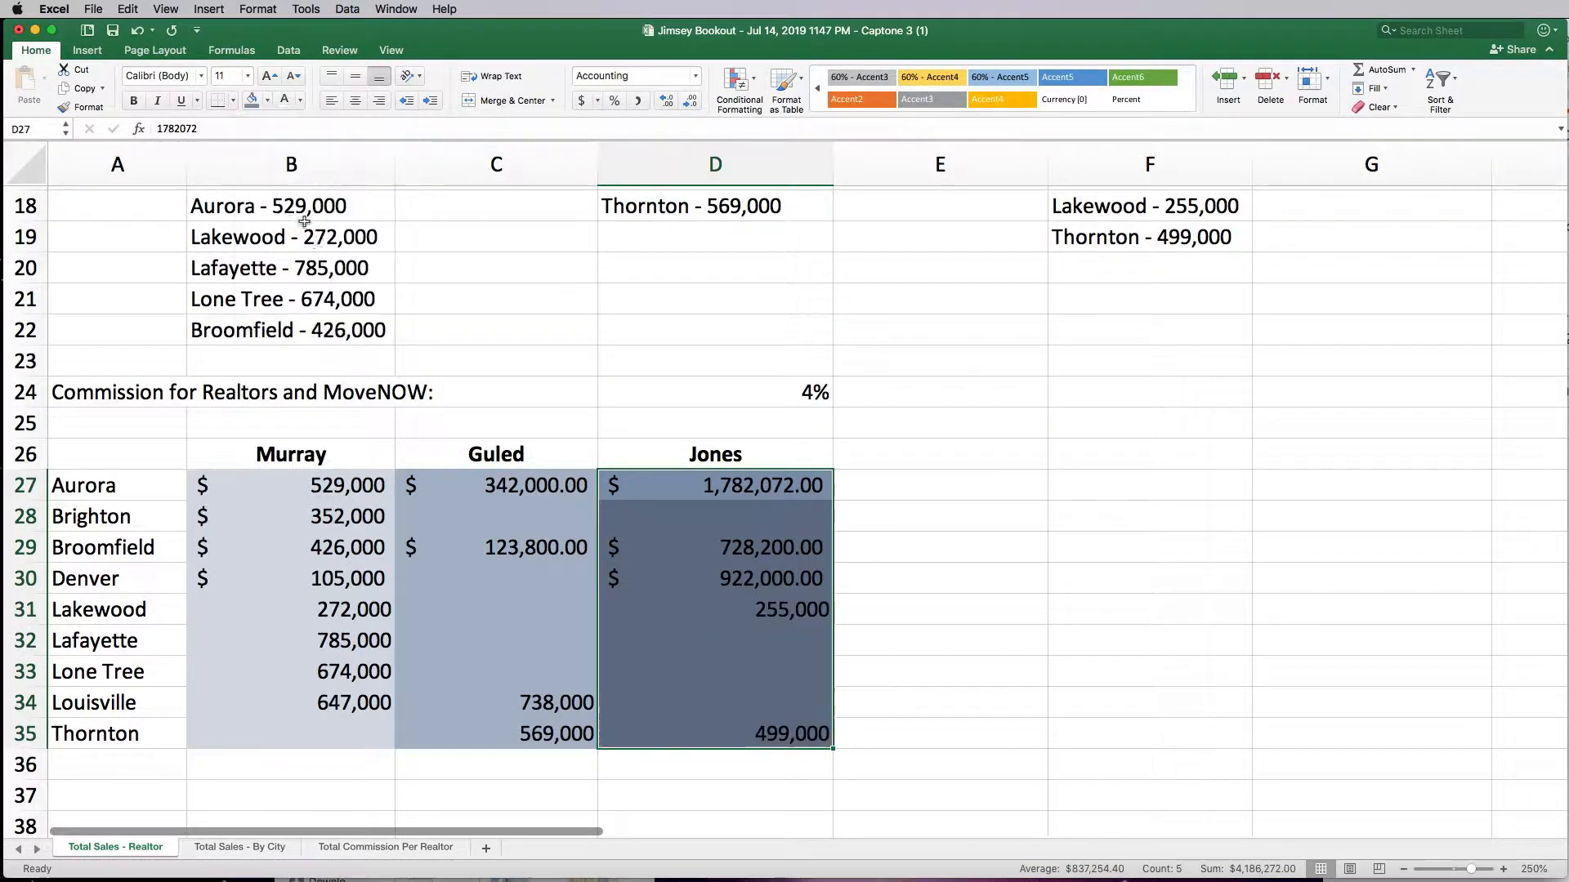
left_click(353, 520)
left_click_drag(324, 460, 354, 734)
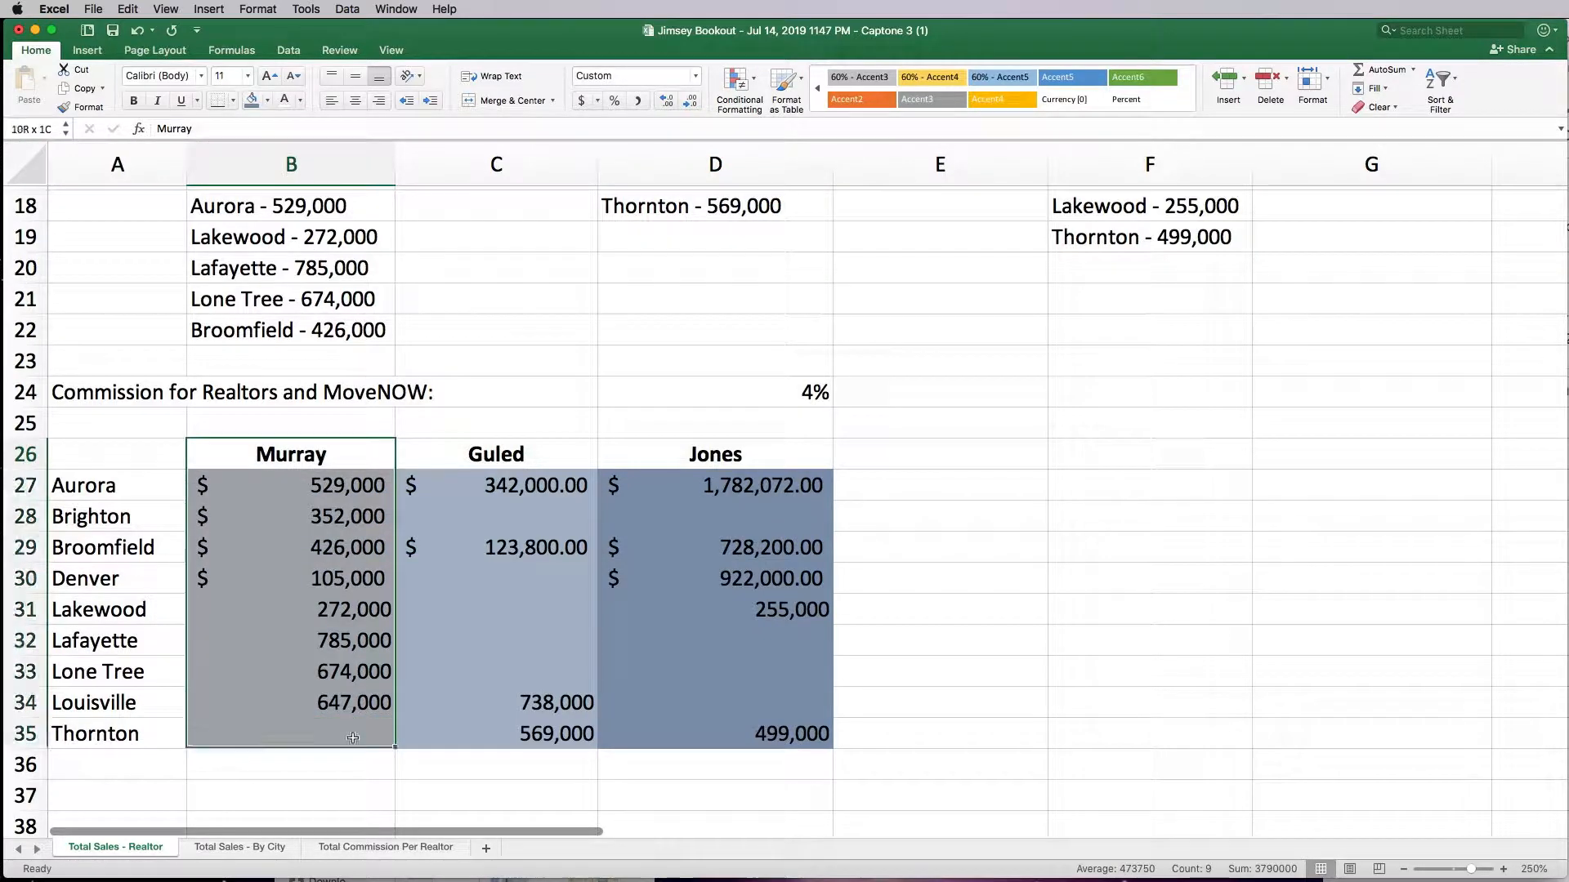
left_click_drag(515, 460, 523, 734)
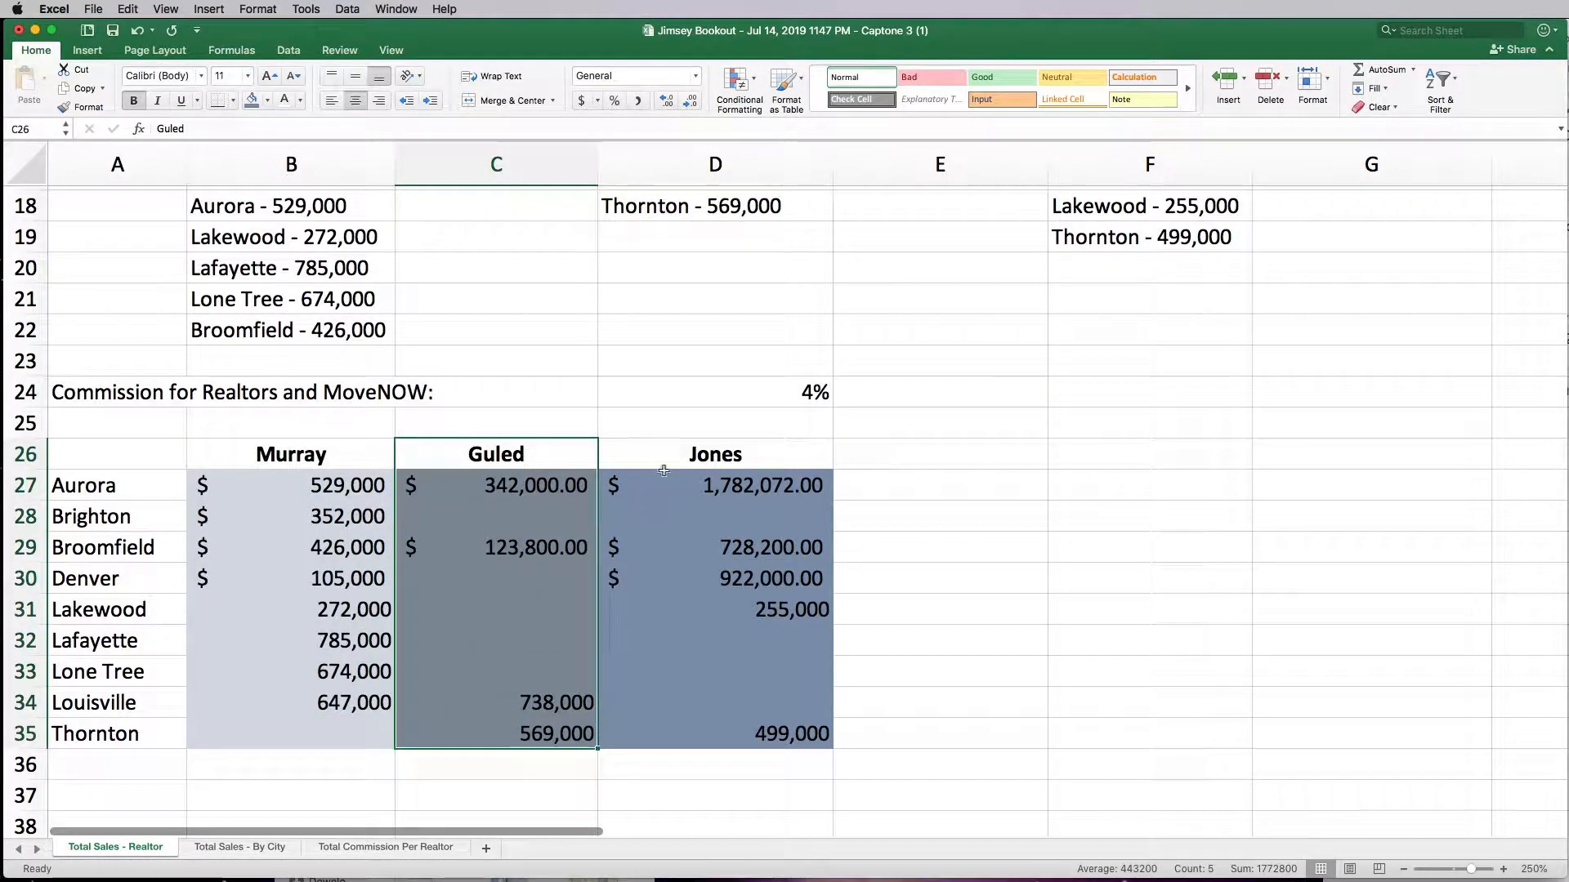
left_click_drag(662, 481, 674, 738)
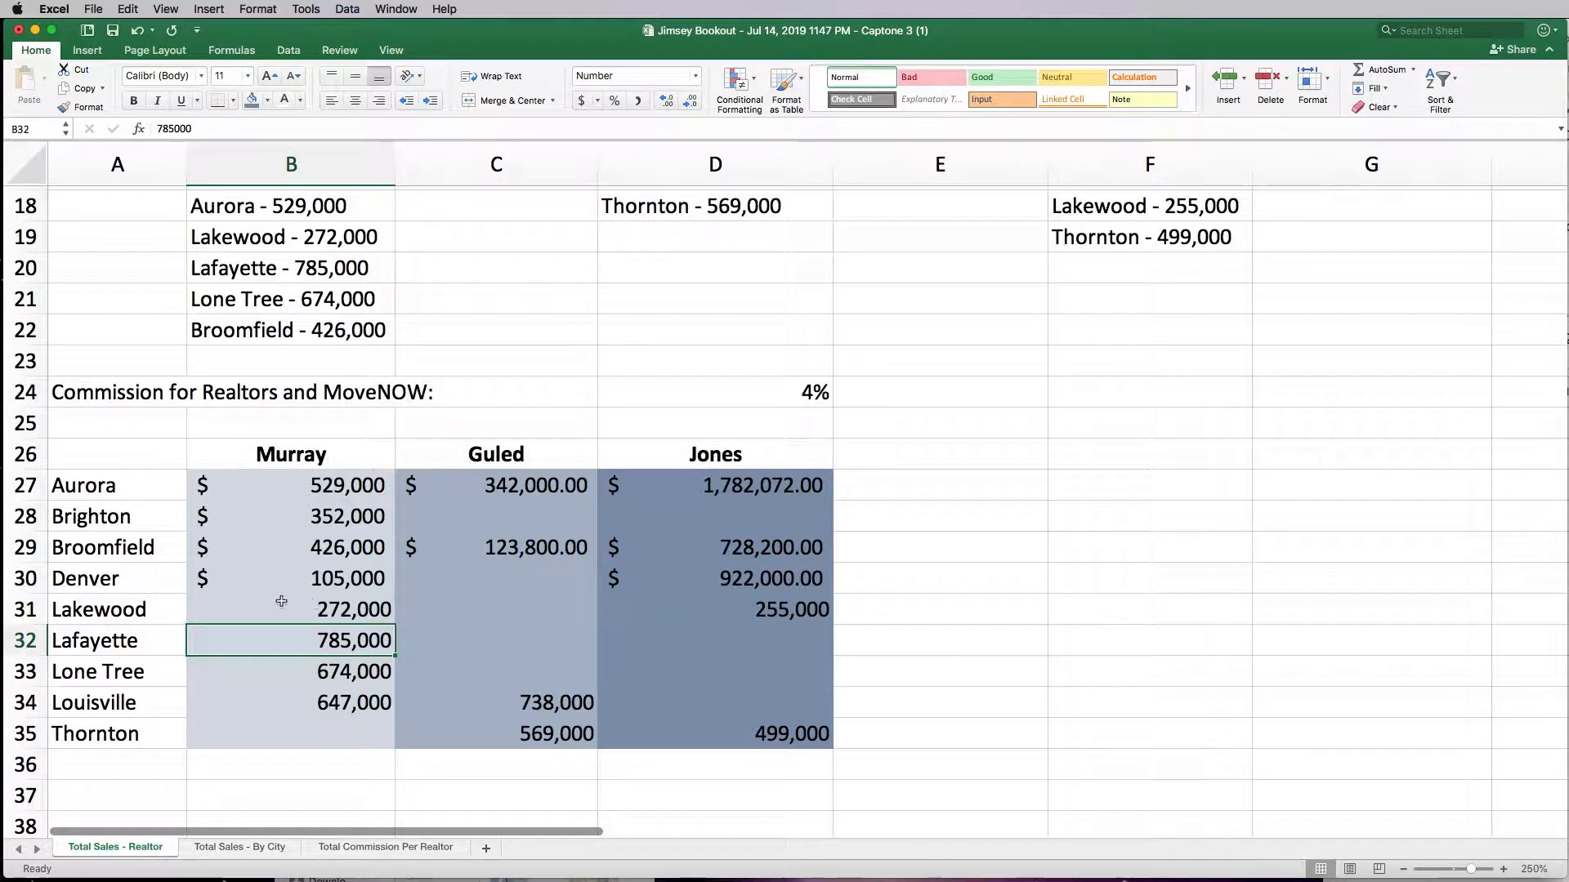
- Make the city names in A27:A35 bold
left_click_drag(135, 486, 160, 738)
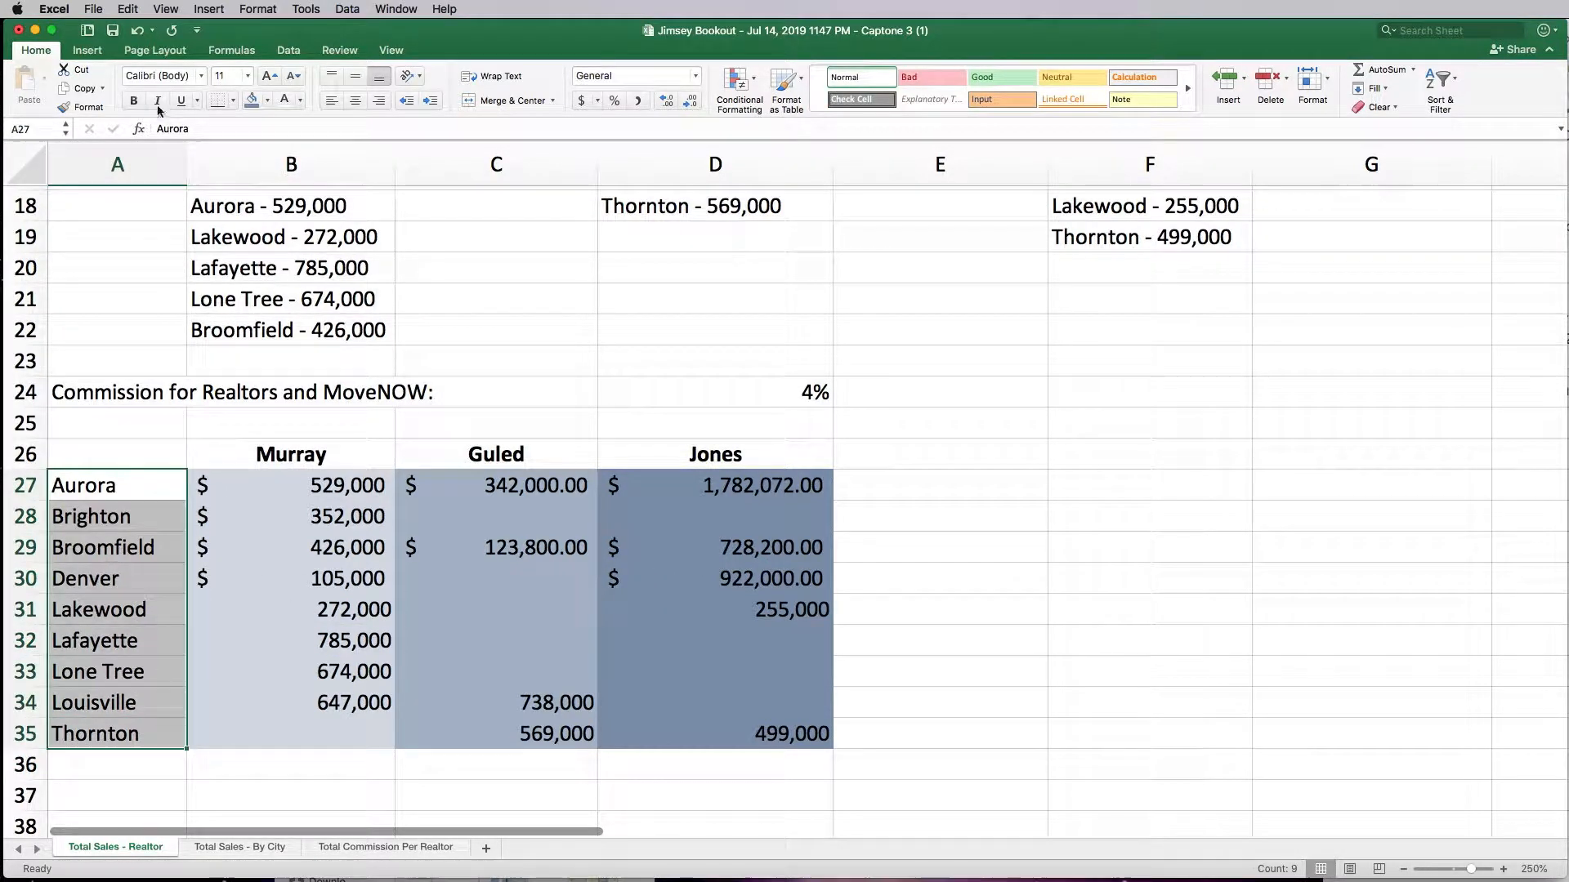
left_click(133, 100)
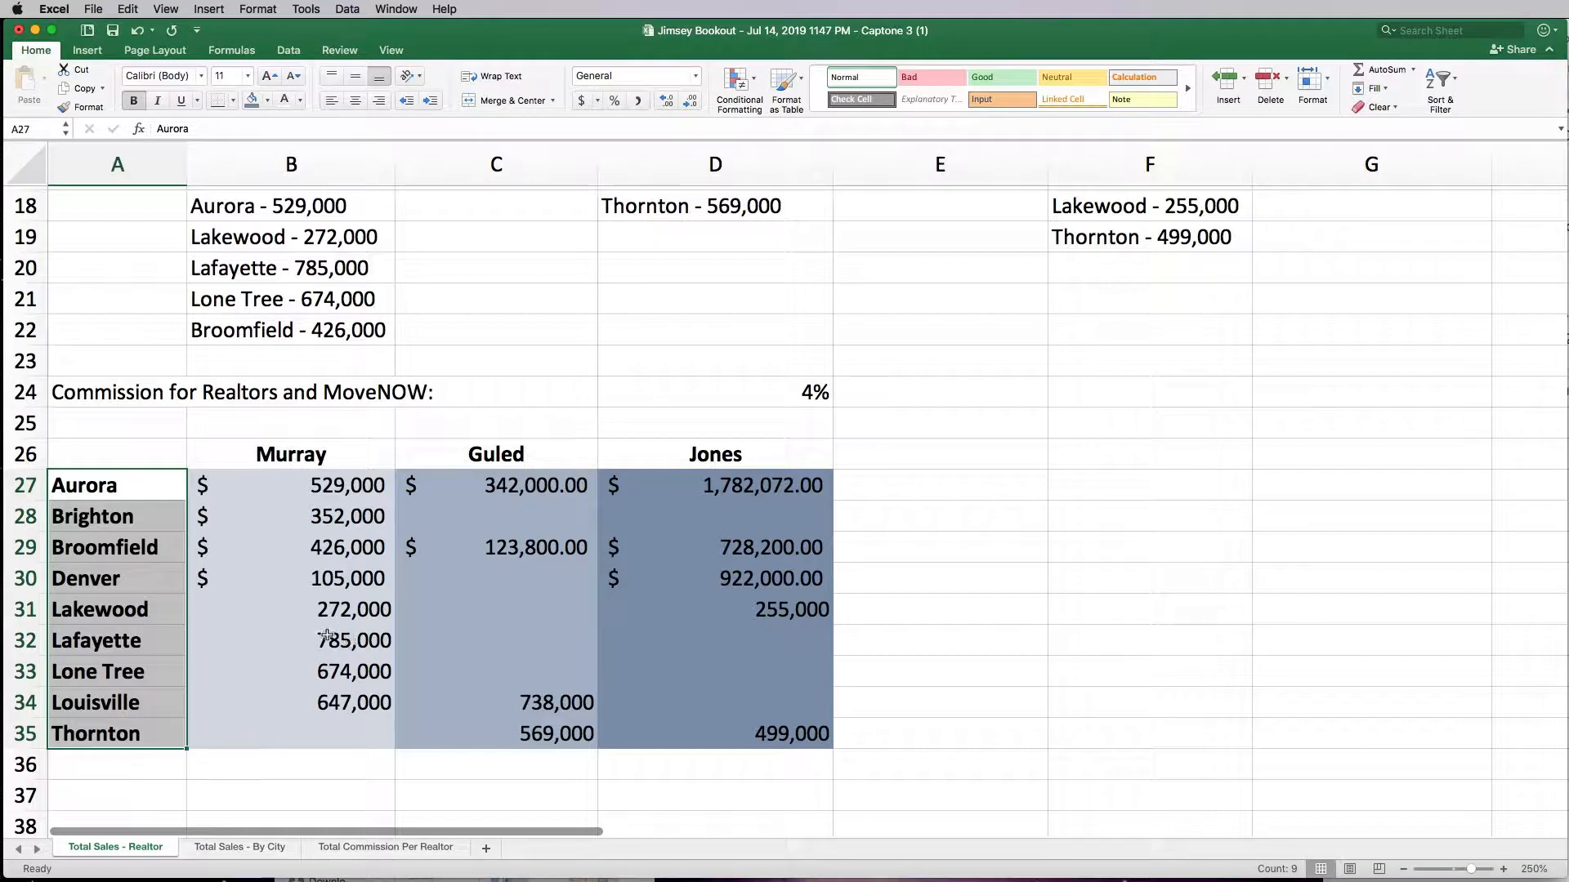
key("Right")
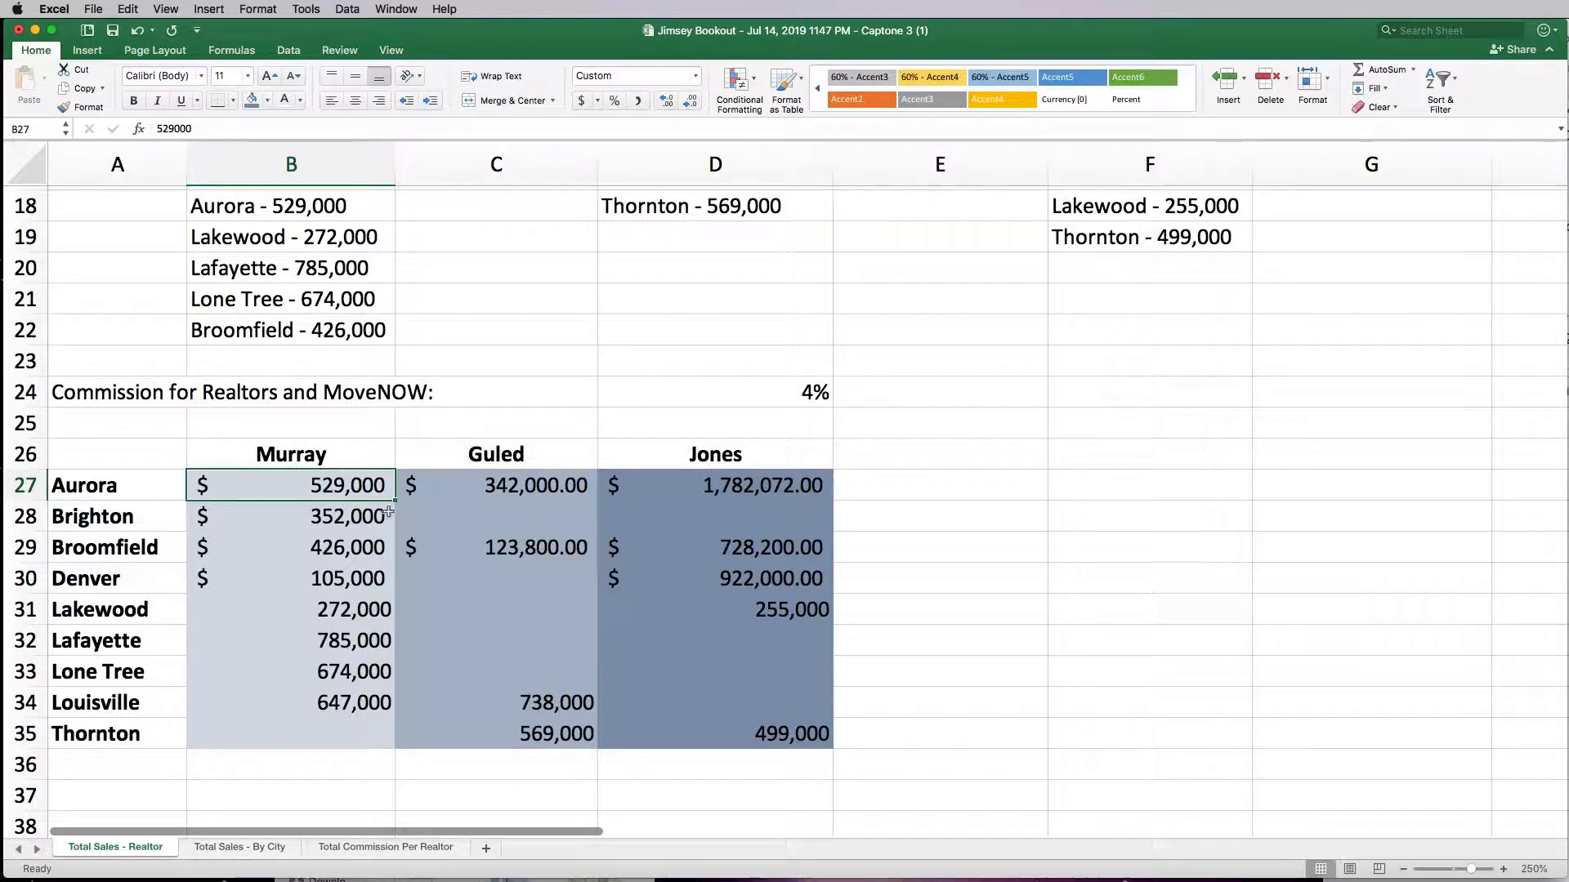
- Format all sales figures in the realtor-by-city table as dollar accounting values without decimal places
left_click(293, 578)
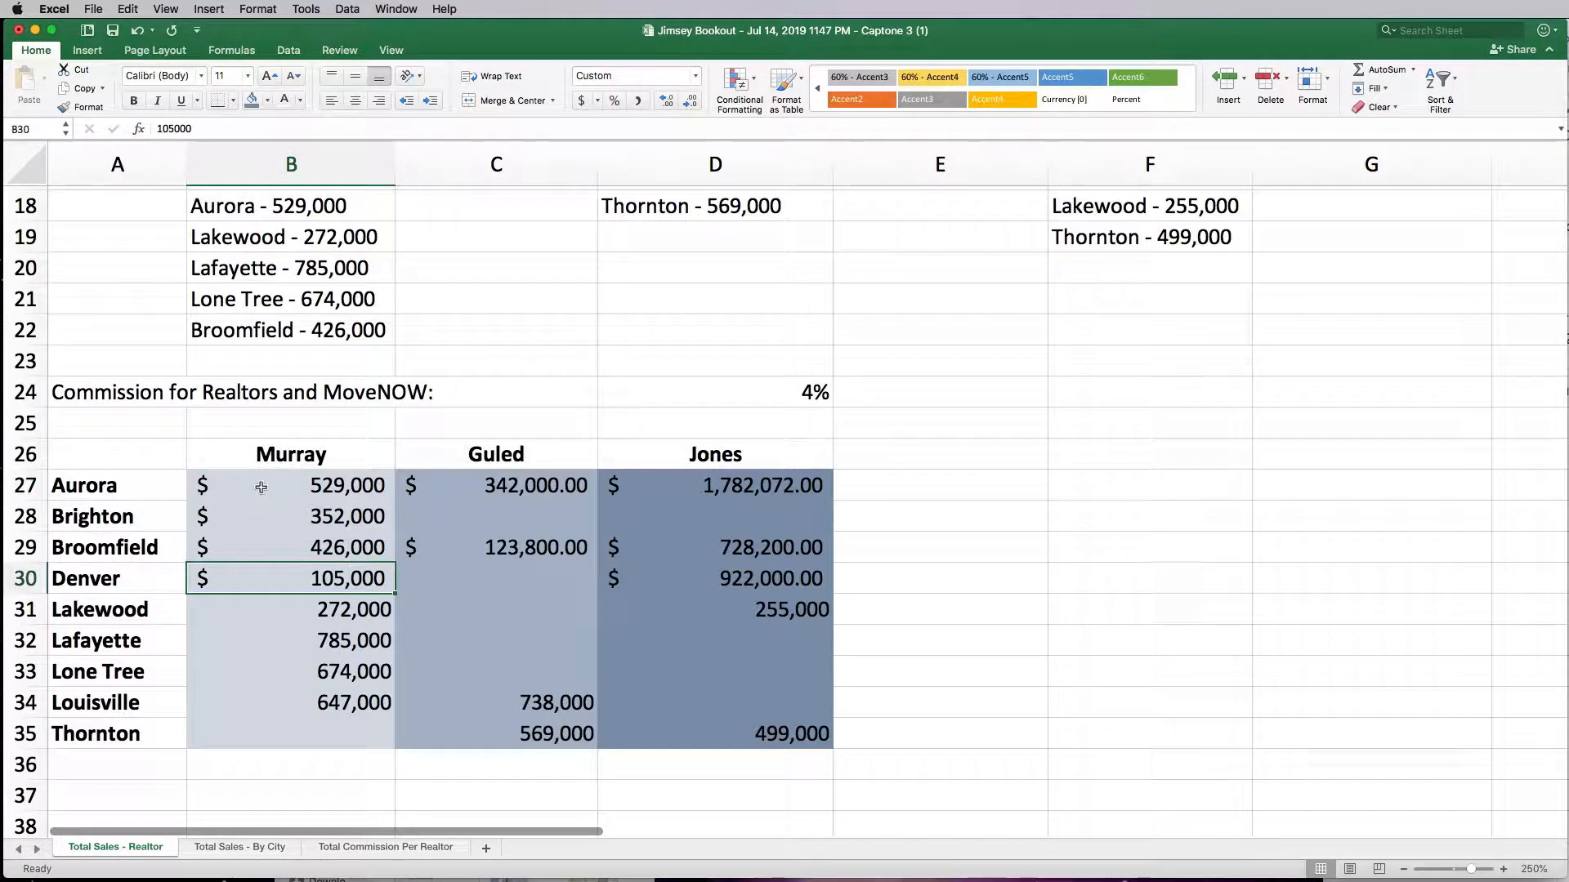
left_click_drag(263, 491, 1137, 826)
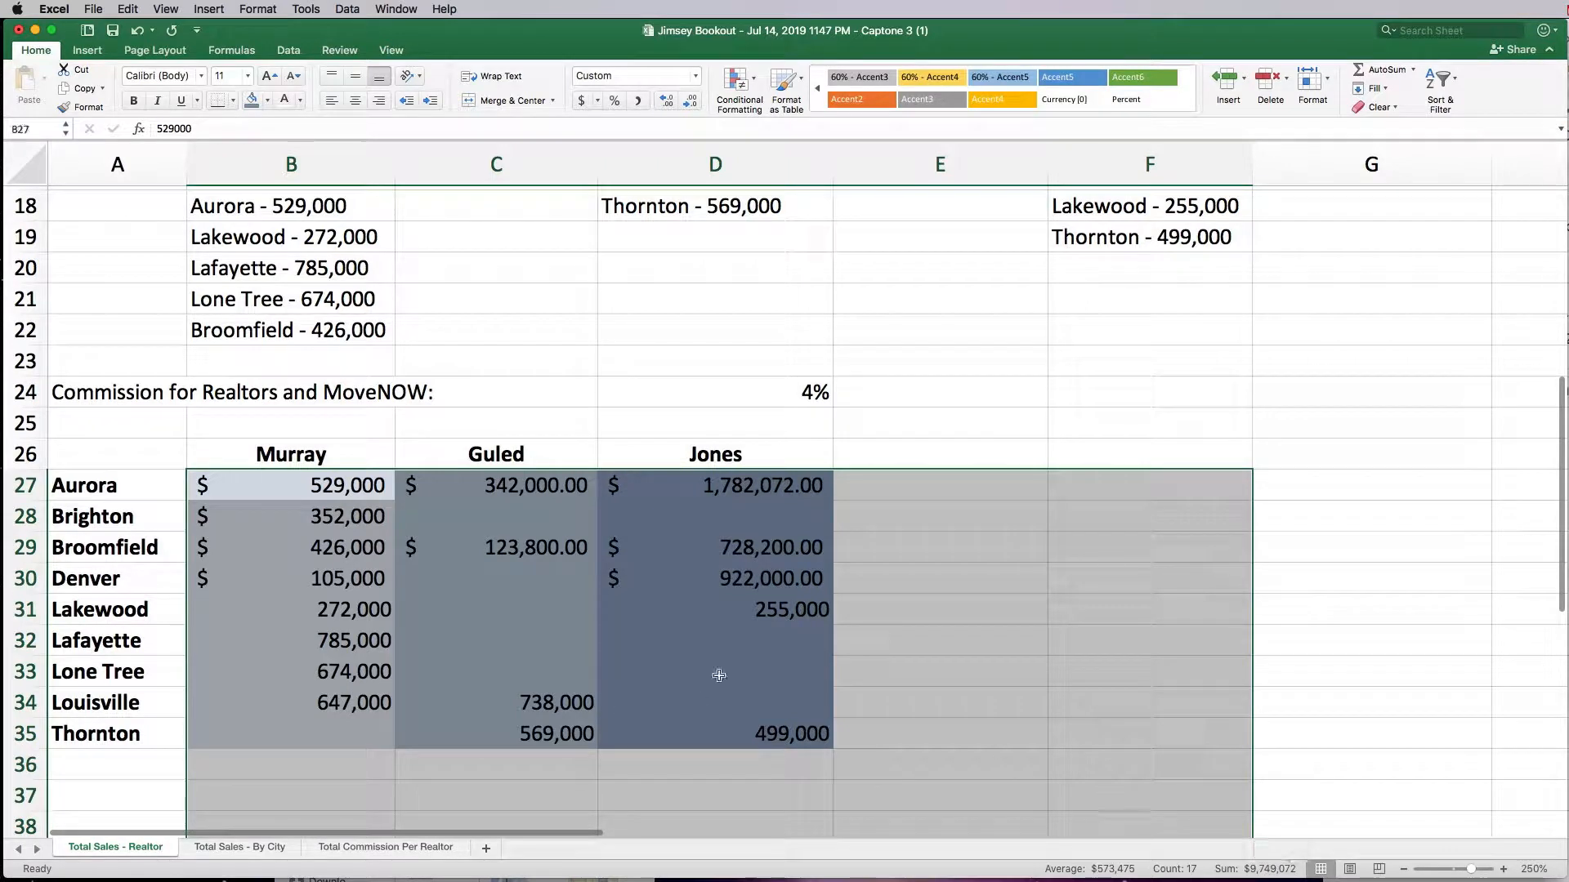
left_click(583, 101)
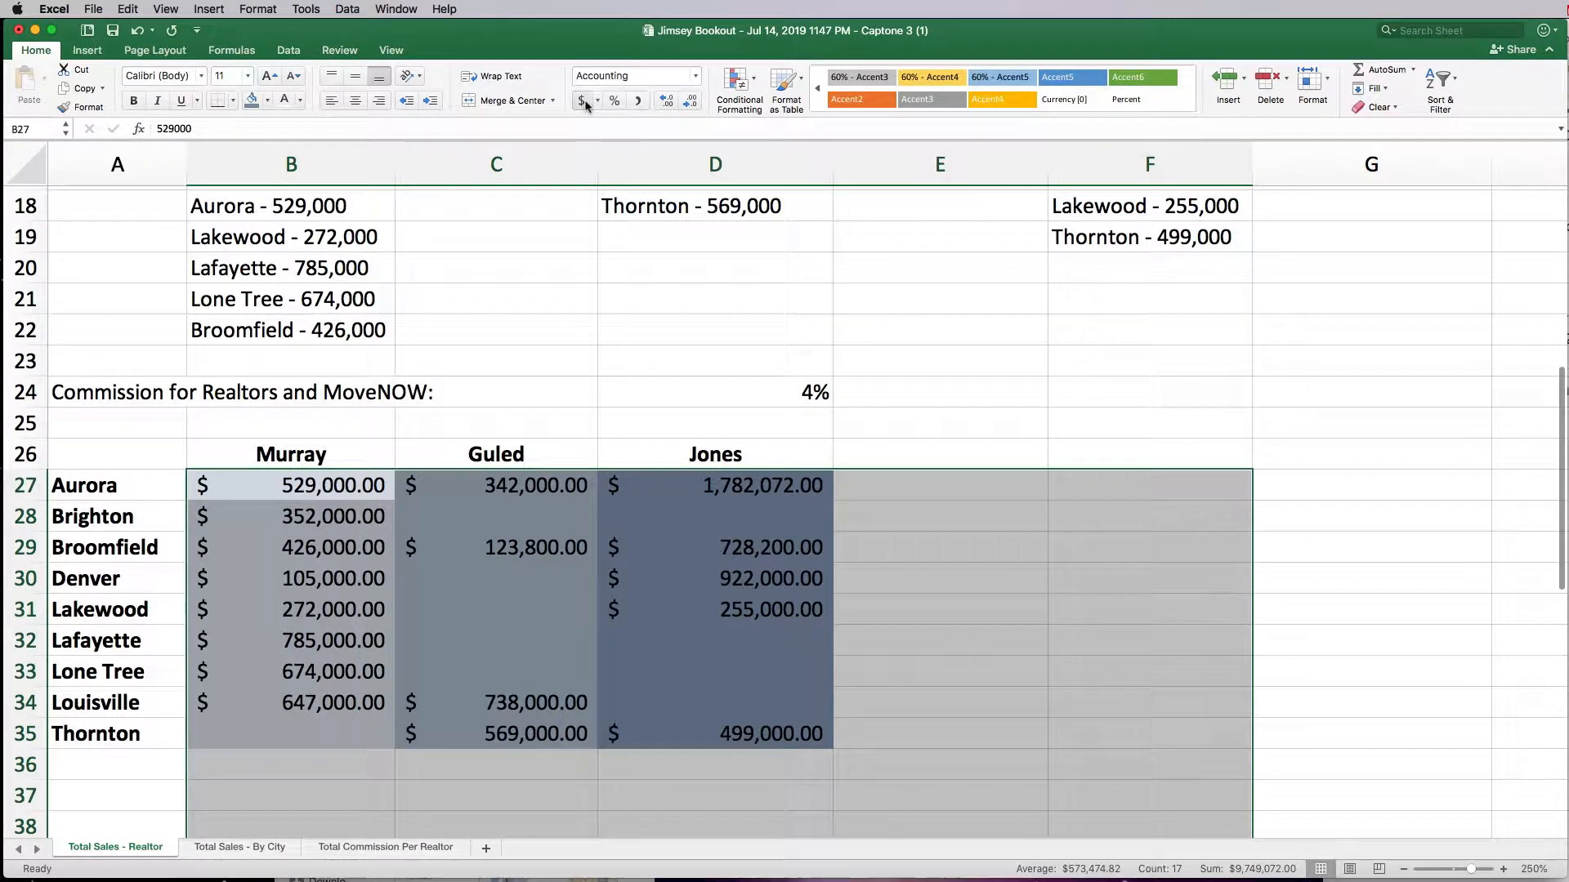
left_click(690, 103)
left_click(691, 102)
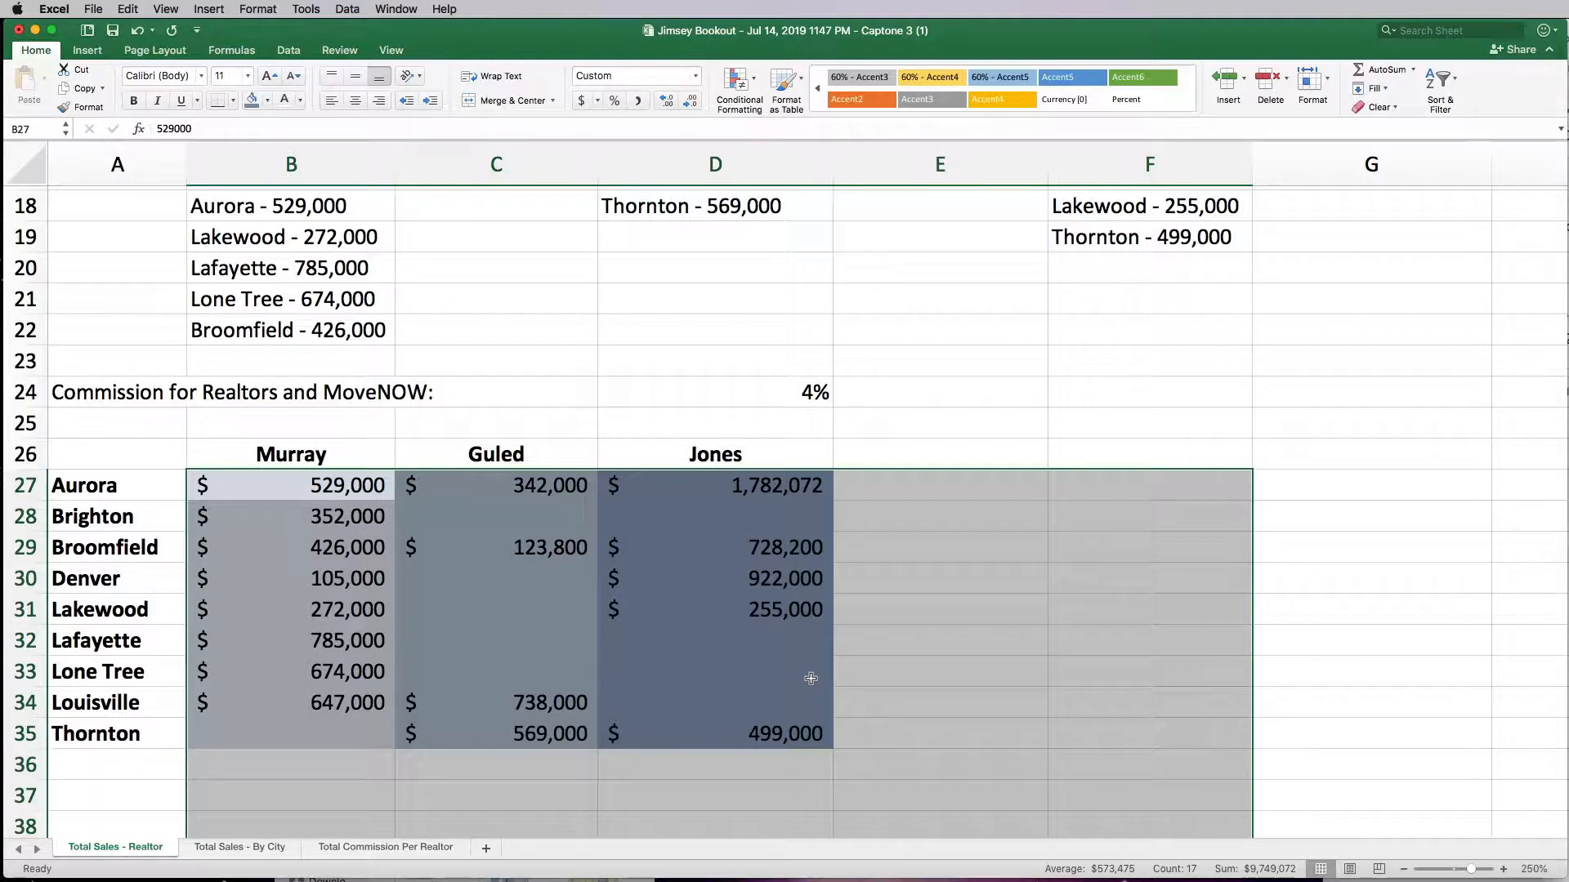
left_click(642, 648)
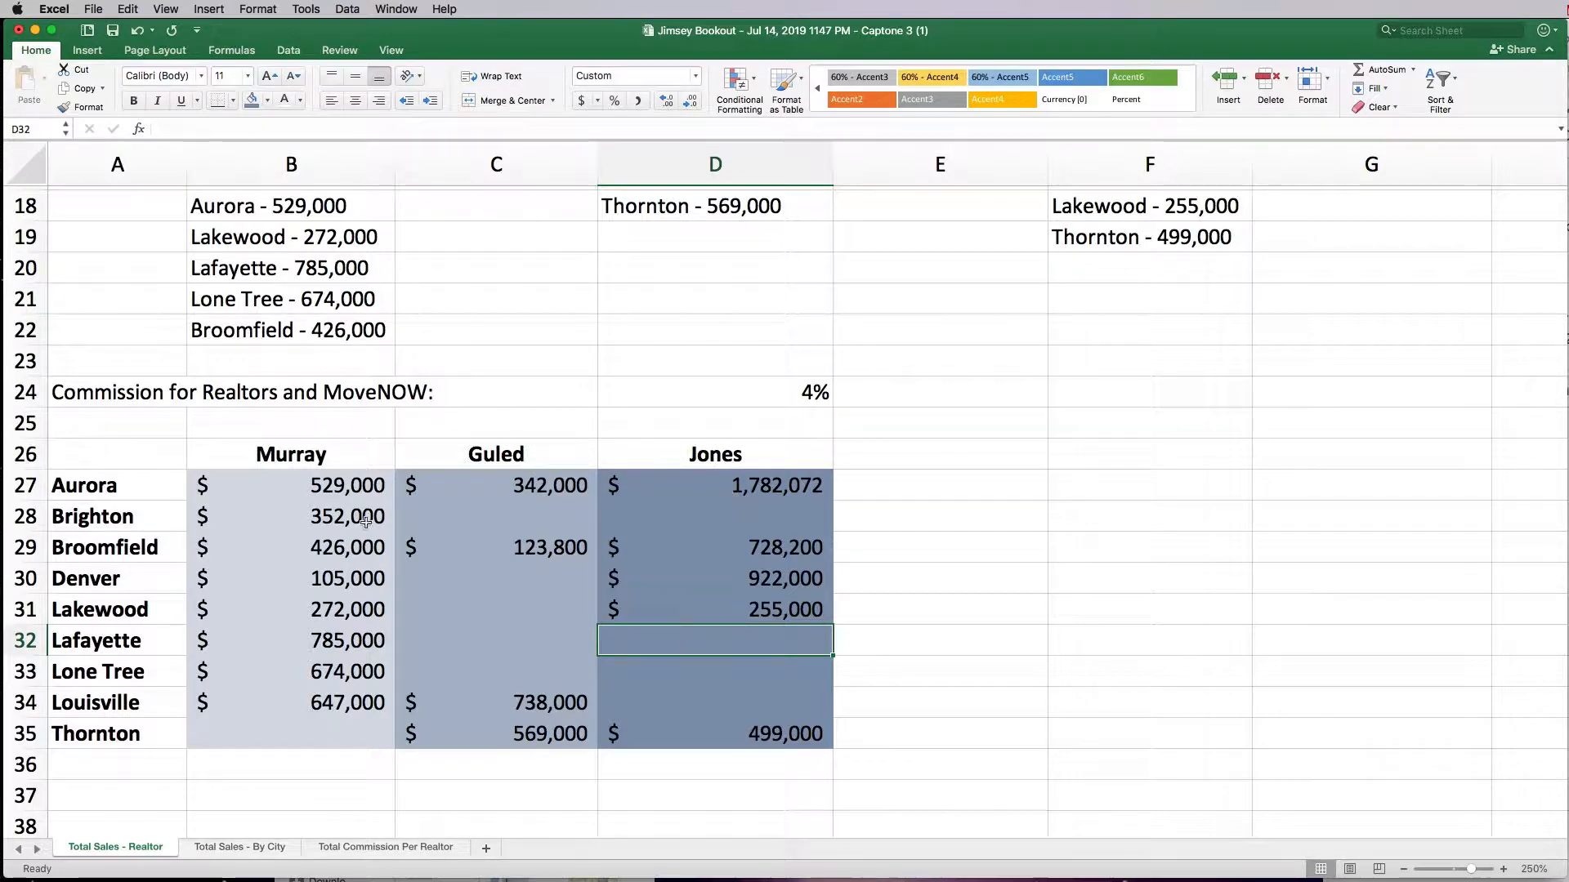
- Examine the commission rate in D24 and the sales figures in B27:D35, including the empty area below the table
left_click(337, 485)
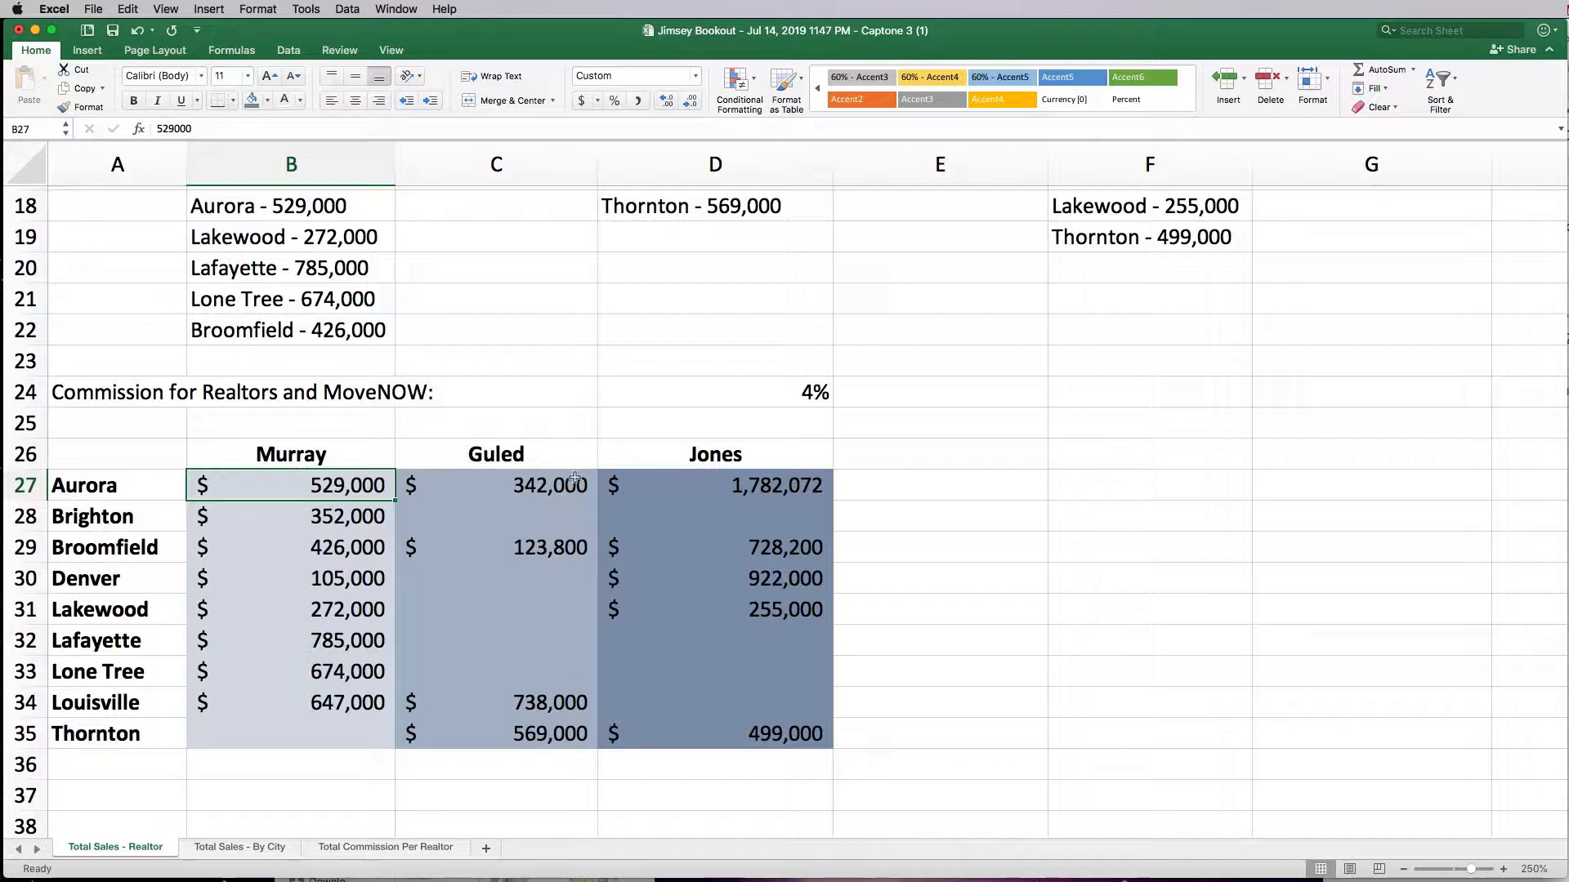
left_click(753, 390)
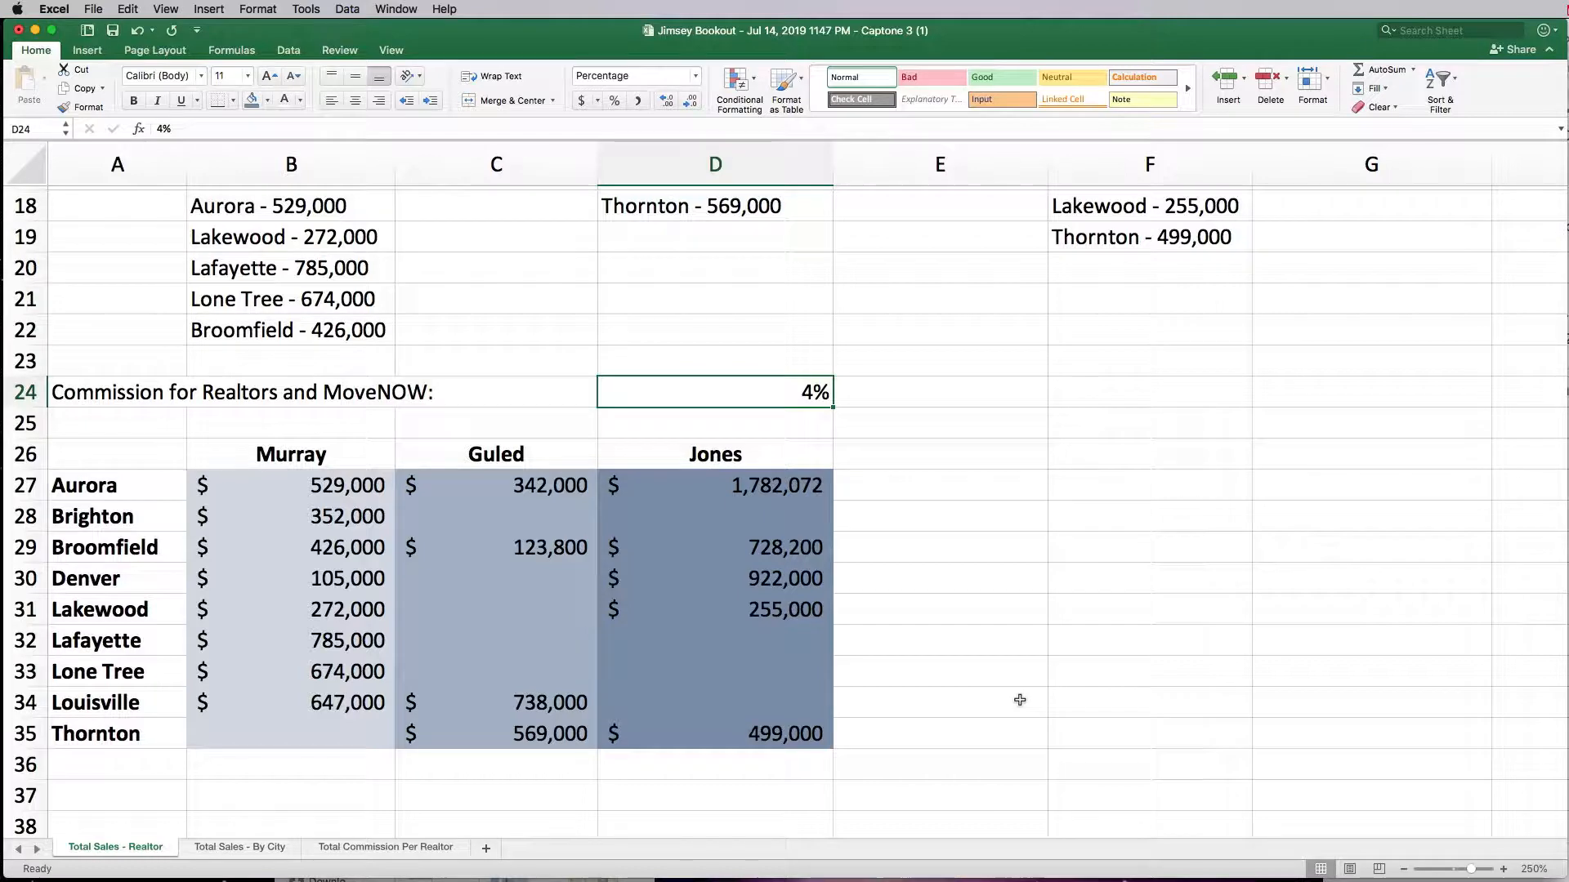
scroll(332, 709, "down", 3)
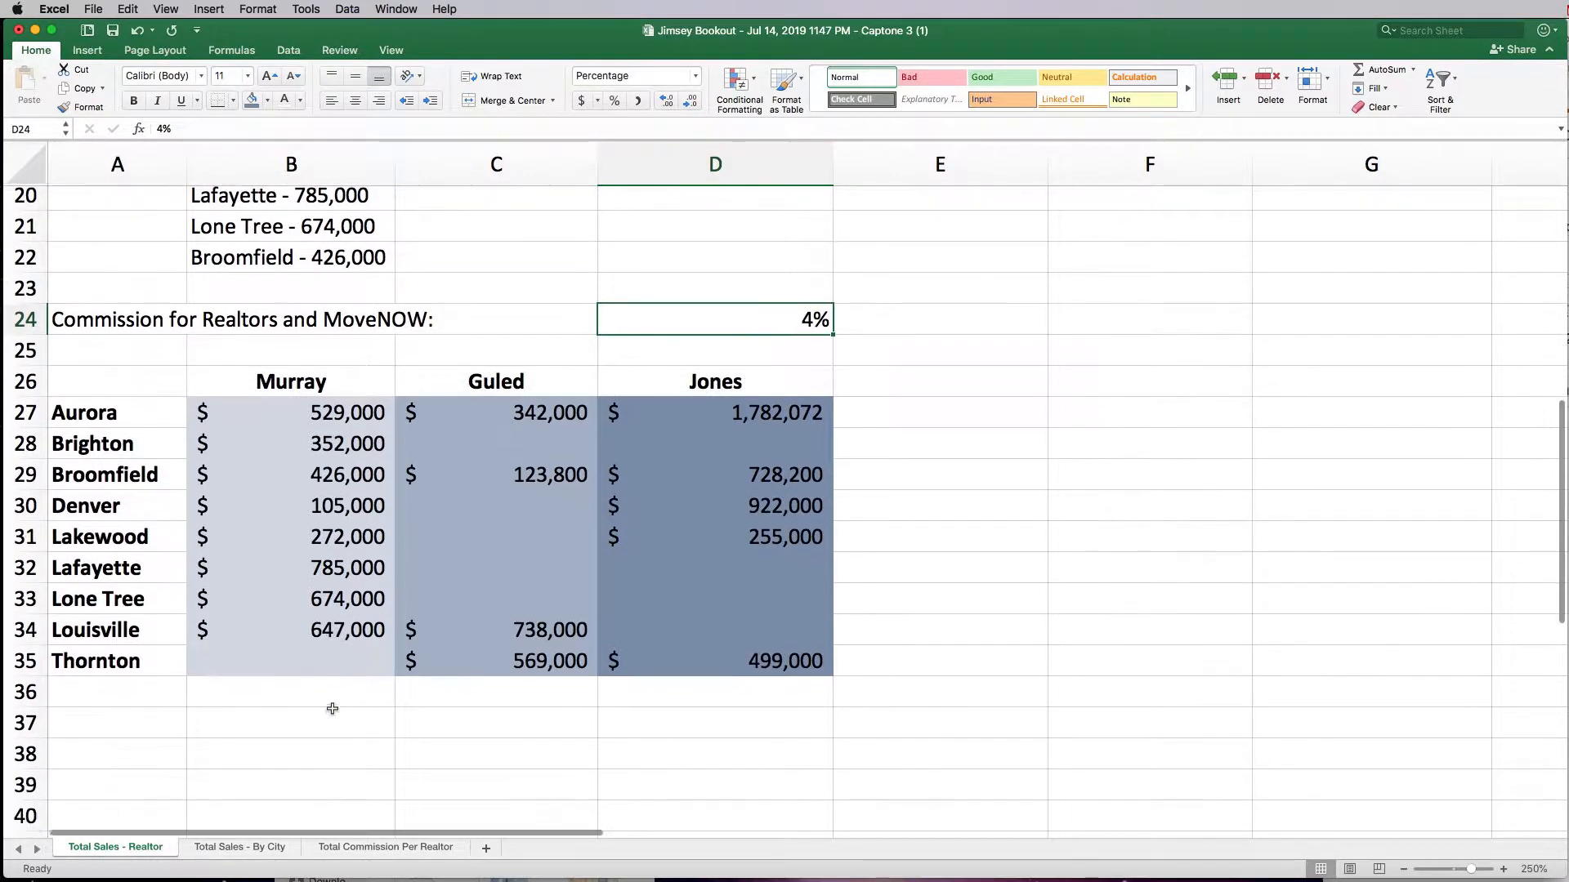
scroll(332, 709, "up", 1)
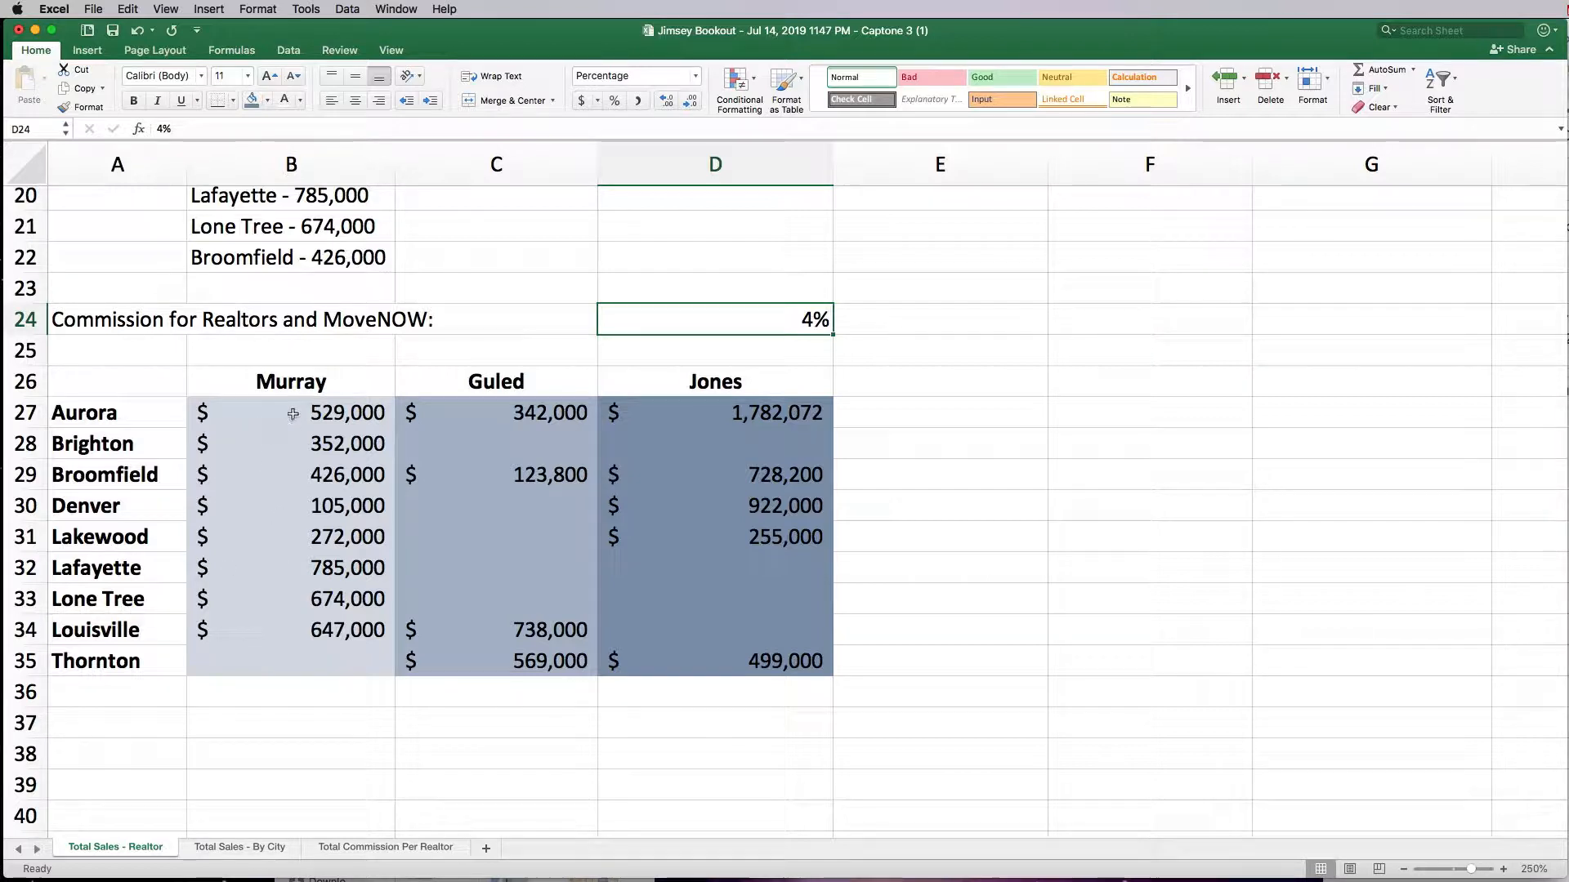
left_click_drag(294, 412, 303, 658)
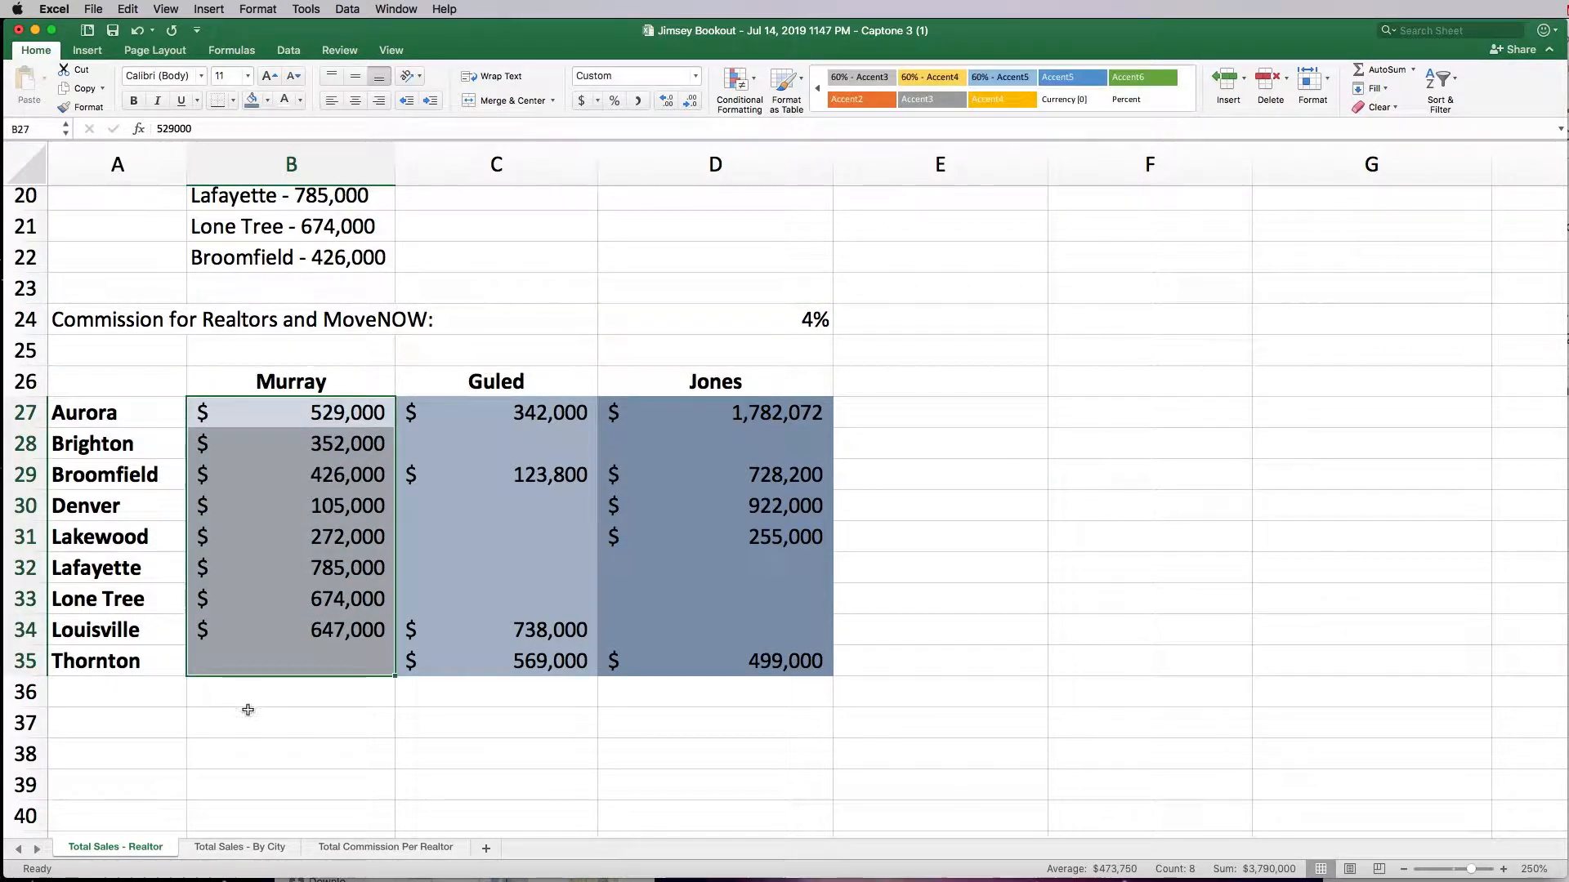
left_click(157, 721)
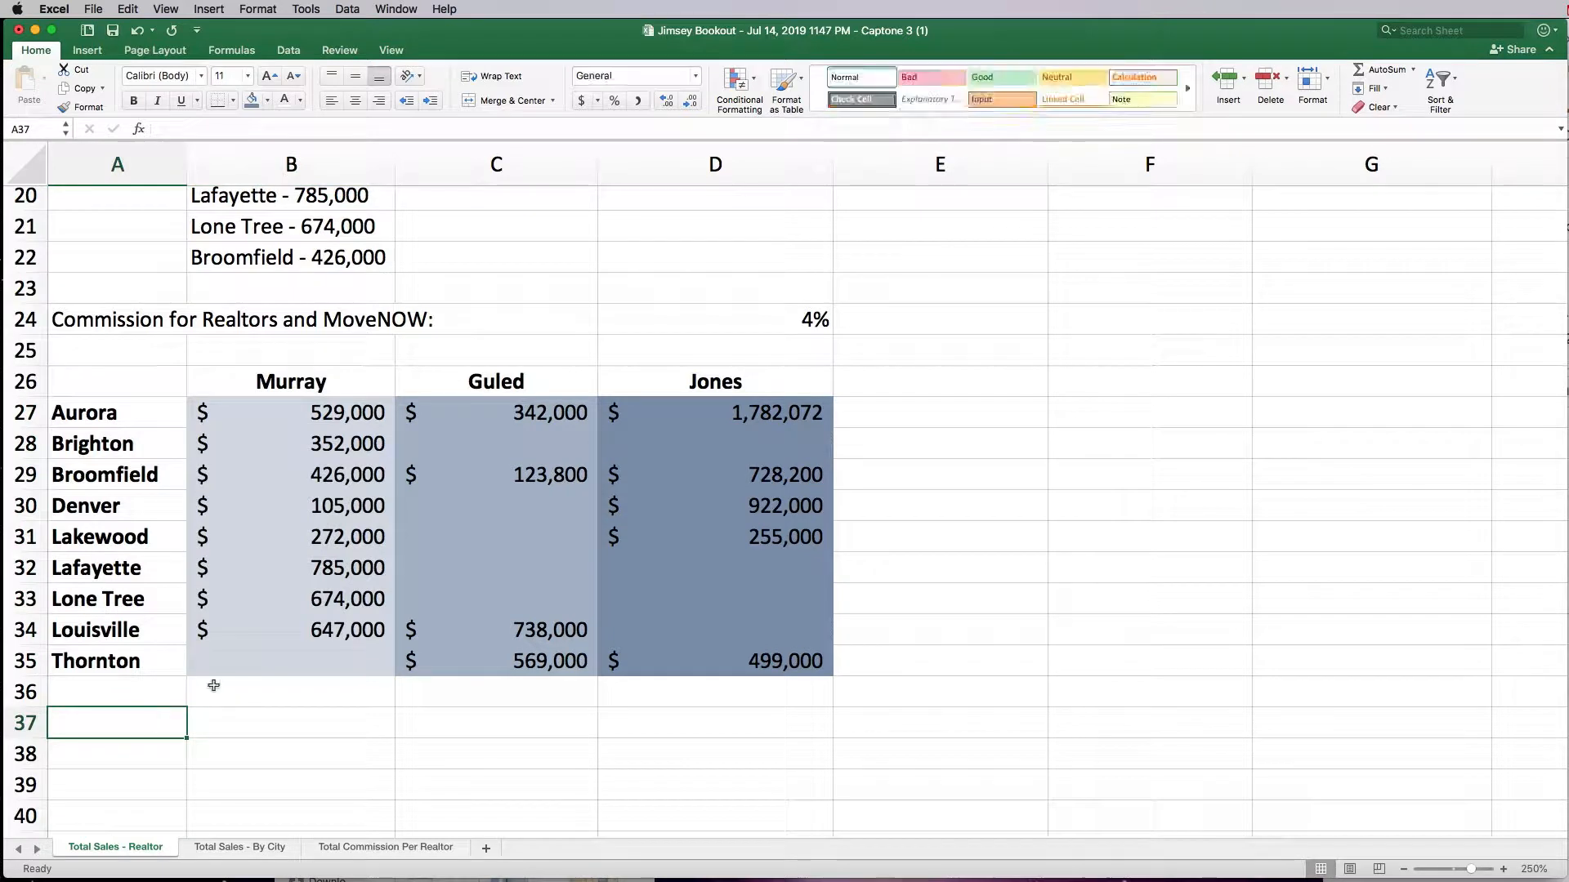
left_click(258, 656)
left_click(472, 594)
left_click(482, 566)
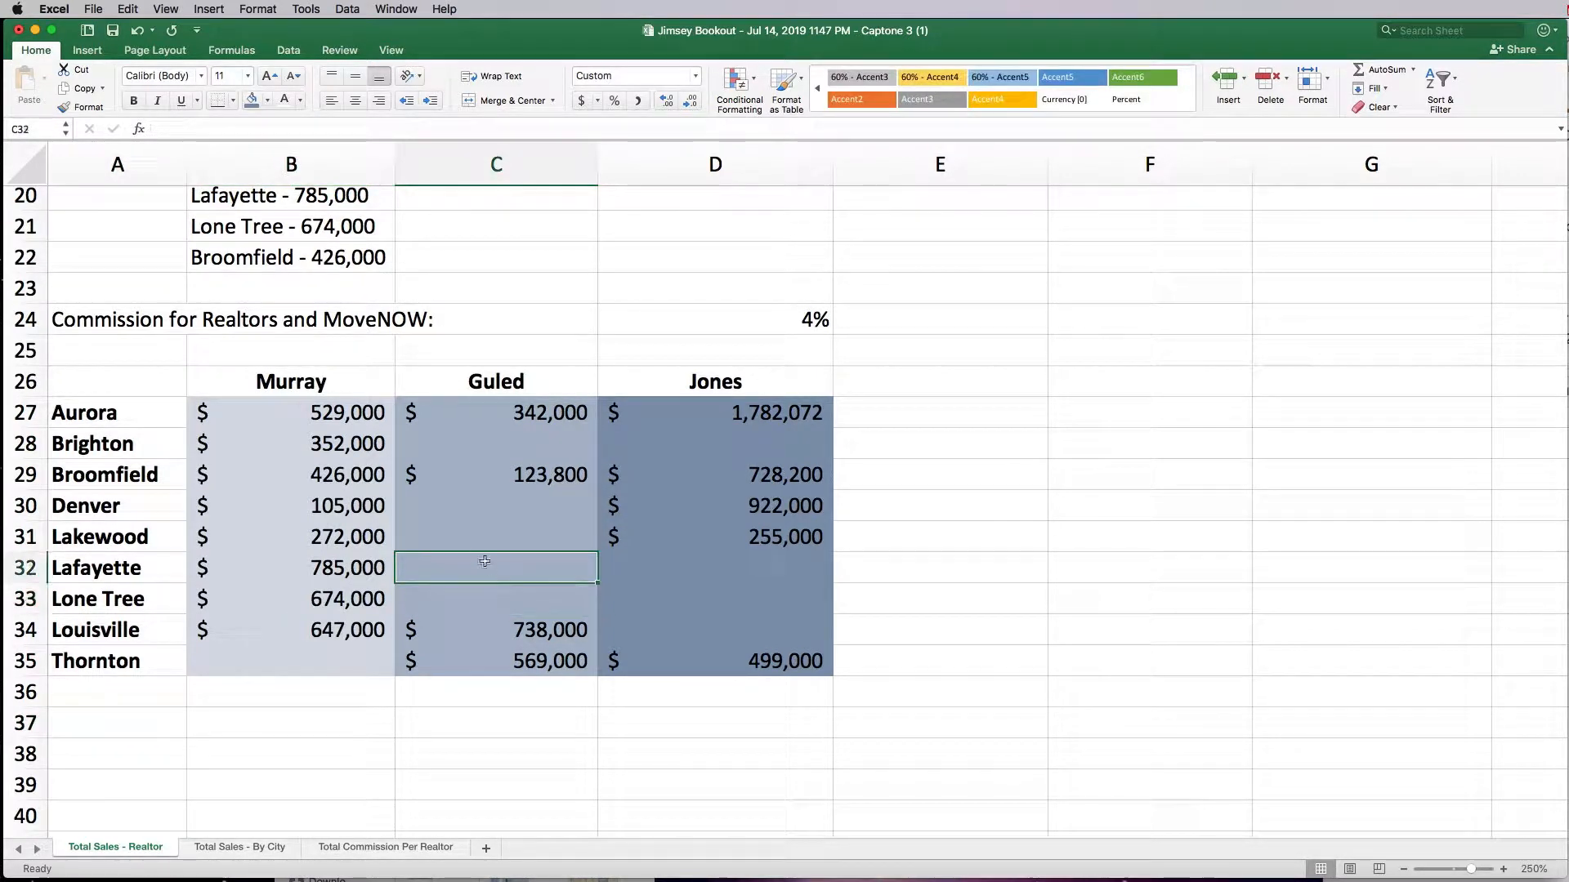
- Apply all borders to the sales figures in B27:D35 of the realtor-by-city table
left_click(482, 537)
left_click_drag(297, 415, 826, 666)
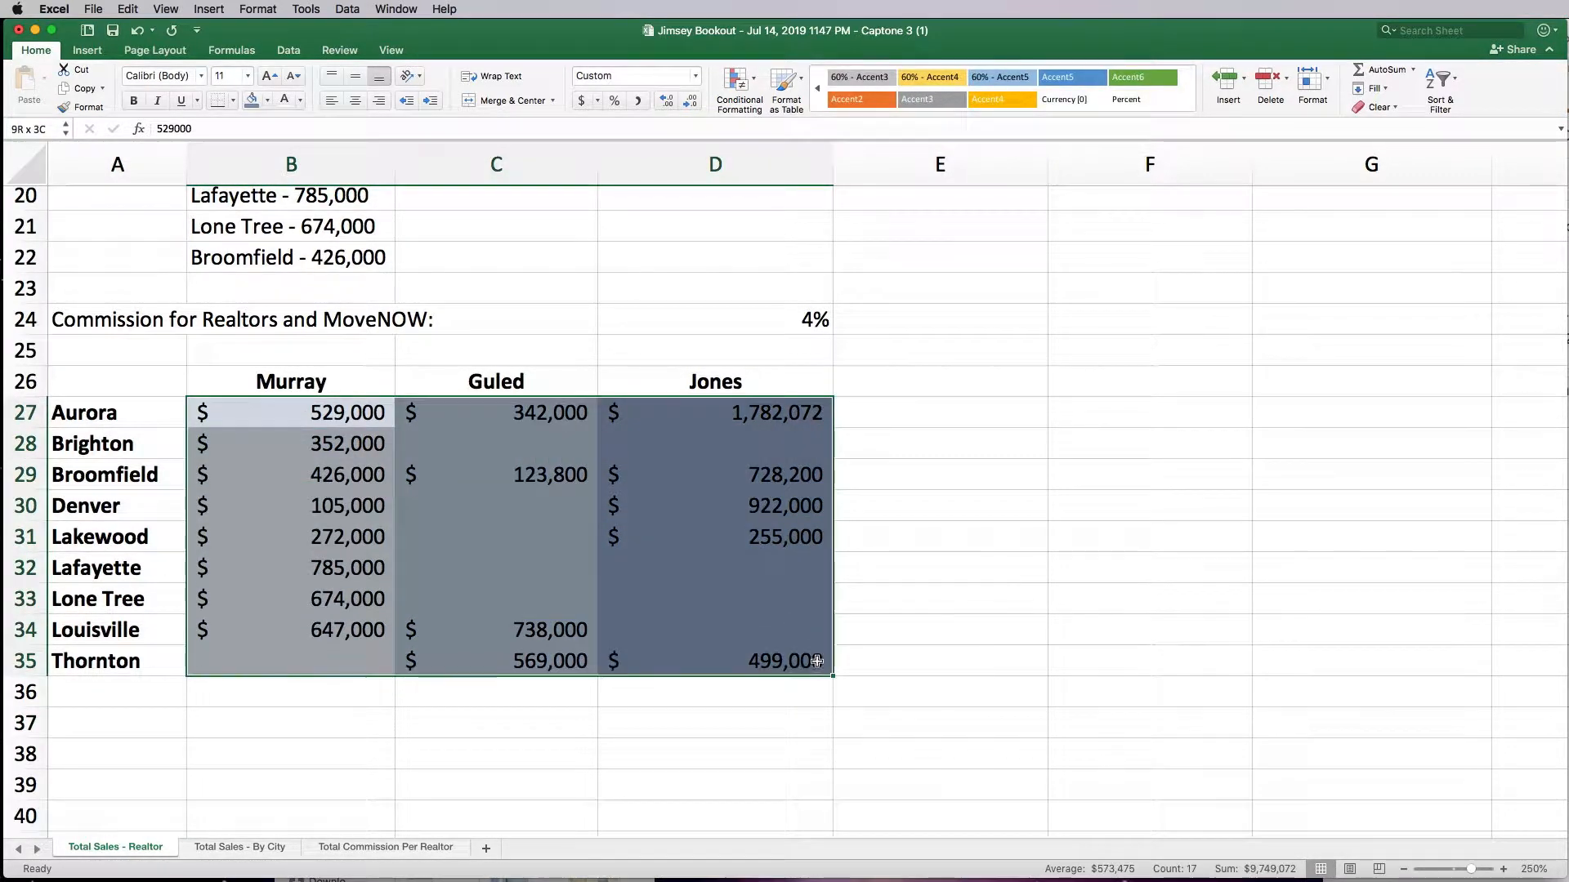
left_click(233, 101)
left_click(252, 252)
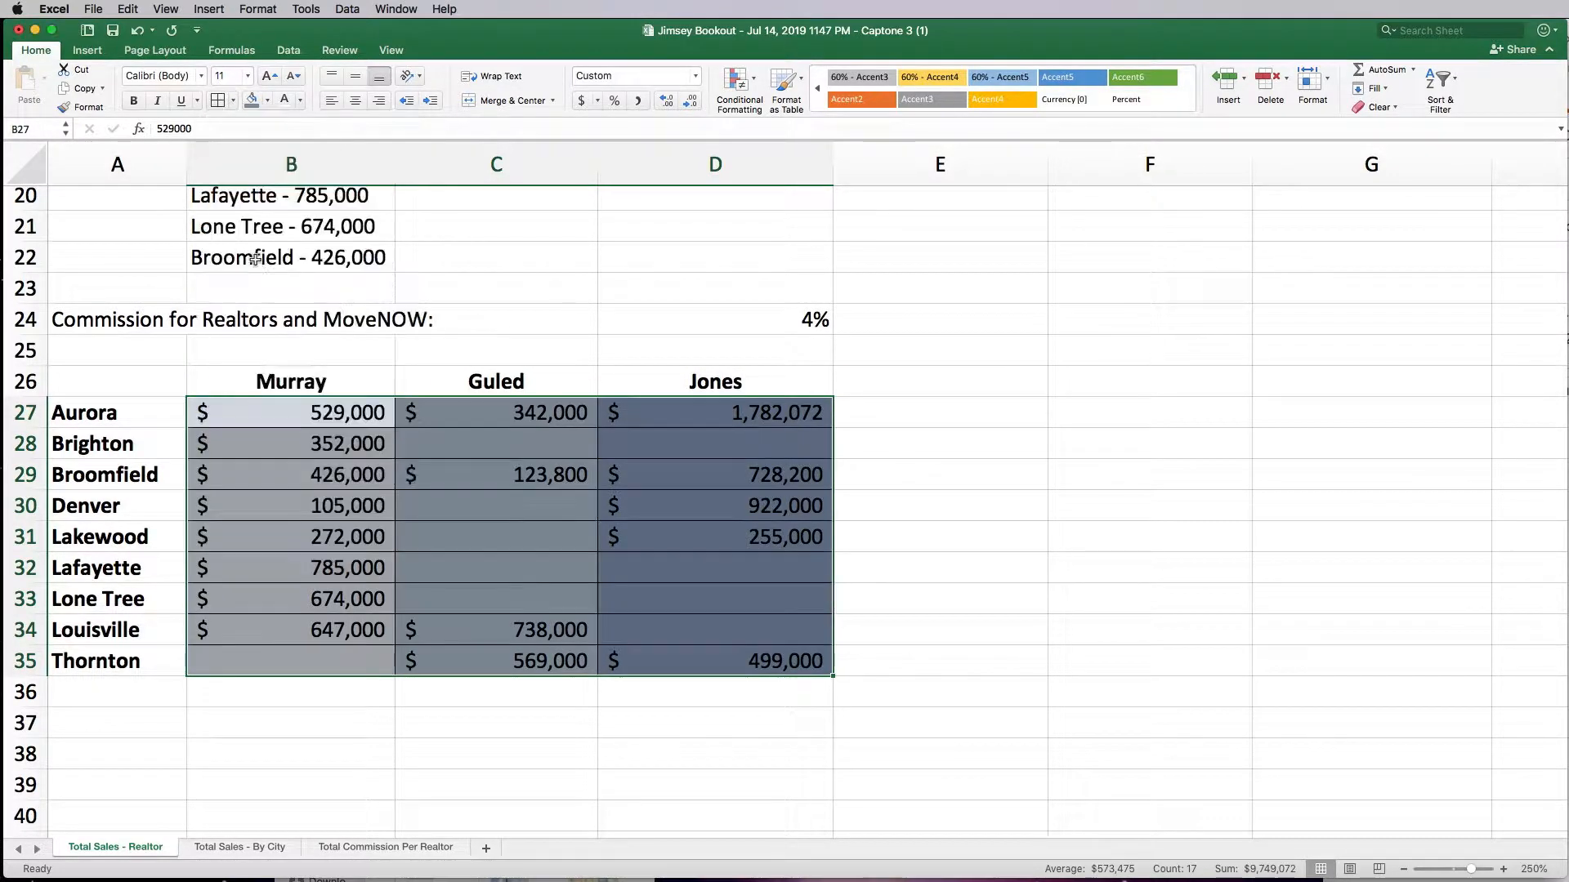
left_click(308, 714)
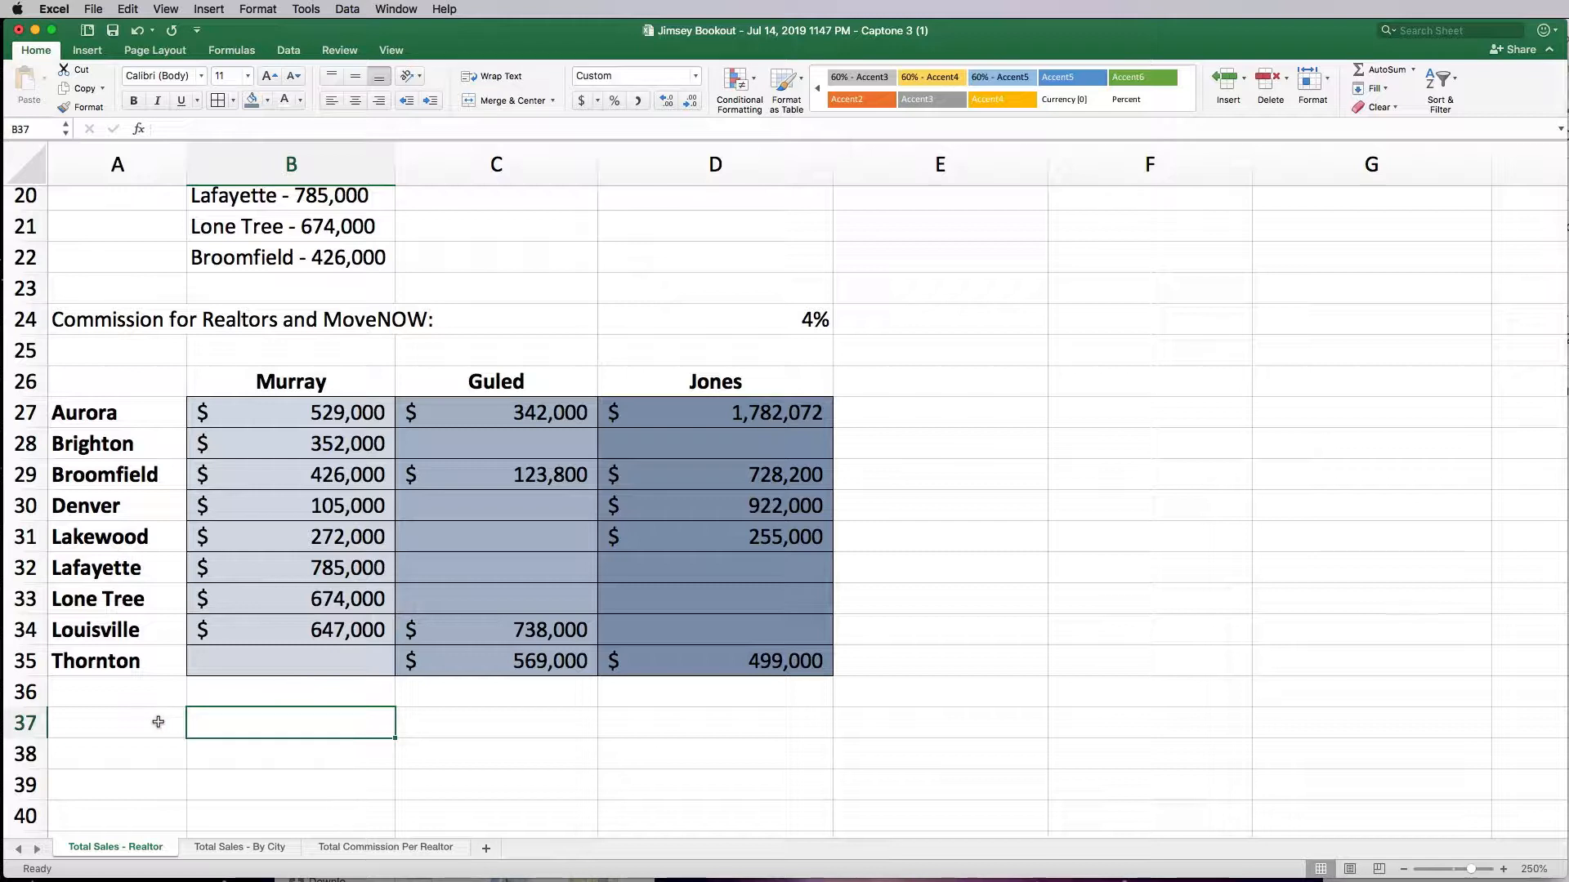
left_click(486, 567)
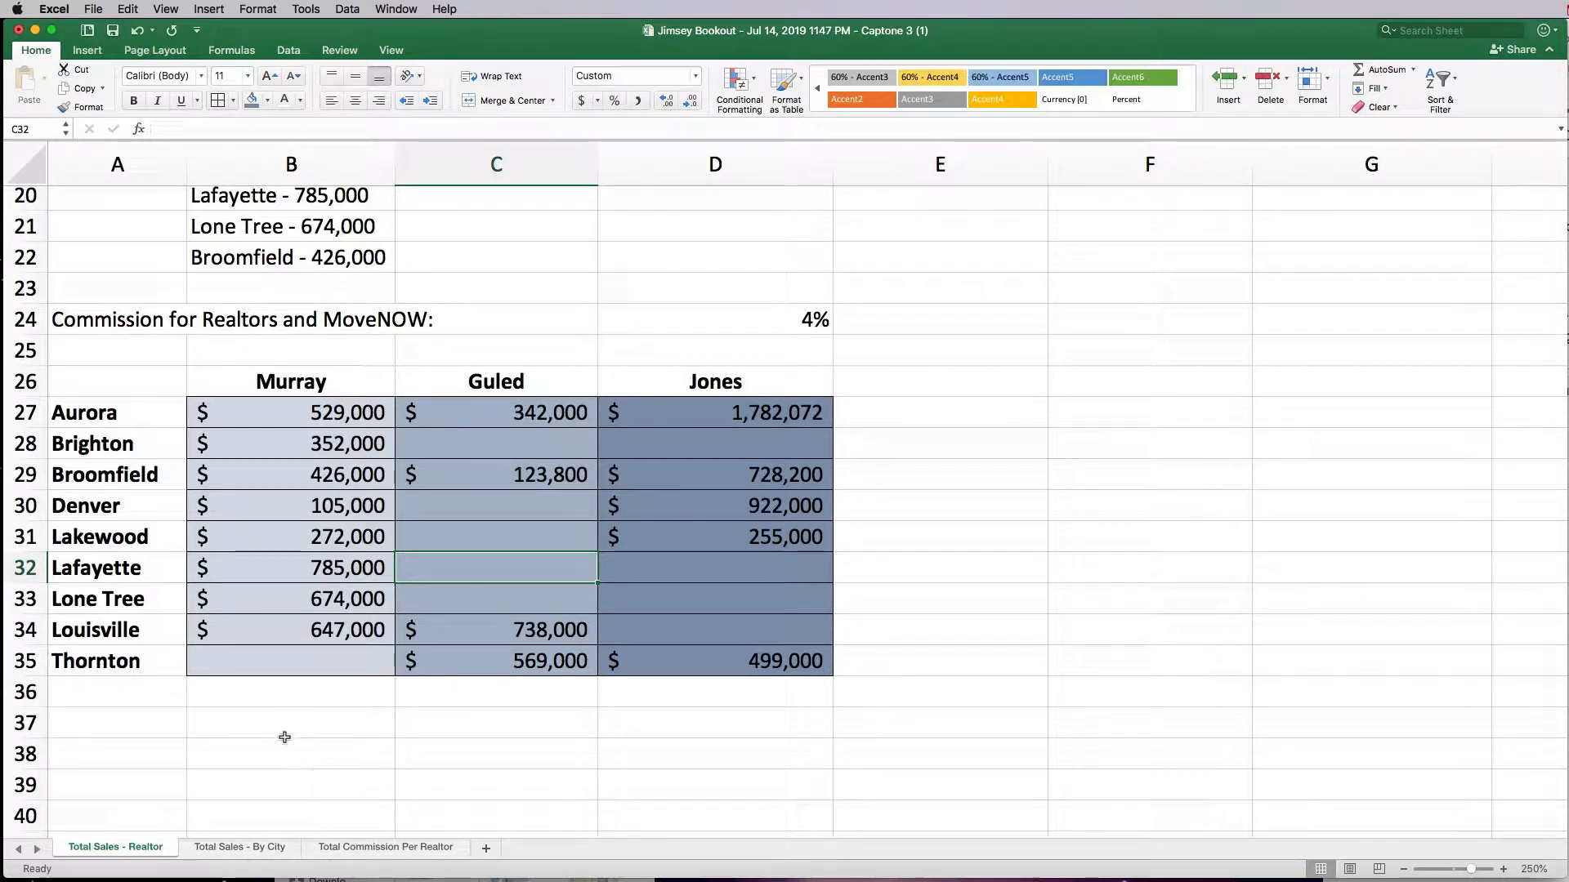
- Label the totals row "Total Sales by Realtor" in A37 below the city list
left_click(149, 724)
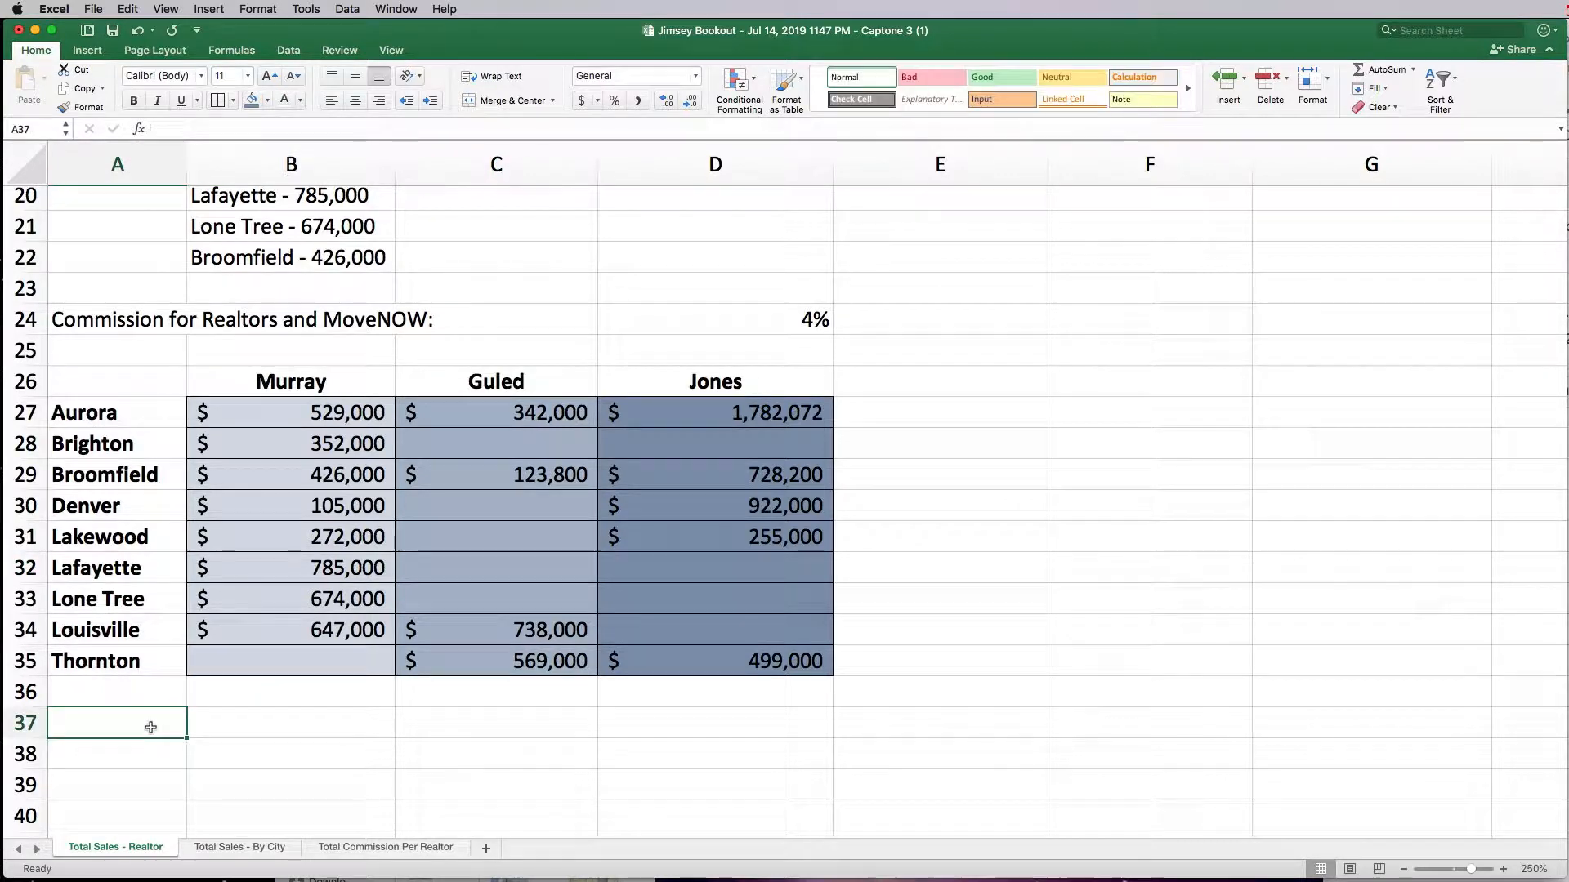
type("Total Sa")
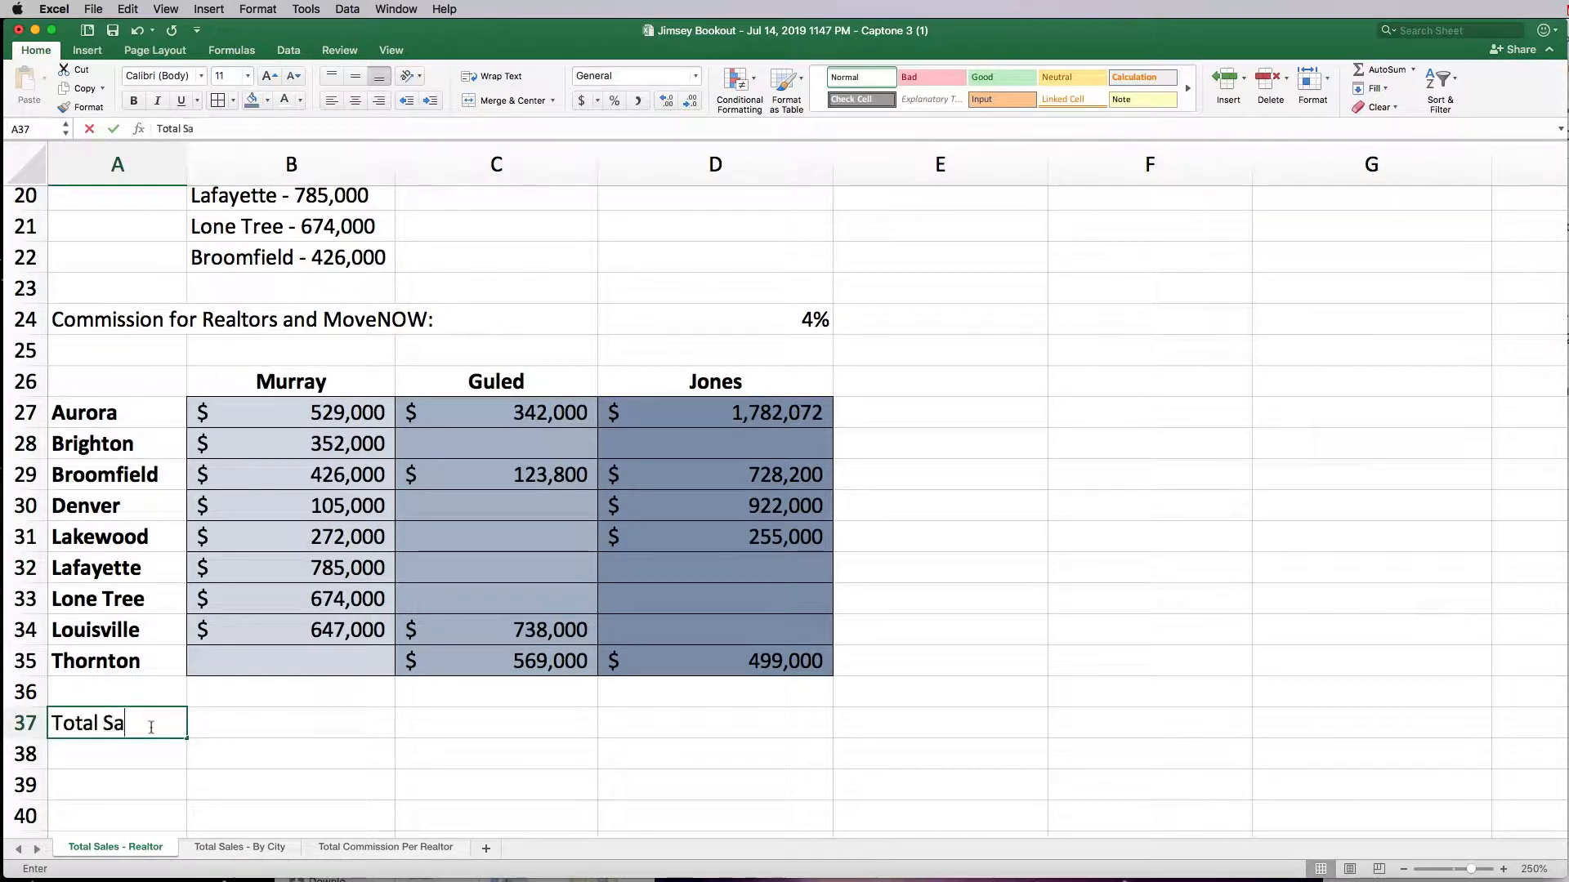
type("les by Realtor")
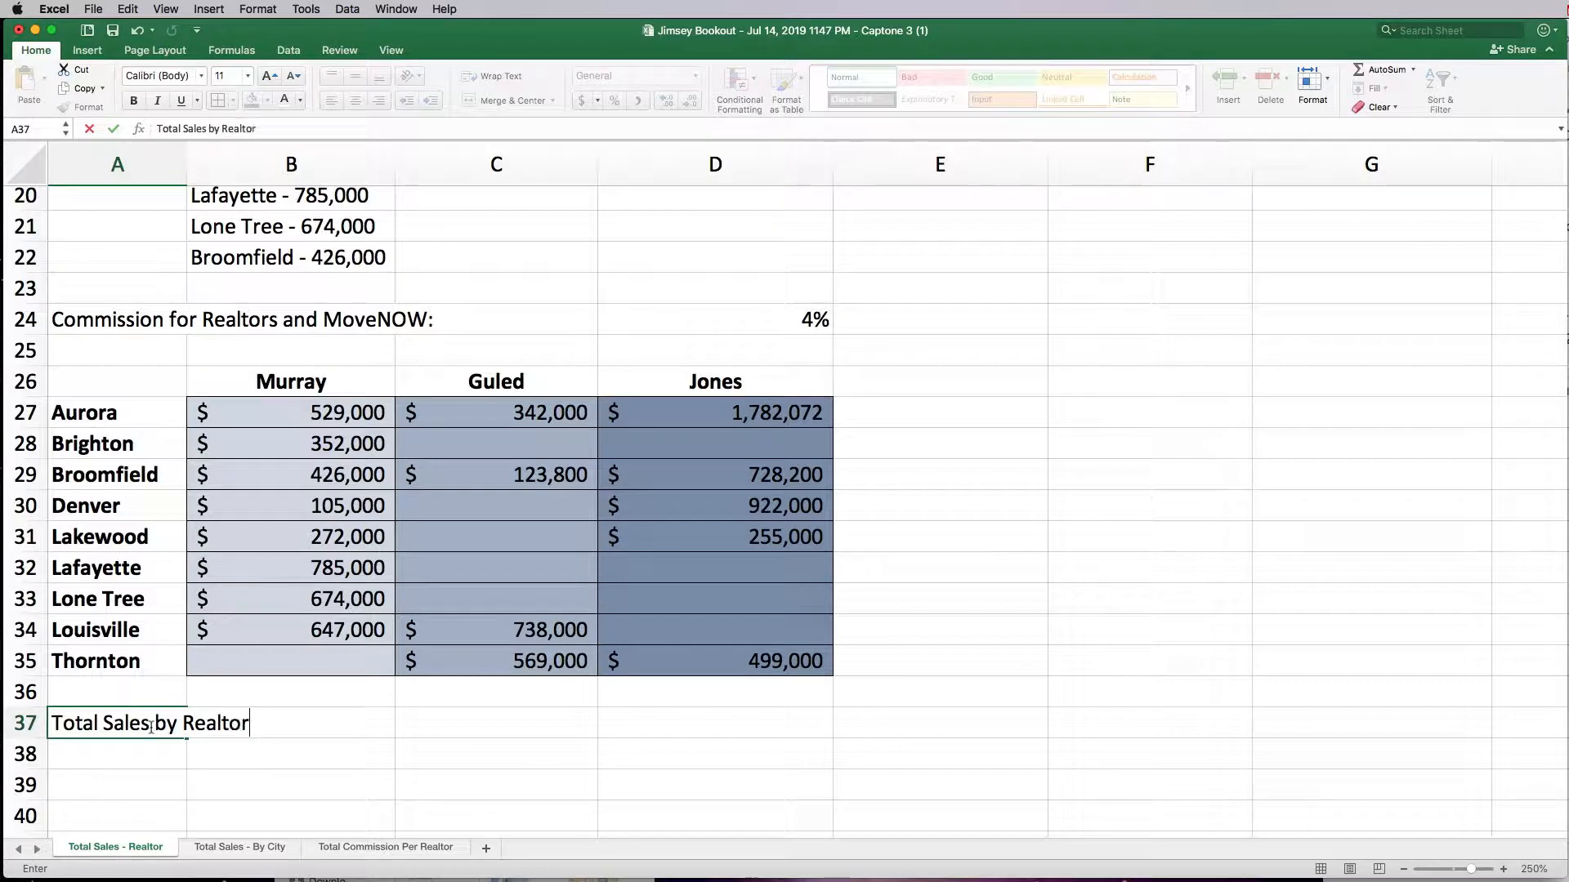
key("Tab")
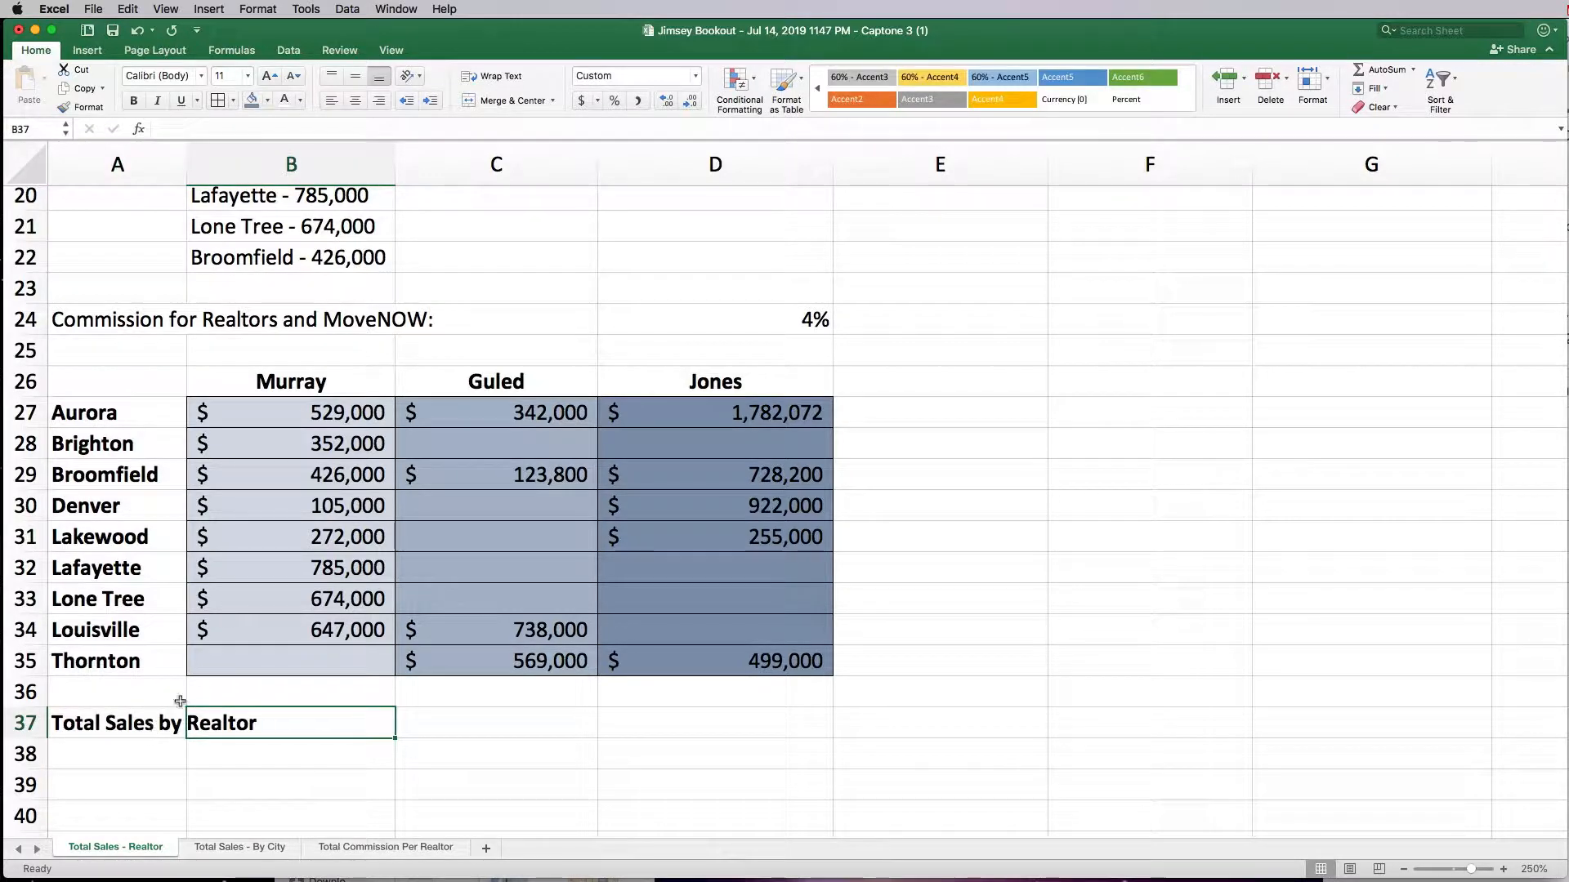
- Total the first realtor's sales in B37 with a SUM of B27:B35
left_click(233, 51)
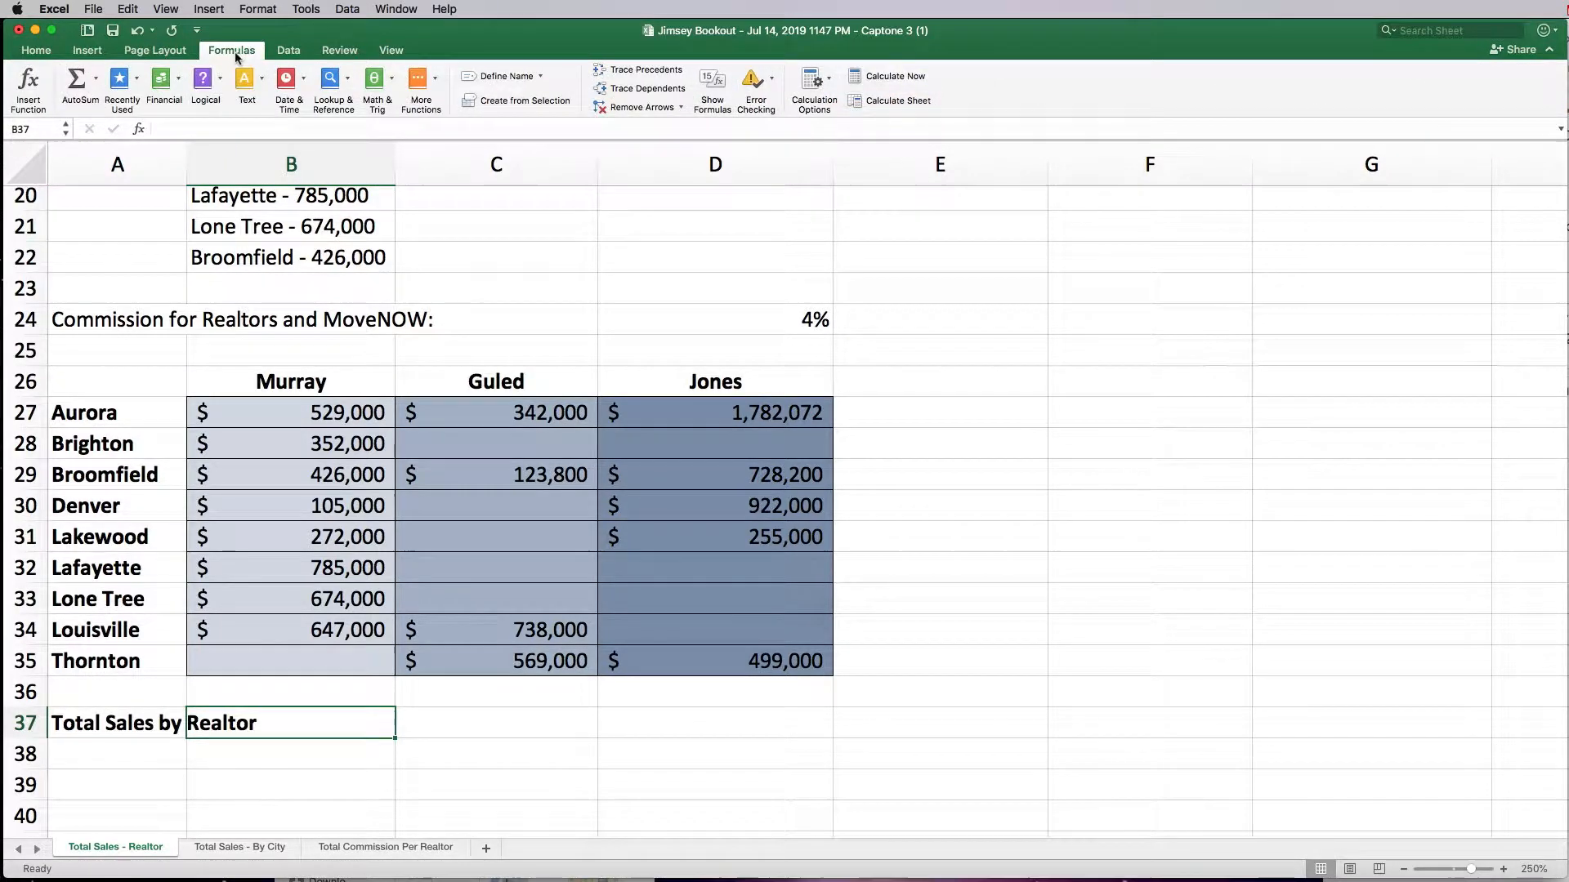
left_click(96, 78)
left_click(111, 113)
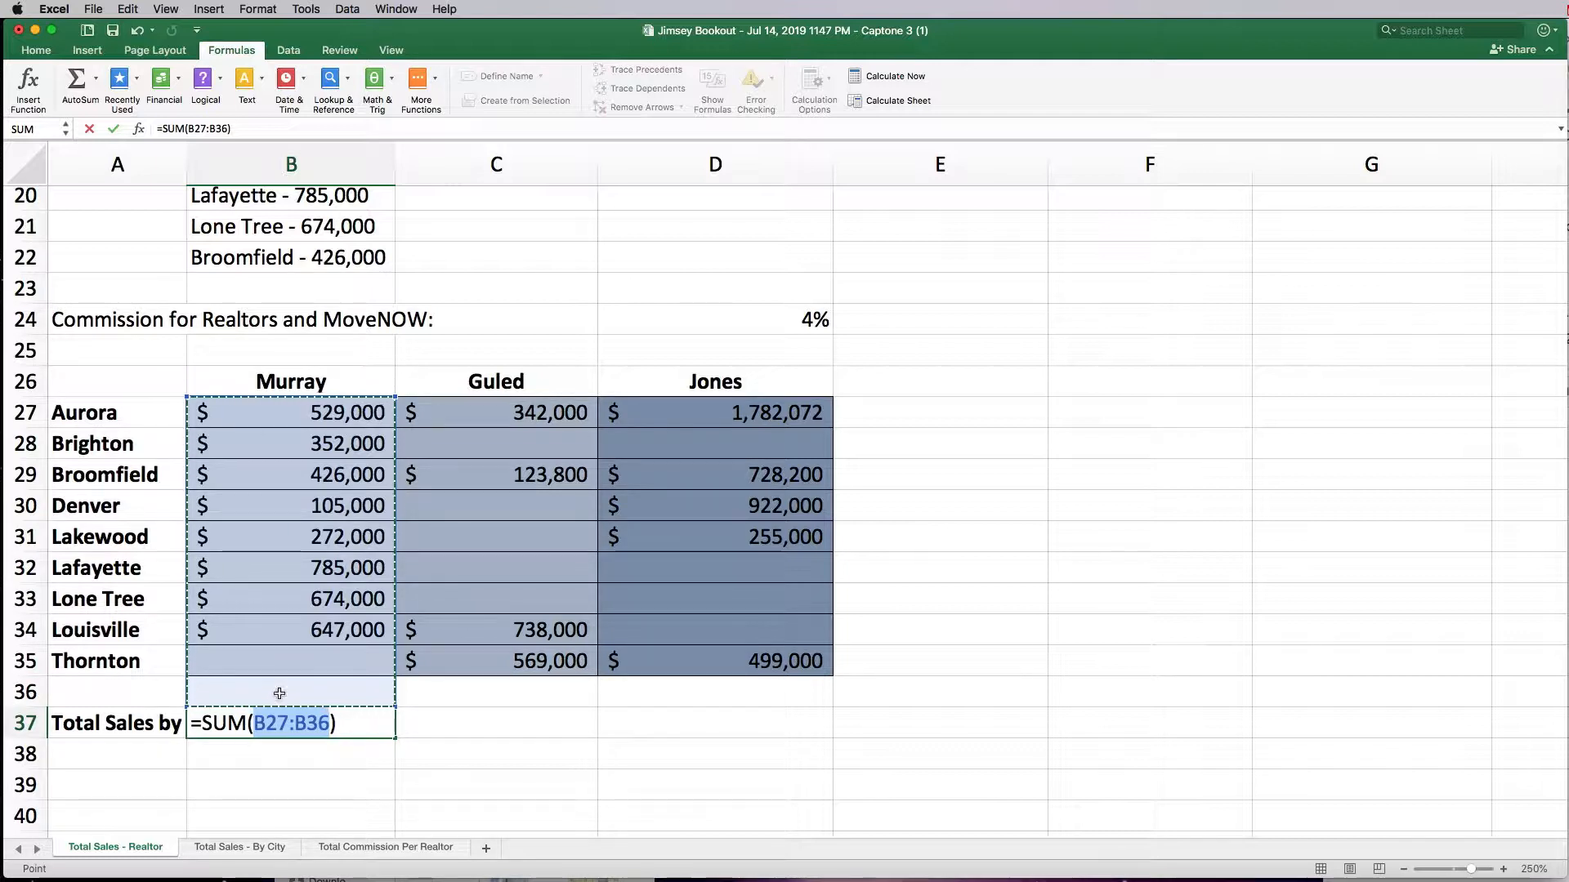
left_click_drag(290, 409, 301, 654)
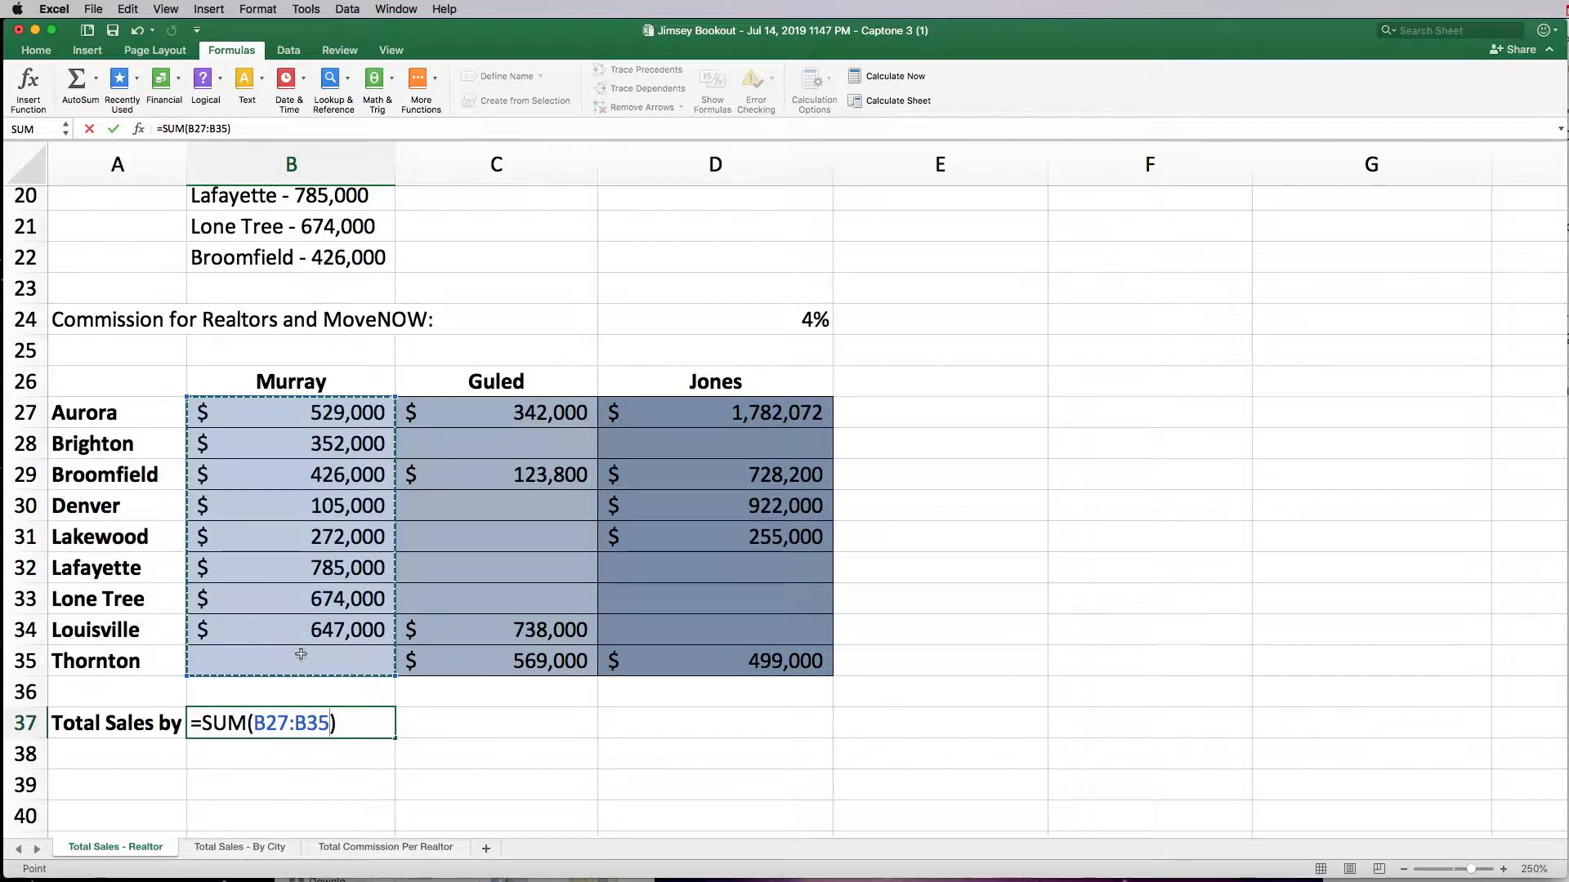
key("Return")
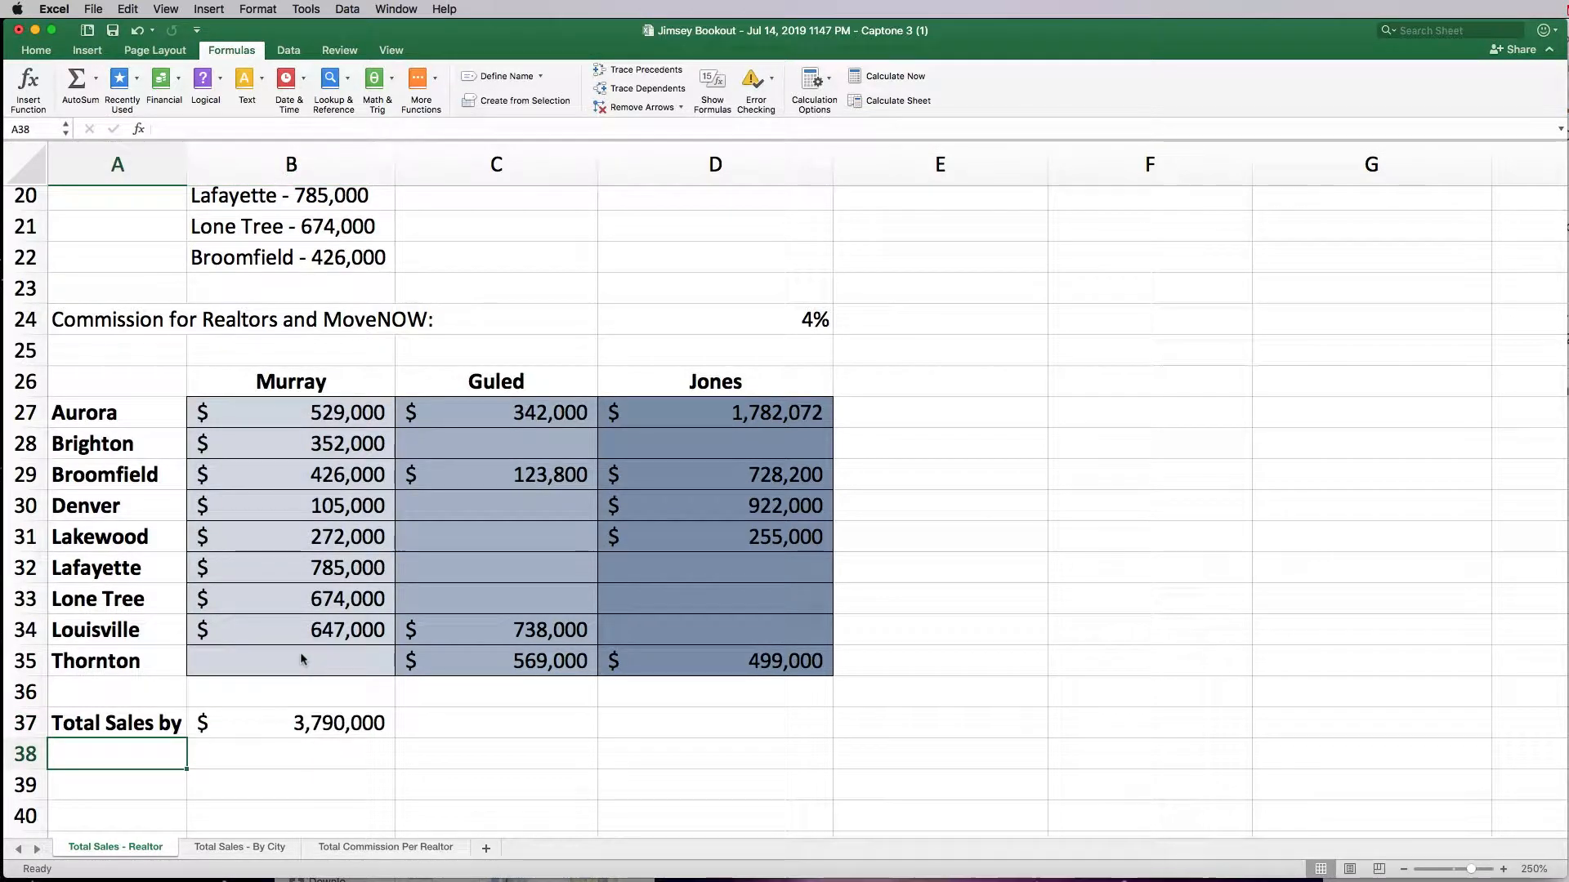
- Copy the total formula from B37 across to C37:D37 and check the range summed for each realtor
left_click(300, 724)
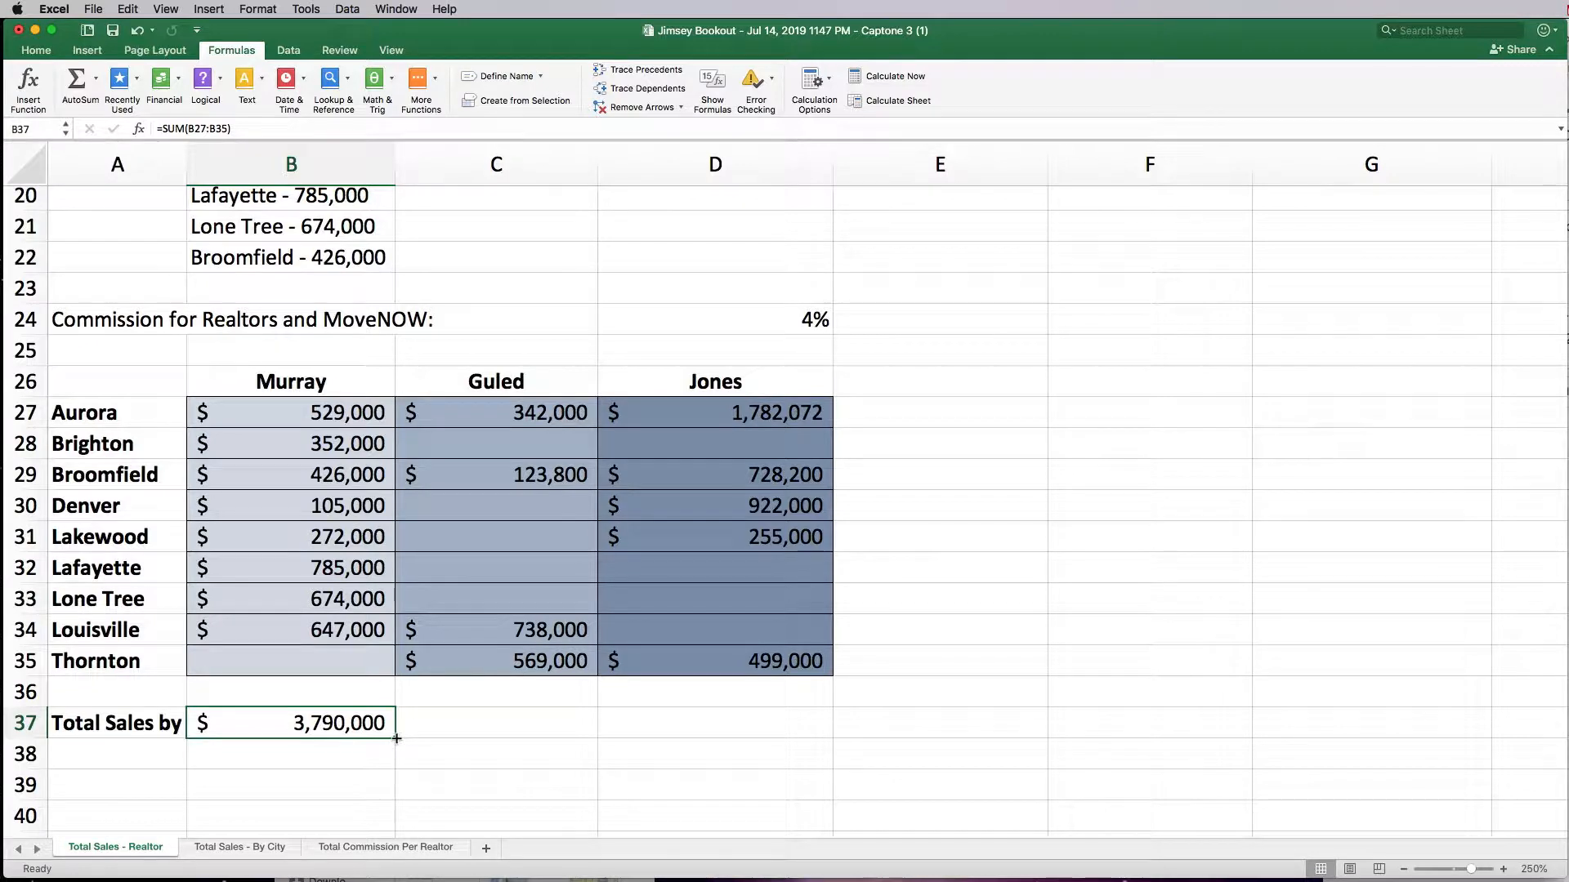
left_click_drag(398, 739, 821, 740)
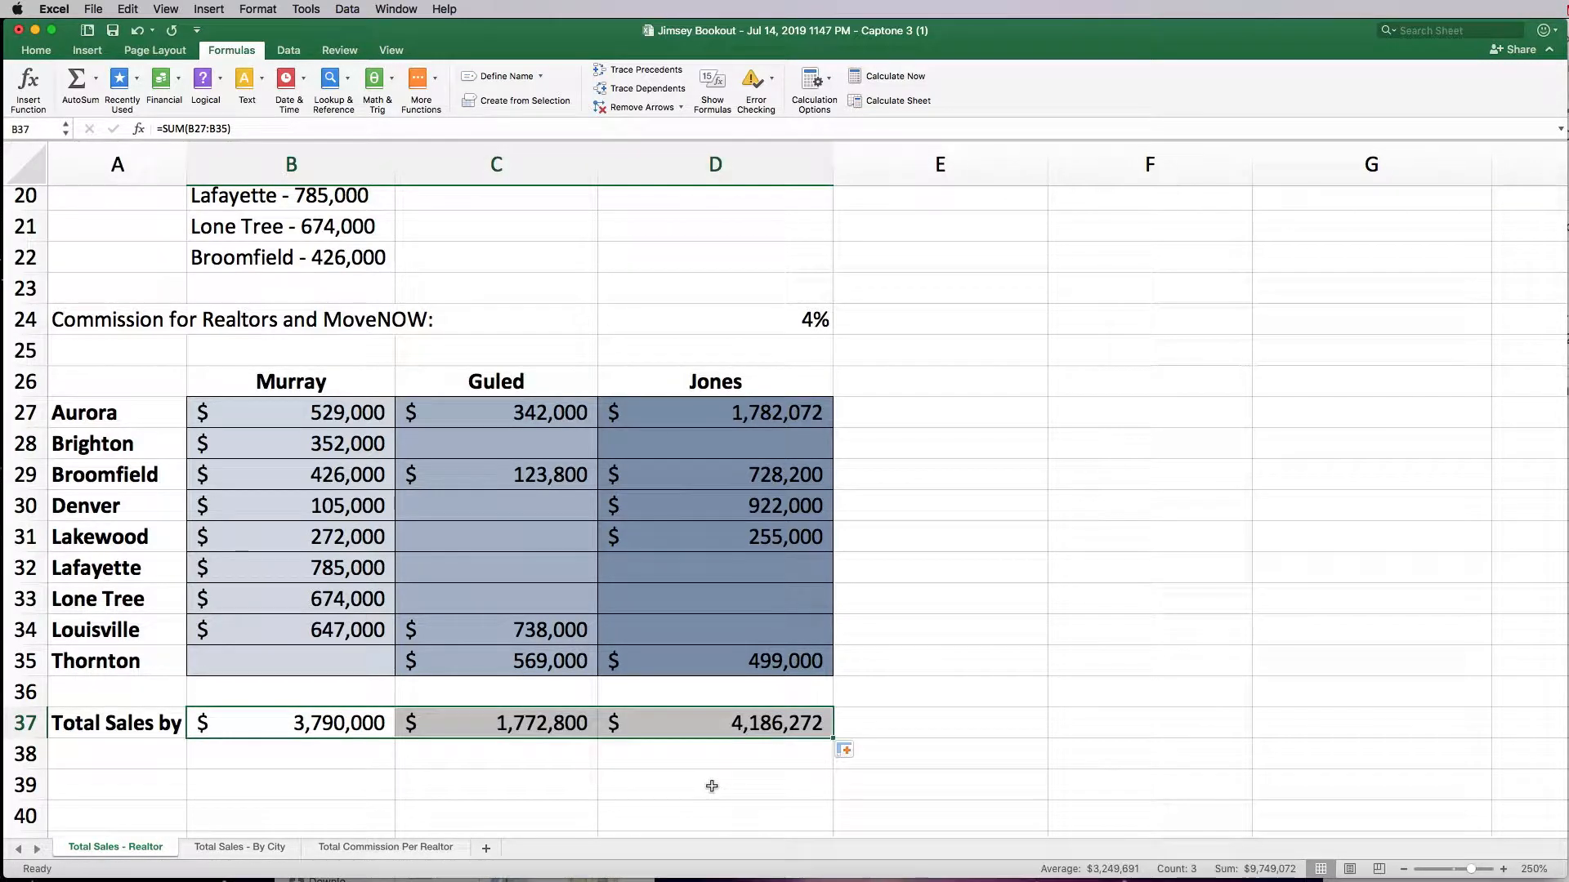
left_click(541, 733)
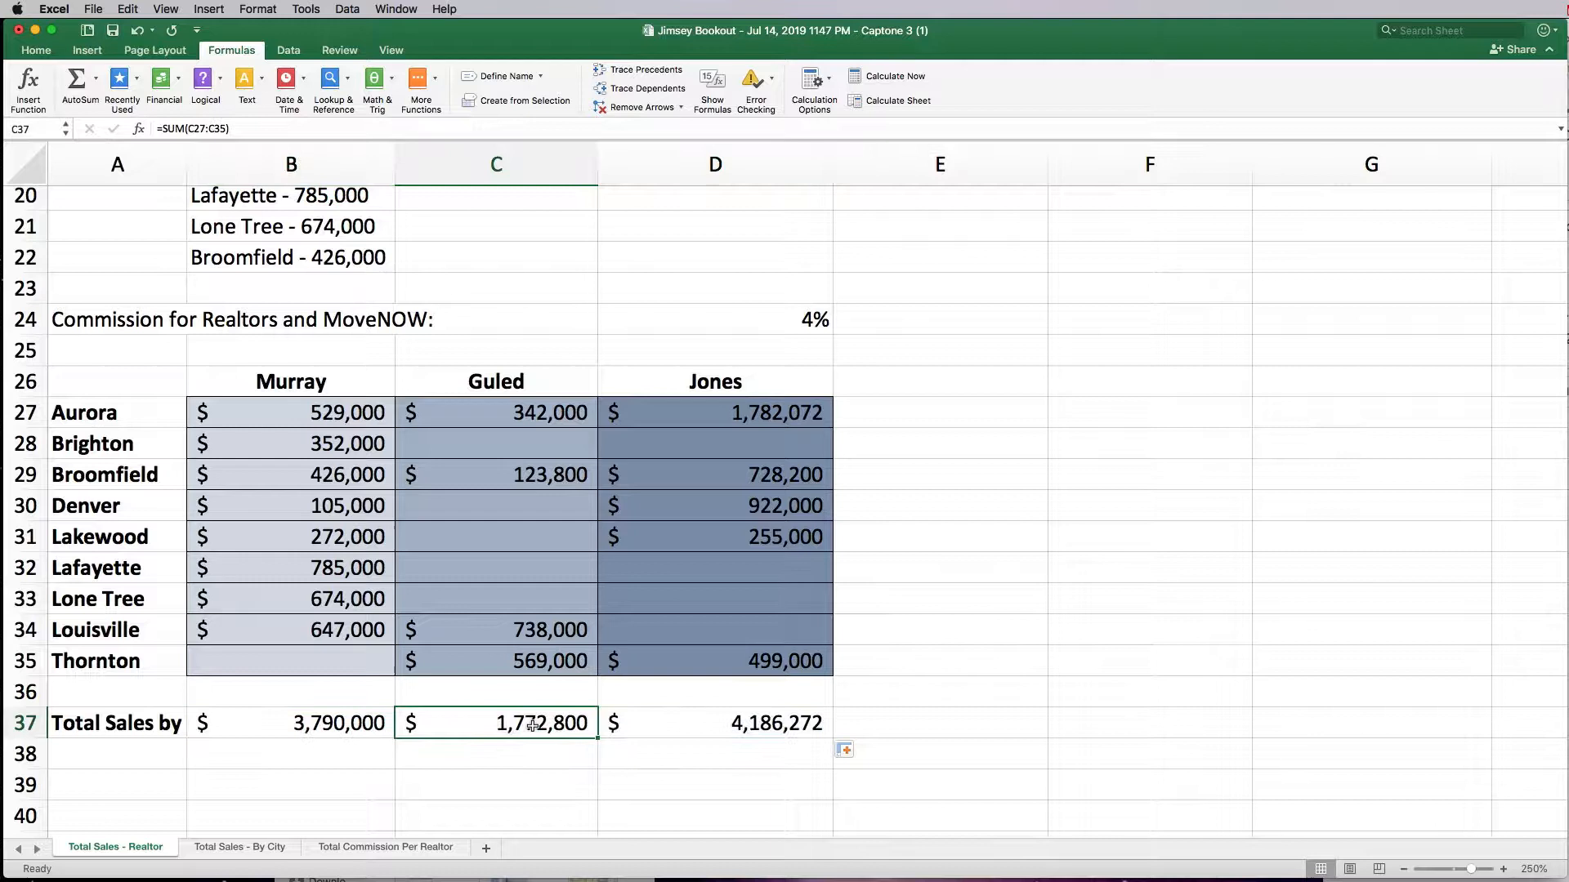
left_click(297, 718)
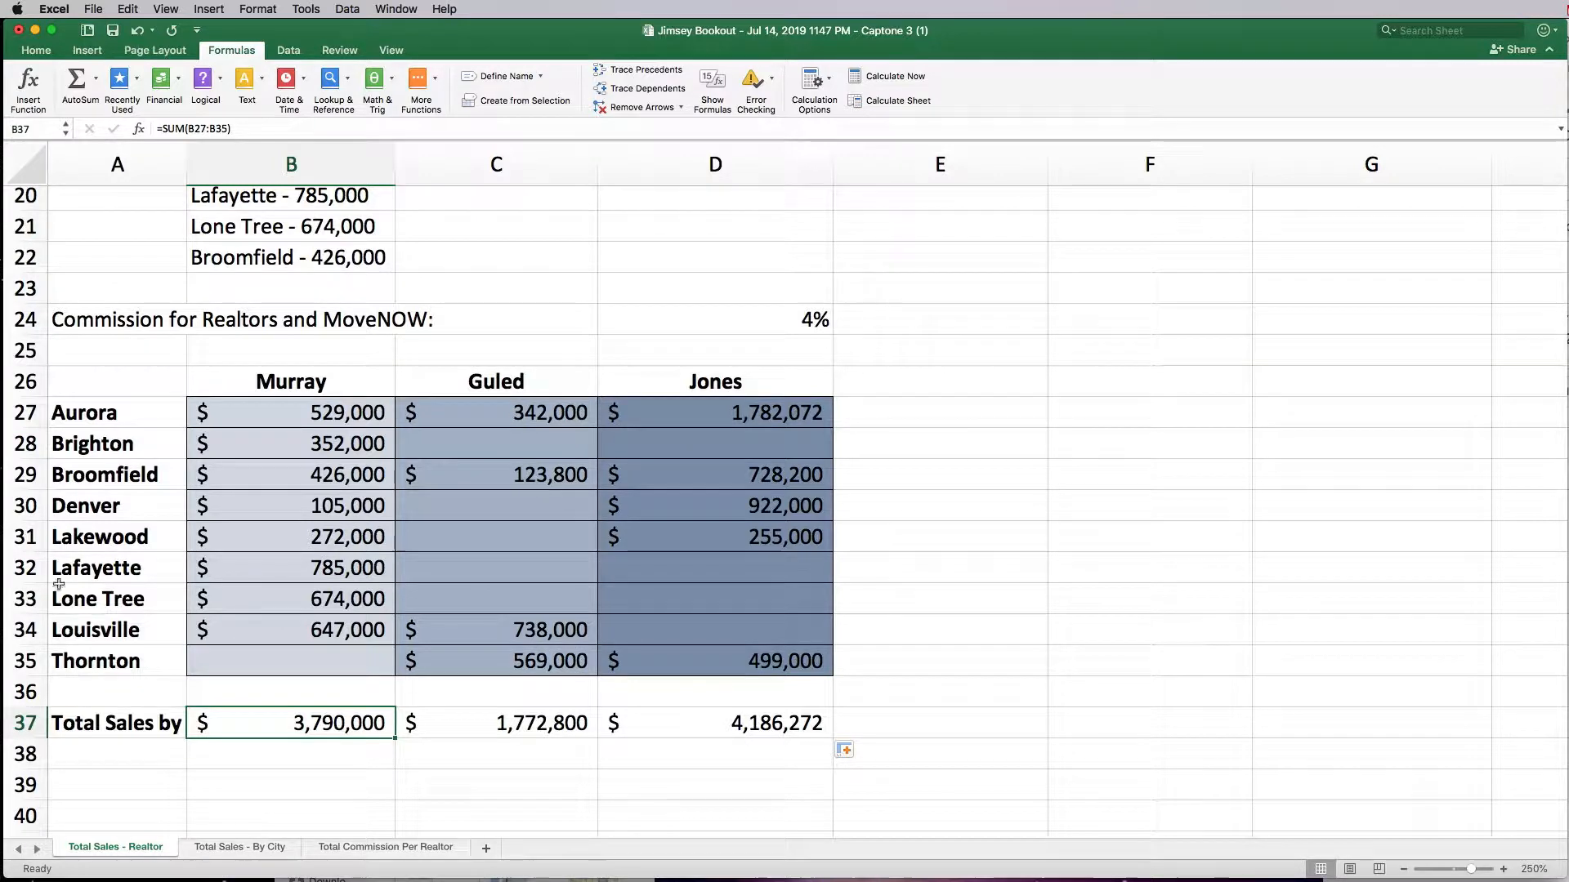
left_click(495, 717)
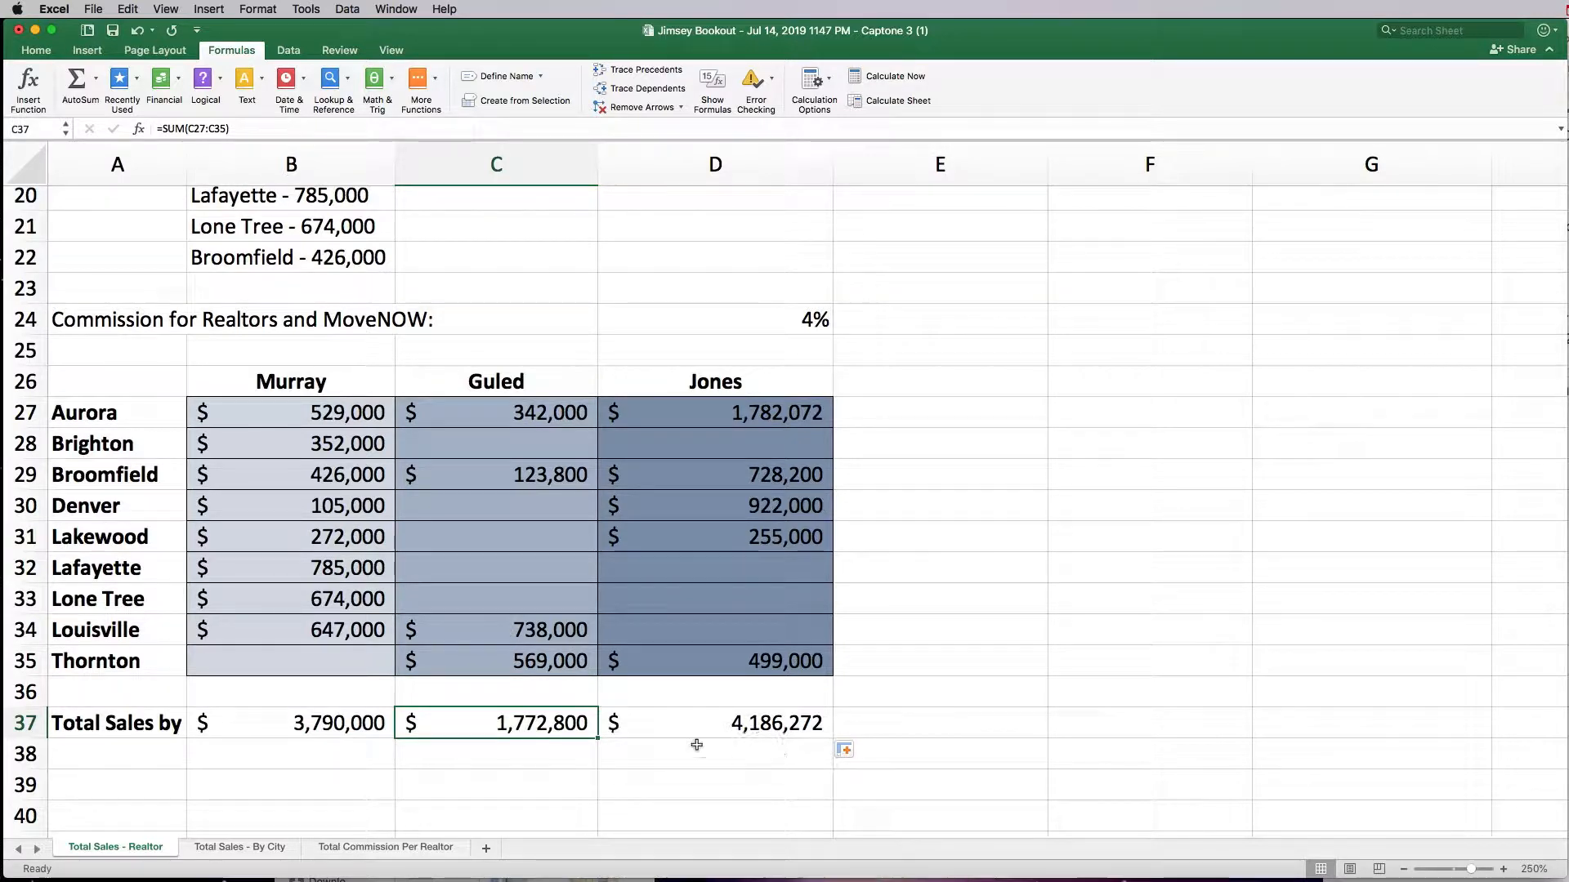
left_click(286, 734)
left_click(722, 729)
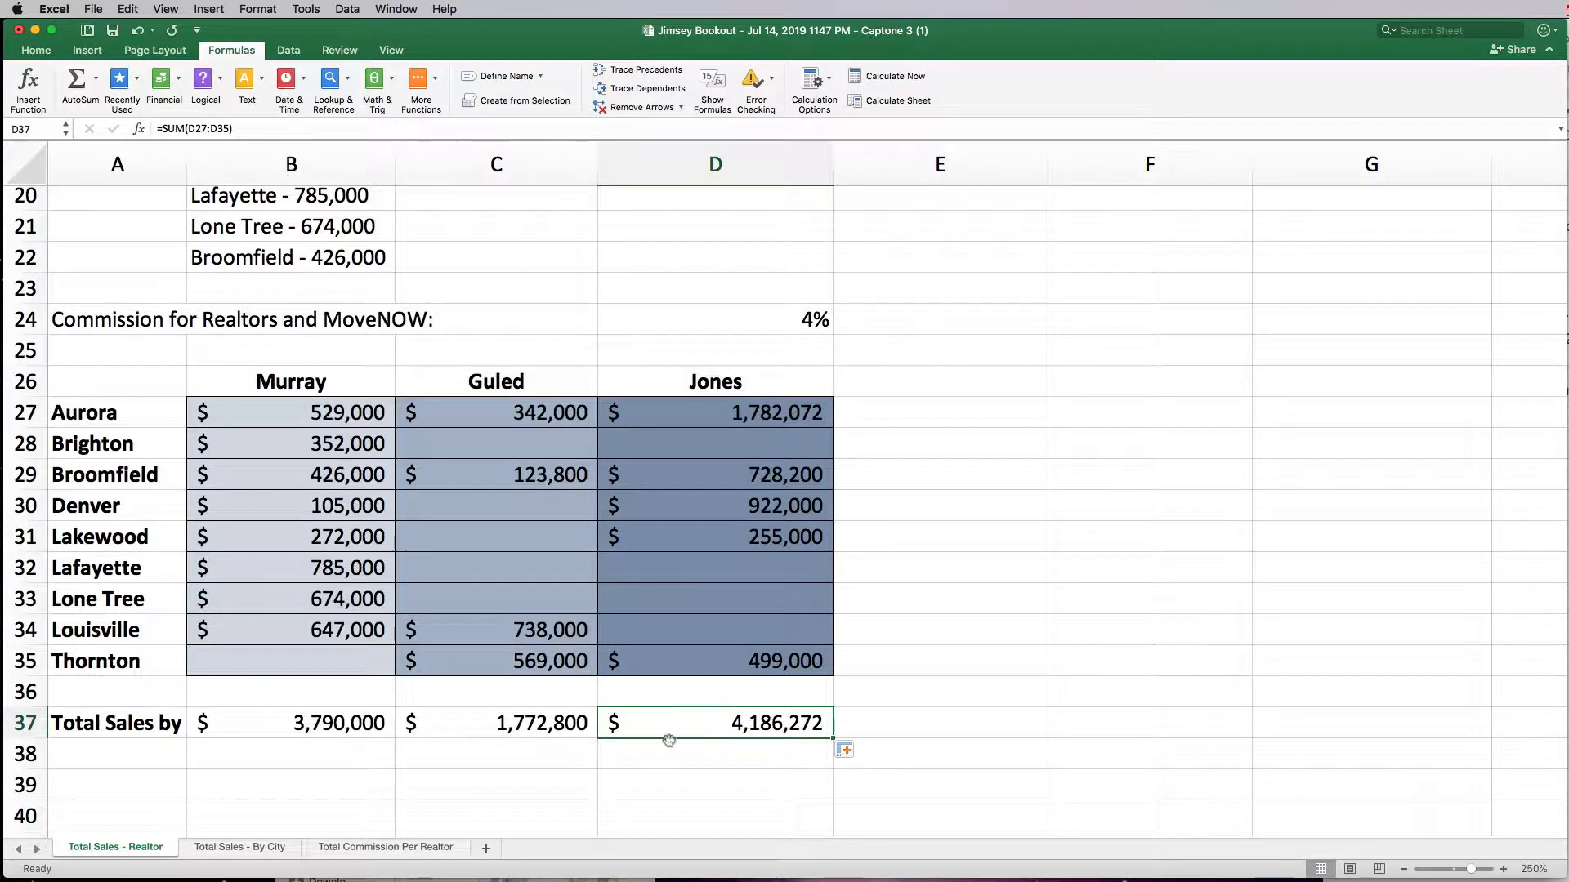
- Label A38 "Averages Sales by Realtor" and widen column A just enough to show both summary row labels in full
left_click(141, 757)
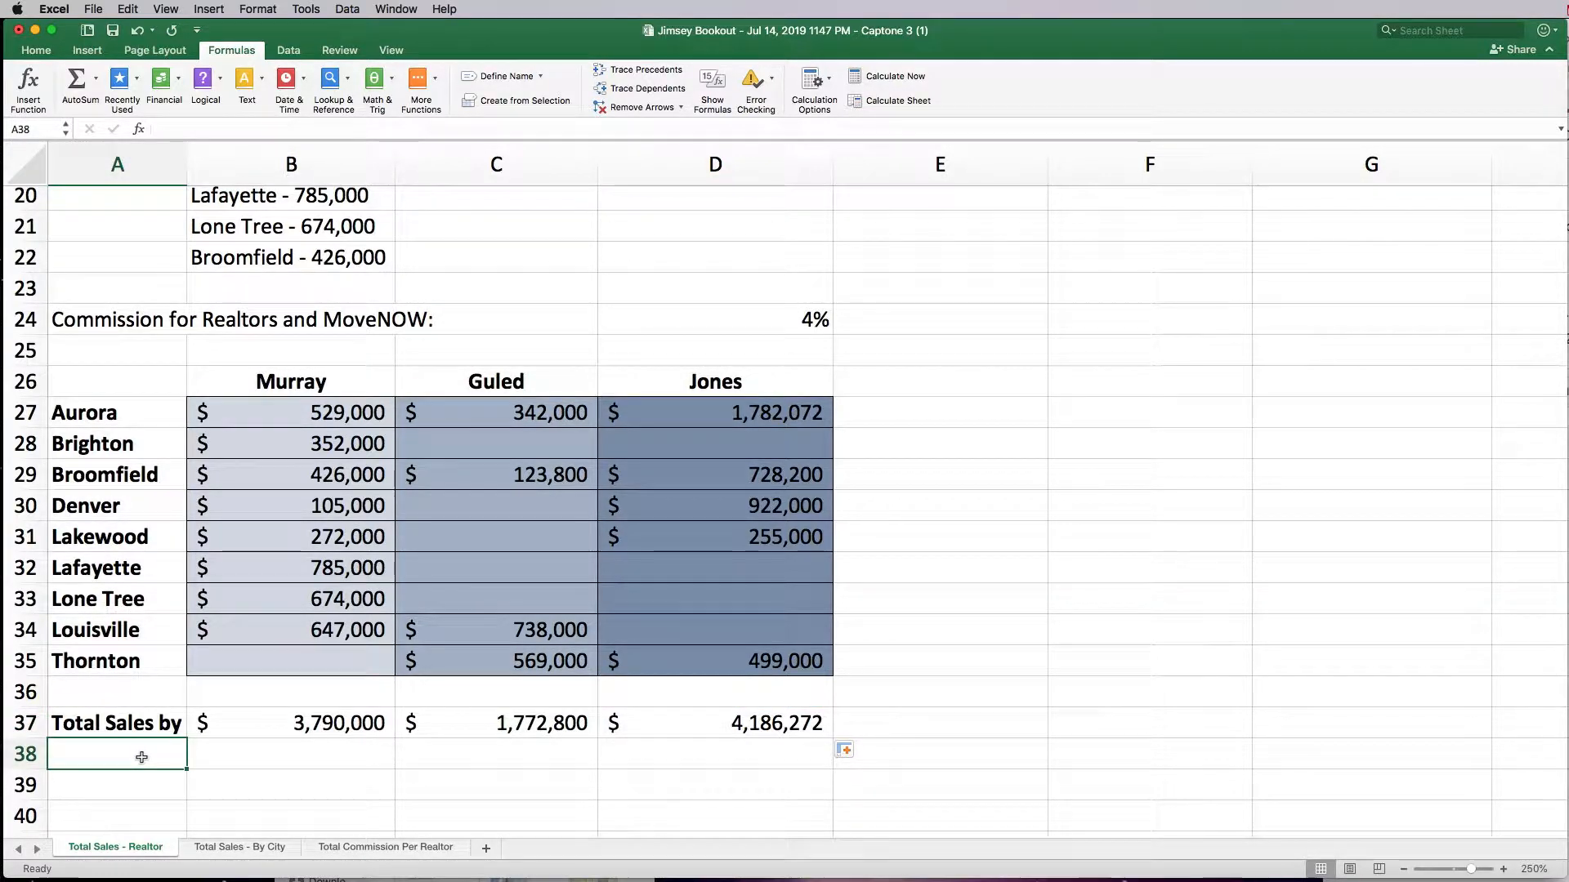
type("Average")
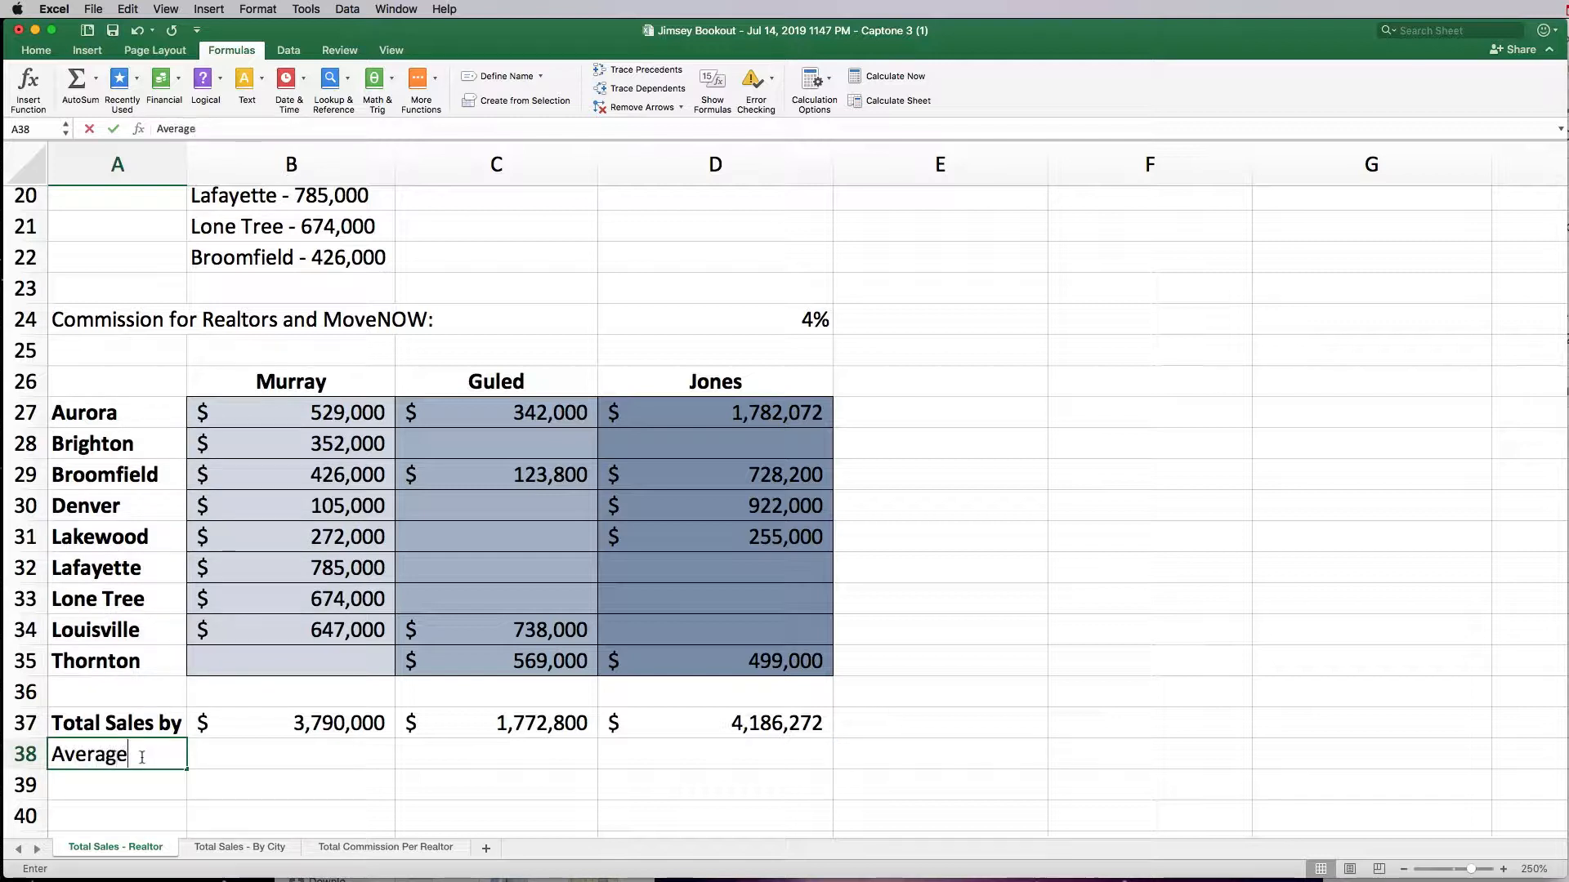
type("s s Sales by ")
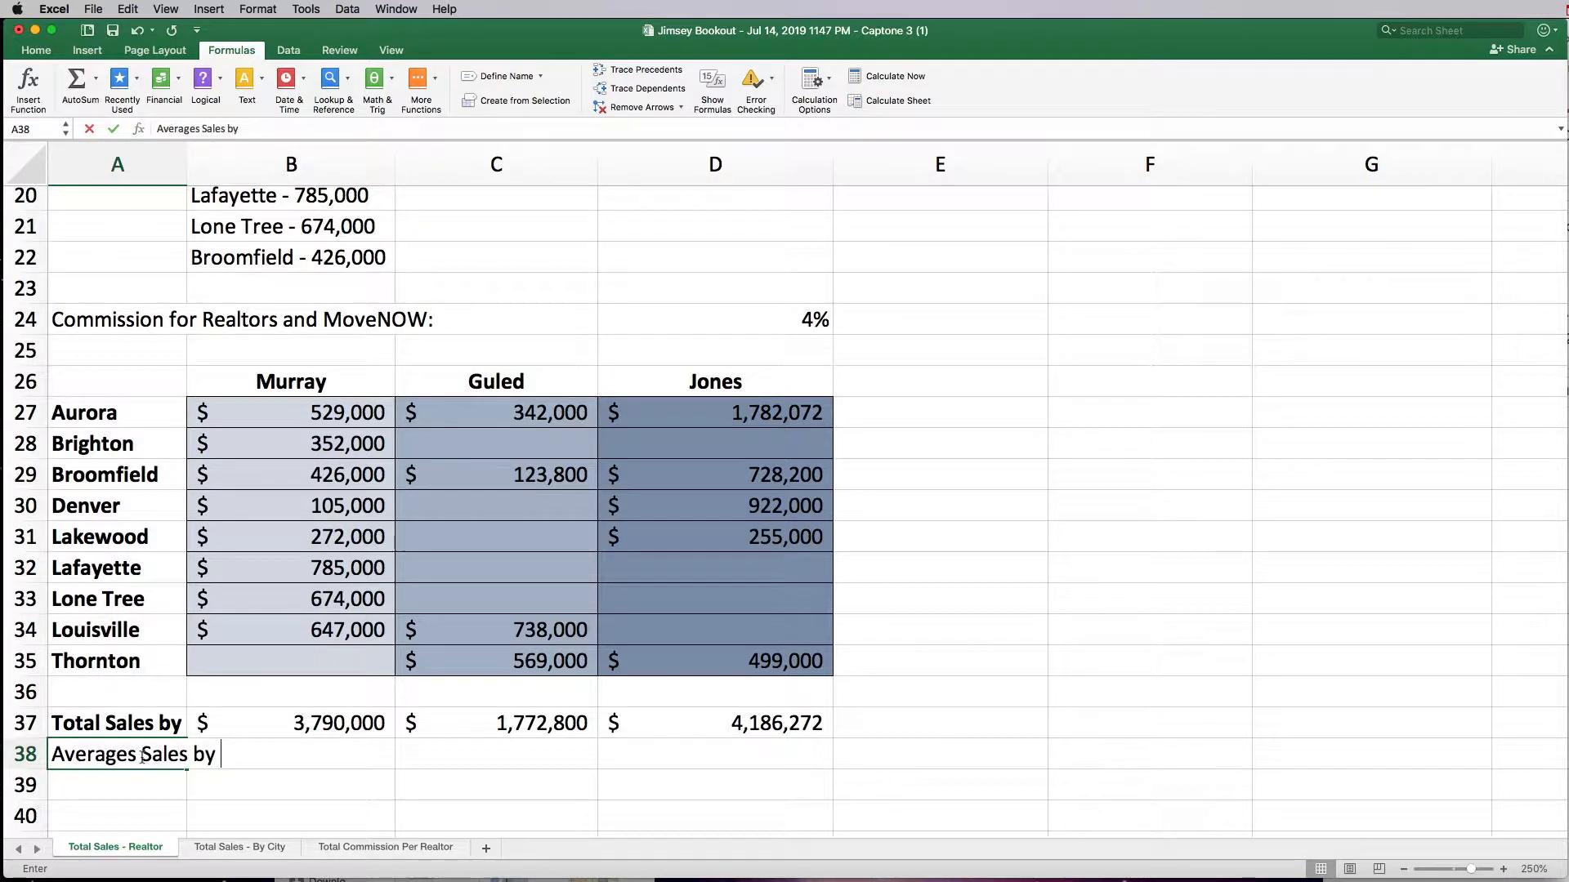
type("Realtor")
key("Return")
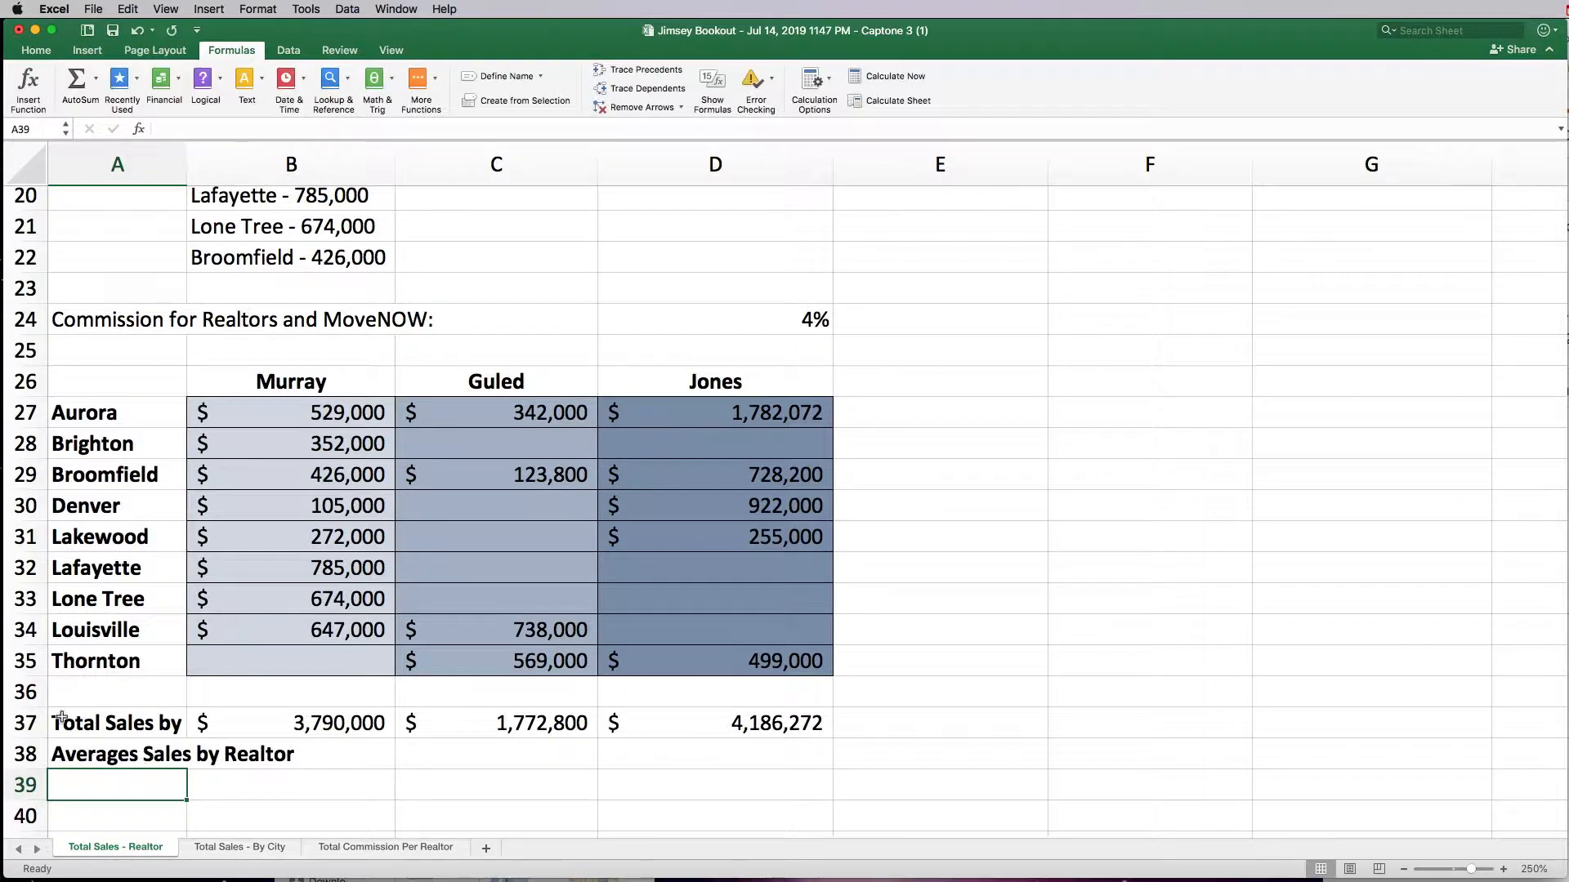
double_click(187, 162)
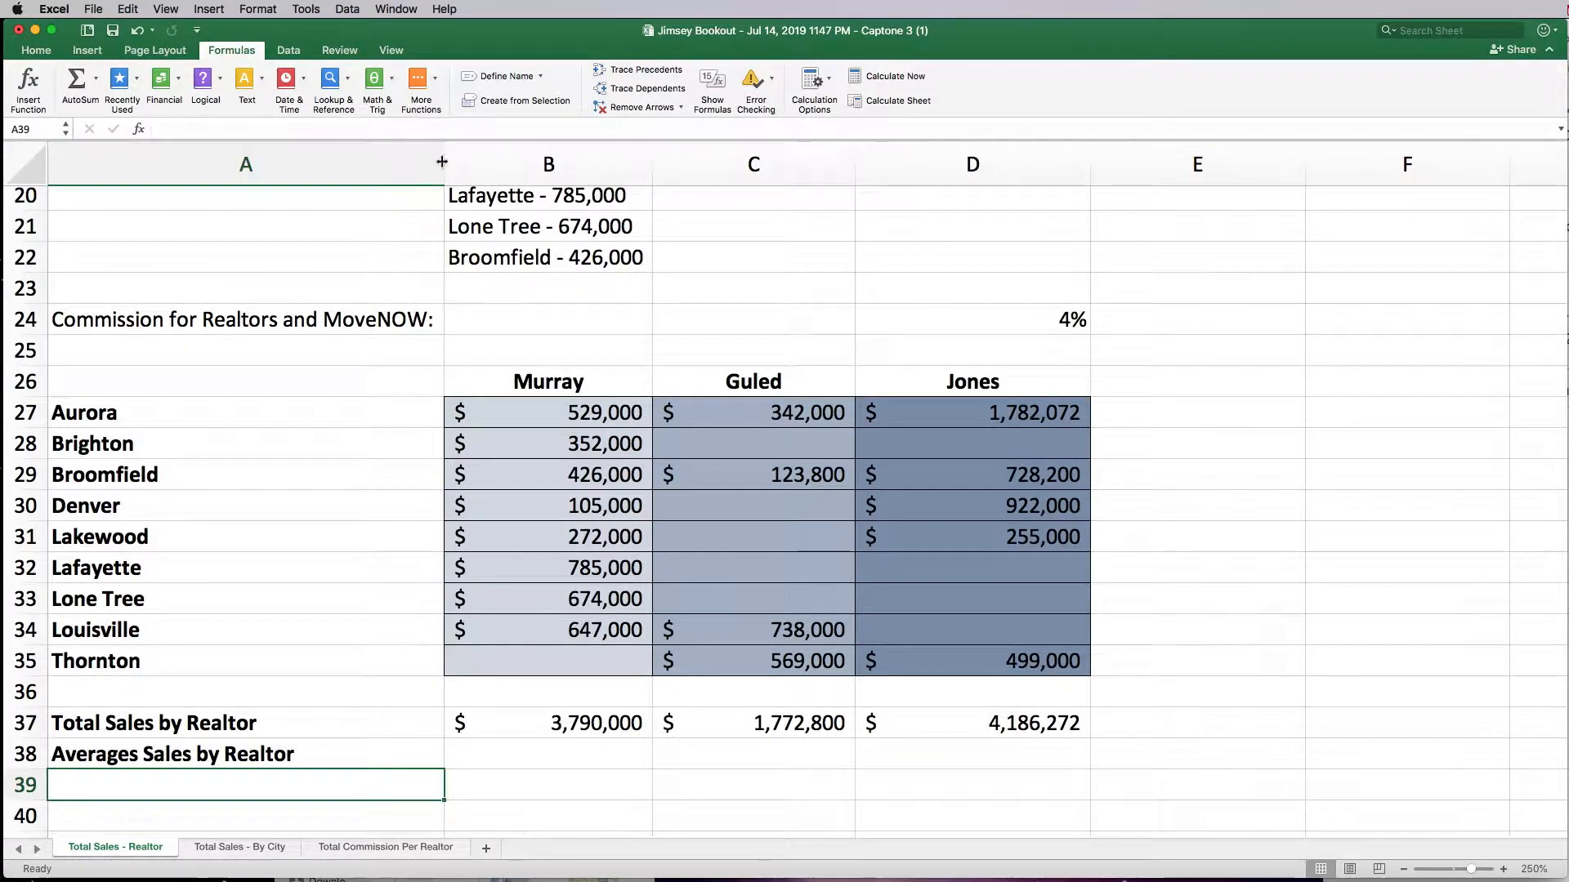
left_click_drag(443, 162, 313, 180)
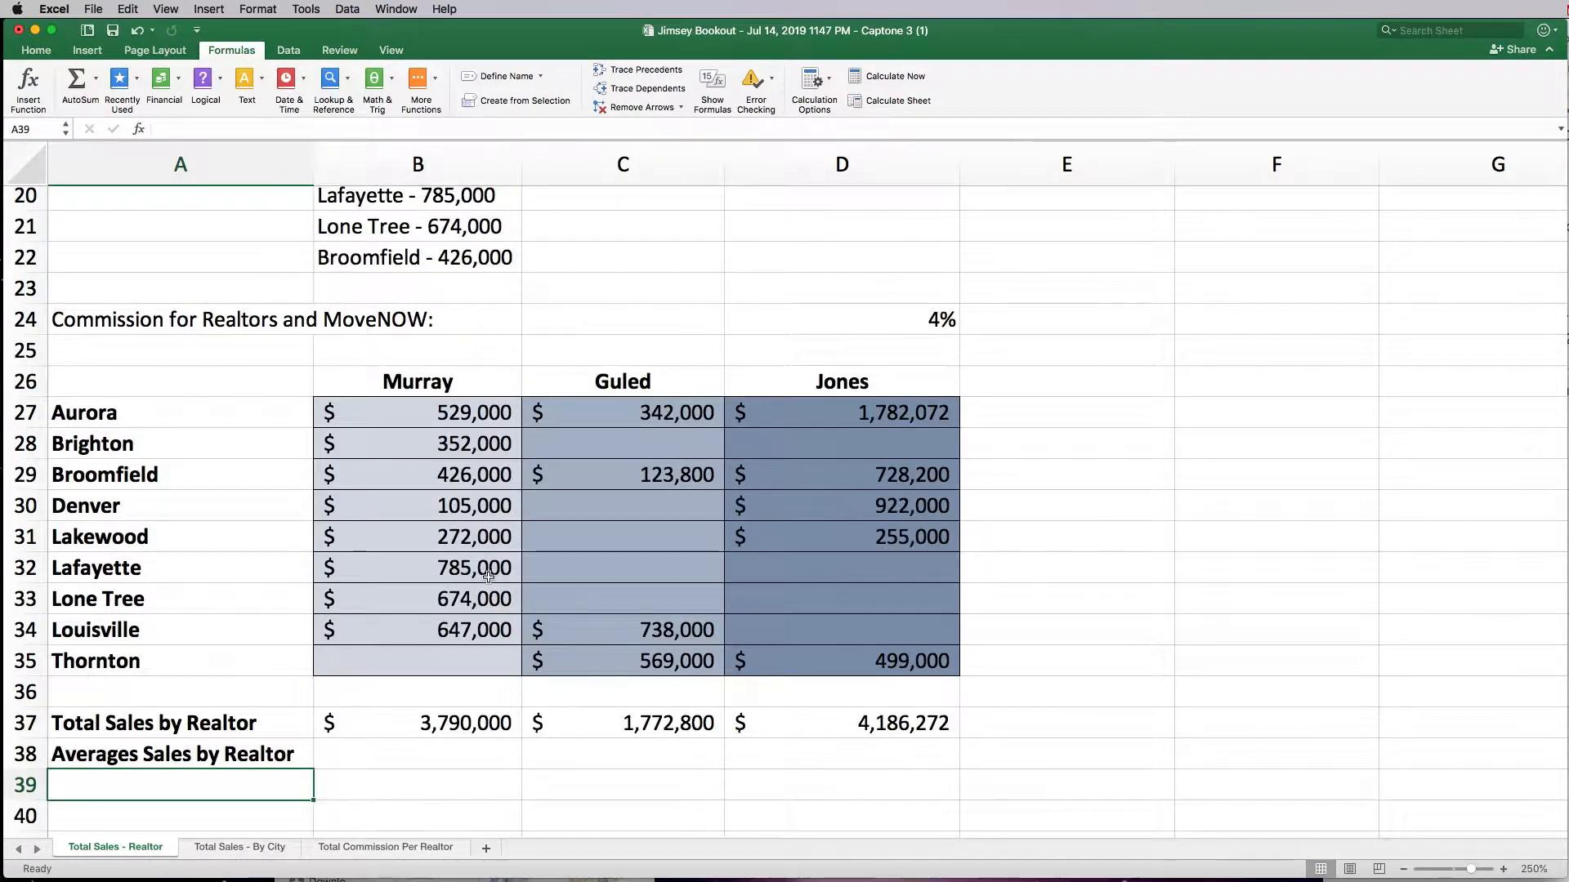
- Calculate the first realtor's average sale in B38 with an AVERAGE of B27:B35
left_click(348, 758)
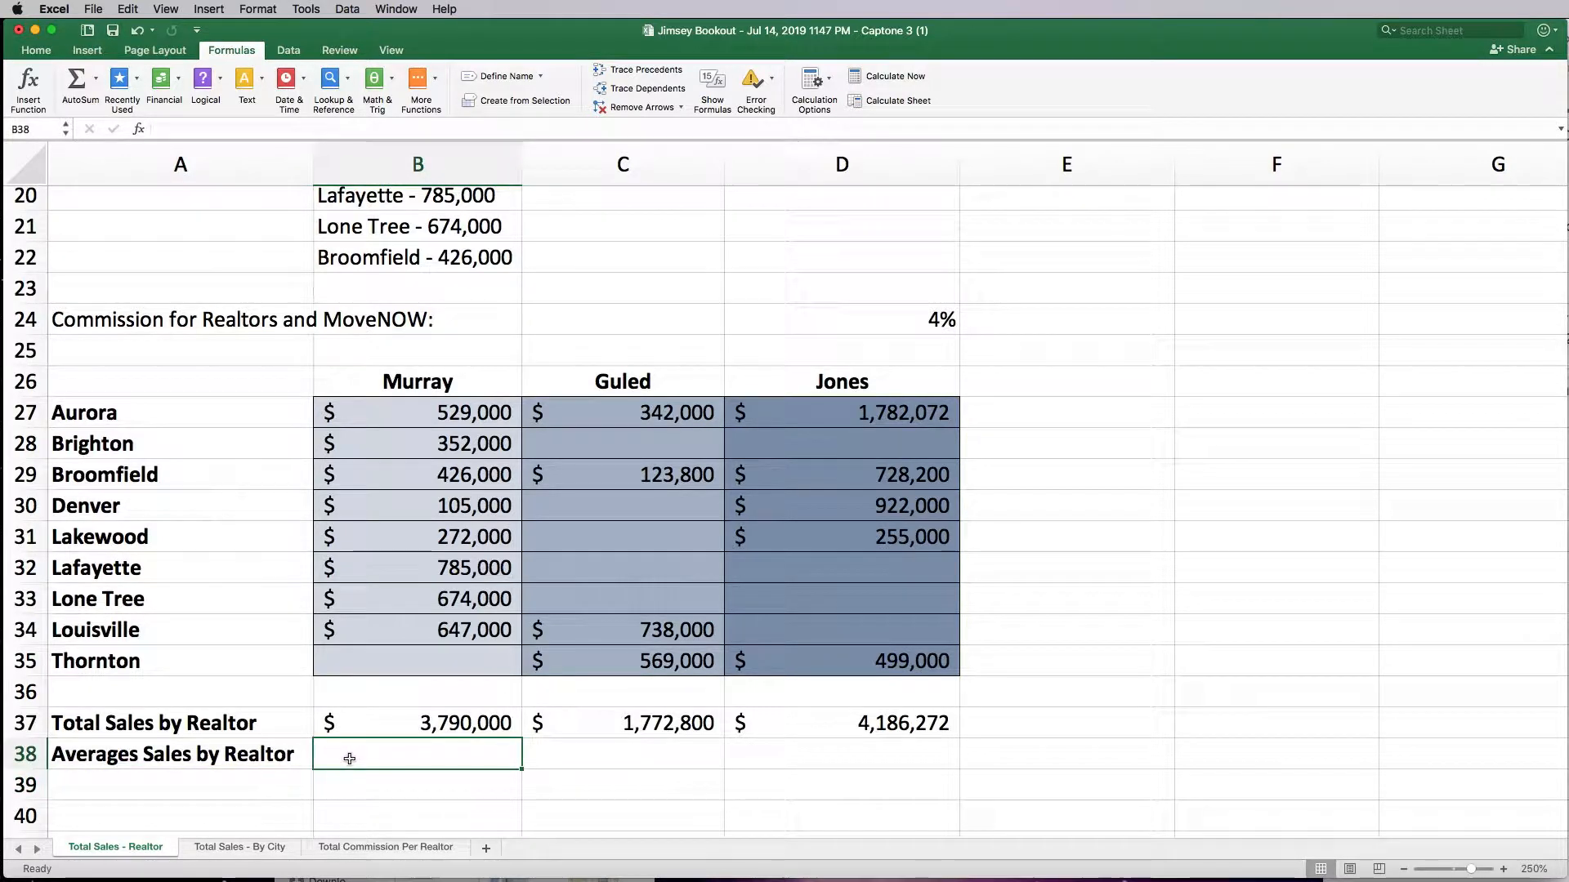
left_click(96, 82)
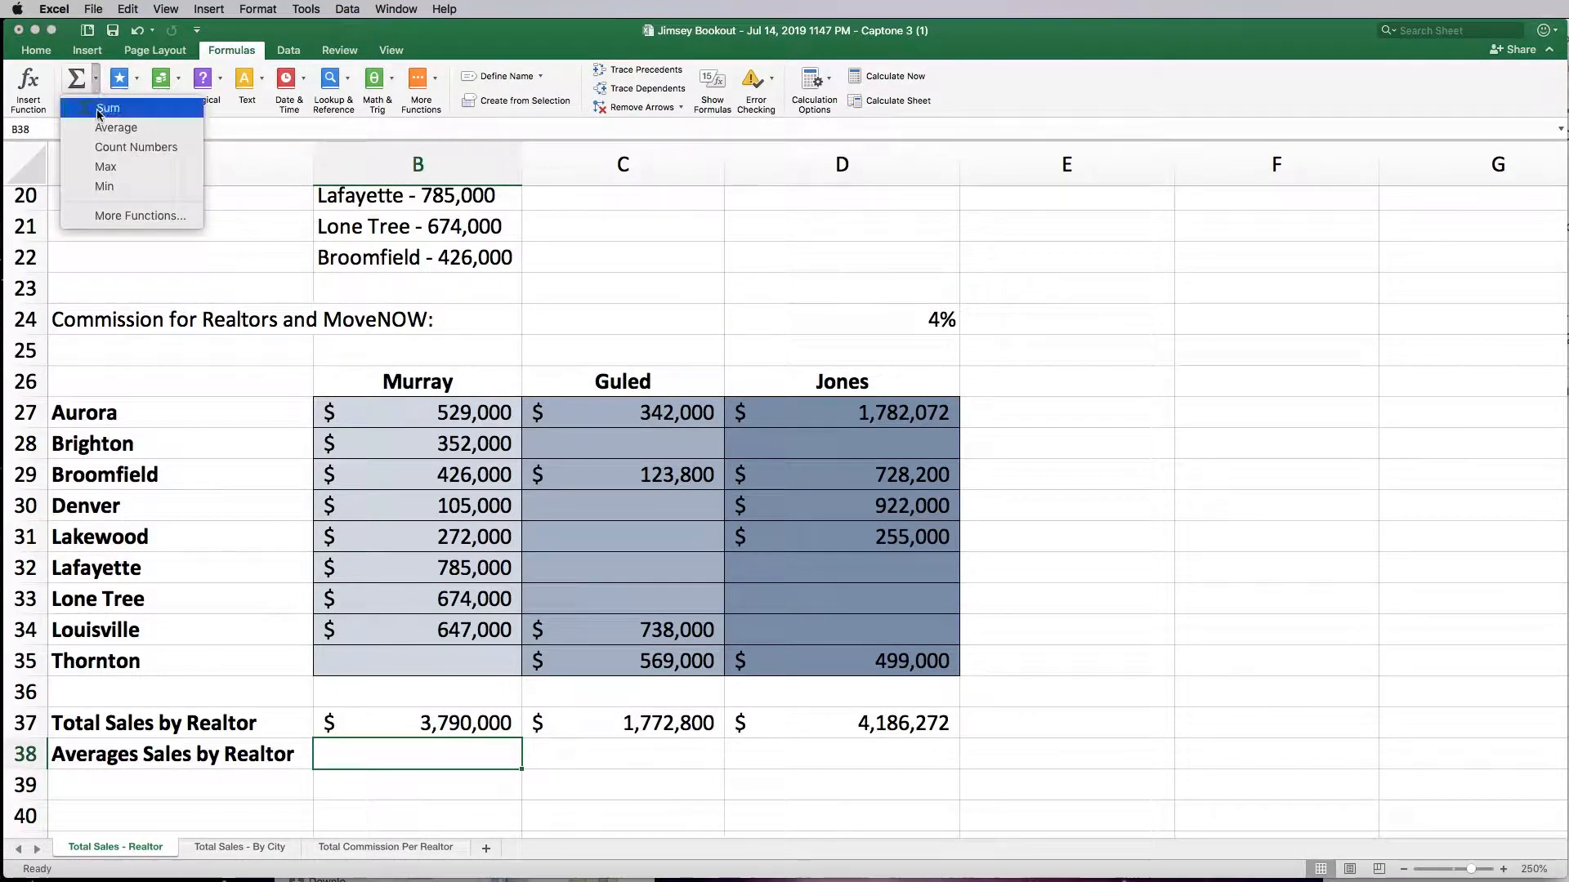
left_click(114, 128)
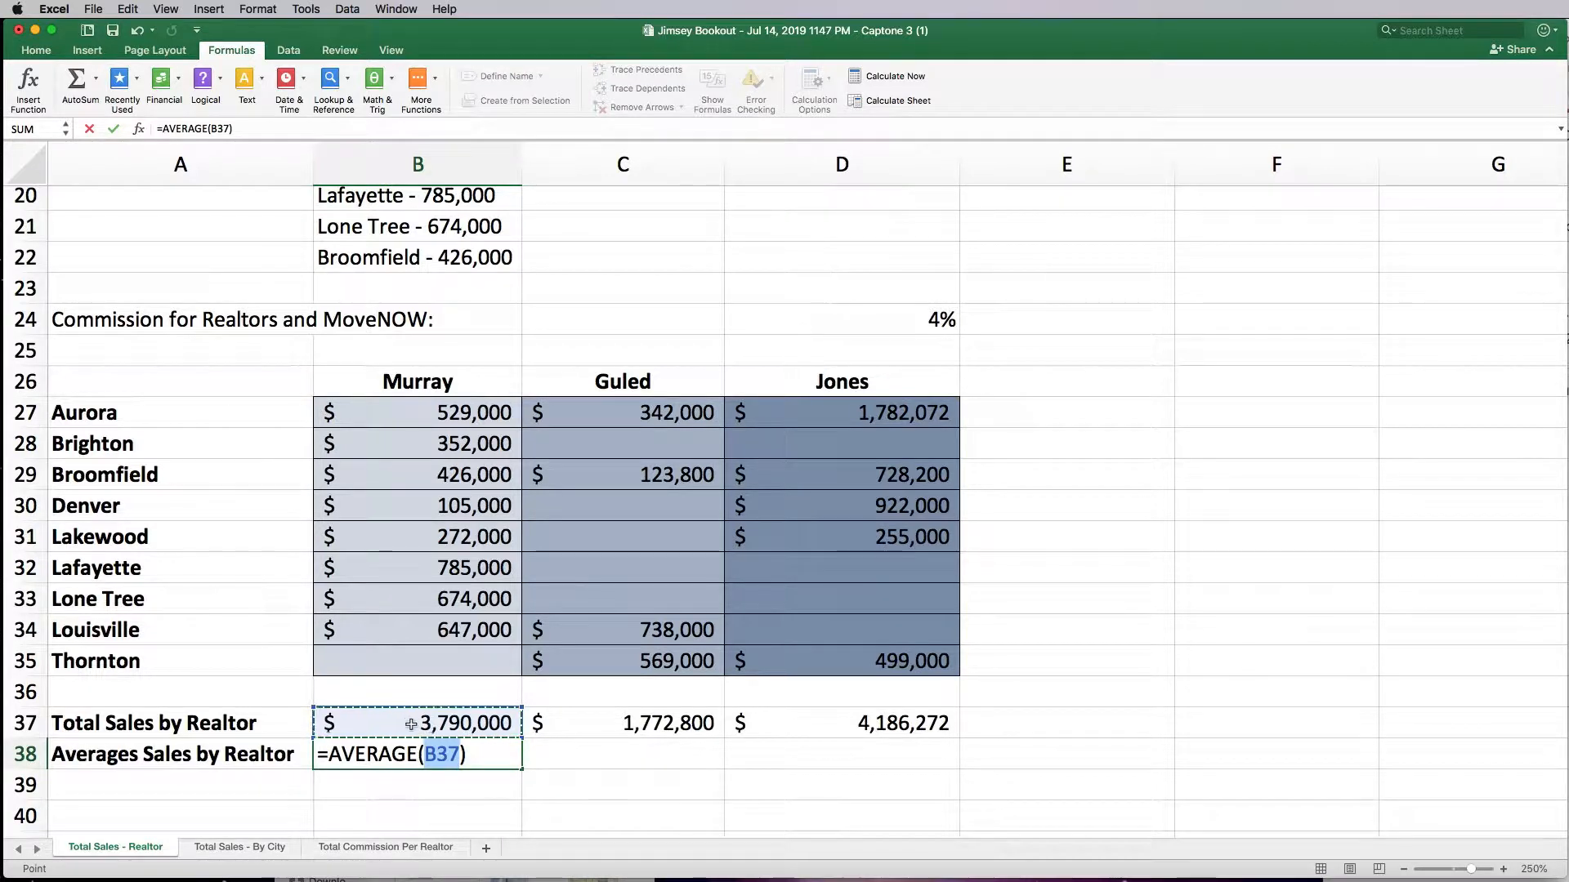
left_click_drag(448, 417, 455, 665)
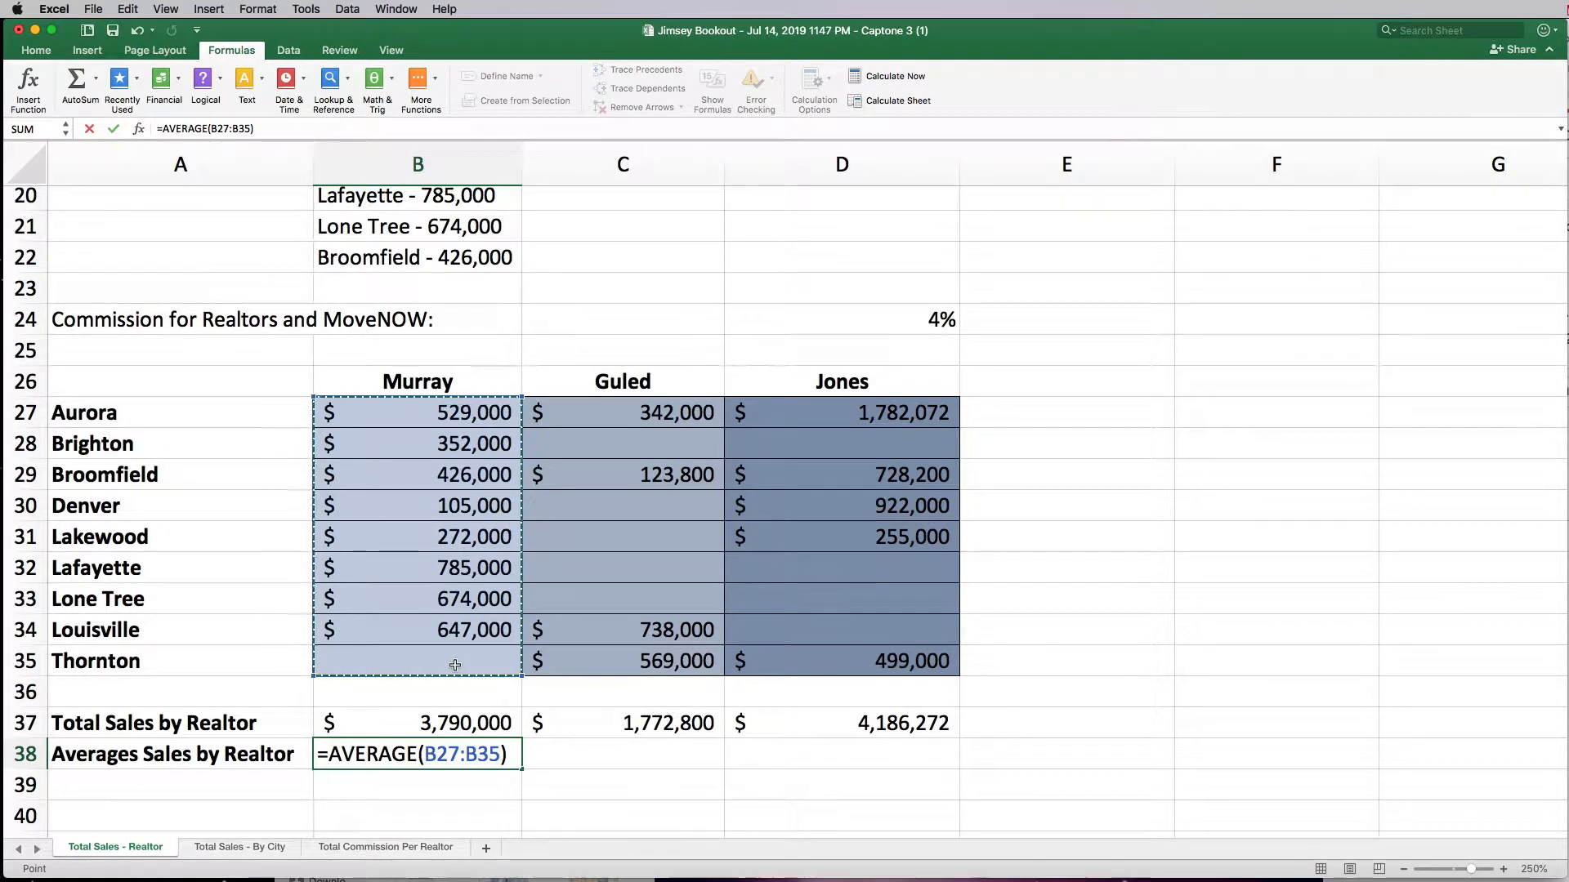
key("Return")
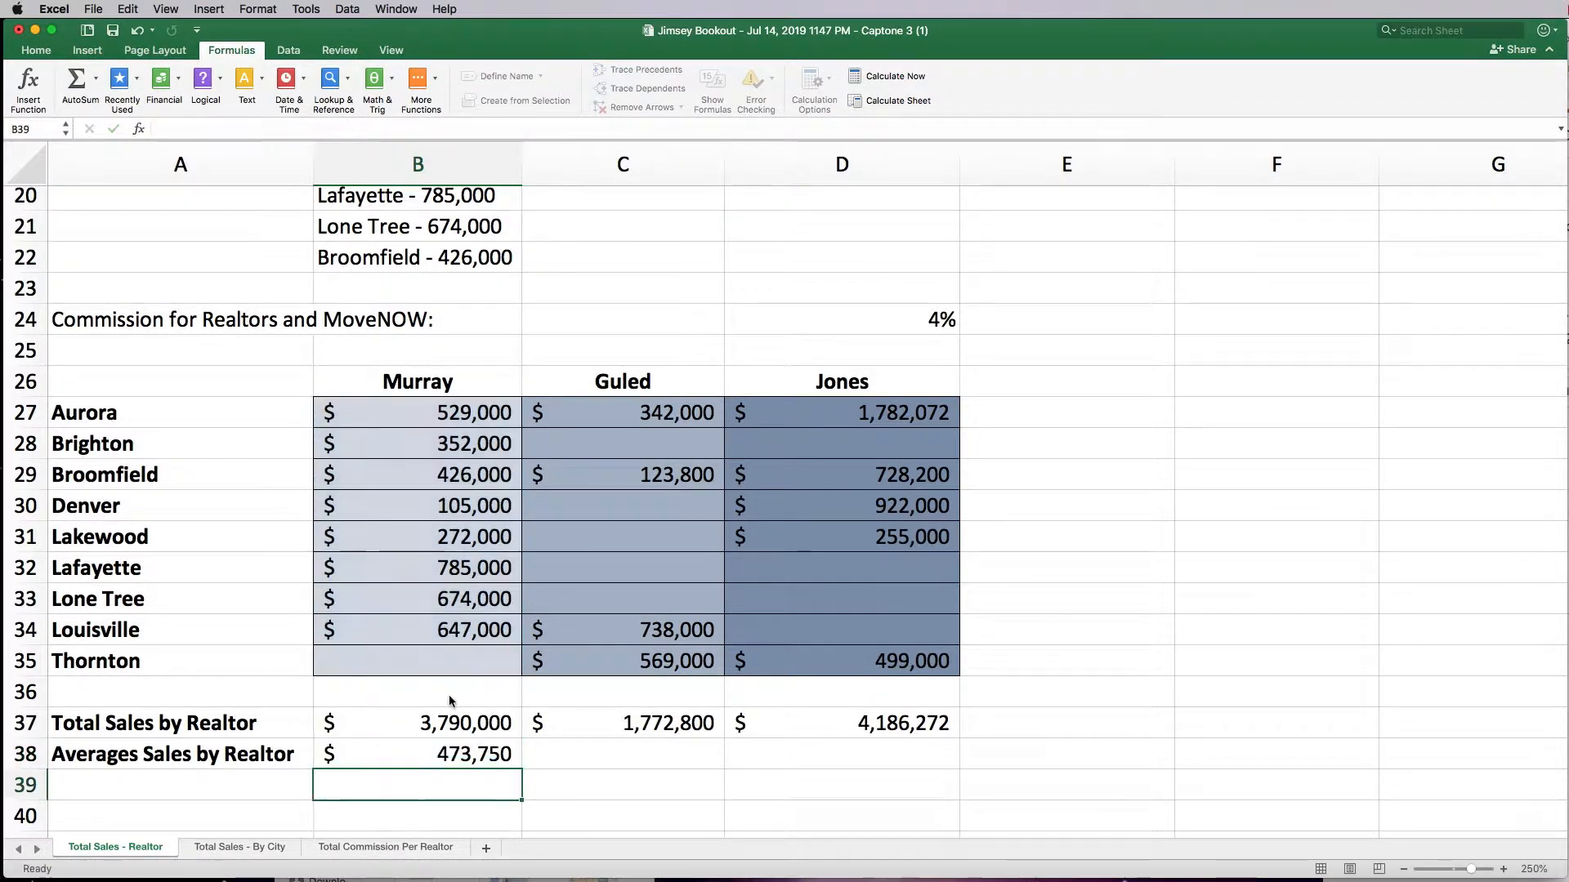
- Copy the average formula from B38 across to C38:D38 and check the third realtor's formula
left_click(441, 759)
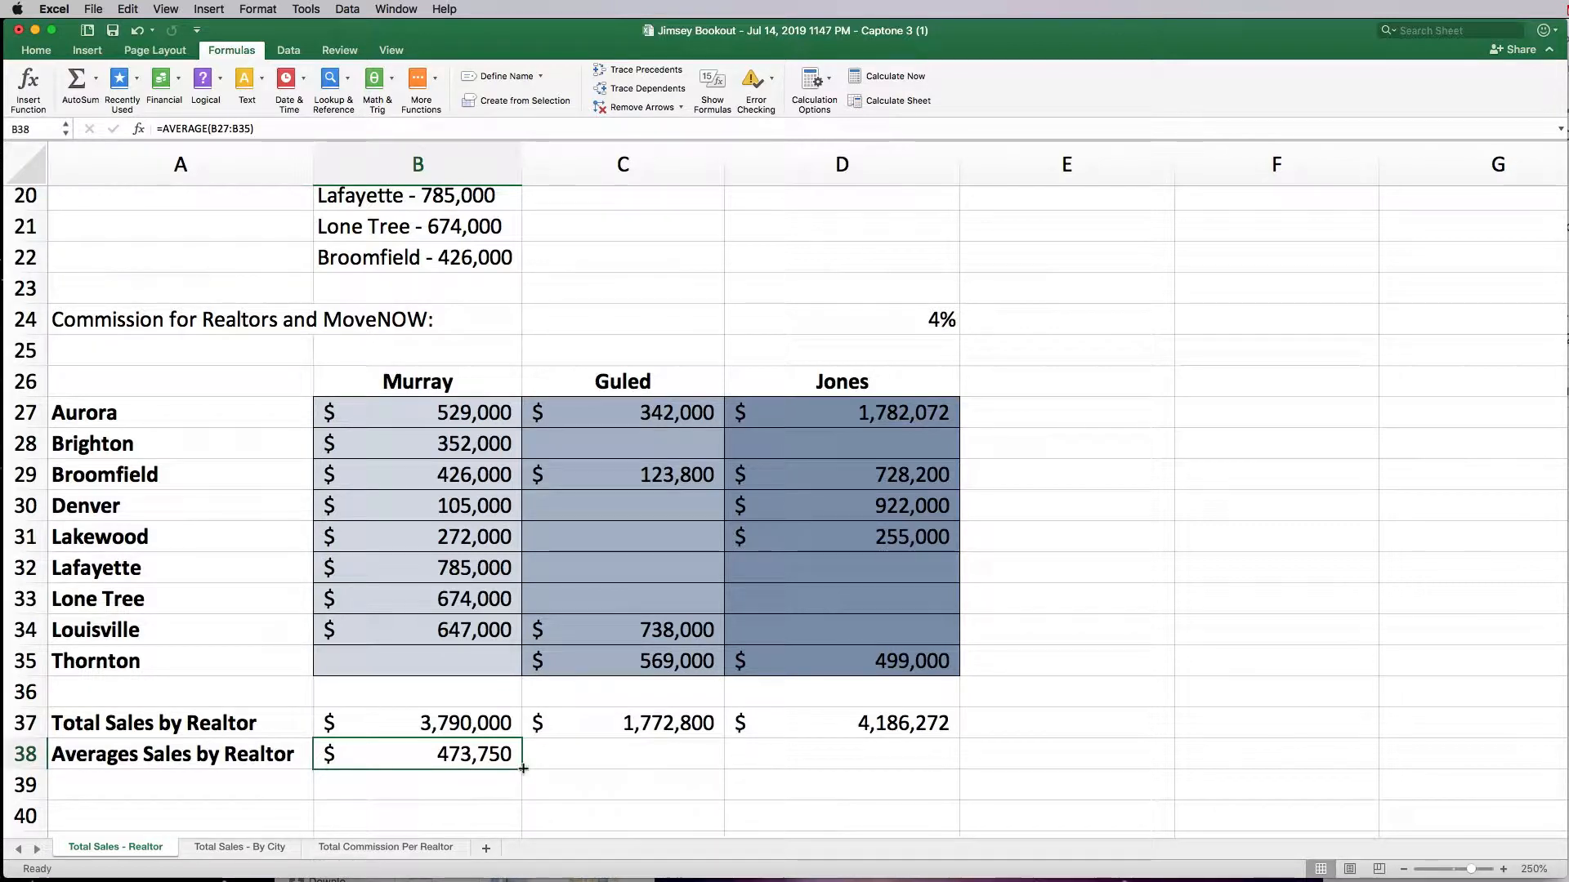
left_click_drag(521, 769, 909, 764)
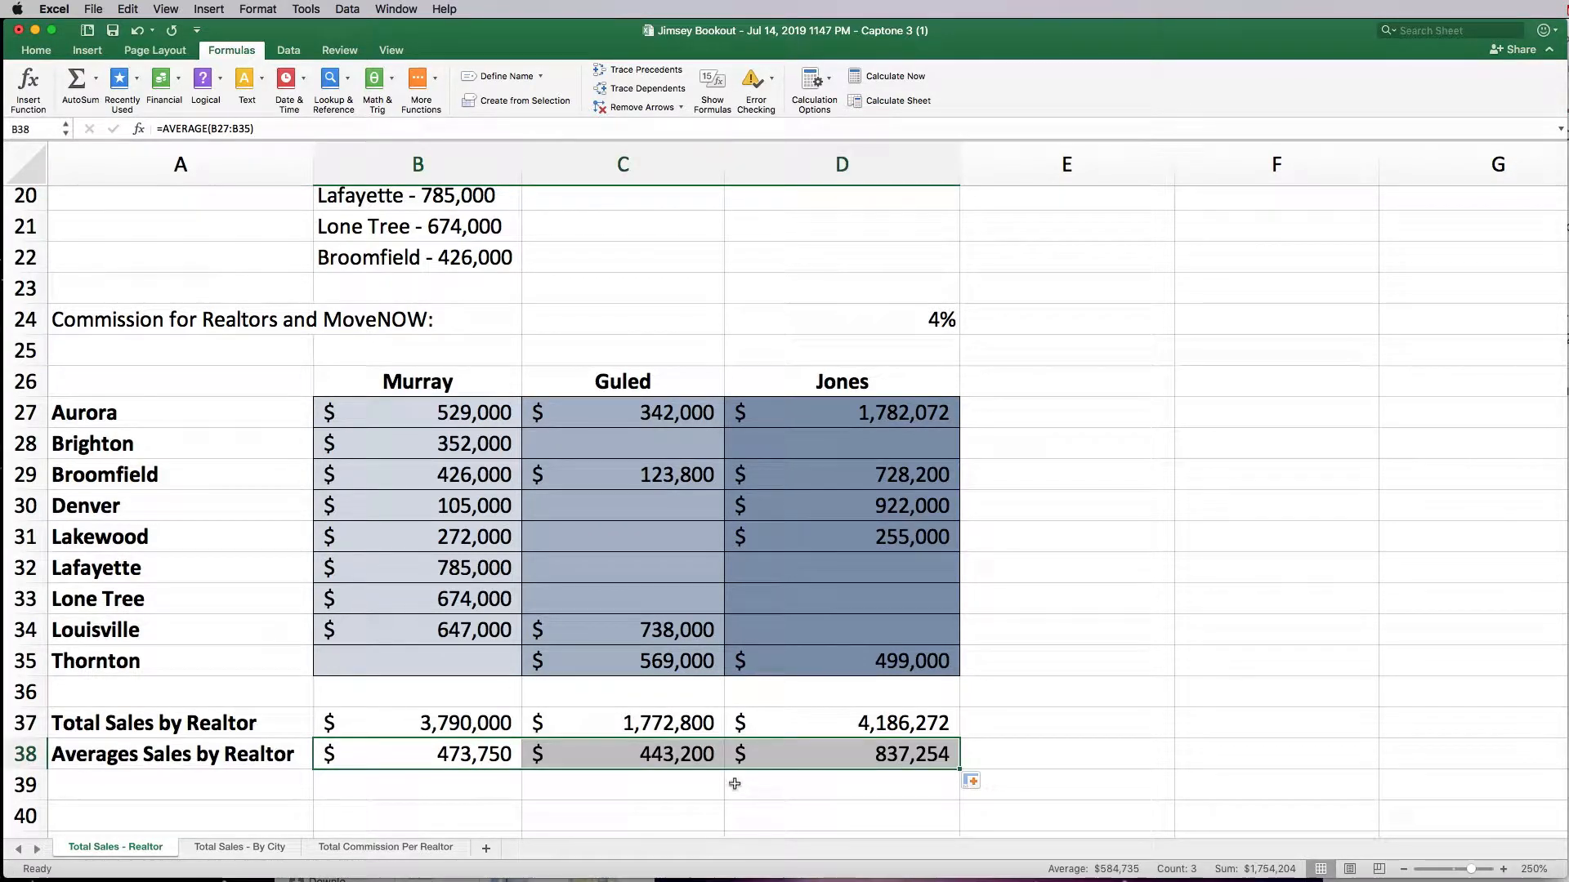
left_click(836, 758)
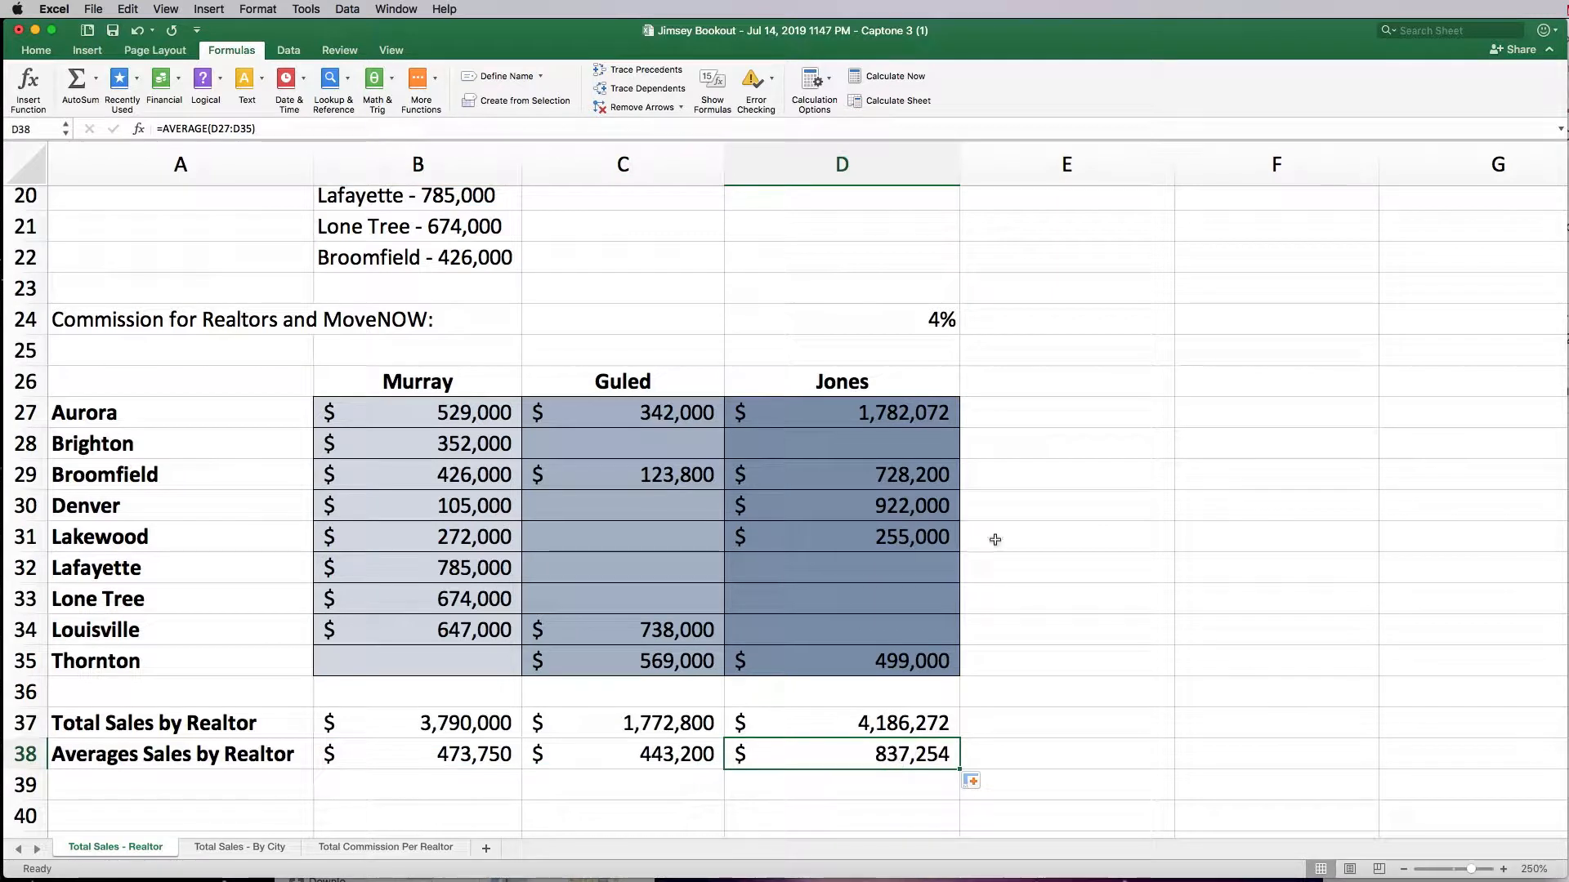
- Label E26 "Total Sales by City" as the heading of a new column beside the realtors' sales
left_click(1047, 375)
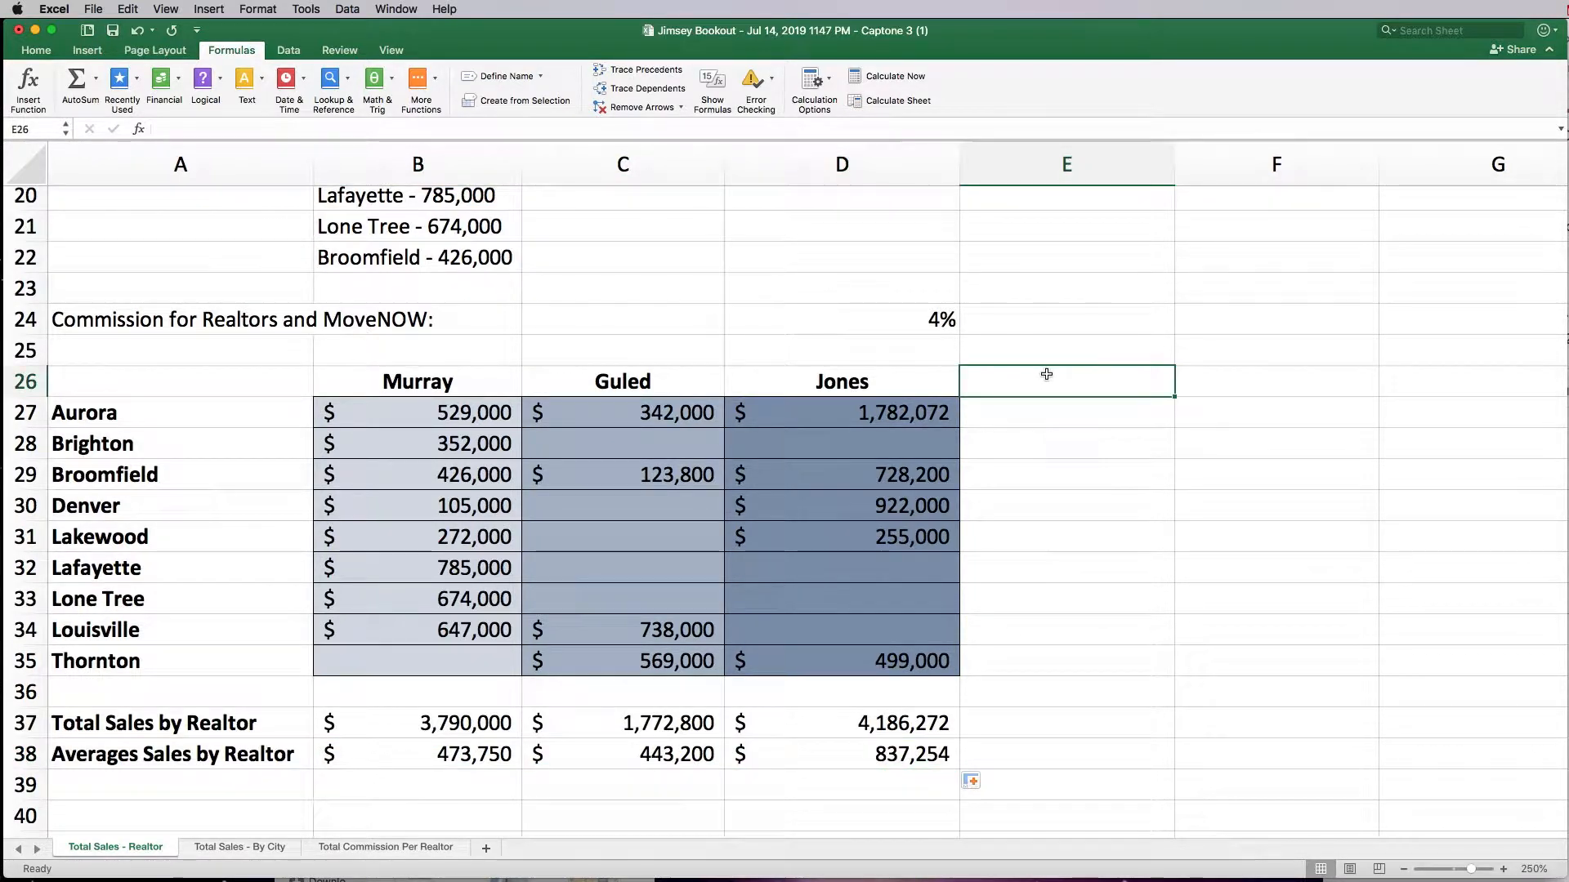
type("total")
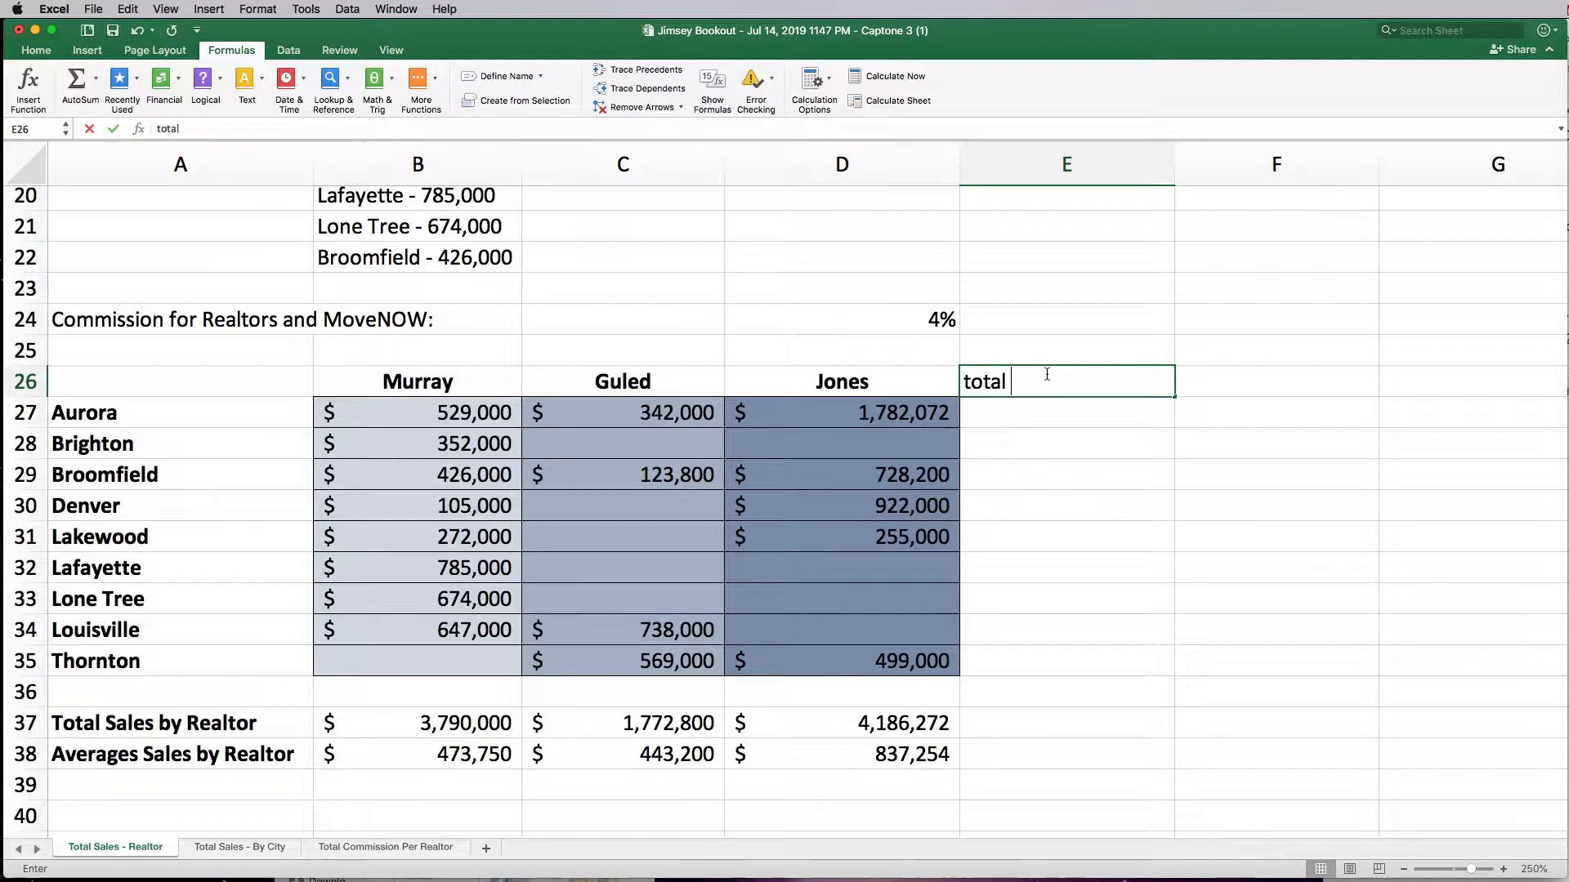
key("BackSpace")
key("BackSpace")
key("BackSpace")
key("BackSpace")
key("BackSpace")
type("T")
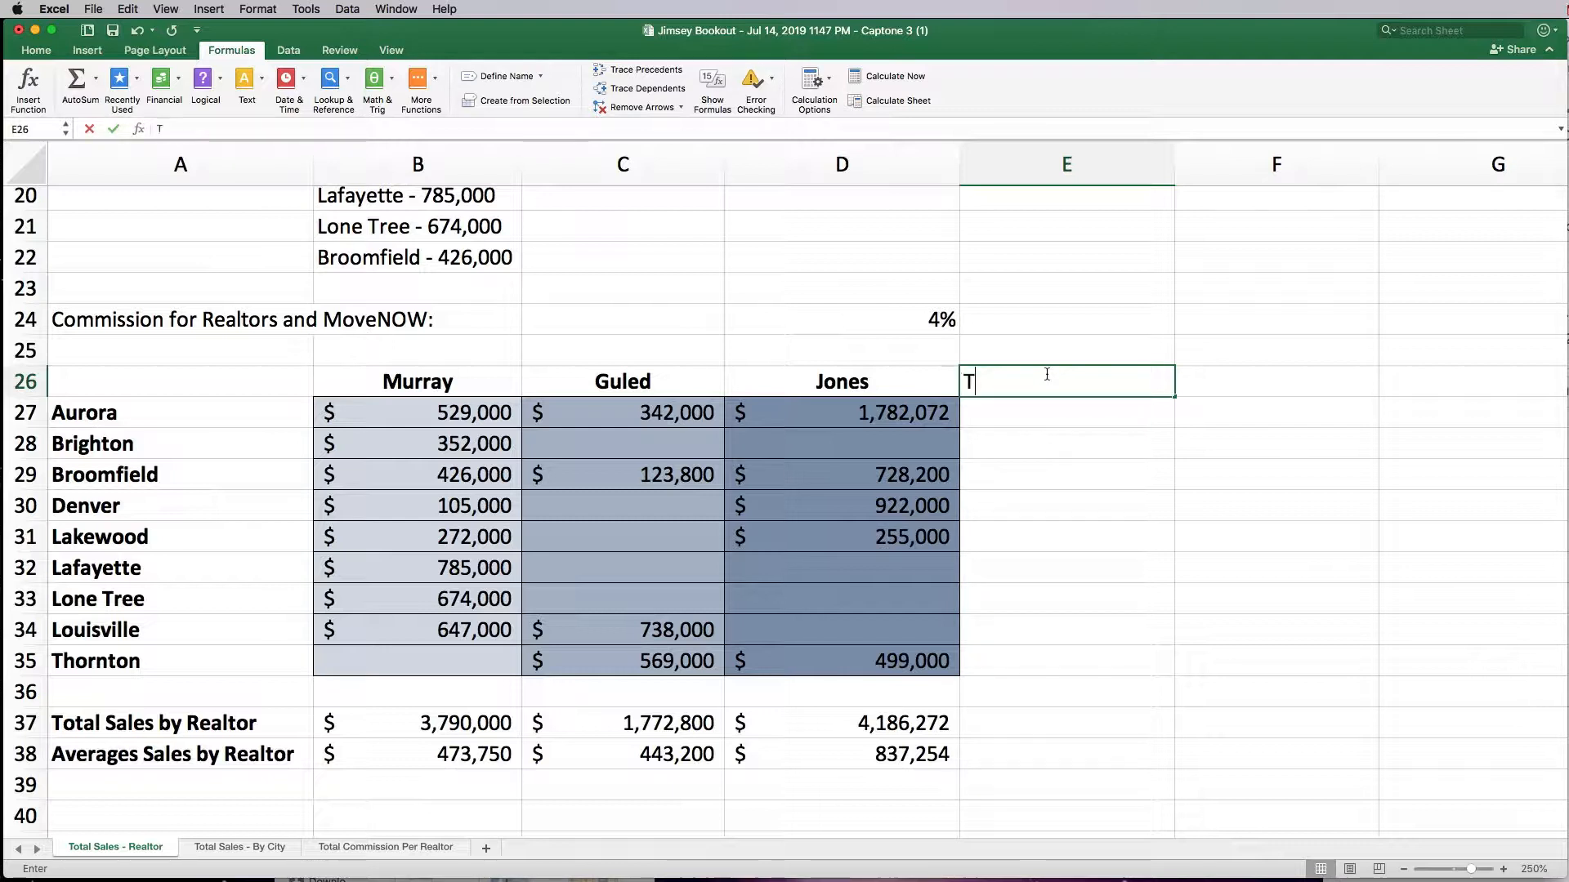
type("otal Sales by City")
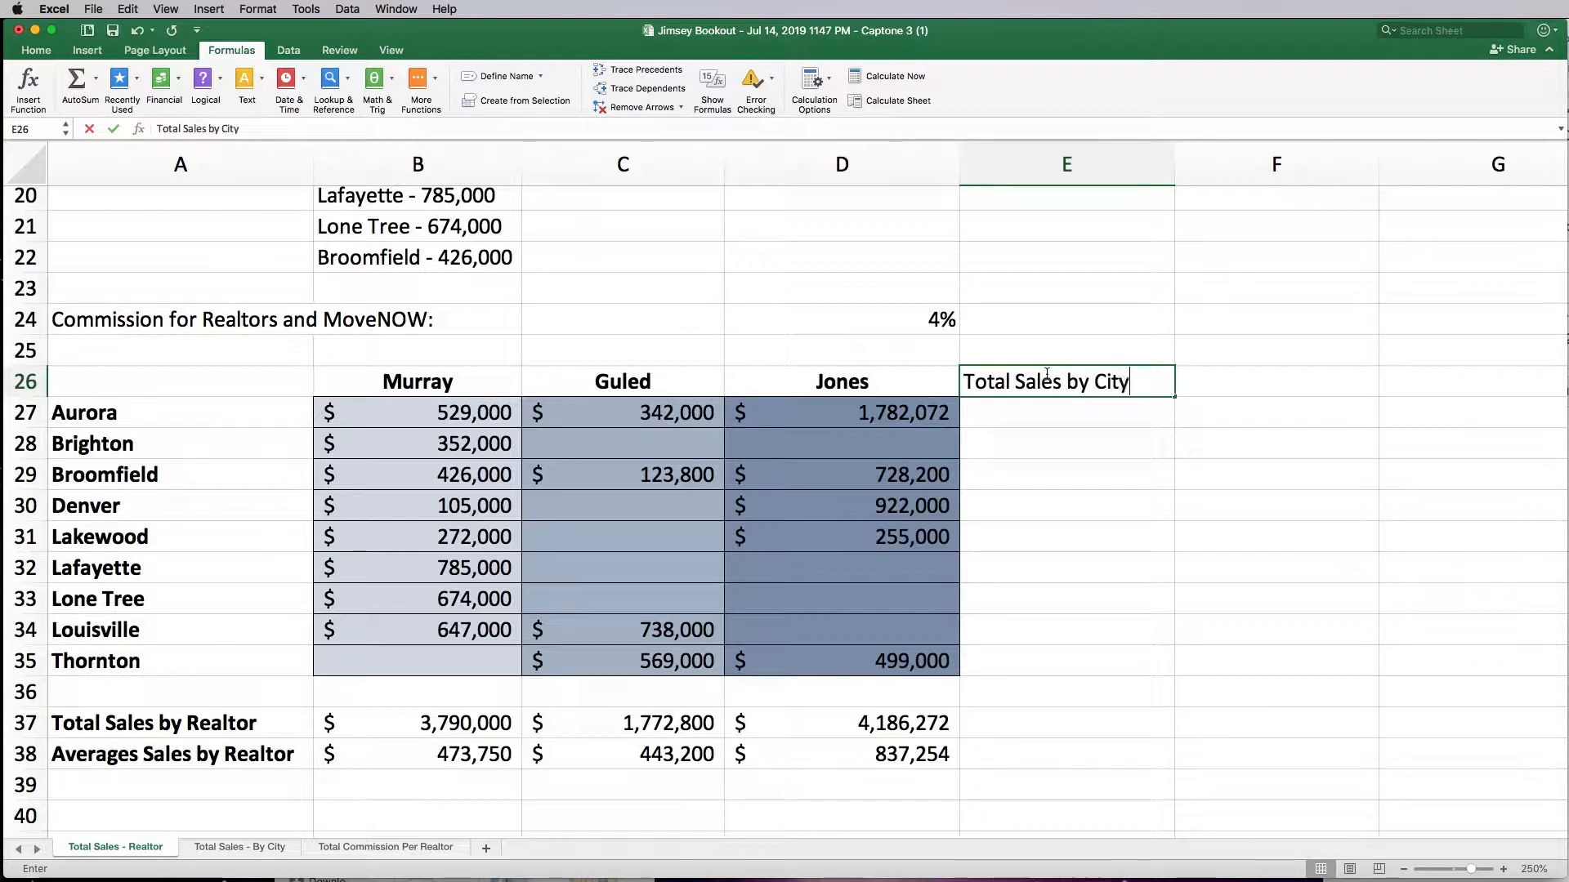
key("Return")
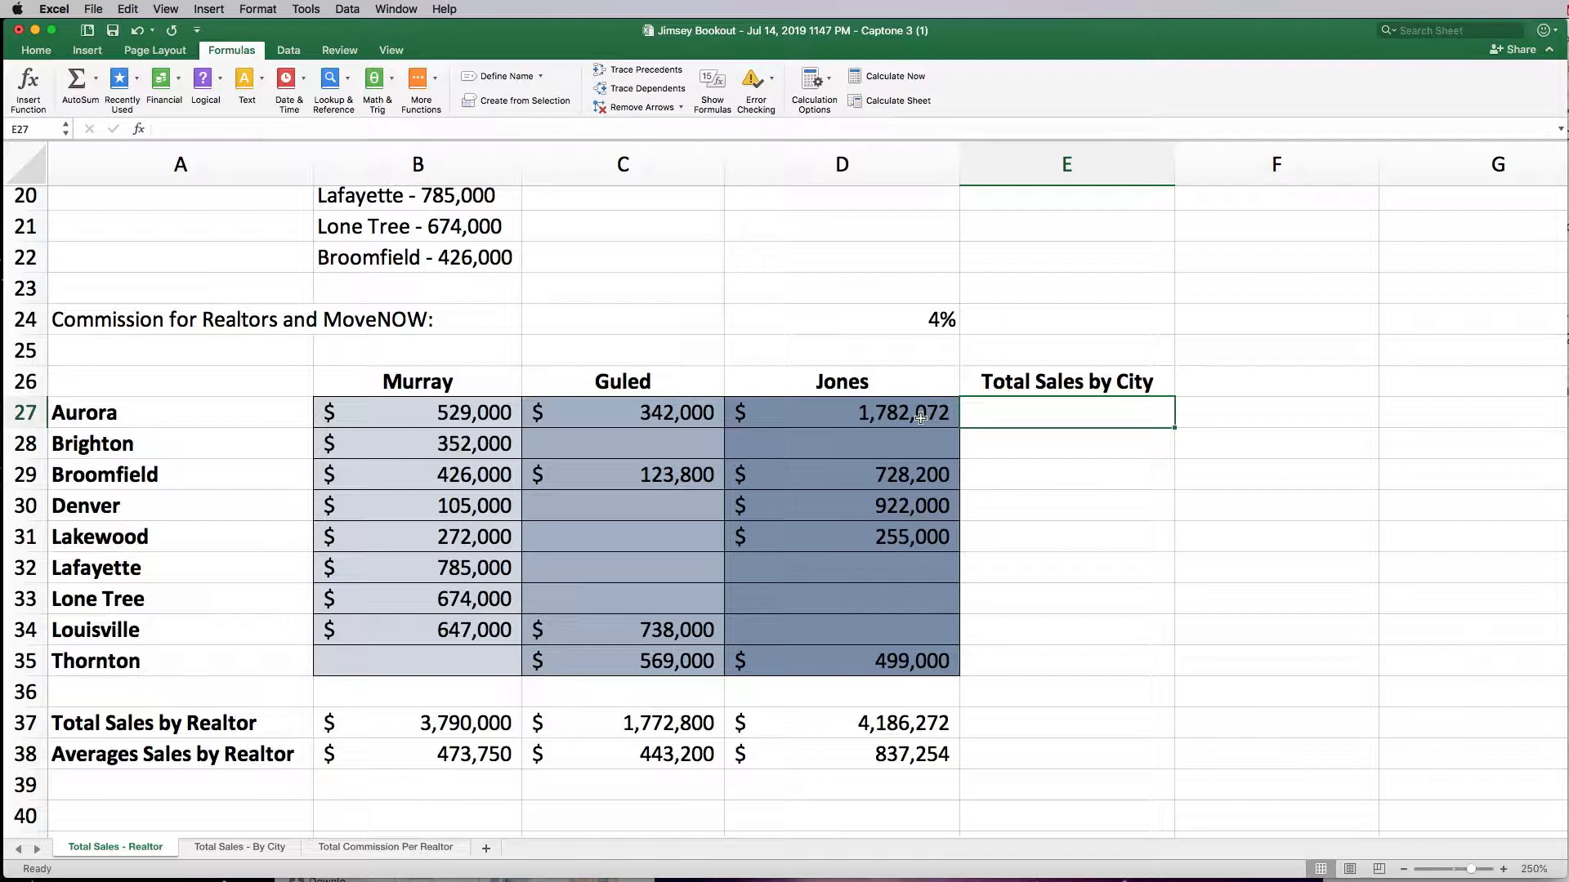
- Calculate Aurora's total sales in E27 with a SUM of B27:D27
left_click(95, 78)
left_click(104, 109)
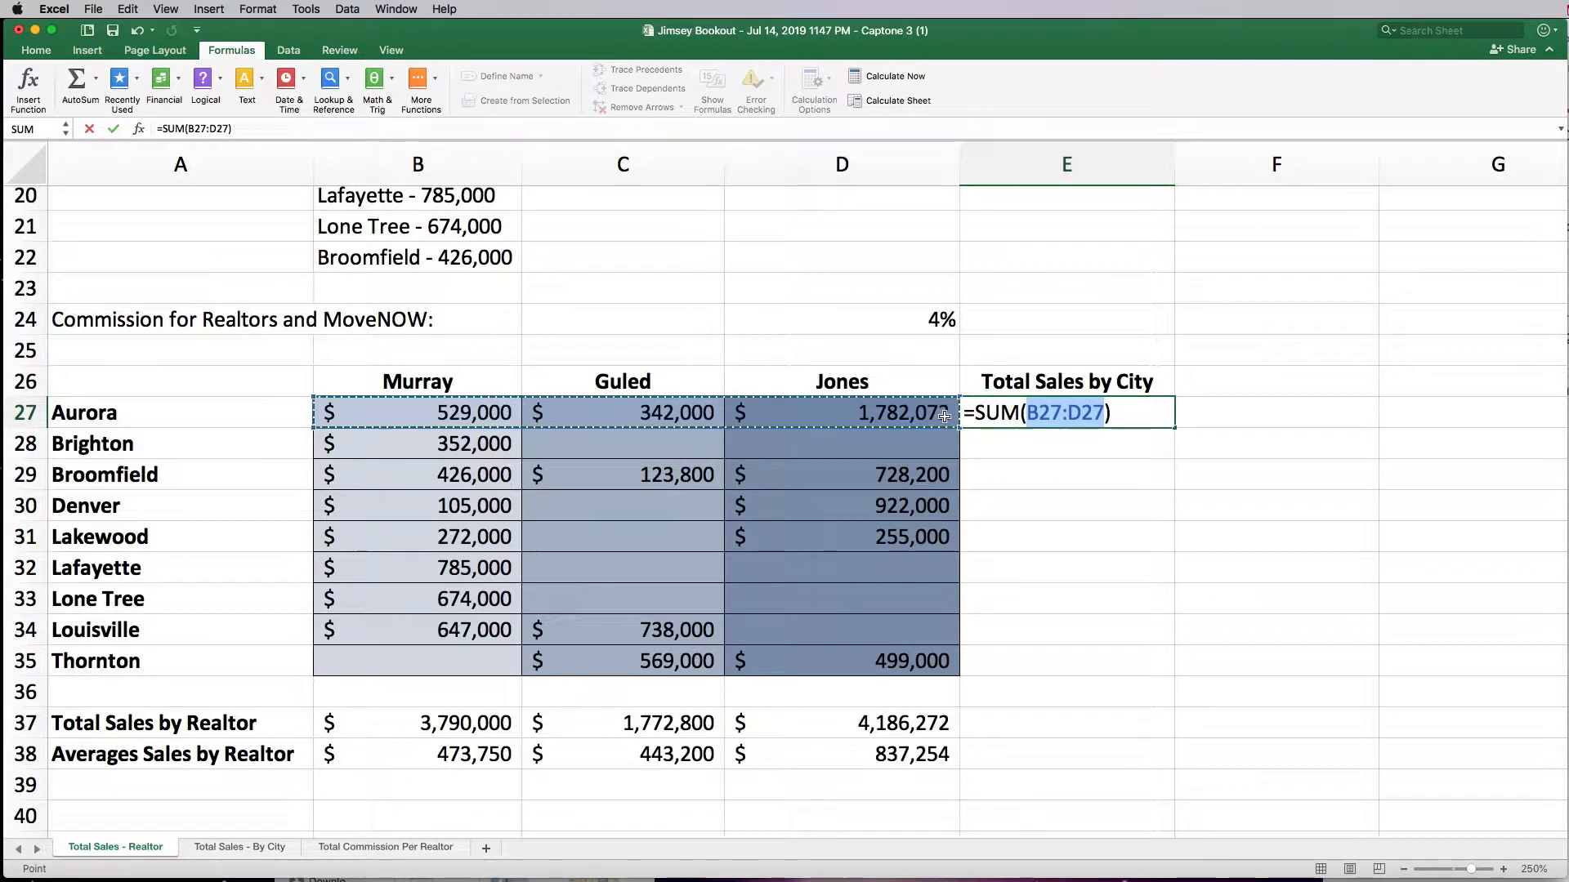
key("Return")
- Copy the city total formula from E27 down to E35 and check the range summed for Brighton
left_click(1014, 414)
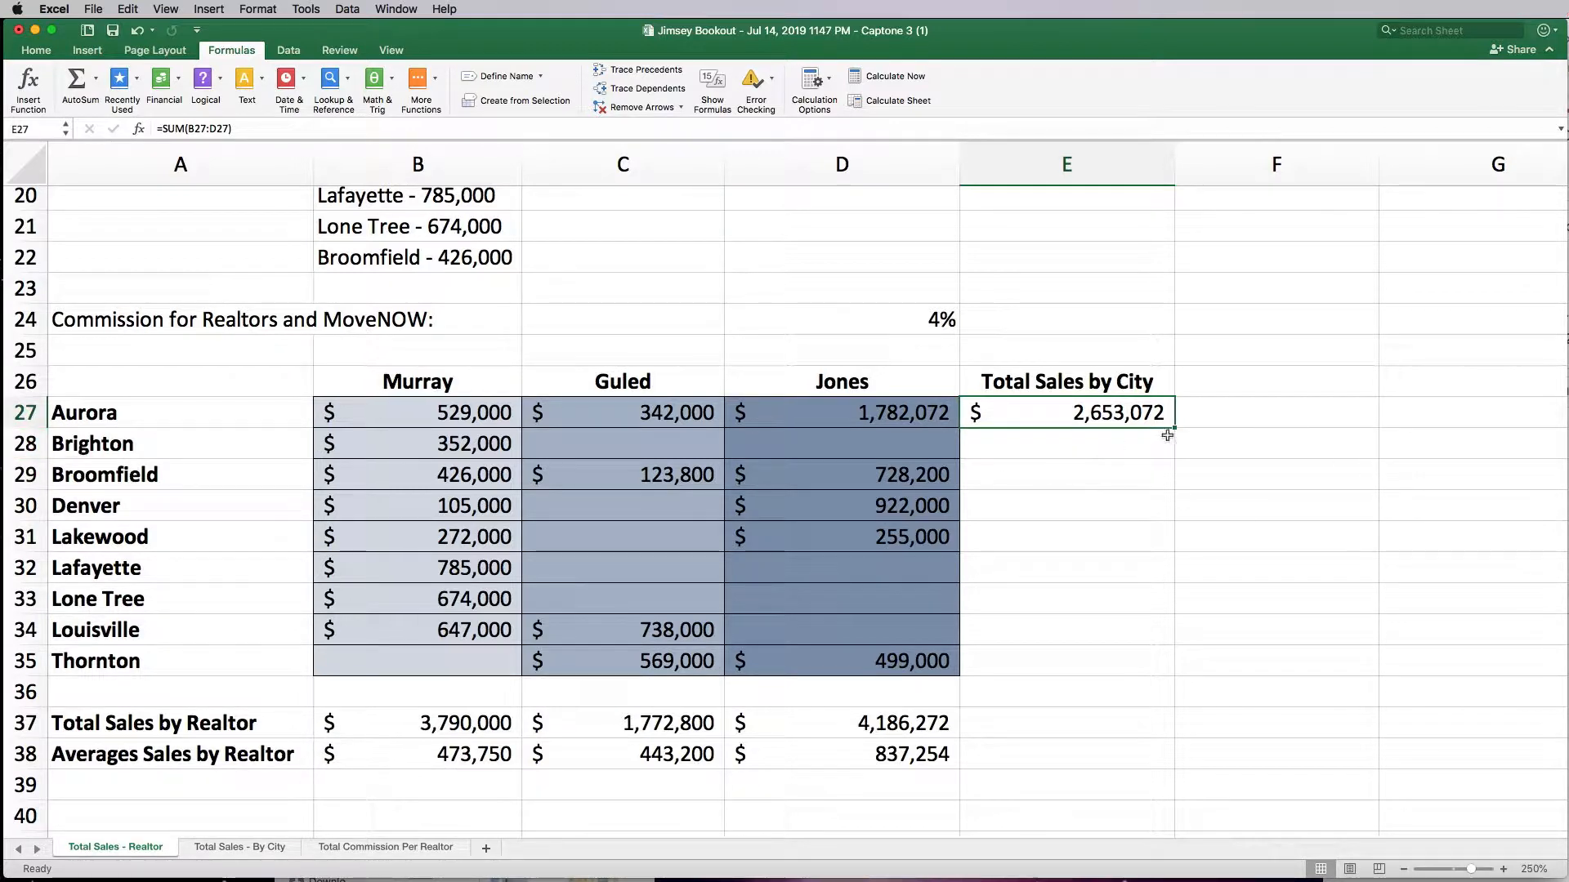
left_click_drag(1174, 428, 1160, 676)
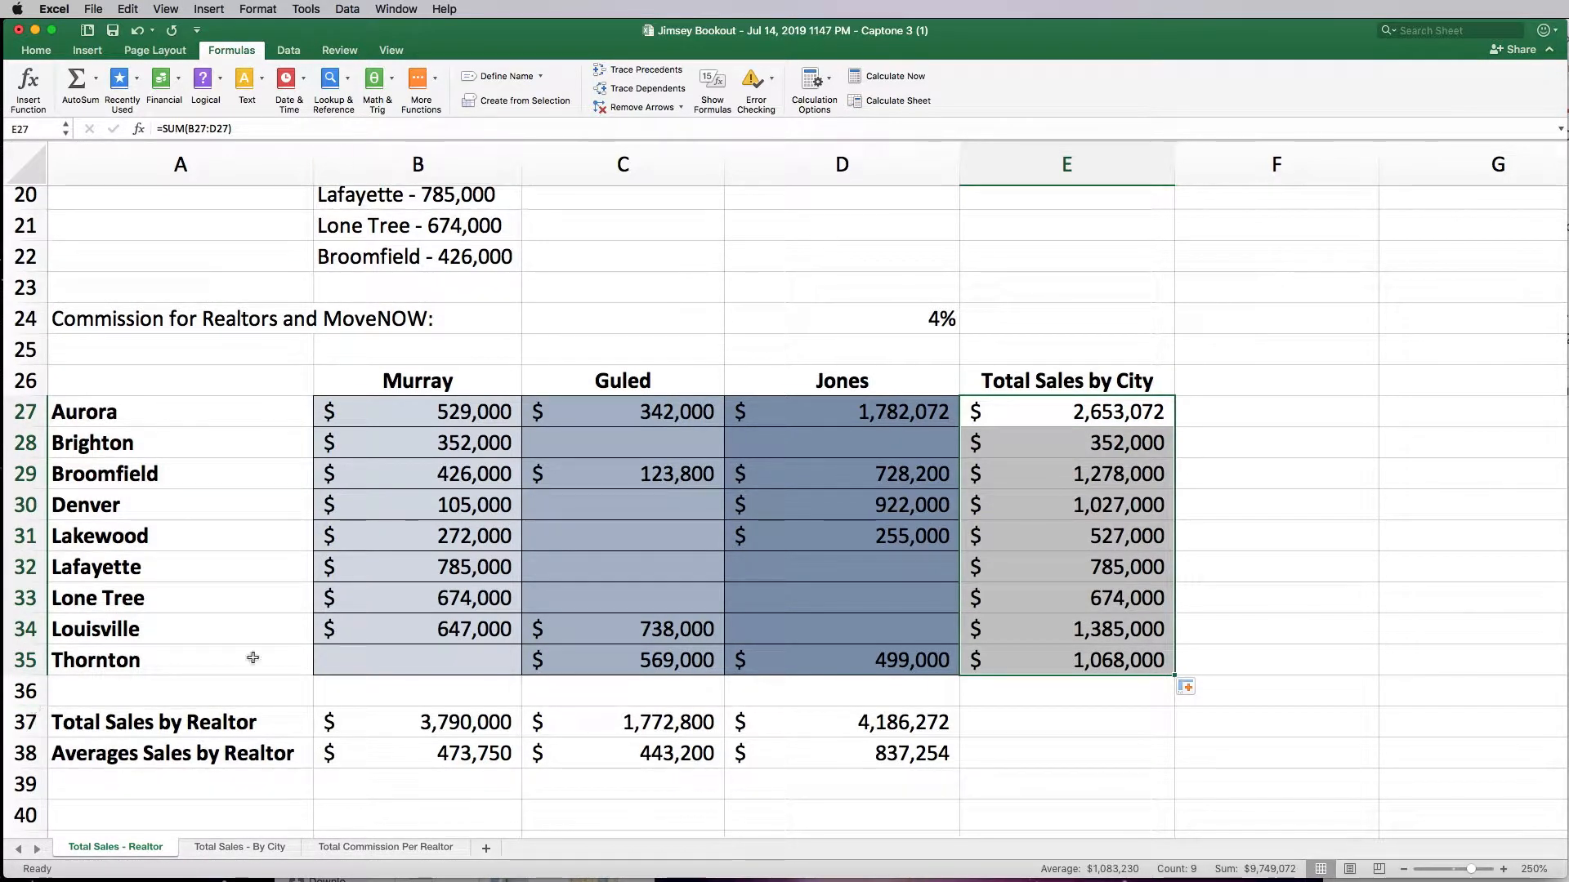
left_click(1079, 445)
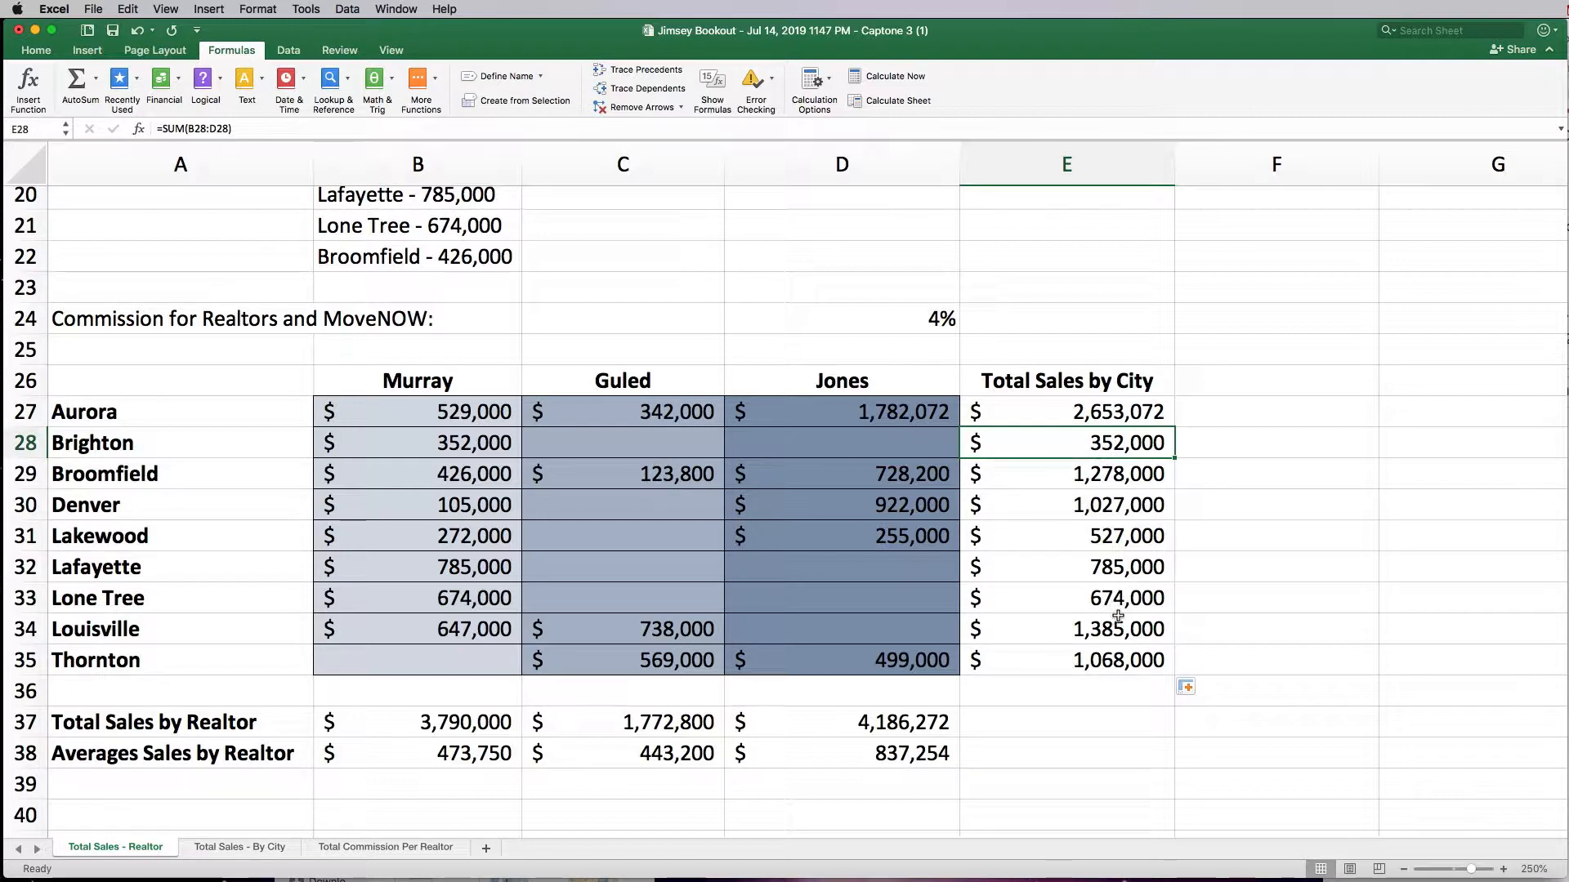
left_click(1194, 390)
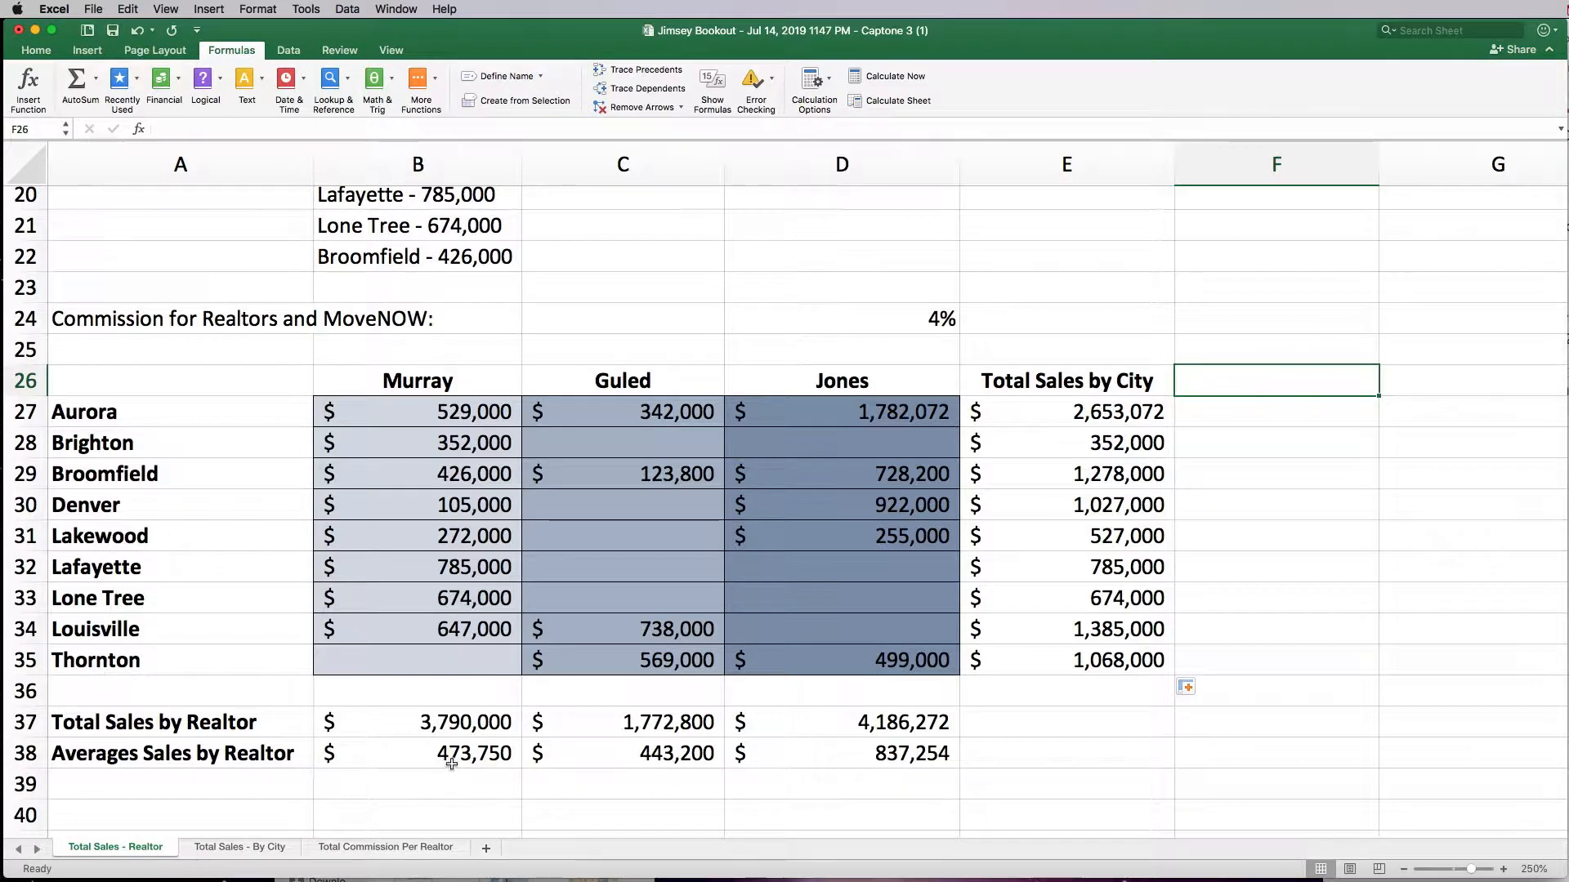
- Zoom the sheet out to 210% and move the 4% commission rate from D24 to C24
scroll(452, 765, "down", 2)
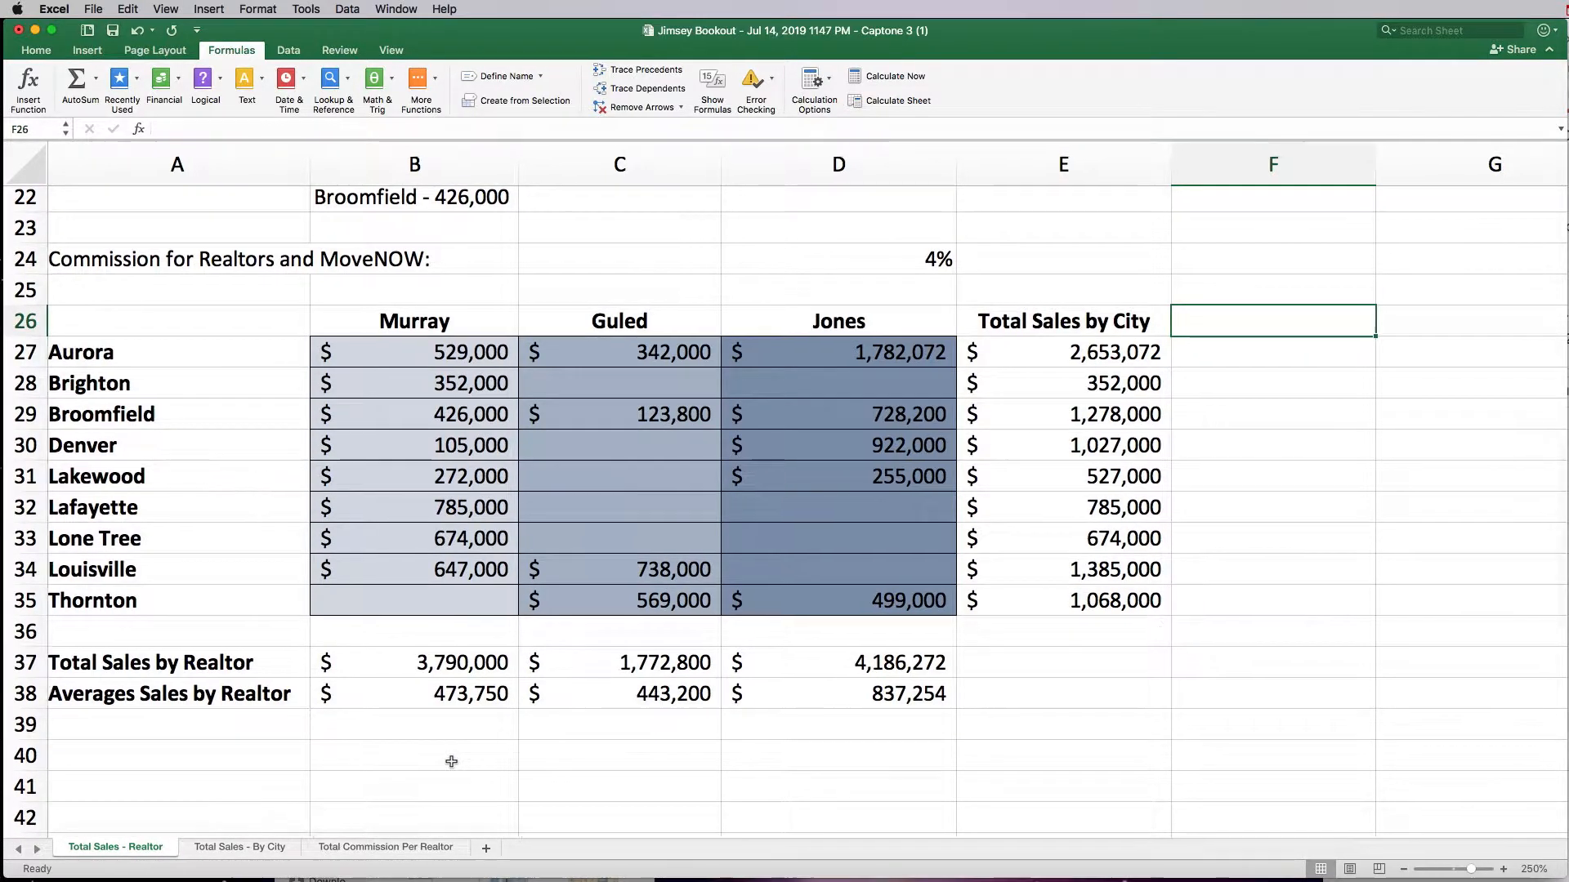
scroll(452, 764, "right", 3)
scroll(452, 762, "left", 3)
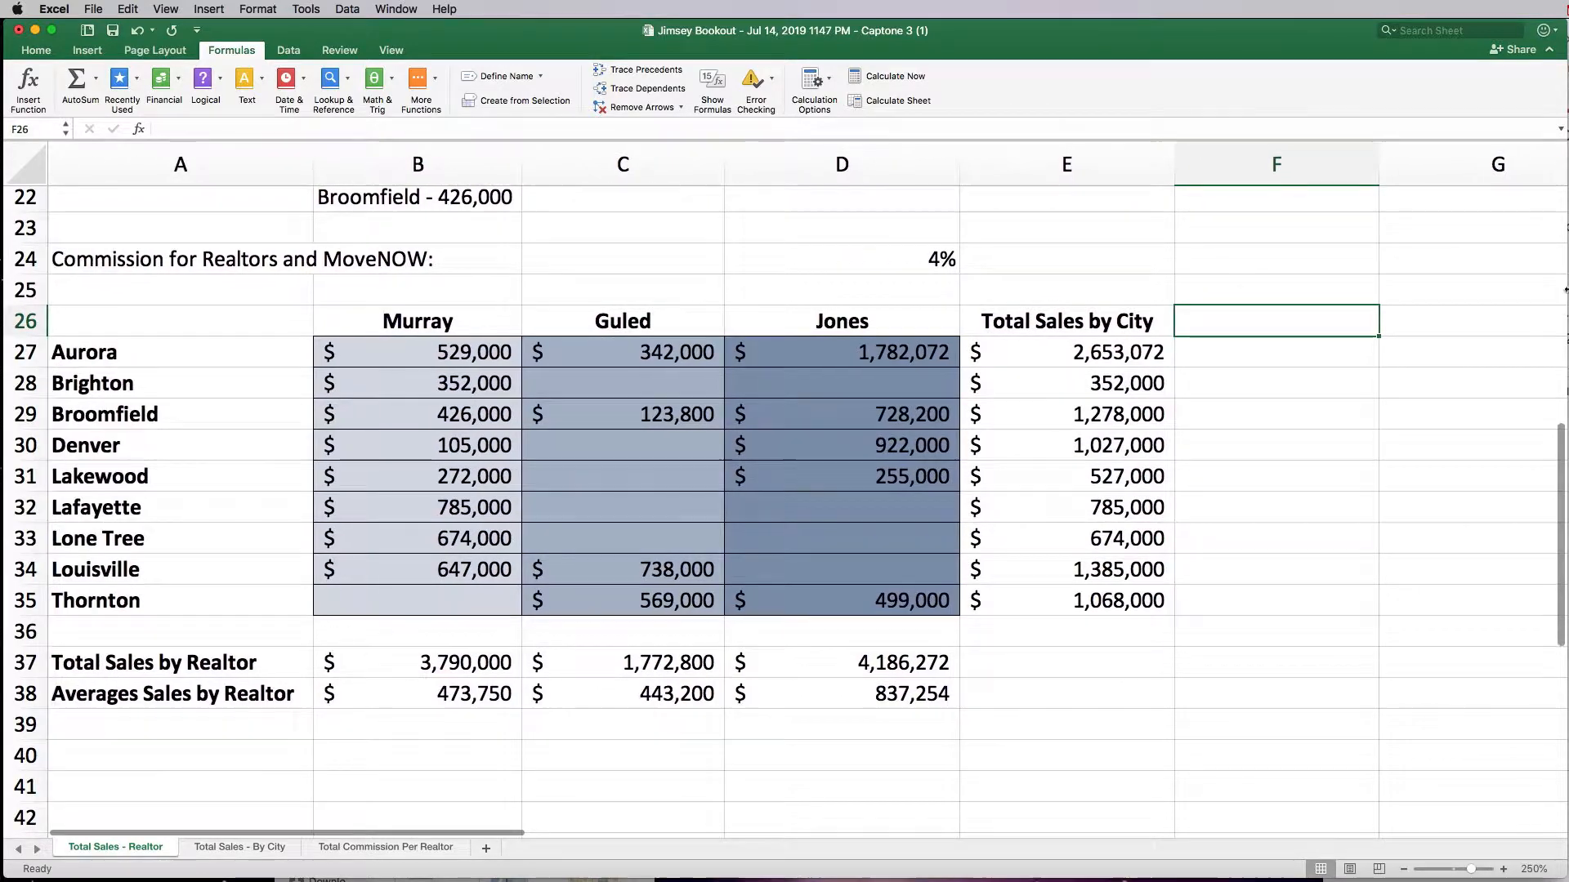
left_click(1403, 869)
left_click(1403, 868)
left_click(1403, 869)
left_click(1403, 869)
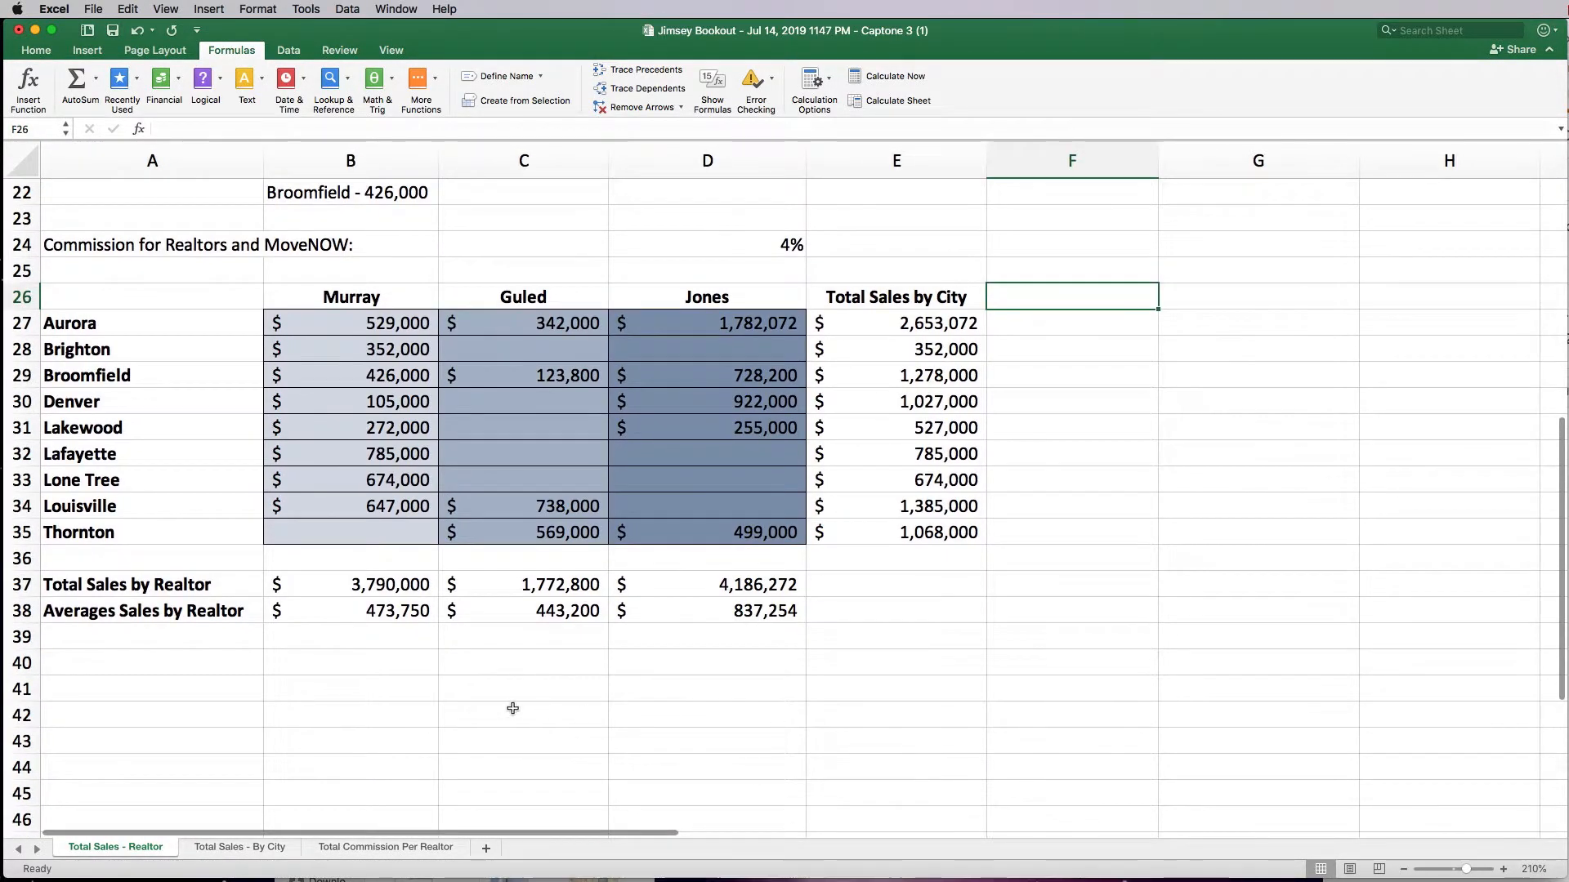
left_click(732, 245)
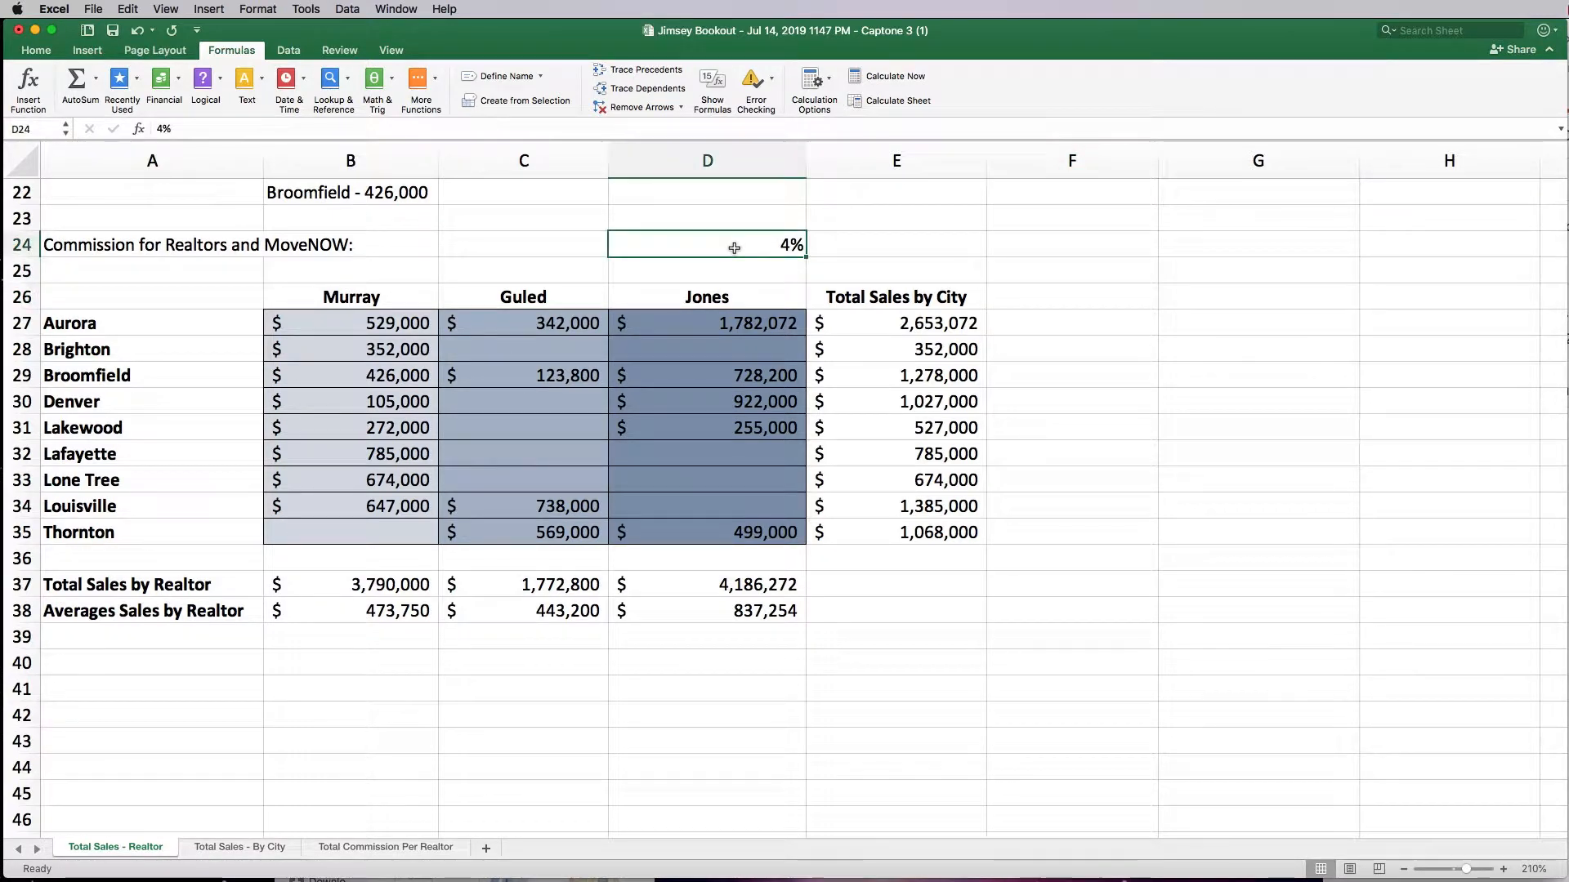
key("super+c")
left_click(510, 252)
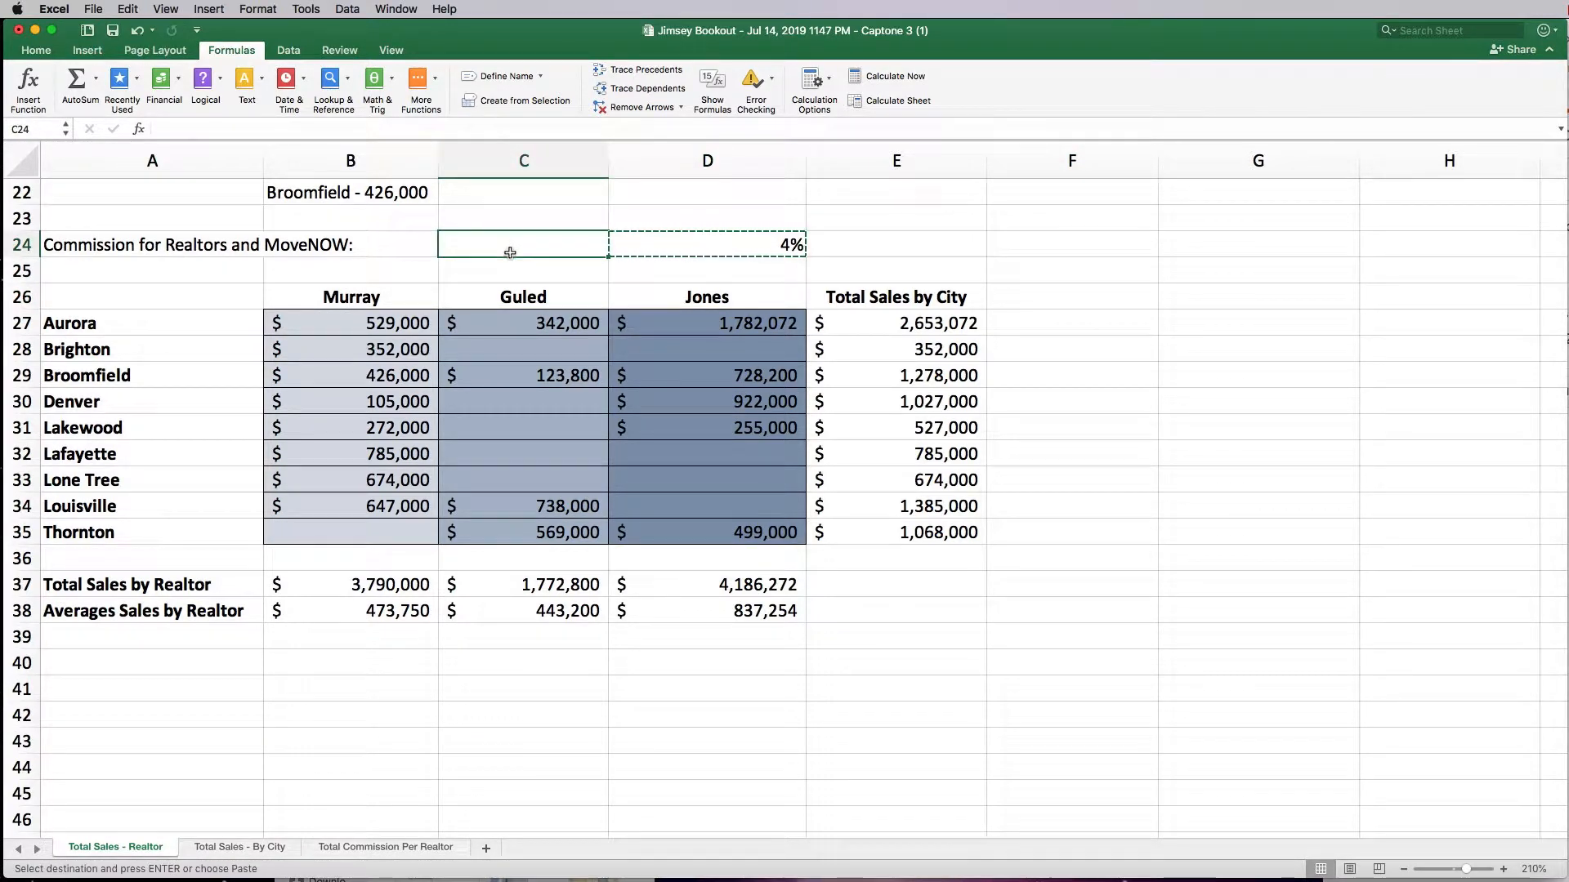
key("super+v")
- Merge A24:B24 across the commission label and right-align its text
left_click_drag(251, 247, 294, 248)
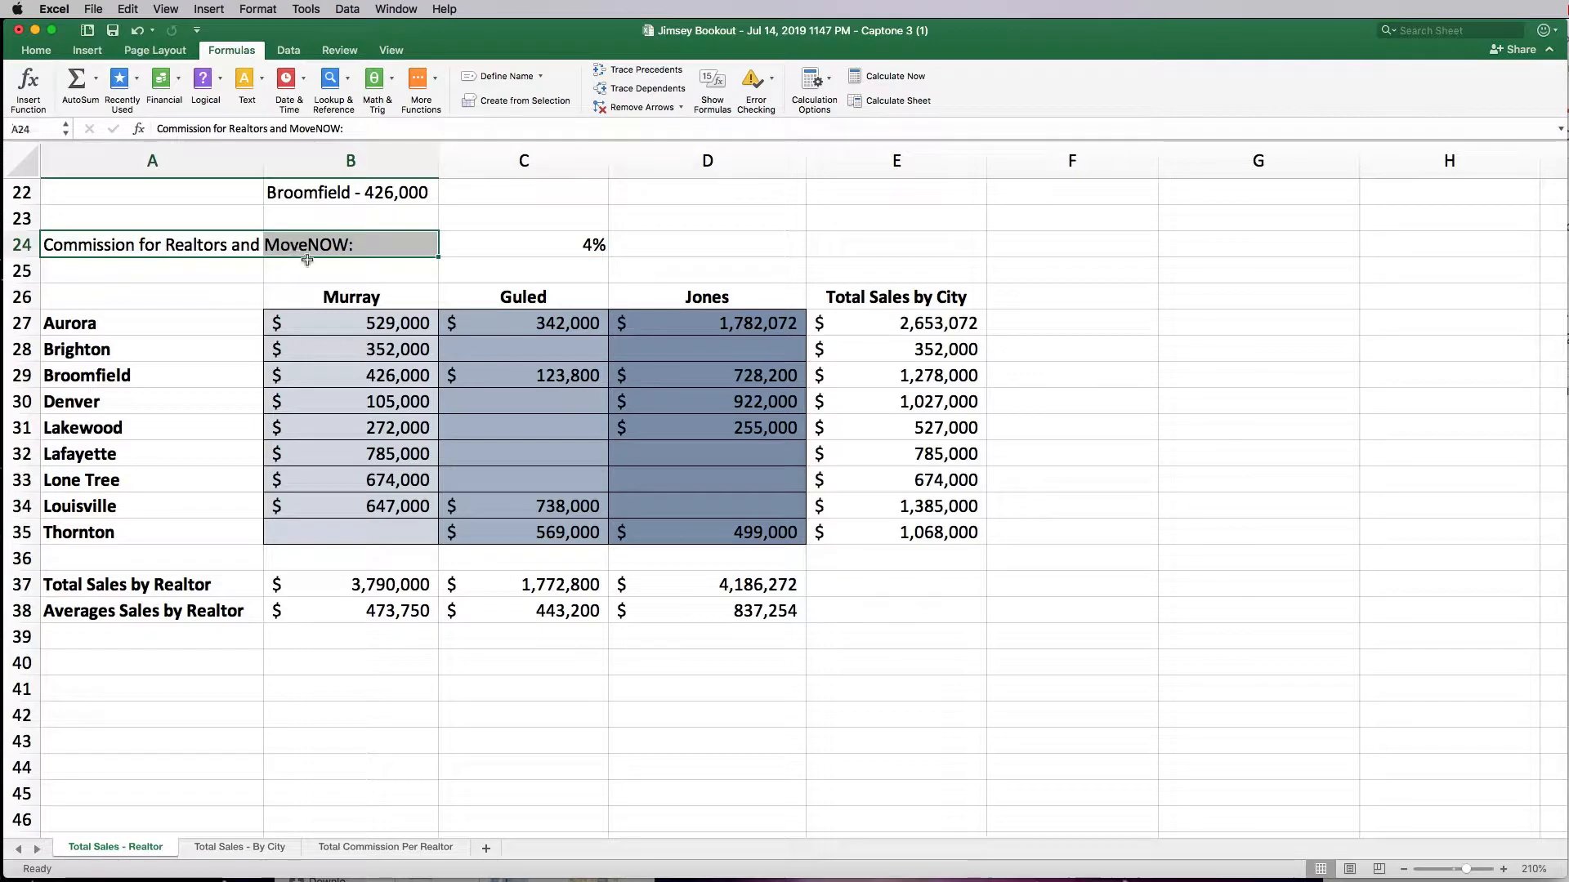
double_click(42, 51)
double_click(45, 52)
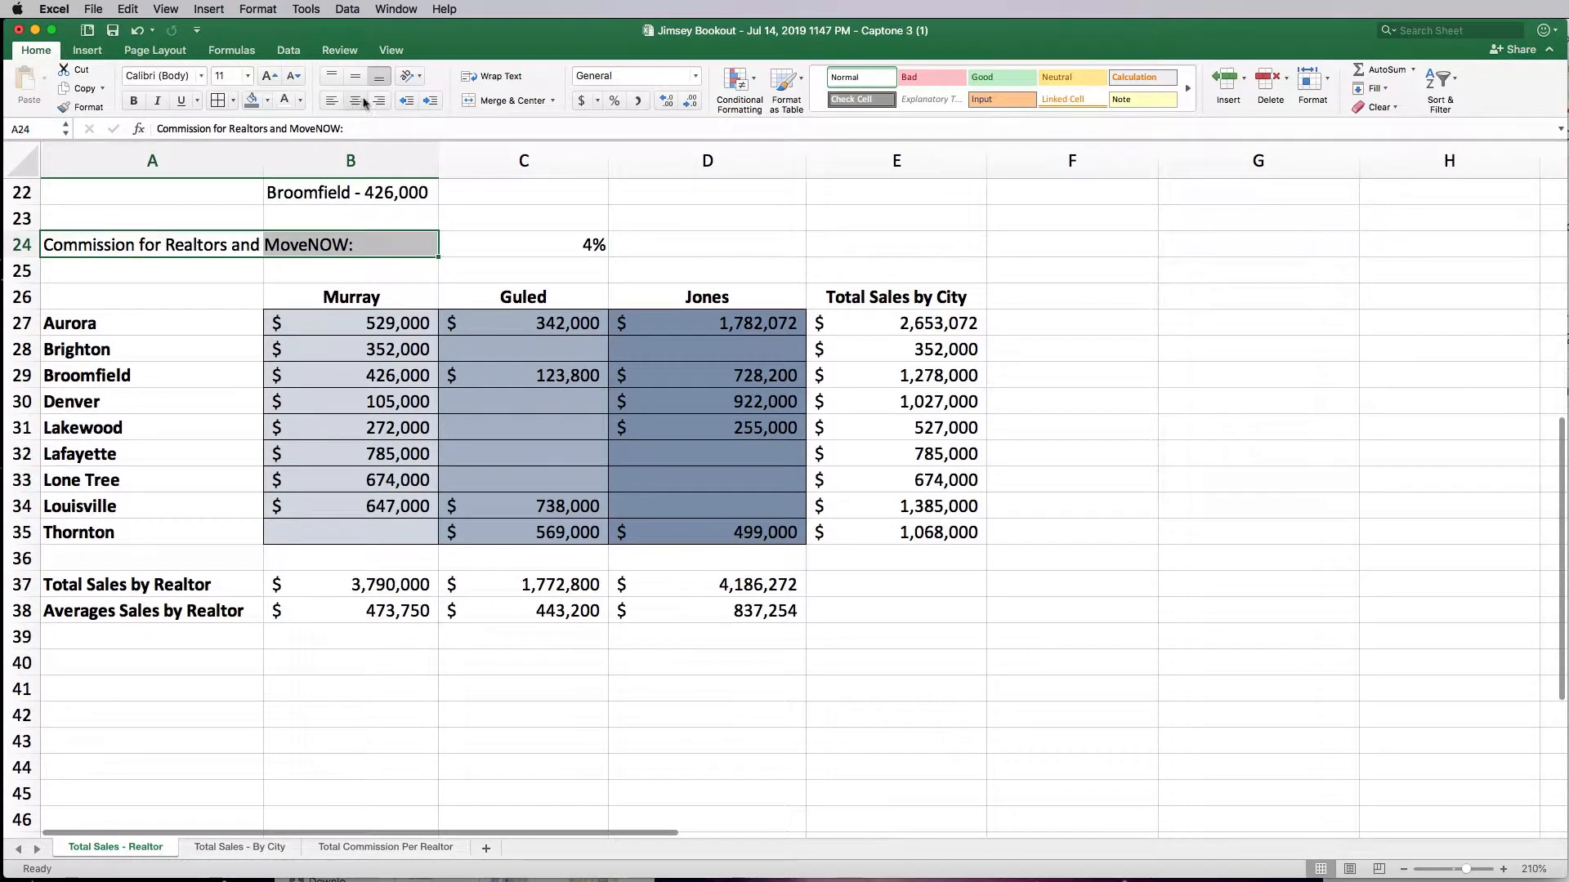
left_click(501, 102)
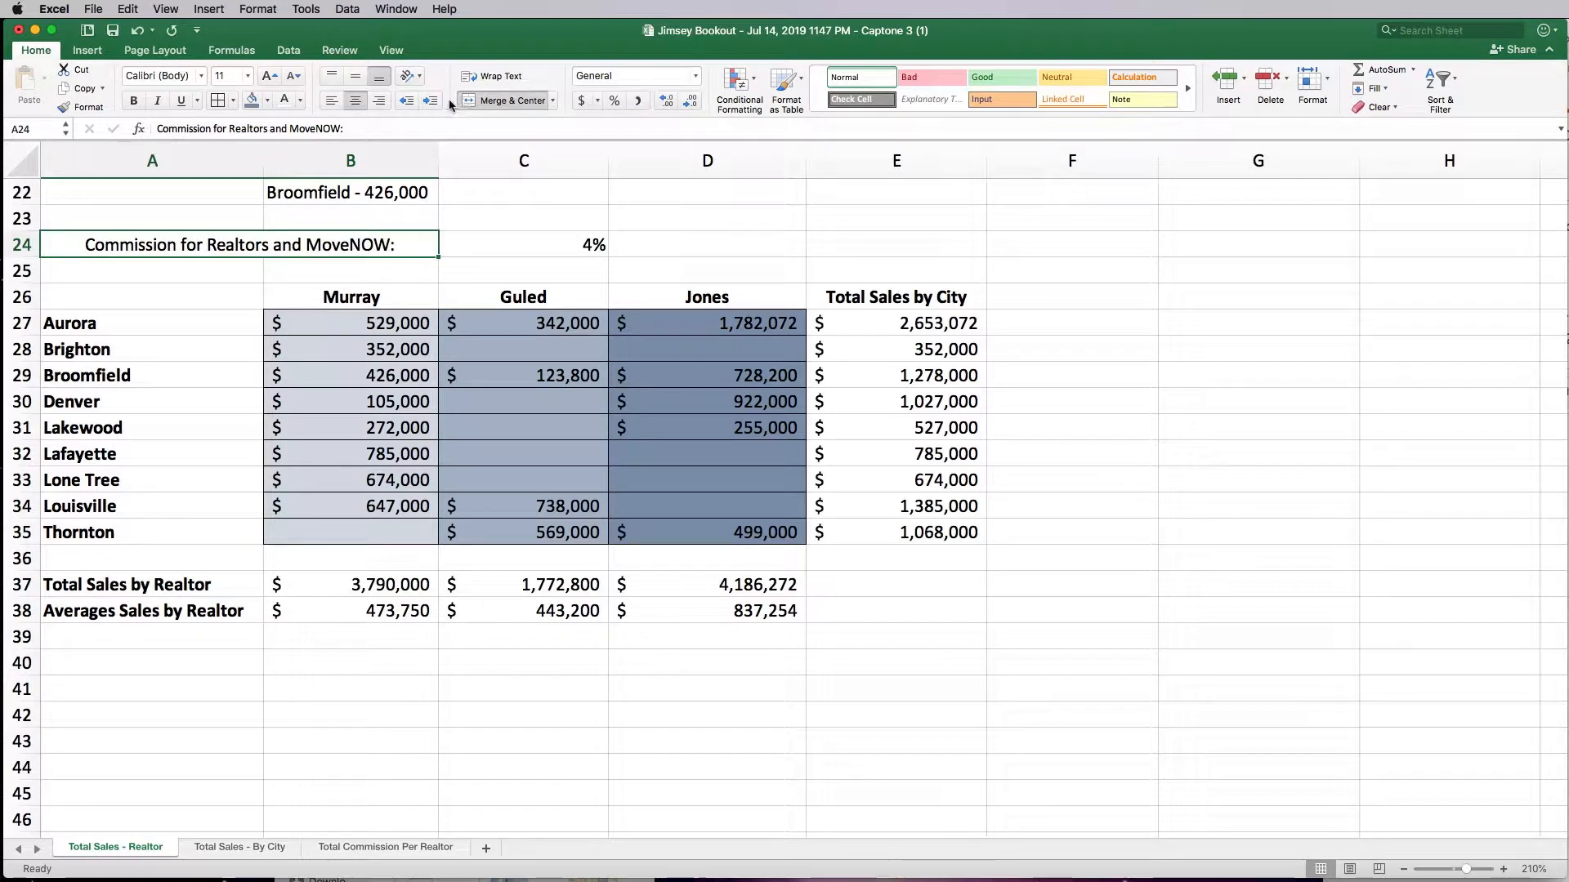
left_click(379, 101)
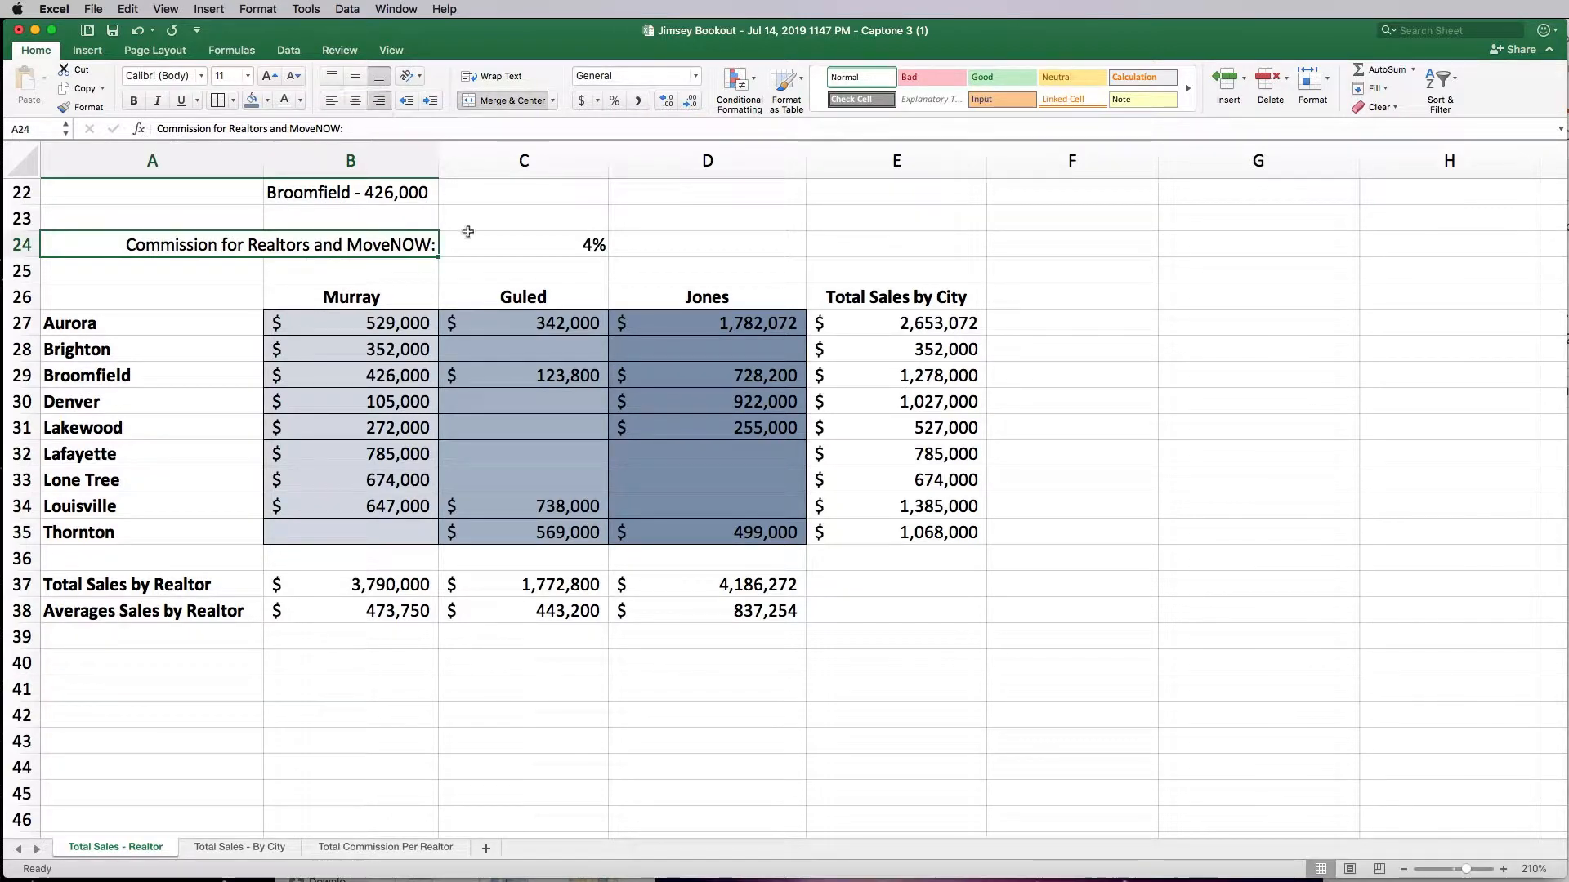
- Left-align the commission rate in C24 and format it bold, dark red and font size 18
left_click(497, 248)
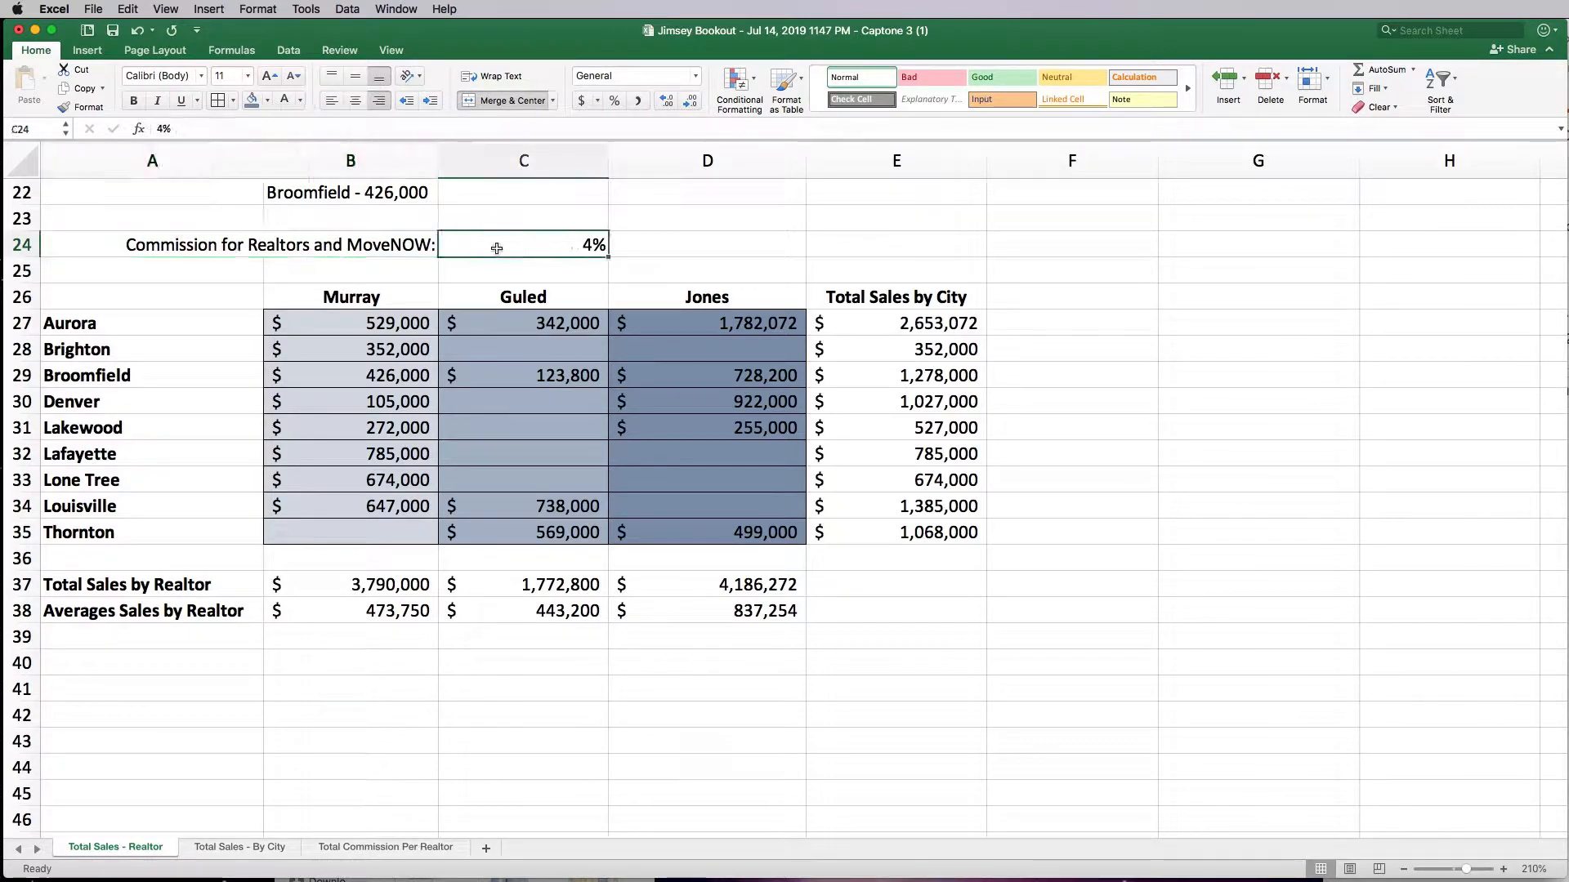
left_click(331, 101)
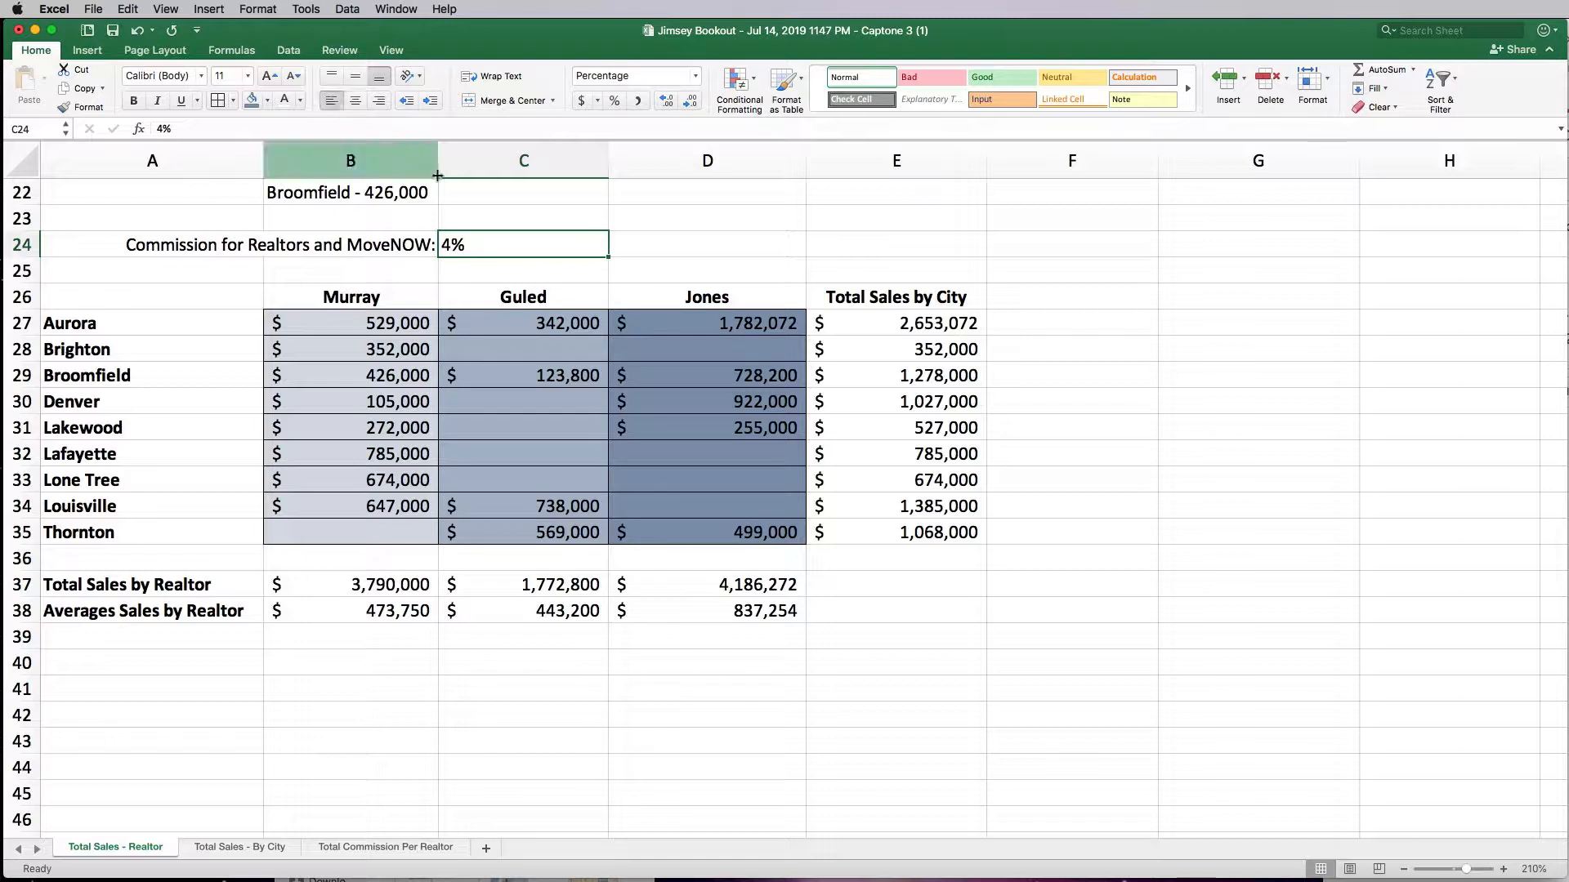
left_click(133, 100)
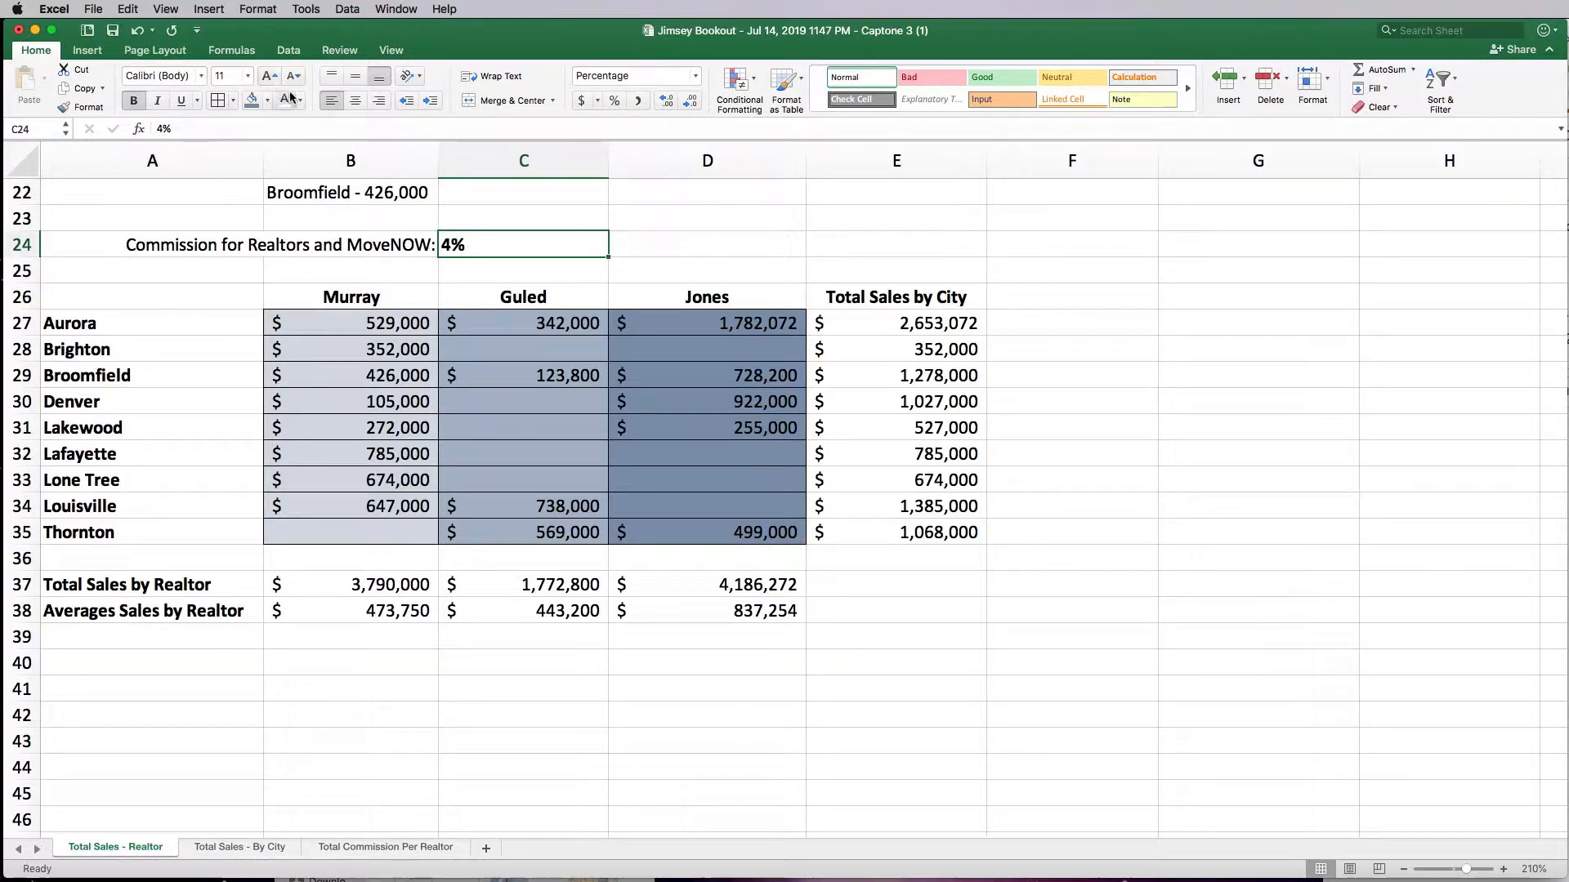
left_click(300, 101)
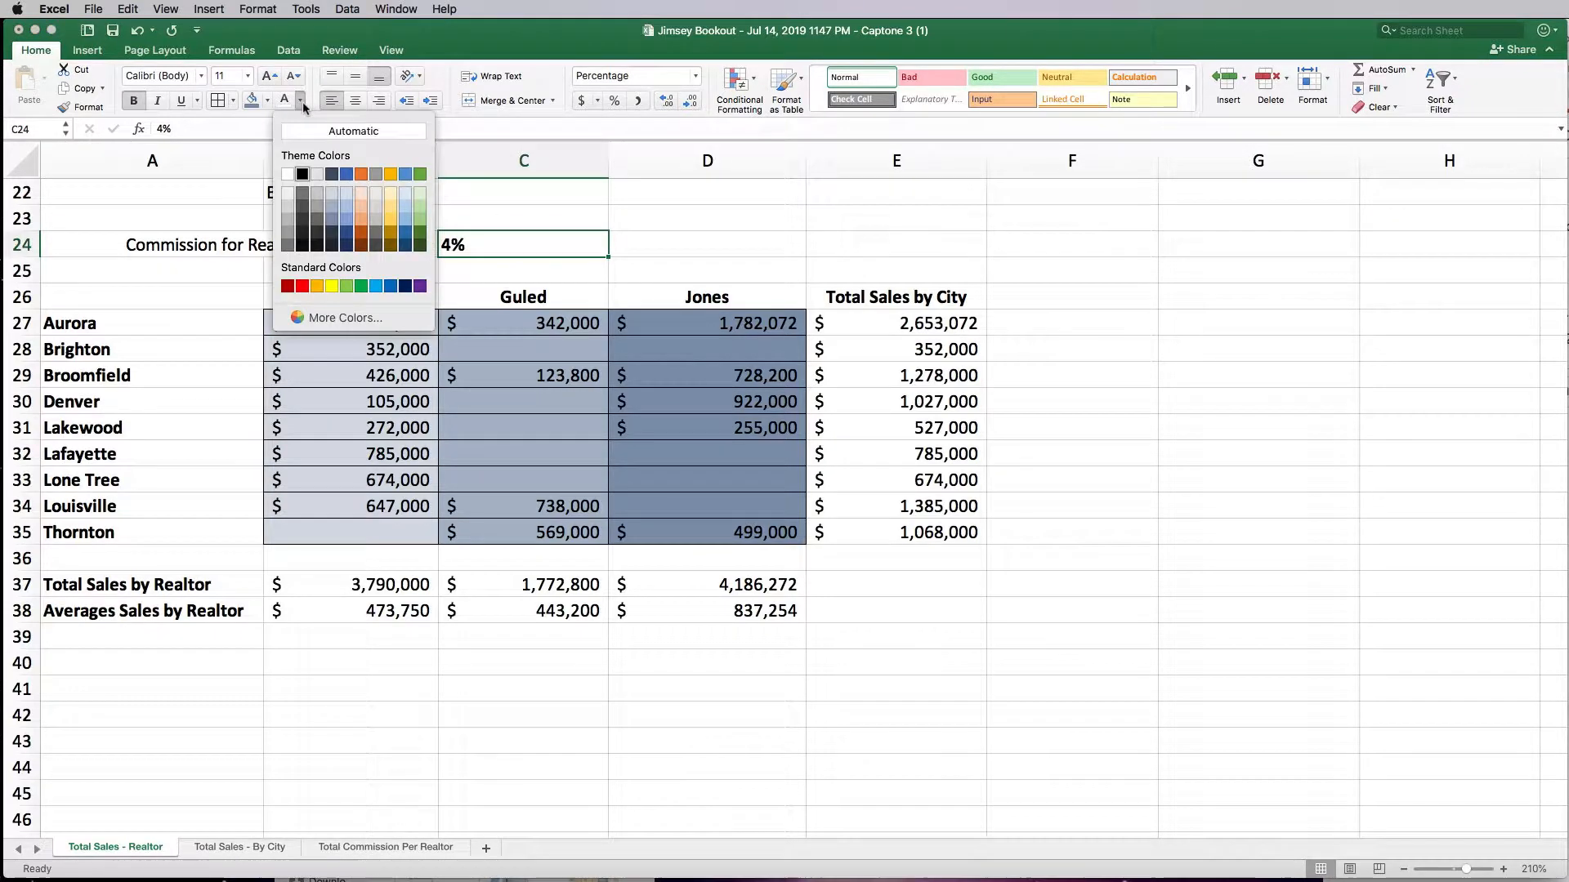
left_click(304, 285)
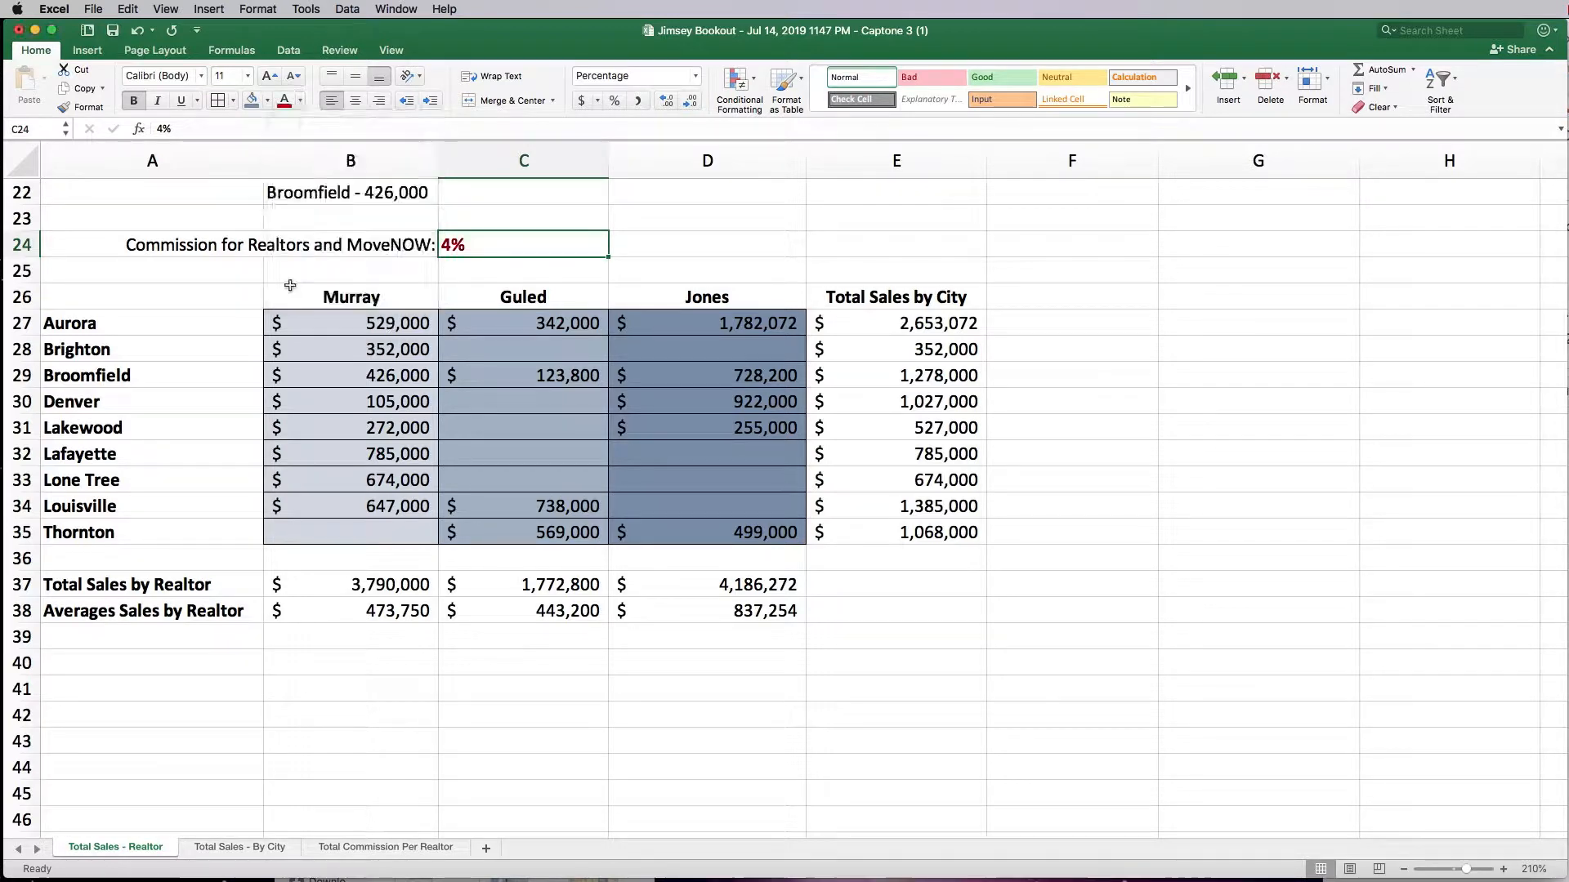
left_click(269, 75)
left_click(268, 76)
left_click(269, 75)
left_click(269, 75)
left_click(682, 286)
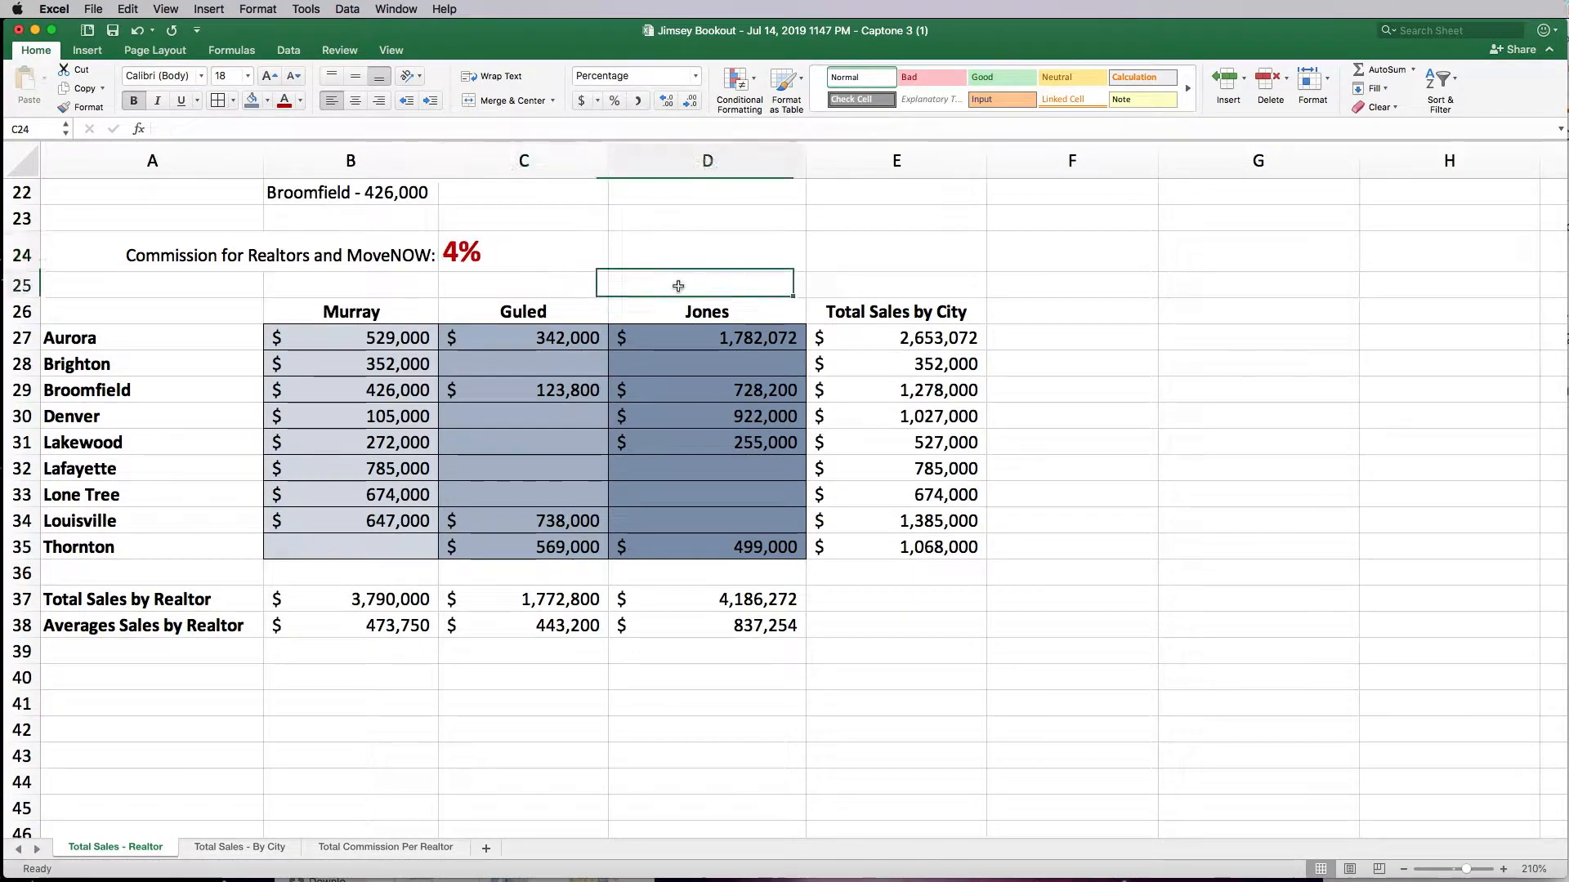
- Make the commission label in the merged A24 cell bold
left_click(409, 262)
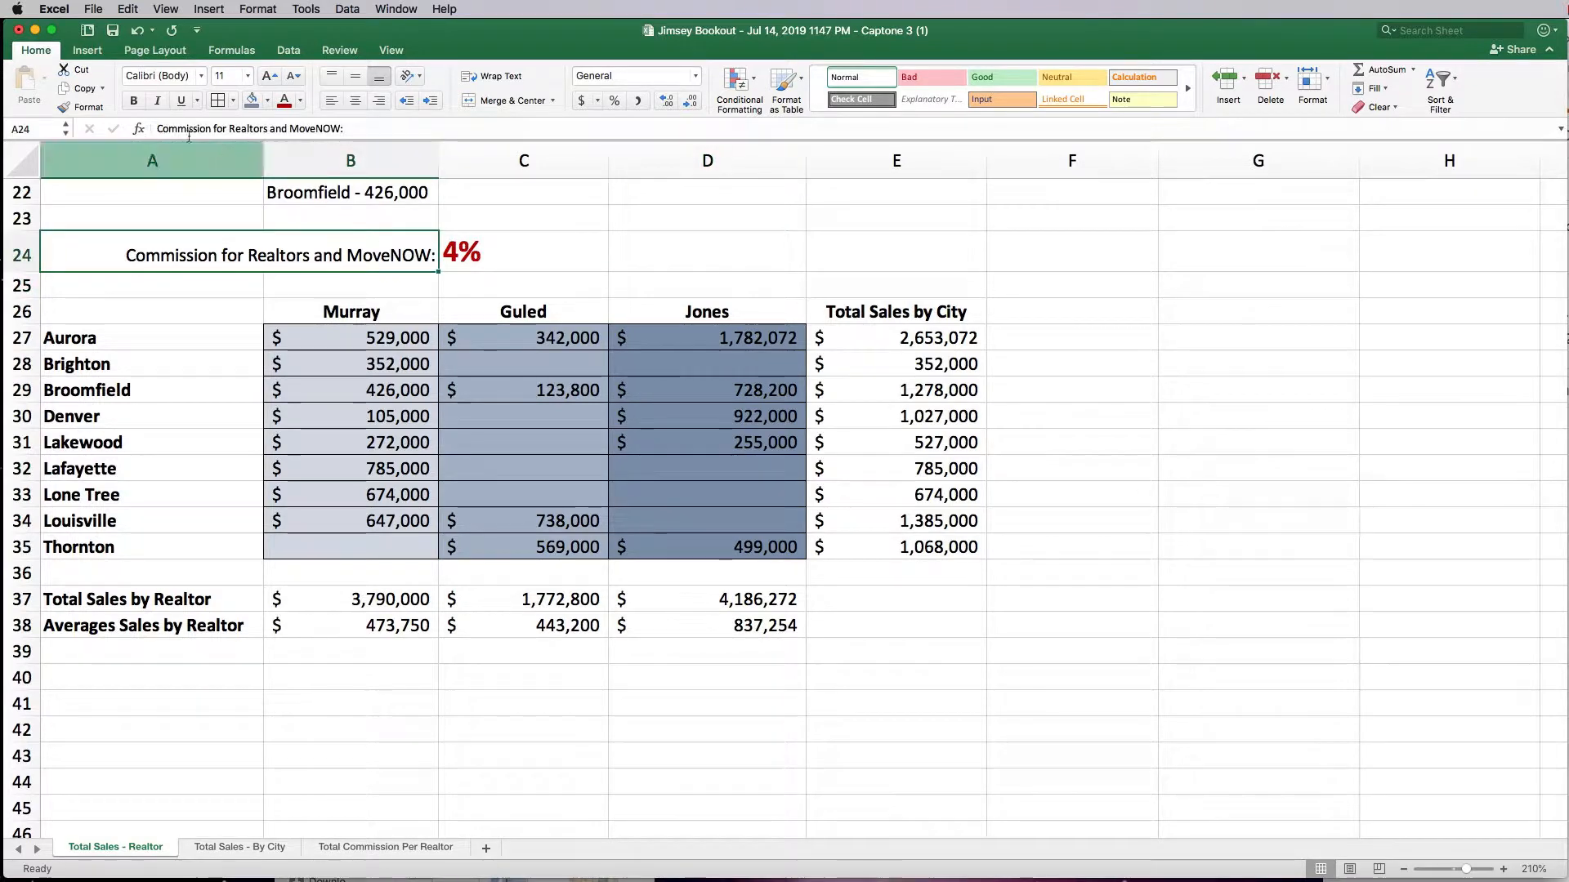
left_click(133, 100)
left_click(523, 259)
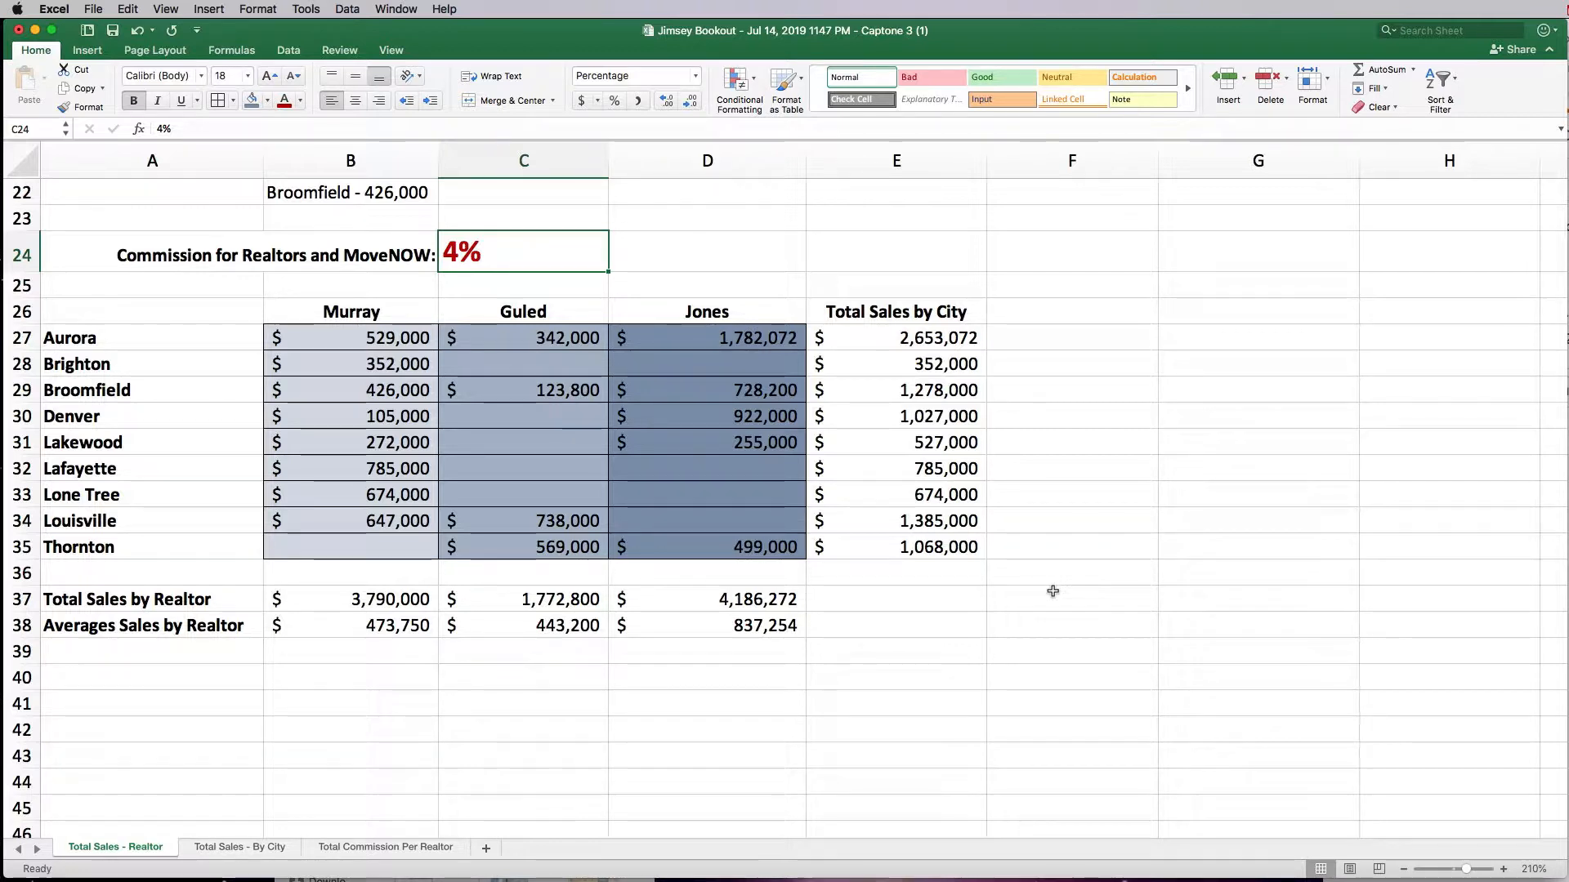
- Move the entire commission row 24 to row 40, below the realtor totals and averages
left_click(339, 336)
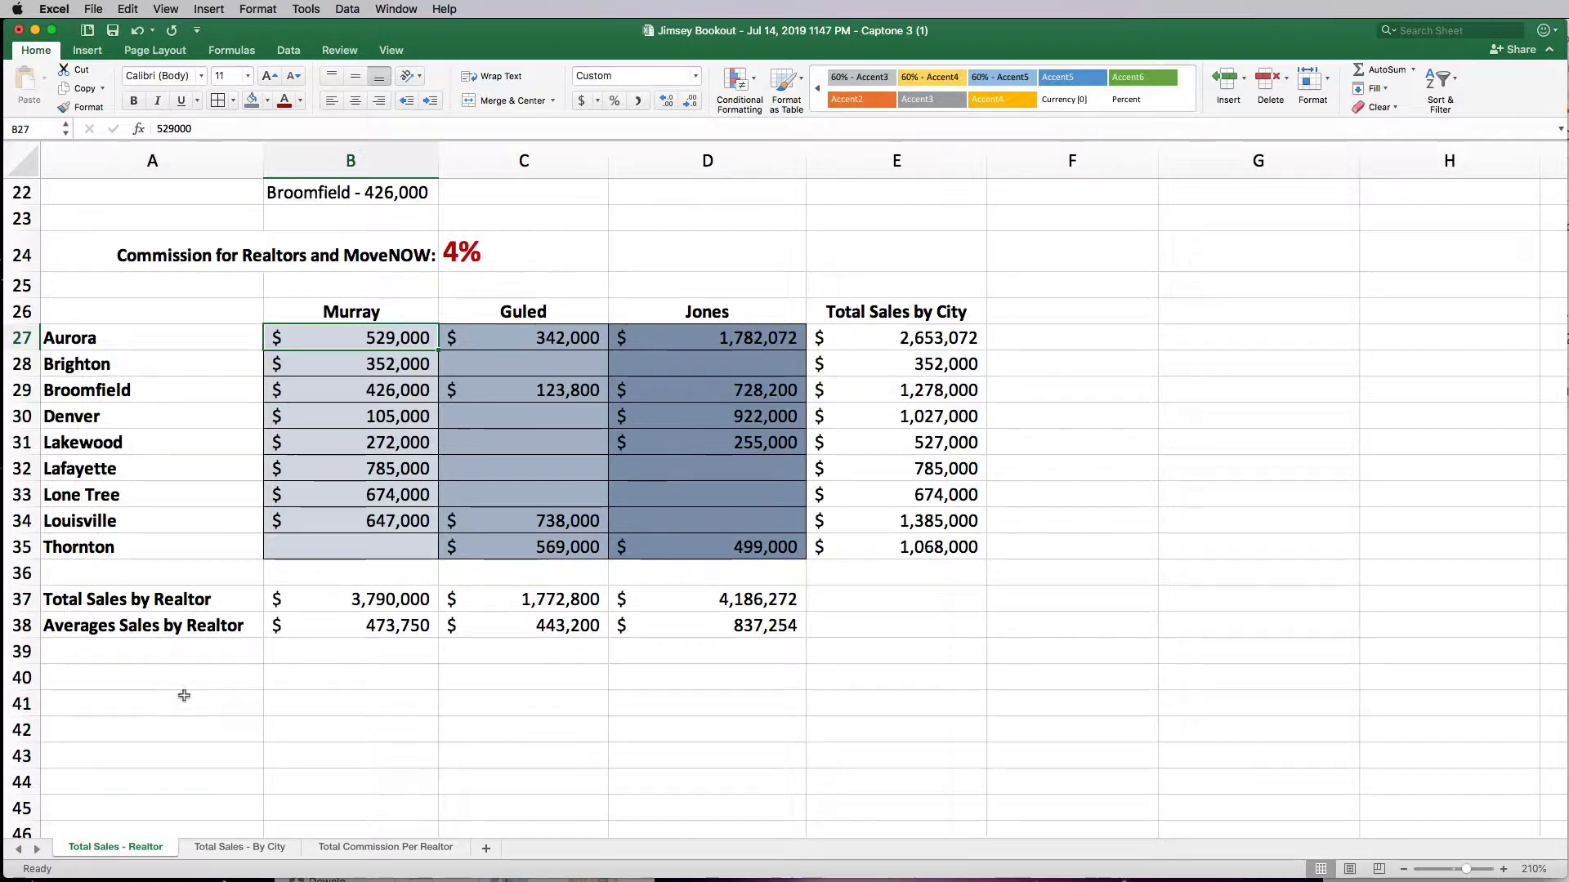
left_click(152, 687)
left_click(165, 246)
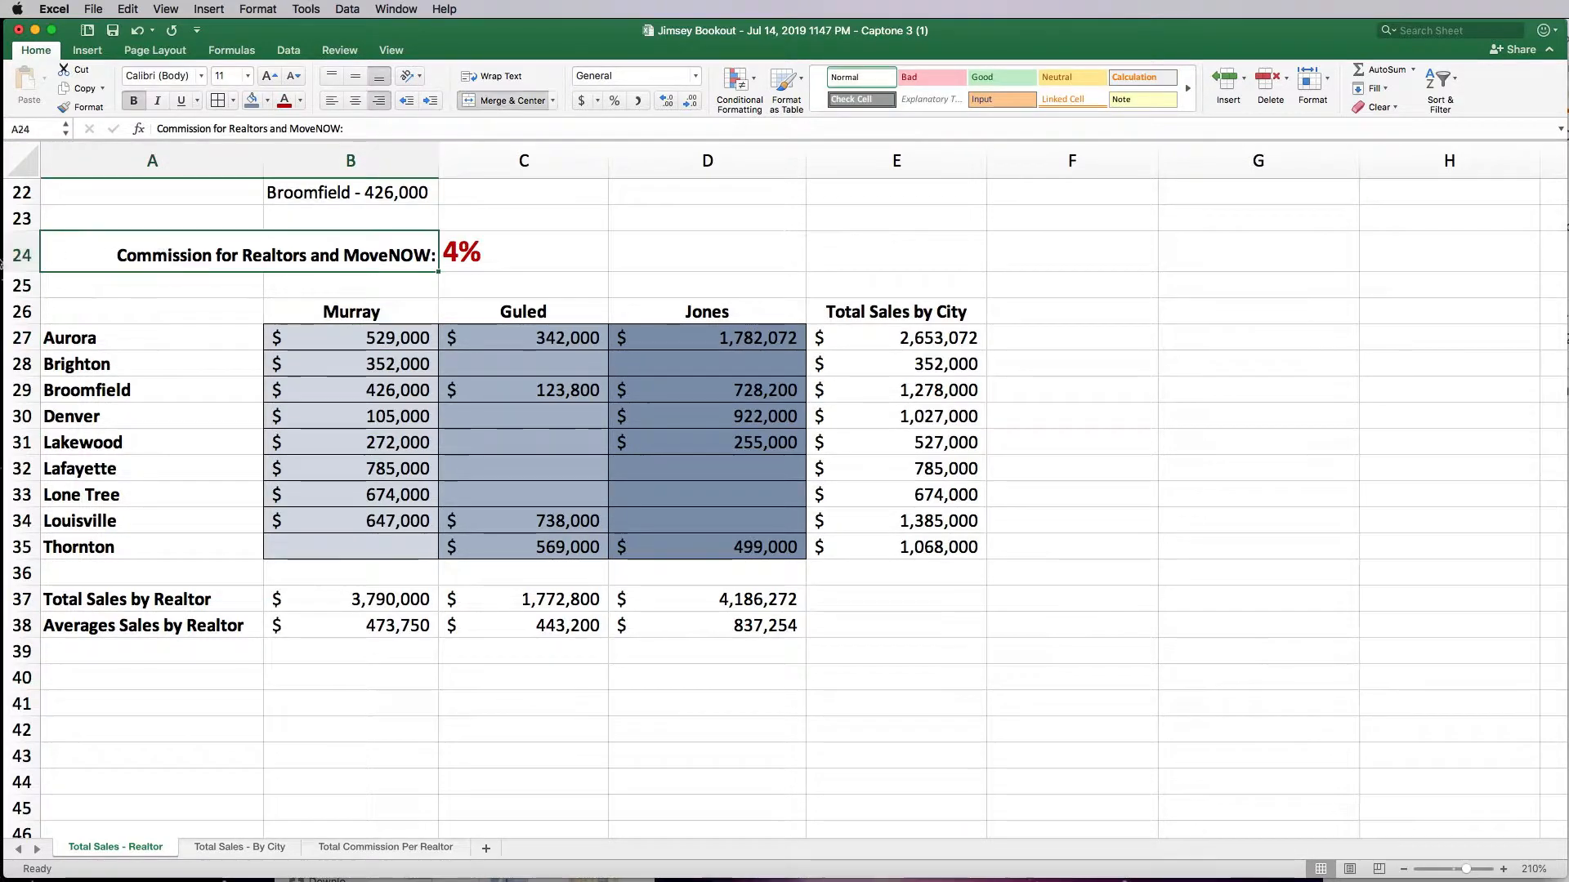
left_click(15, 255)
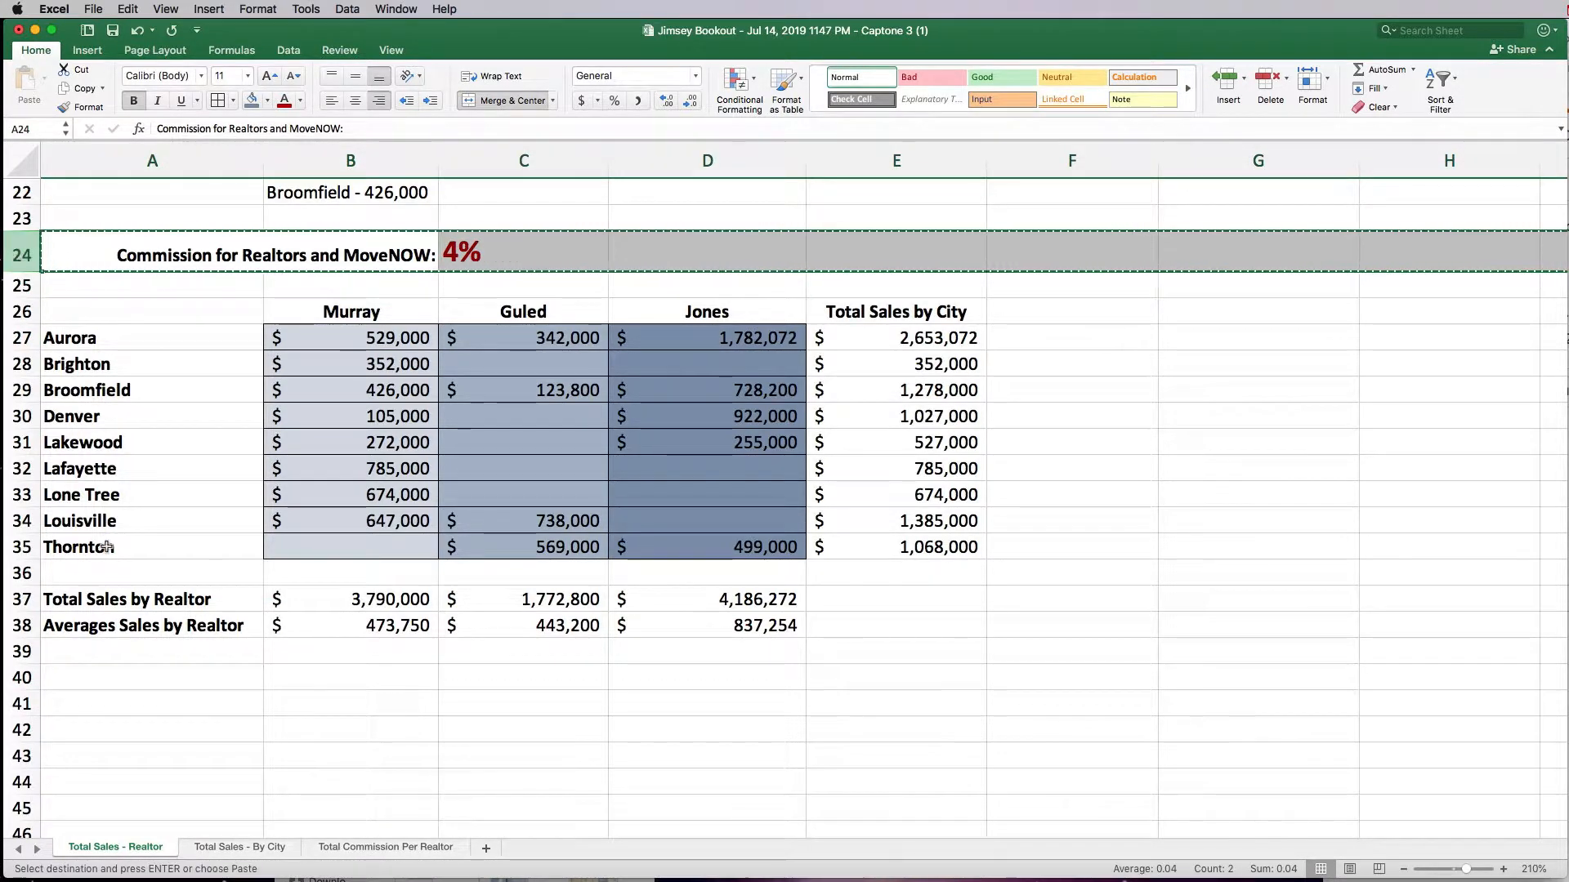
key("cmd+c")
left_click(73, 683)
key("cmd+v")
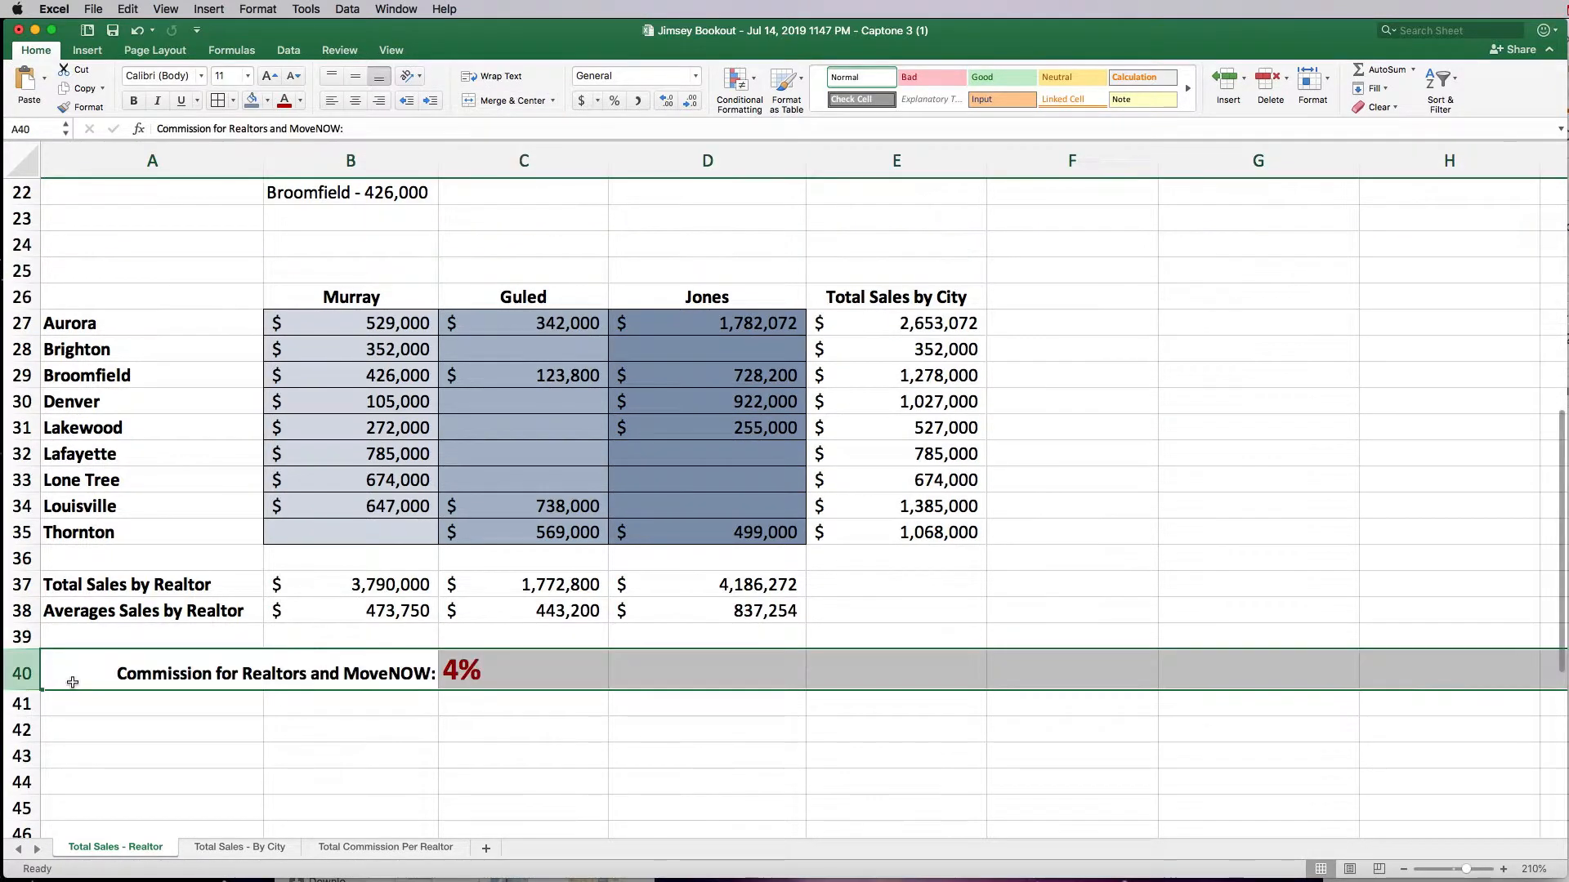
left_click(188, 277)
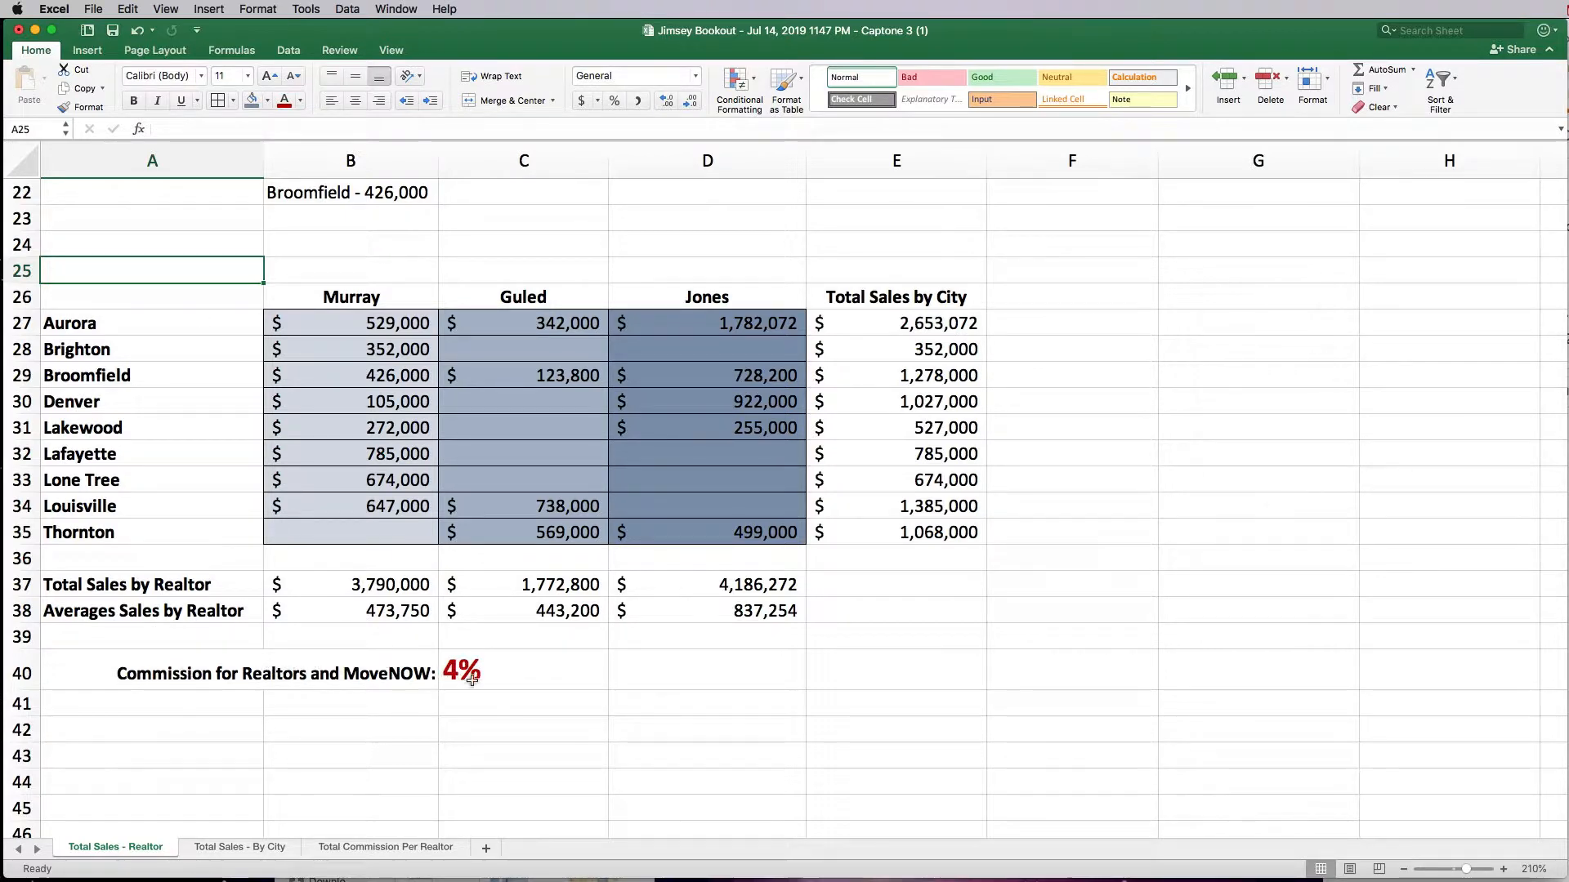
- Copy the nine city names from A27:A35 into the commission section starting at A42
left_click(296, 706)
scroll(344, 712, "down", 1)
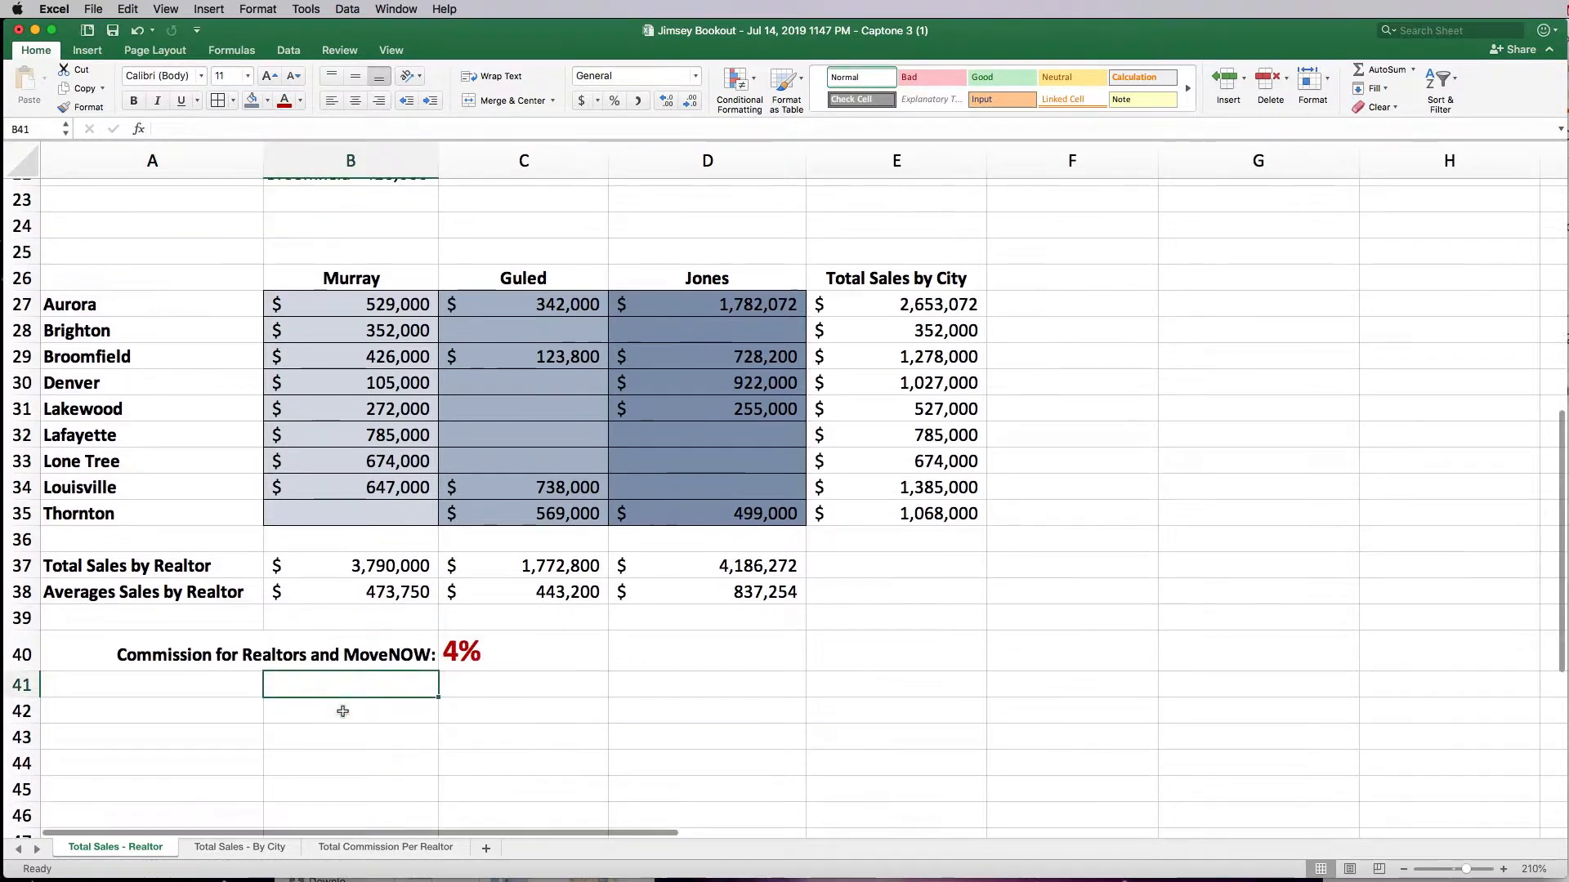
scroll(343, 712, "down", 1)
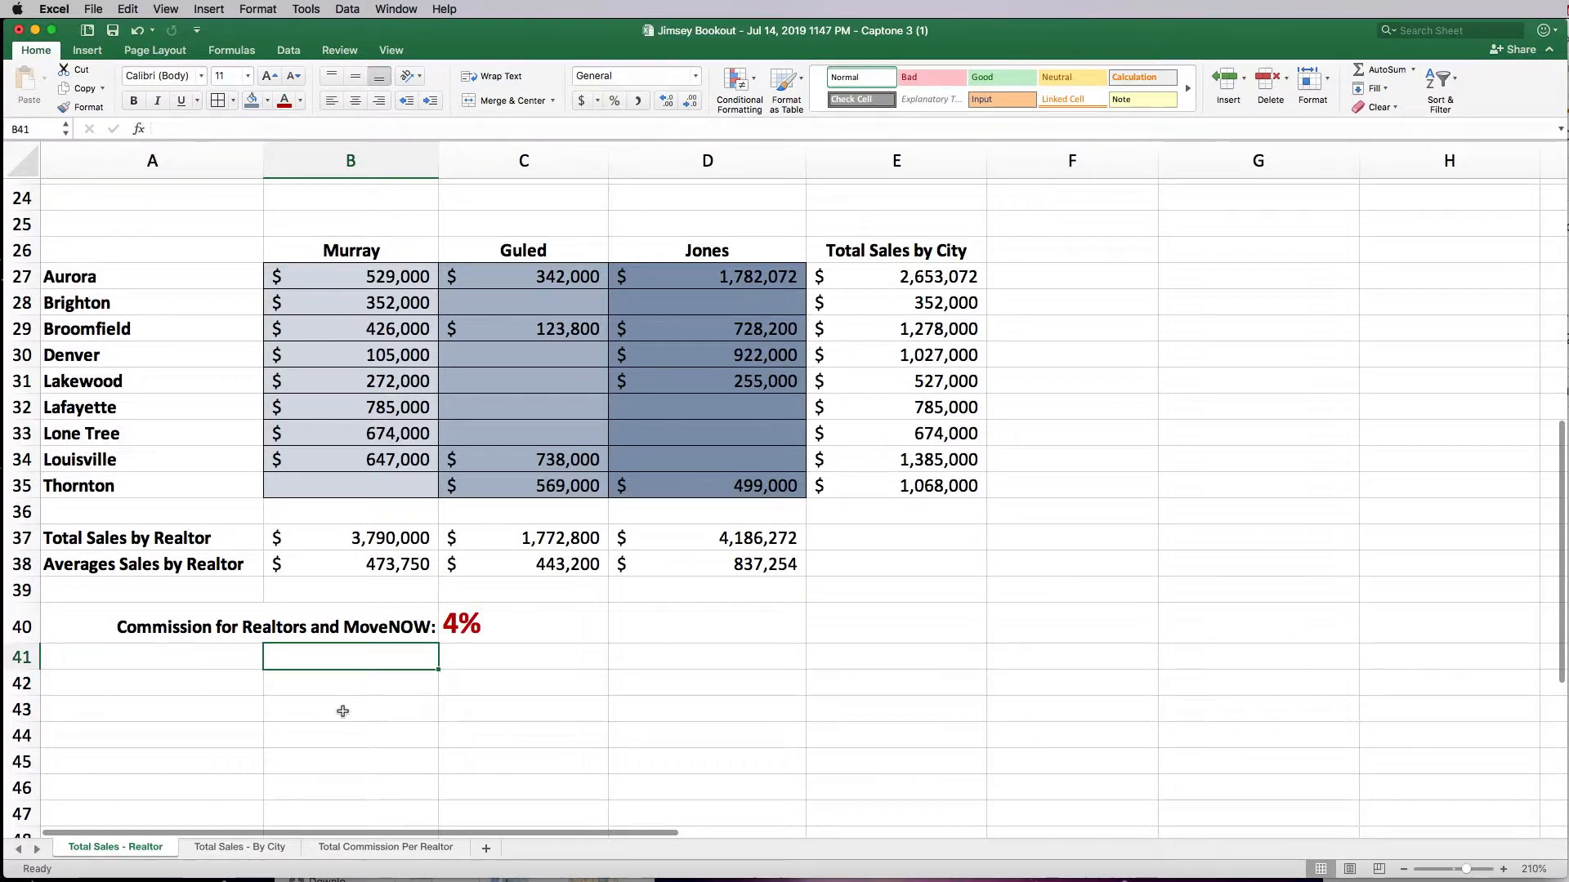
scroll(342, 712, "down", 1)
left_click_drag(92, 277, 99, 488)
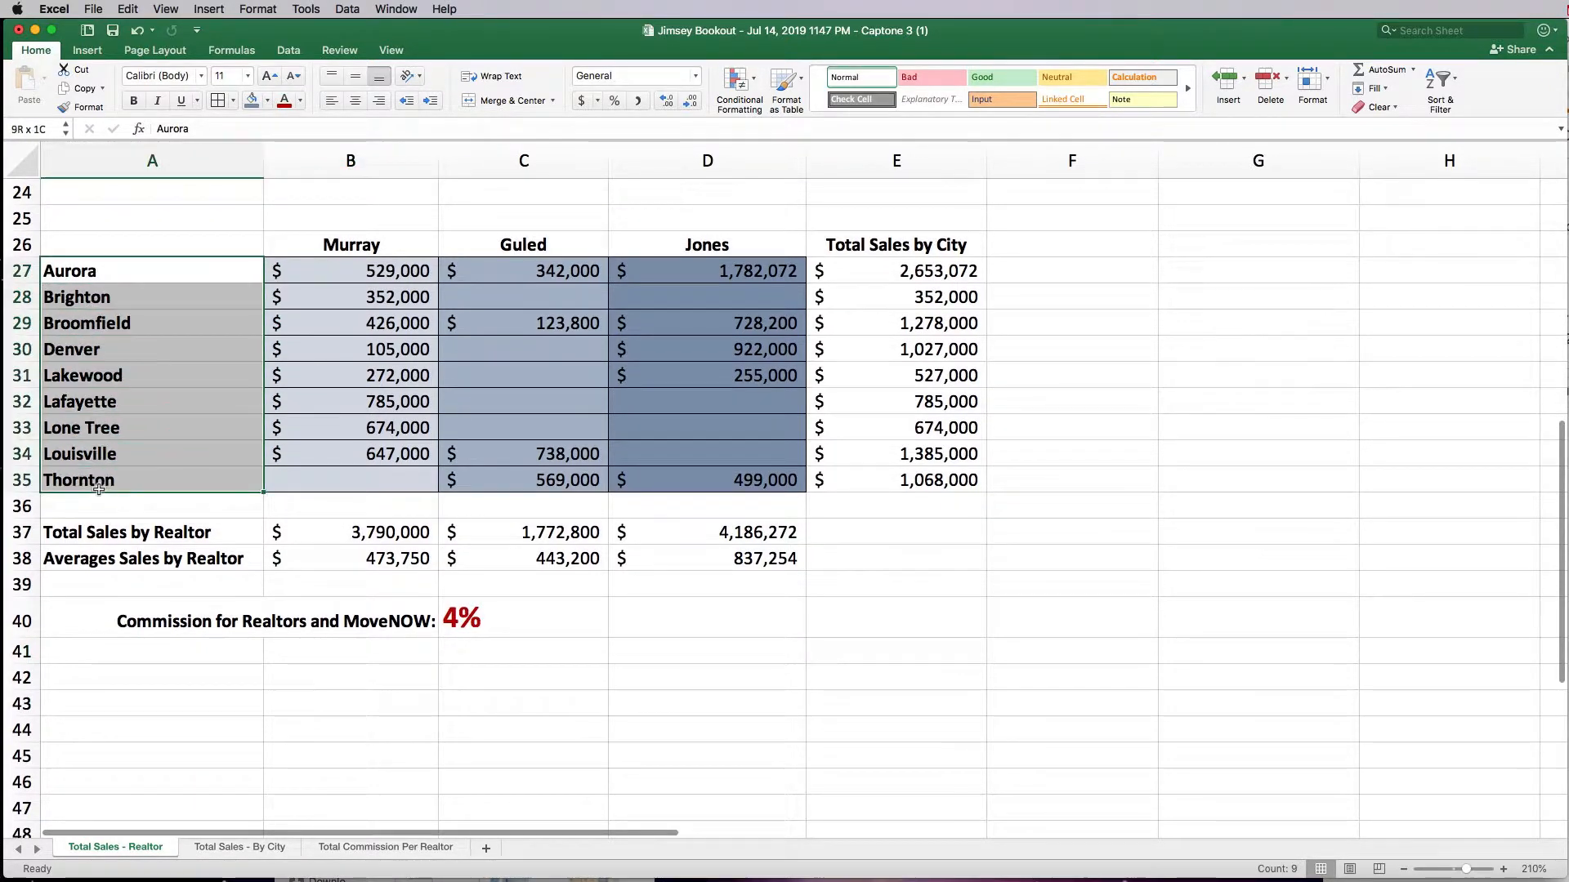
key("super+c")
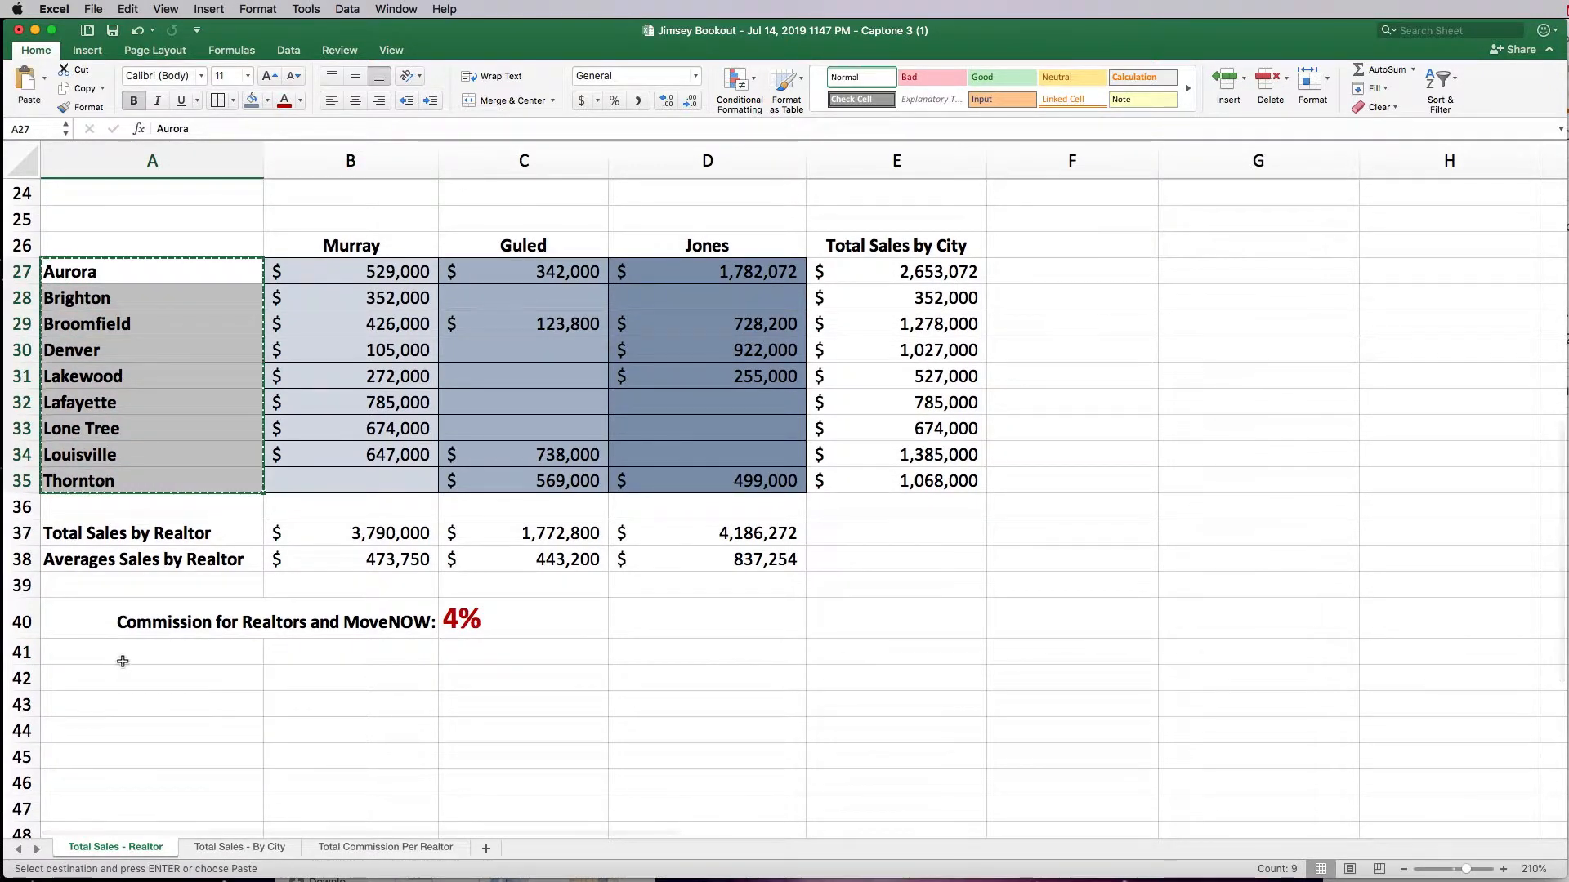
left_click(122, 661)
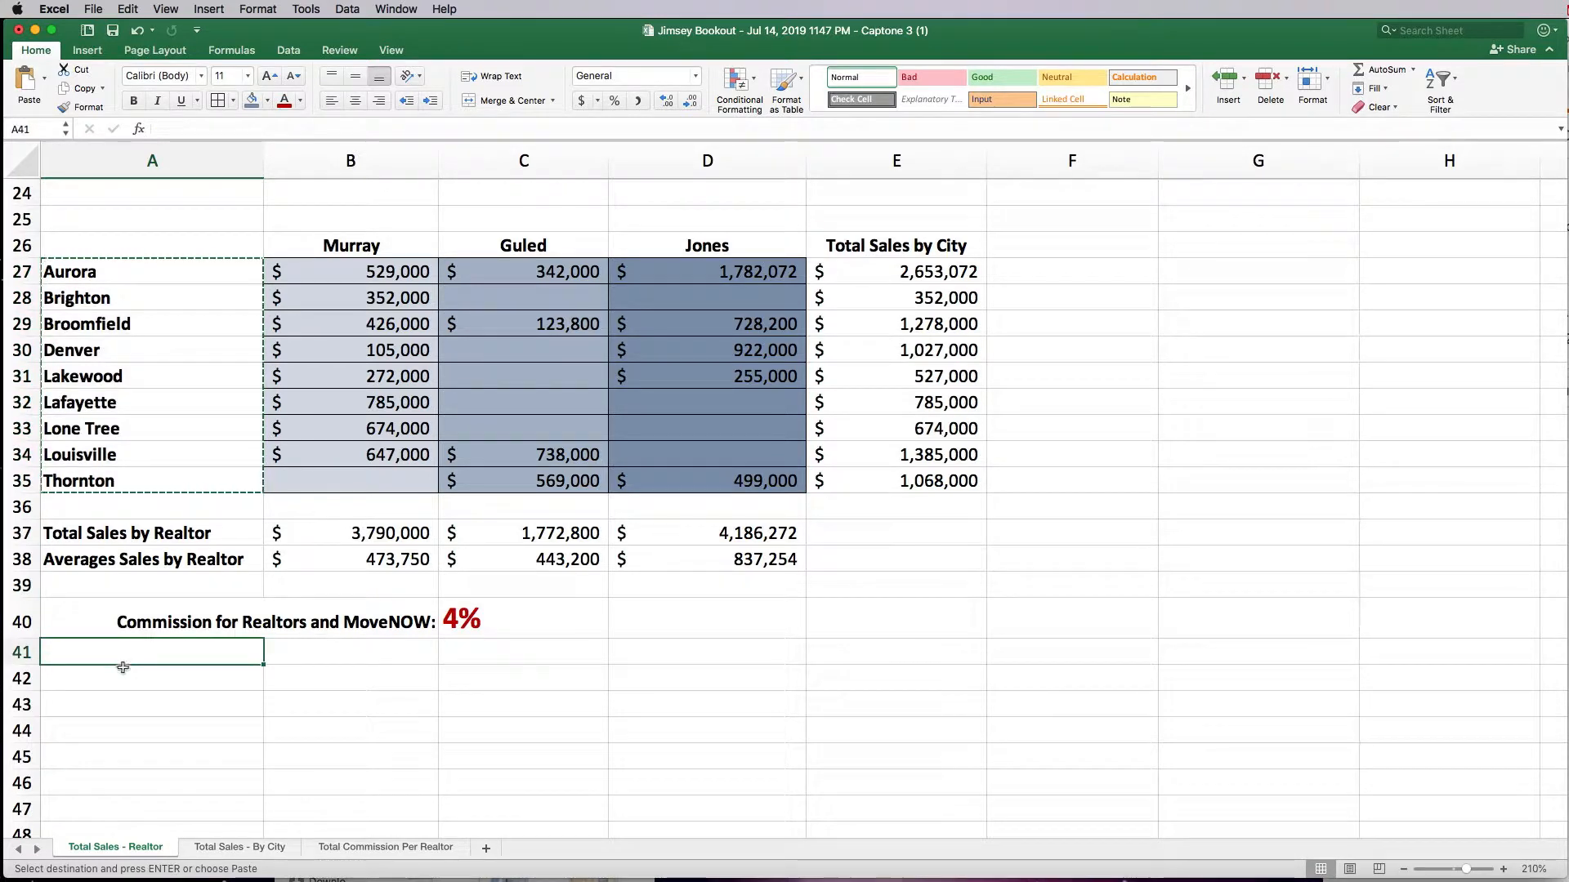
scroll(123, 668, "up", 1)
left_click(120, 682)
key("super+v")
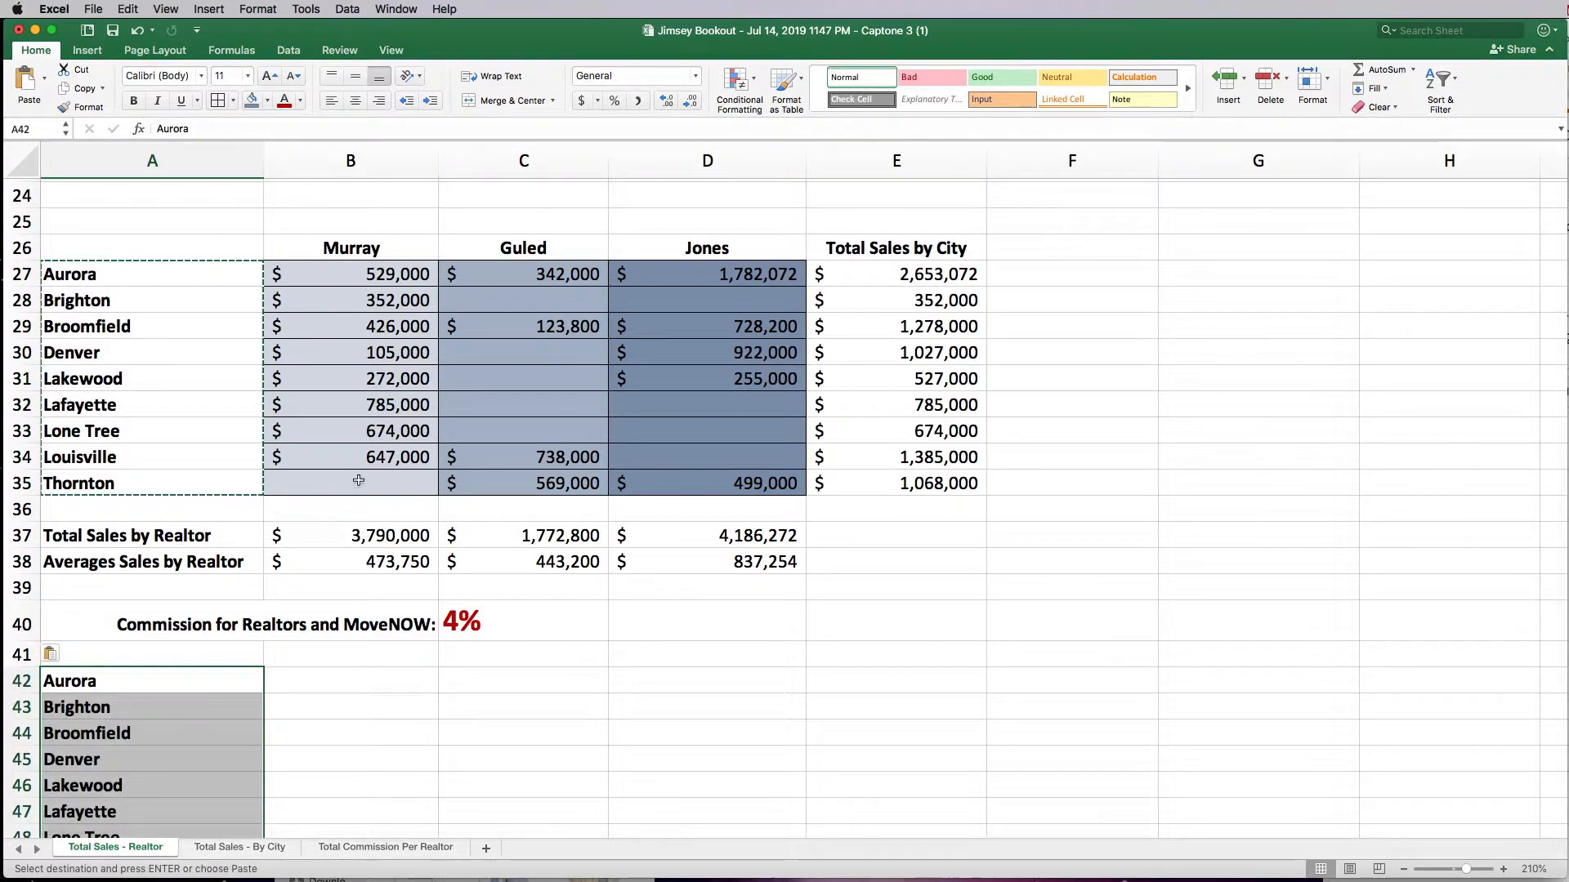
- Copy the three realtor name headers from B26:D26 into row 41, starting at B41
left_click_drag(360, 246, 656, 247)
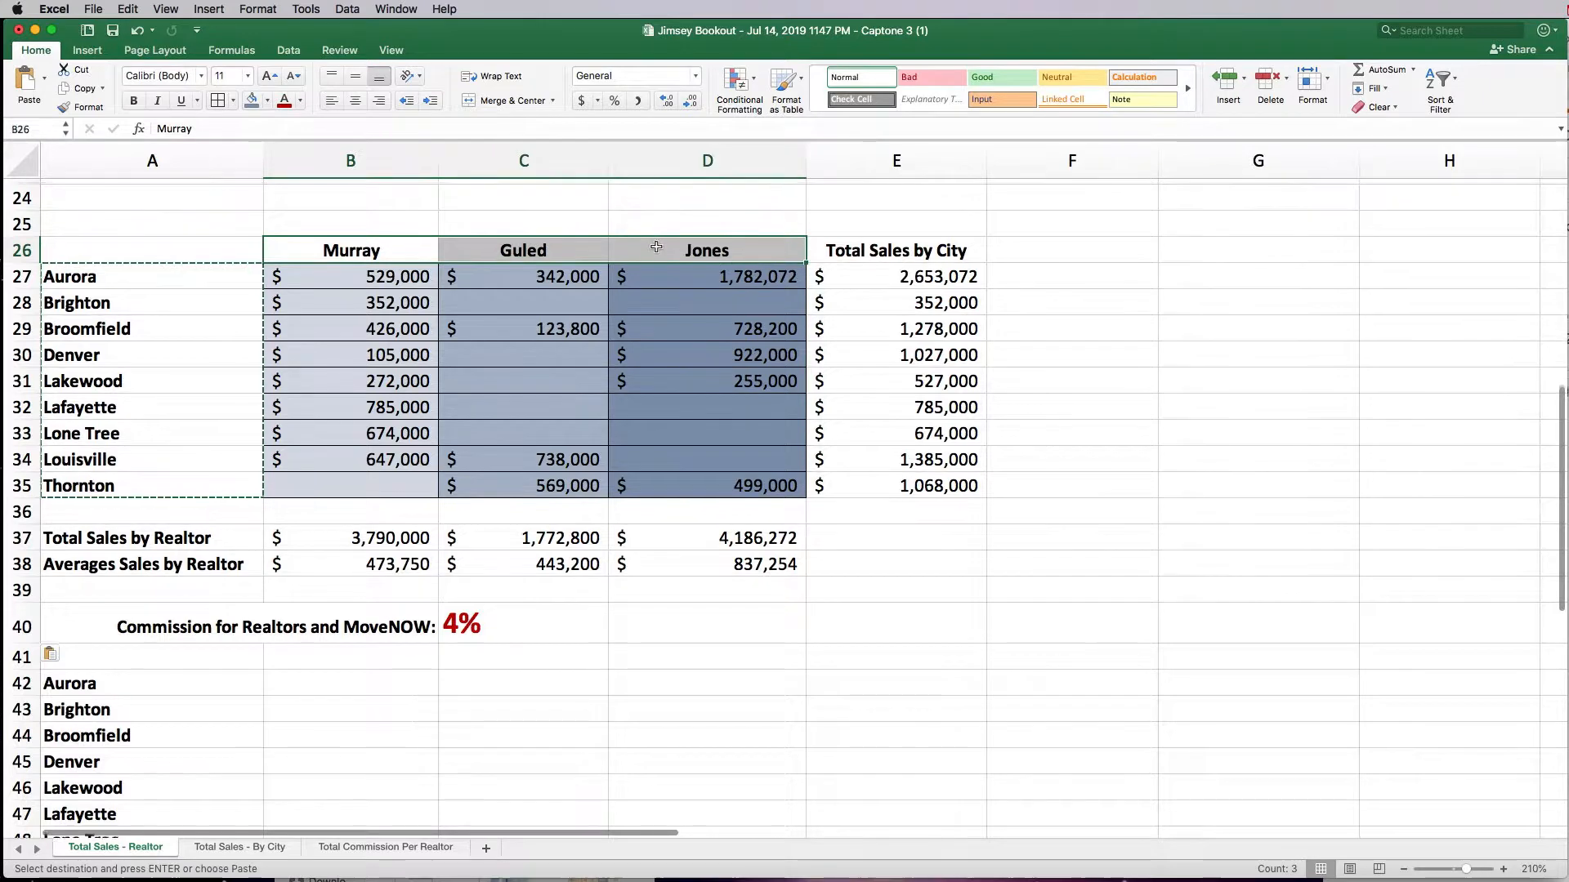
key("super+c")
left_click(391, 660)
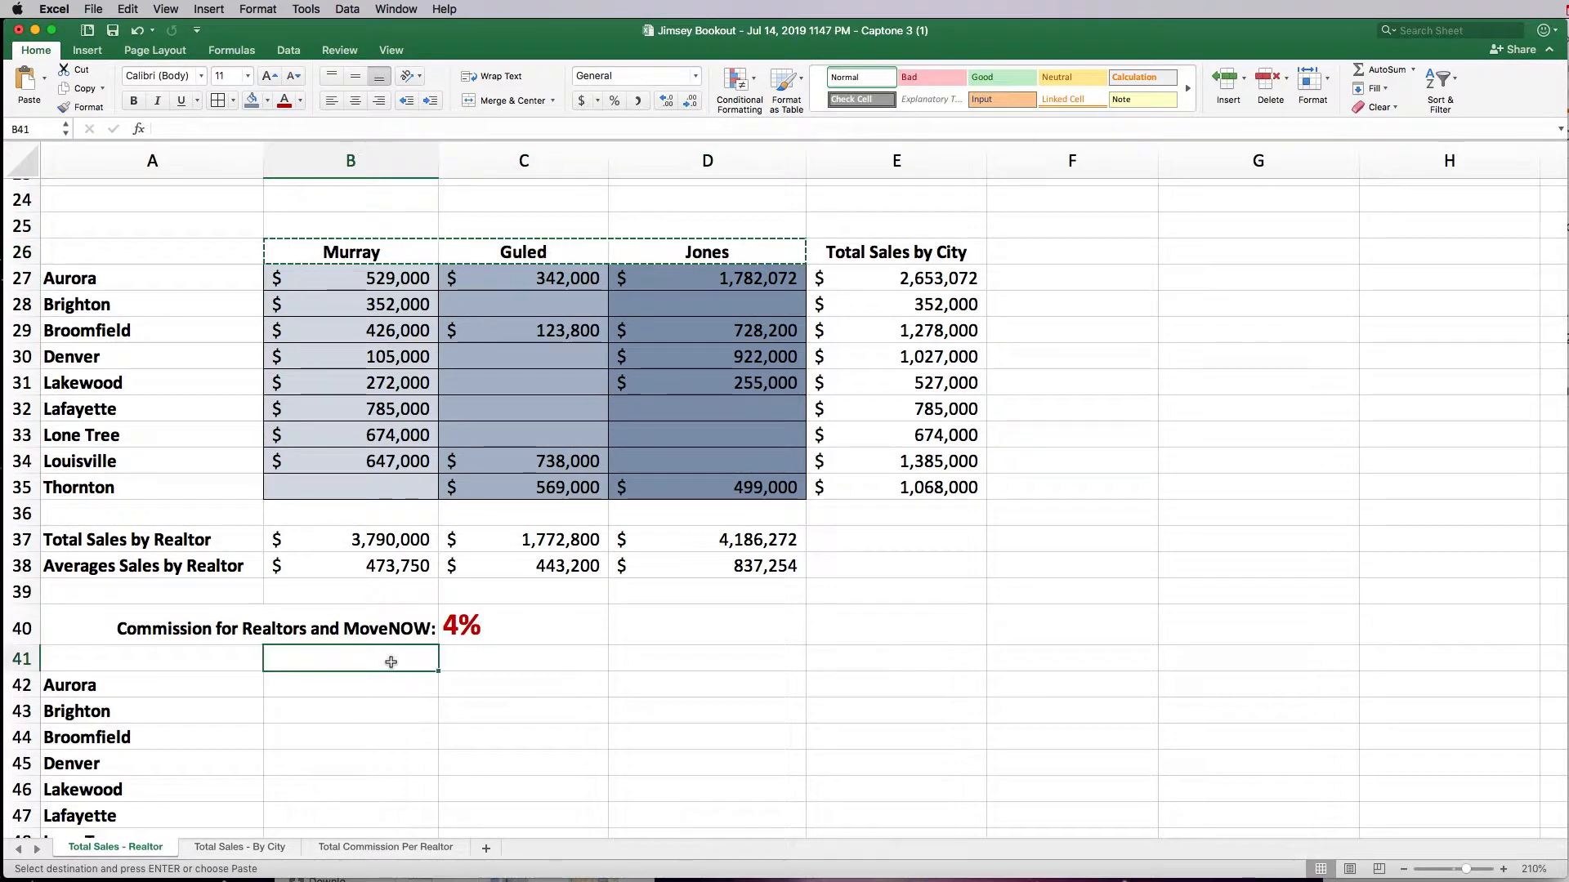
key("super+v")
scroll(406, 690, "down", 3)
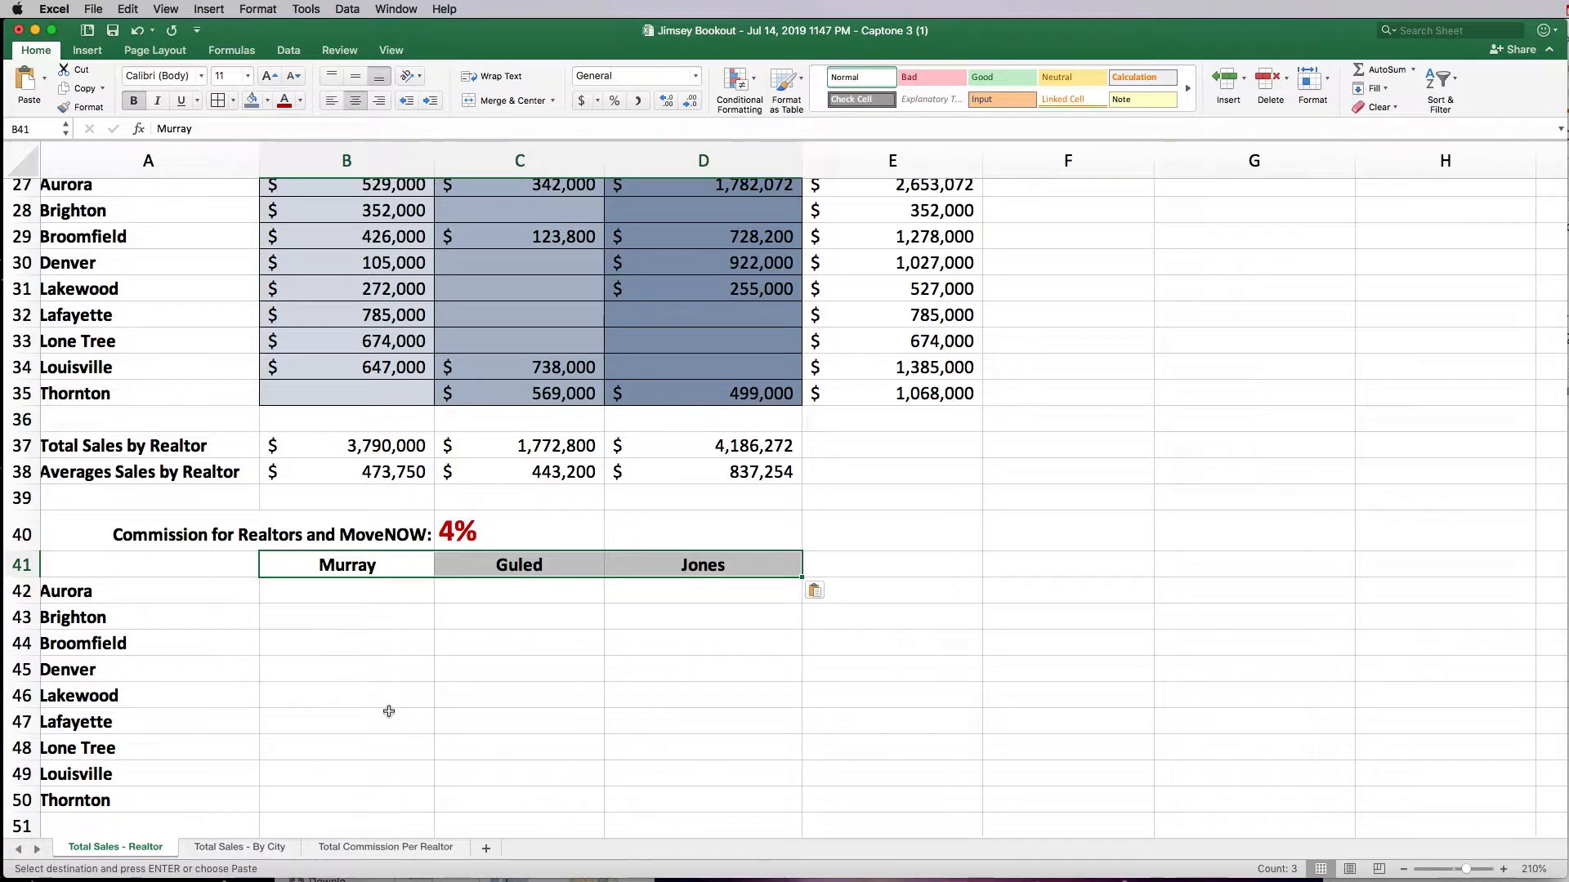
scroll(444, 631, "up", 2)
- Calculate the first realtor's Aurora commission in B42 with the formula =B27*C40
left_click(372, 695)
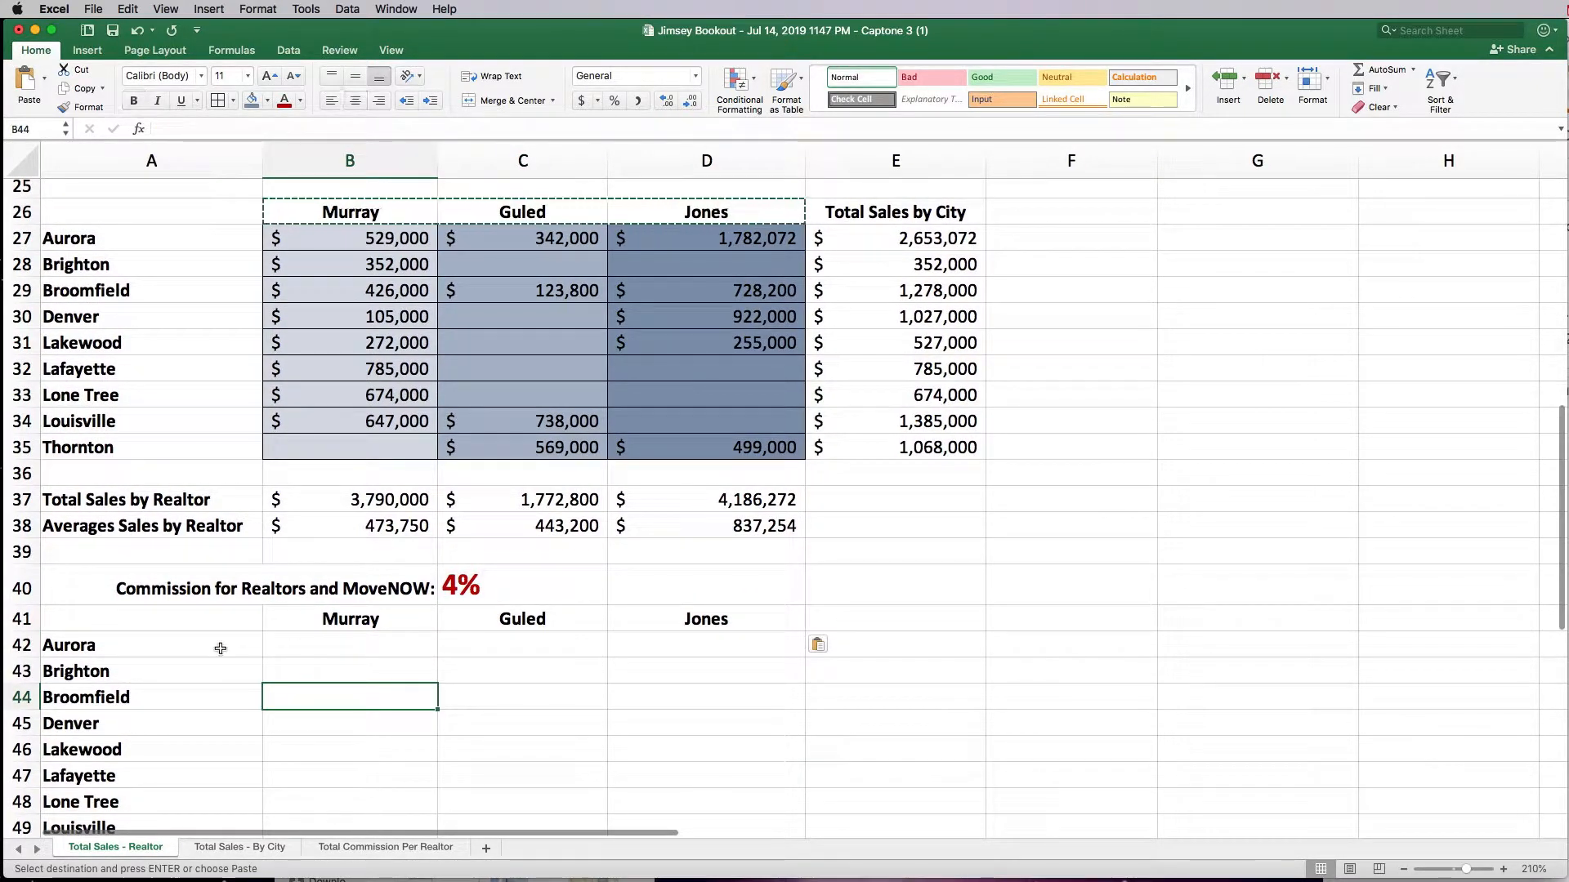
left_click(358, 644)
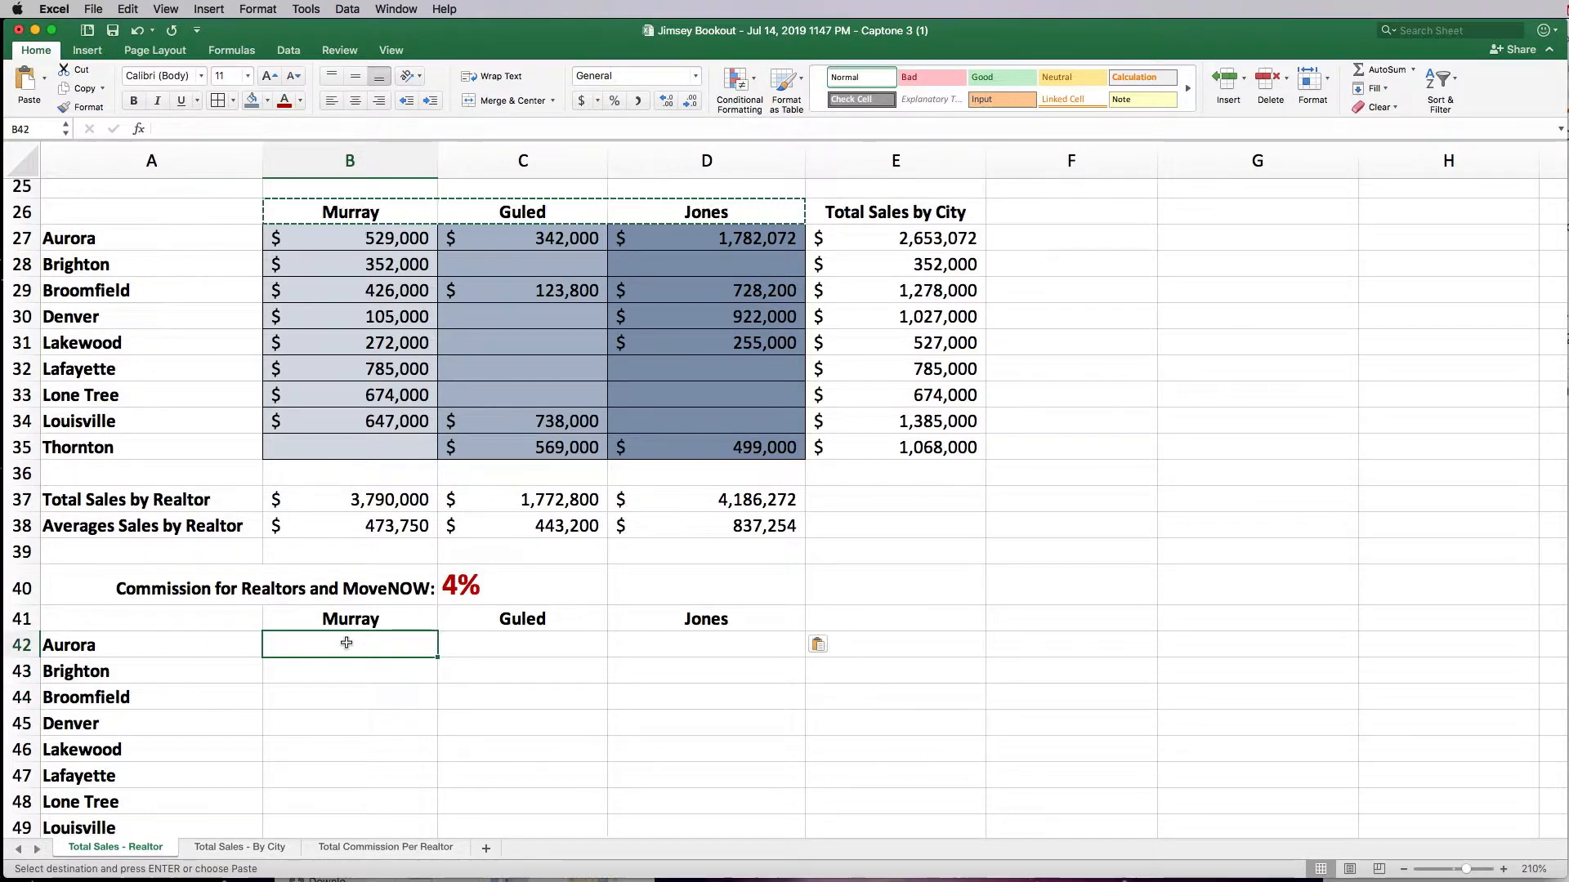
type("=")
left_click(348, 235)
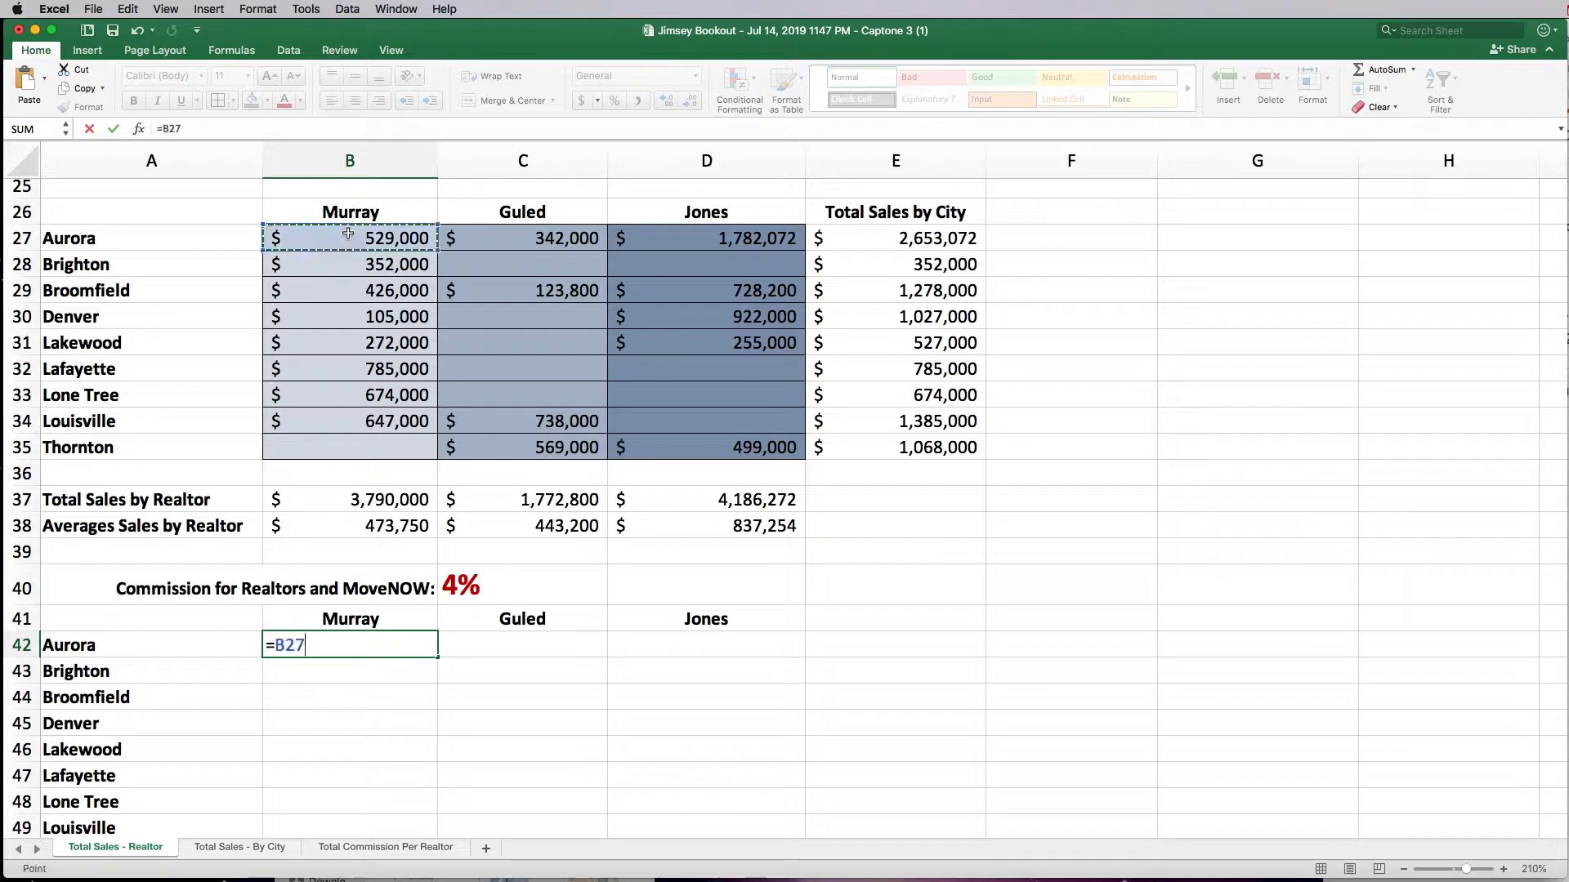
type("*")
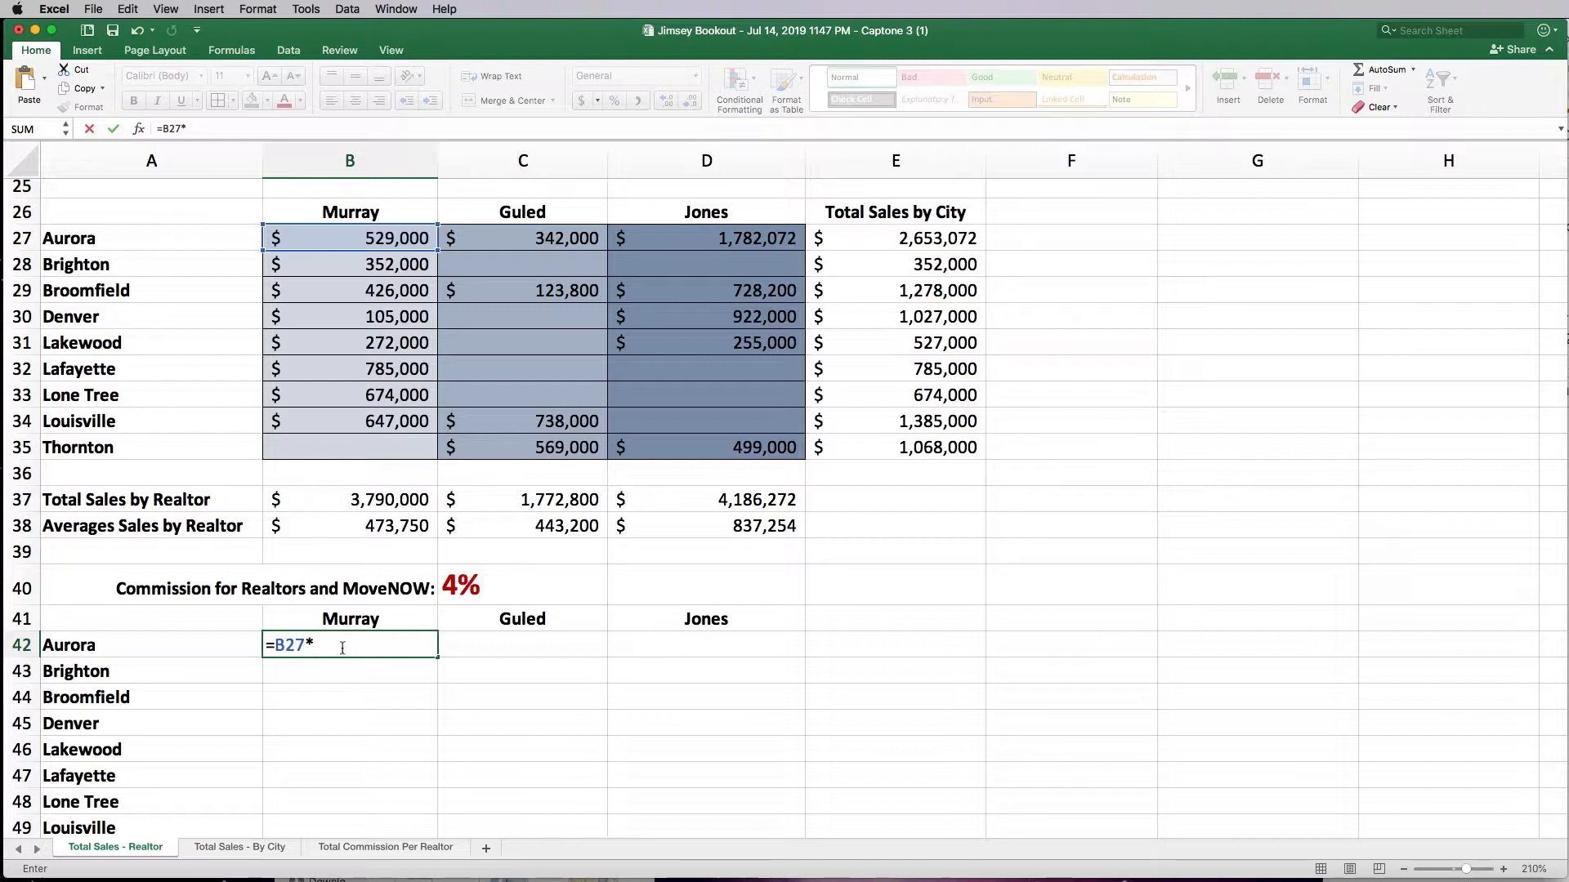
left_click(455, 588)
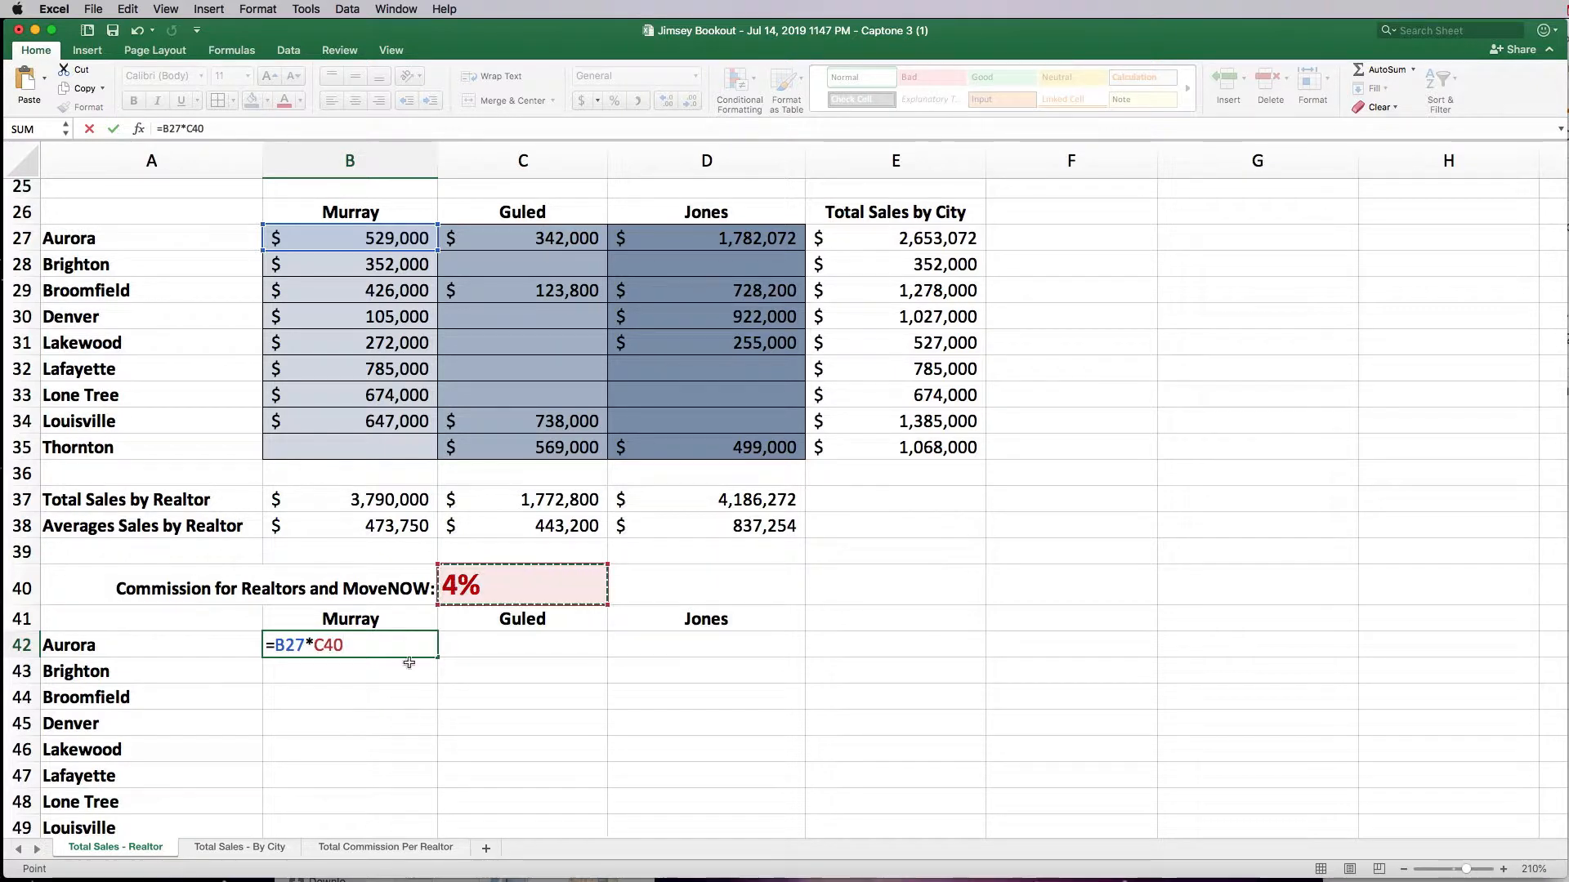
key("Return")
- Try to fill the Aurora commission formula from B42 down to the Brighton row in B43
left_click(349, 646)
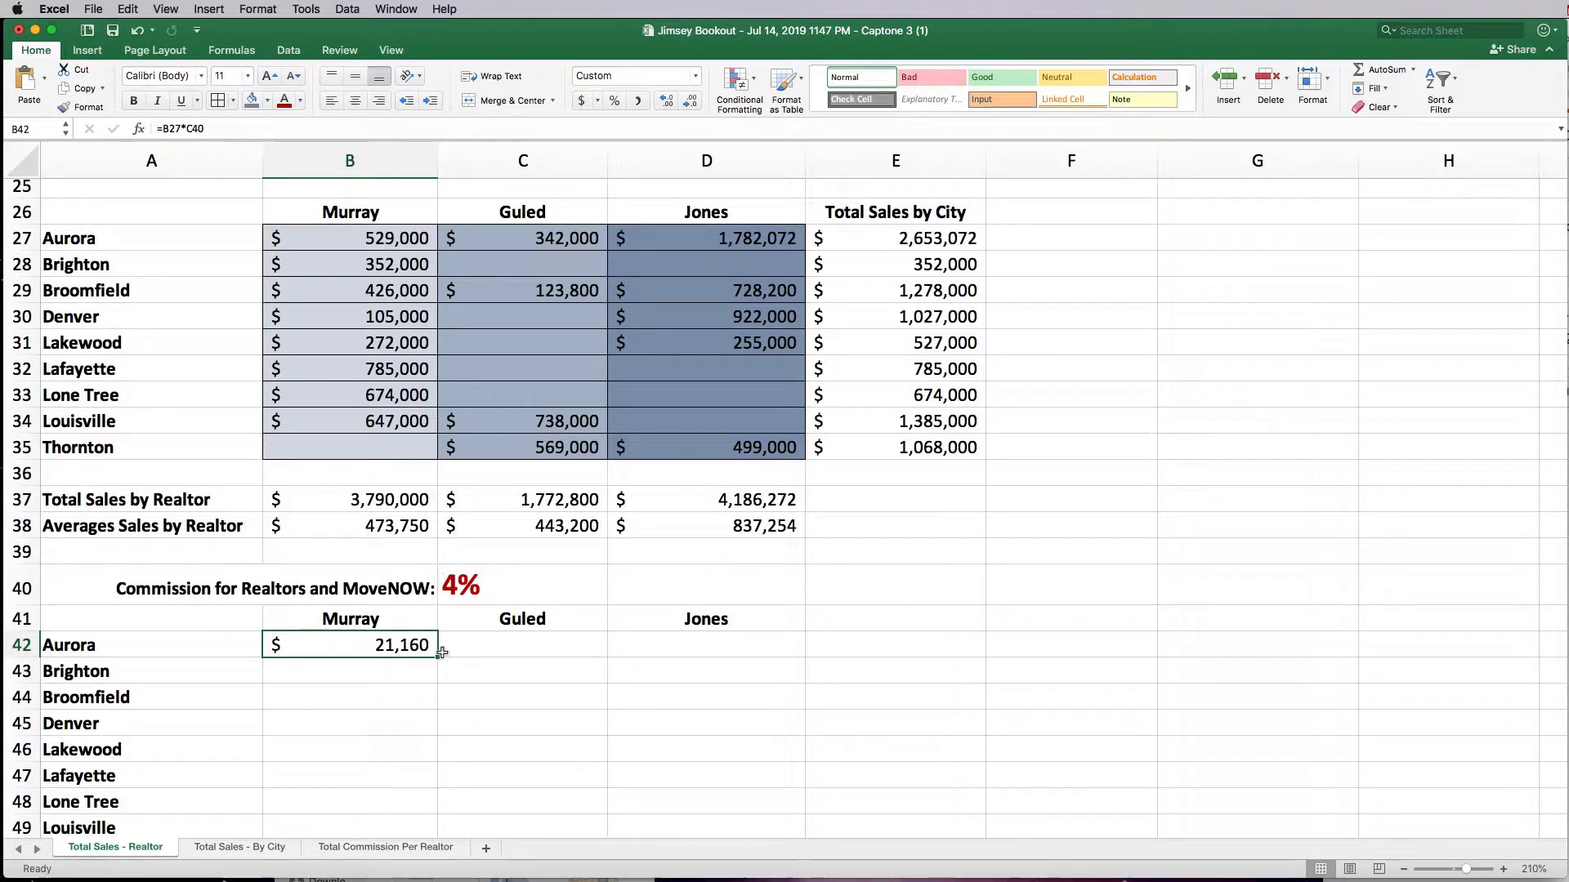
left_click_drag(437, 661, 434, 680)
left_click(405, 726)
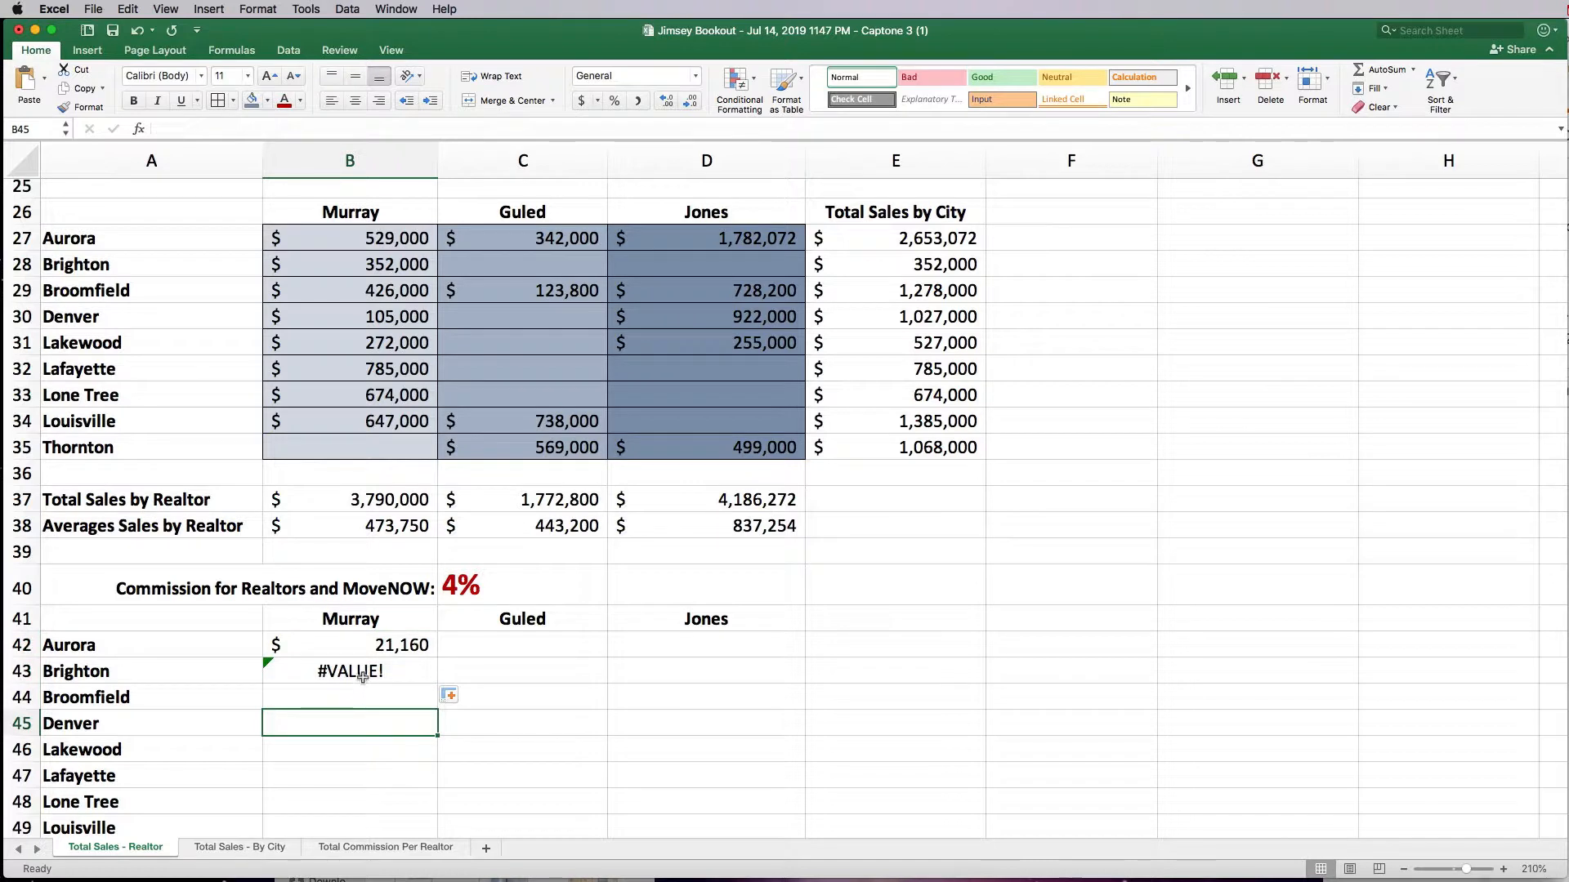
- Open the help on the #VALUE! error in B43, close it, and undo the formula fill
left_click(362, 675)
left_click(244, 670)
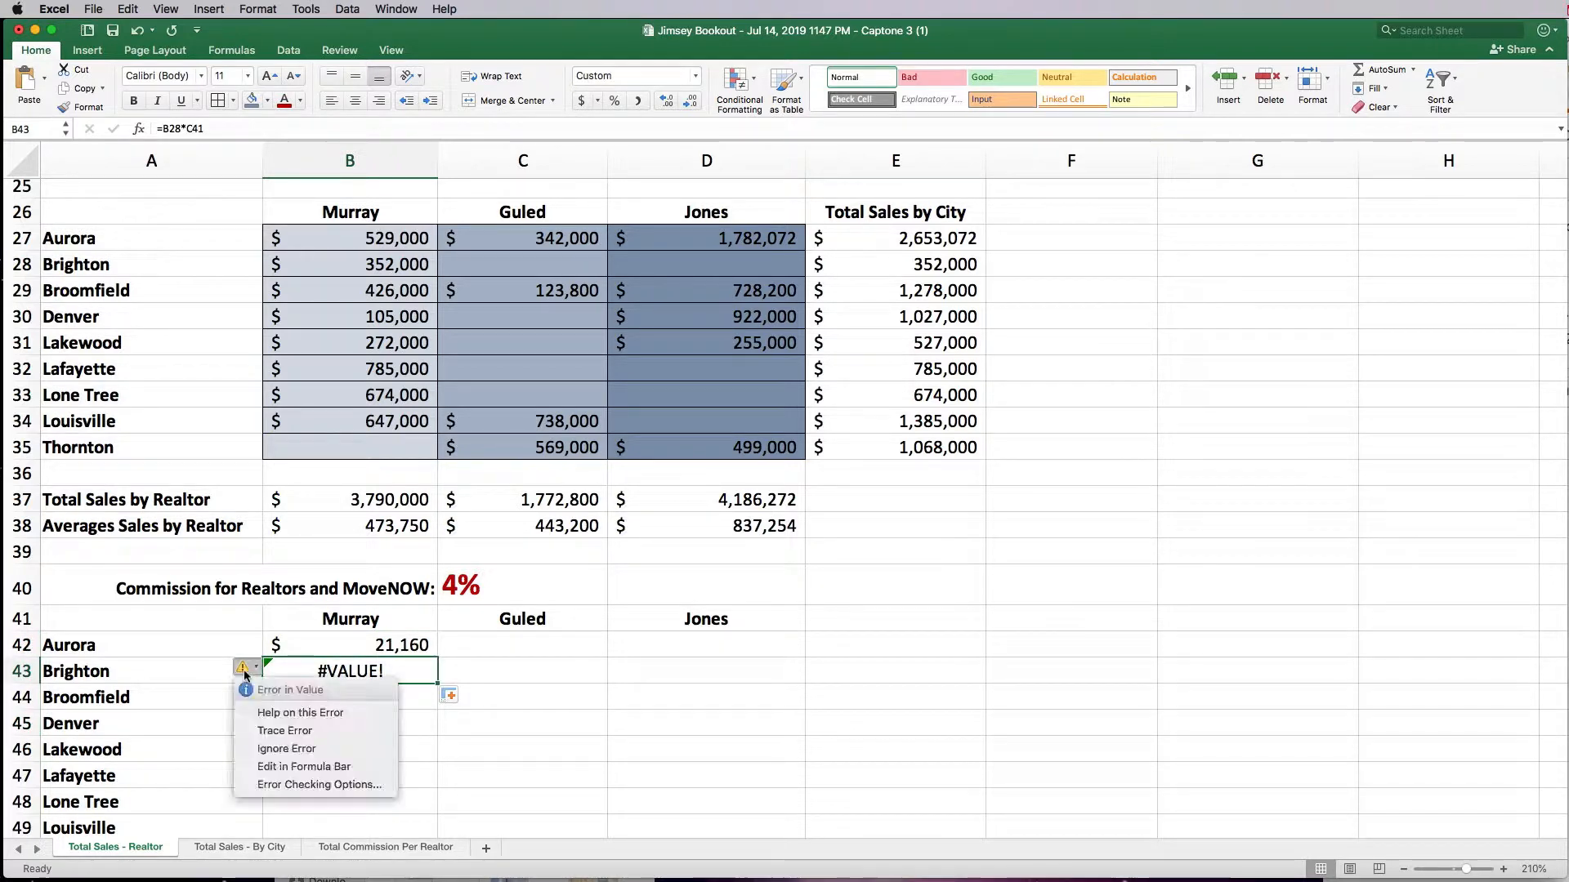
left_click(297, 713)
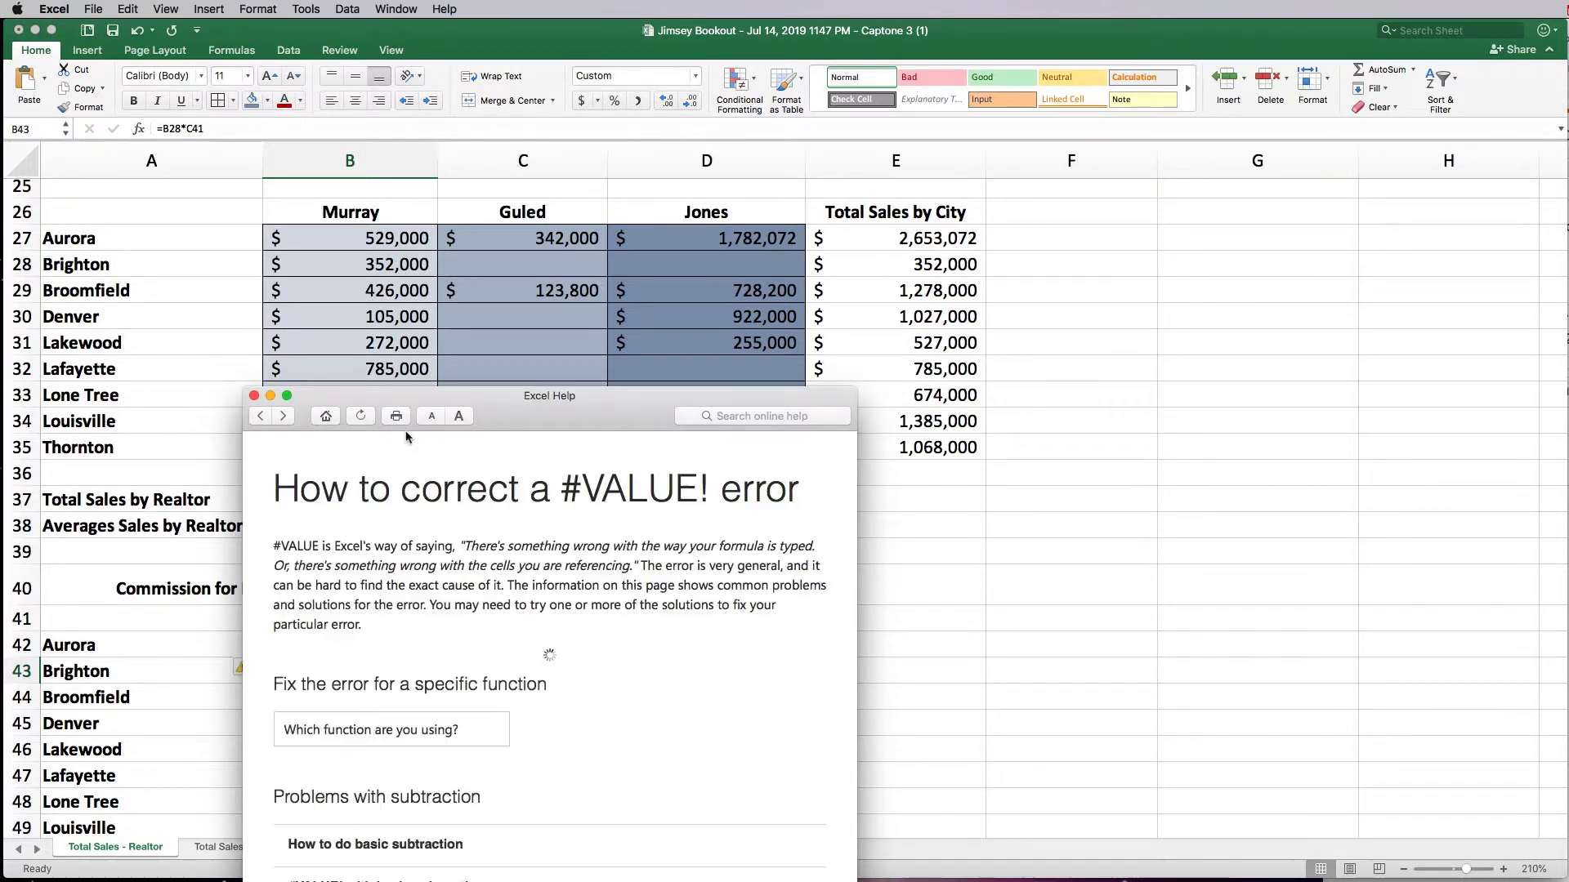
left_click(254, 395)
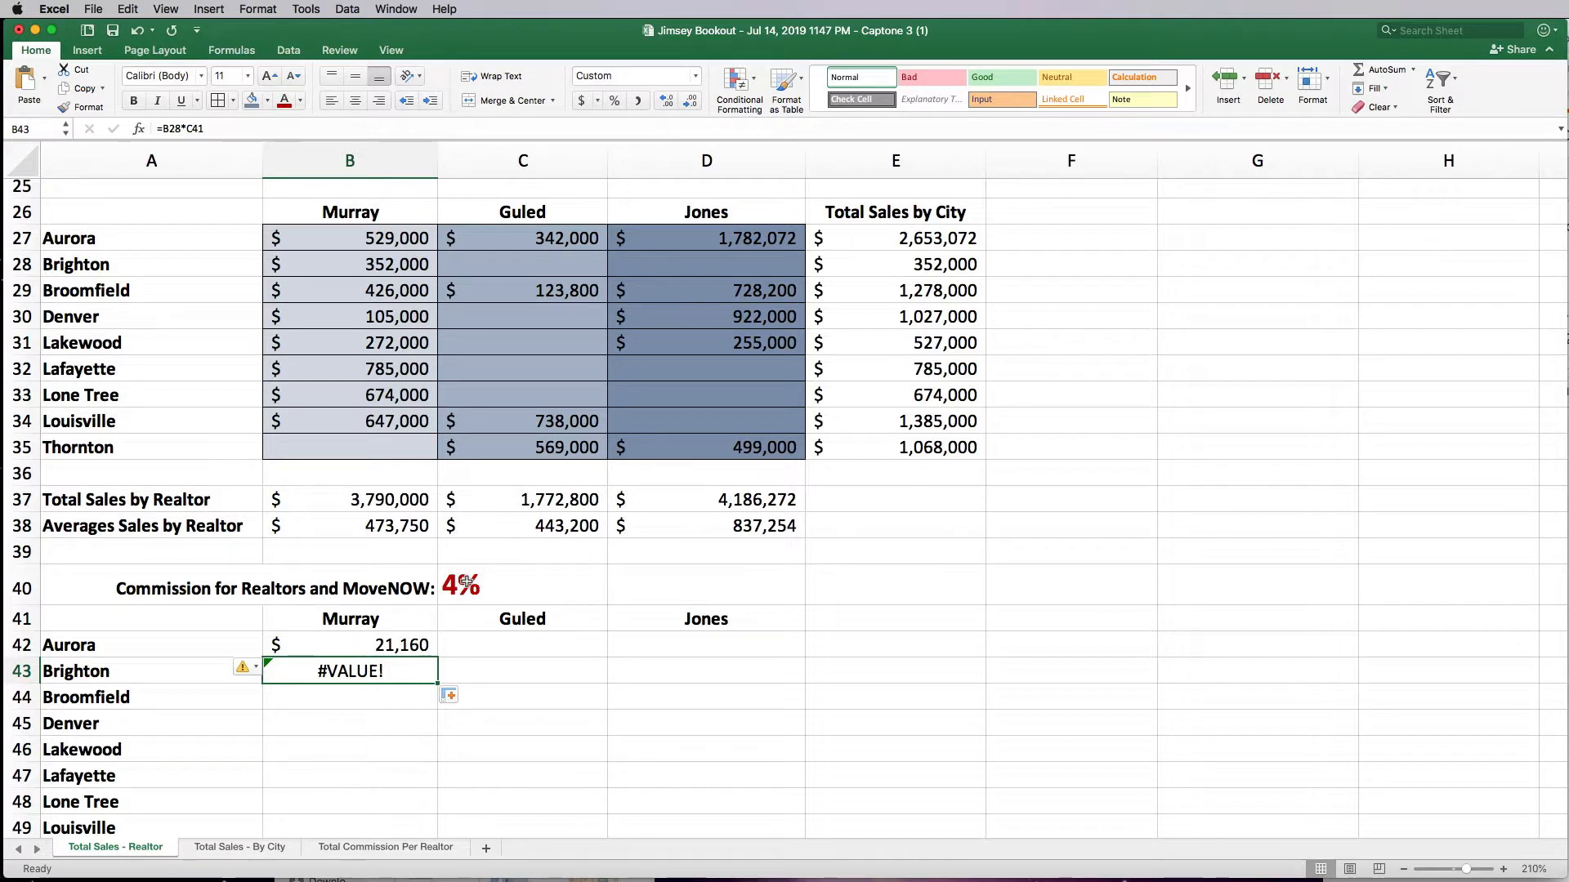
key("super+z")
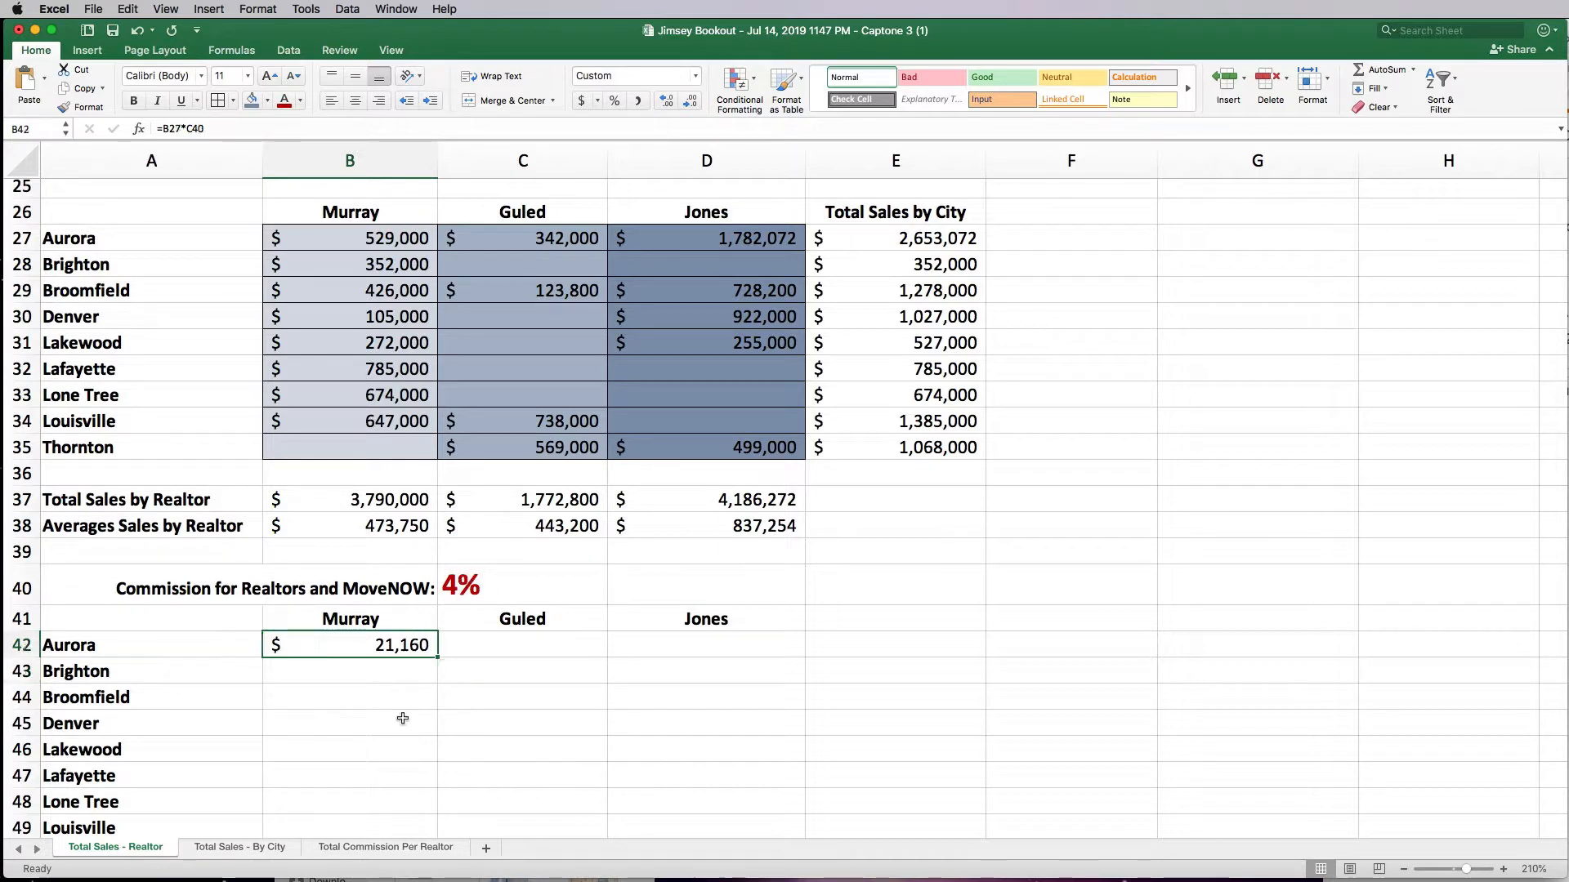
- Make the commission rate reference in B42 absolute so that the formula reads =B27*$C$40
left_click(189, 129)
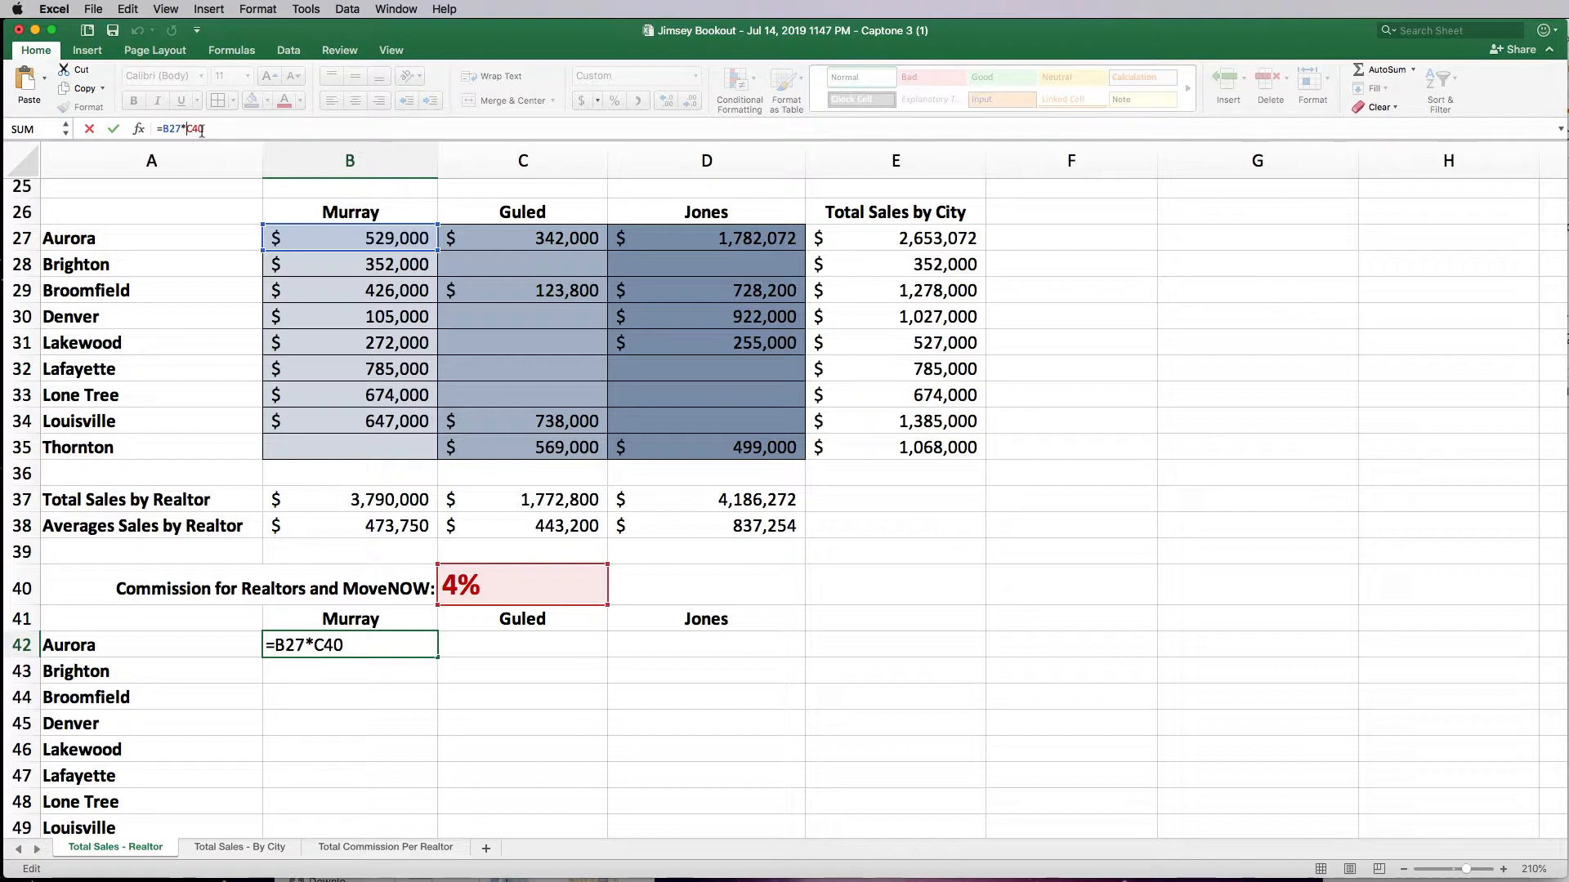
type("$C$")
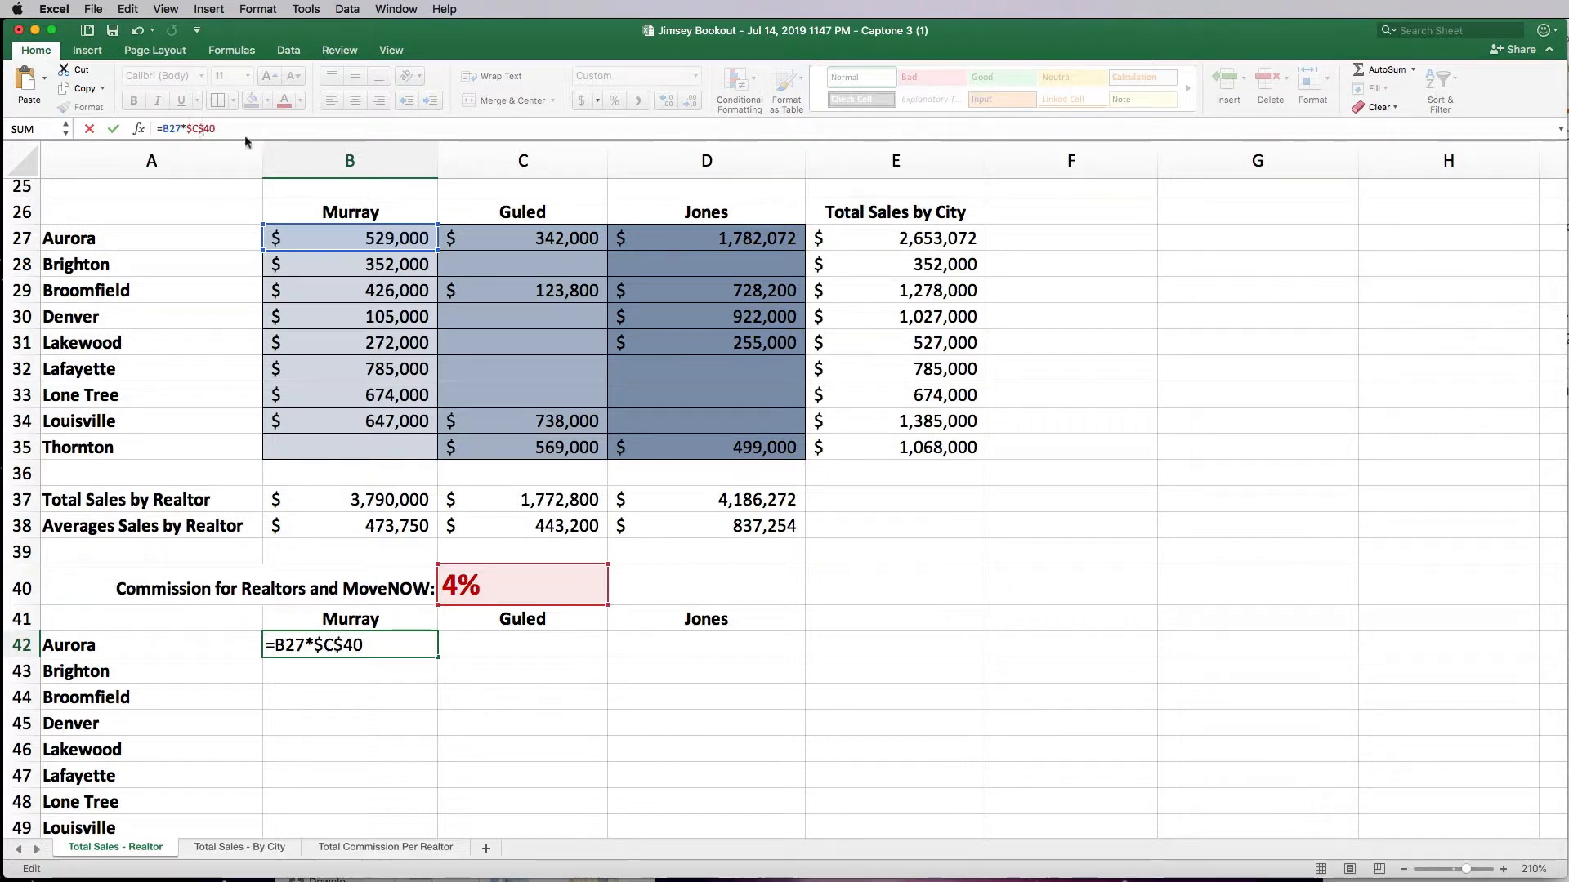
key("Return")
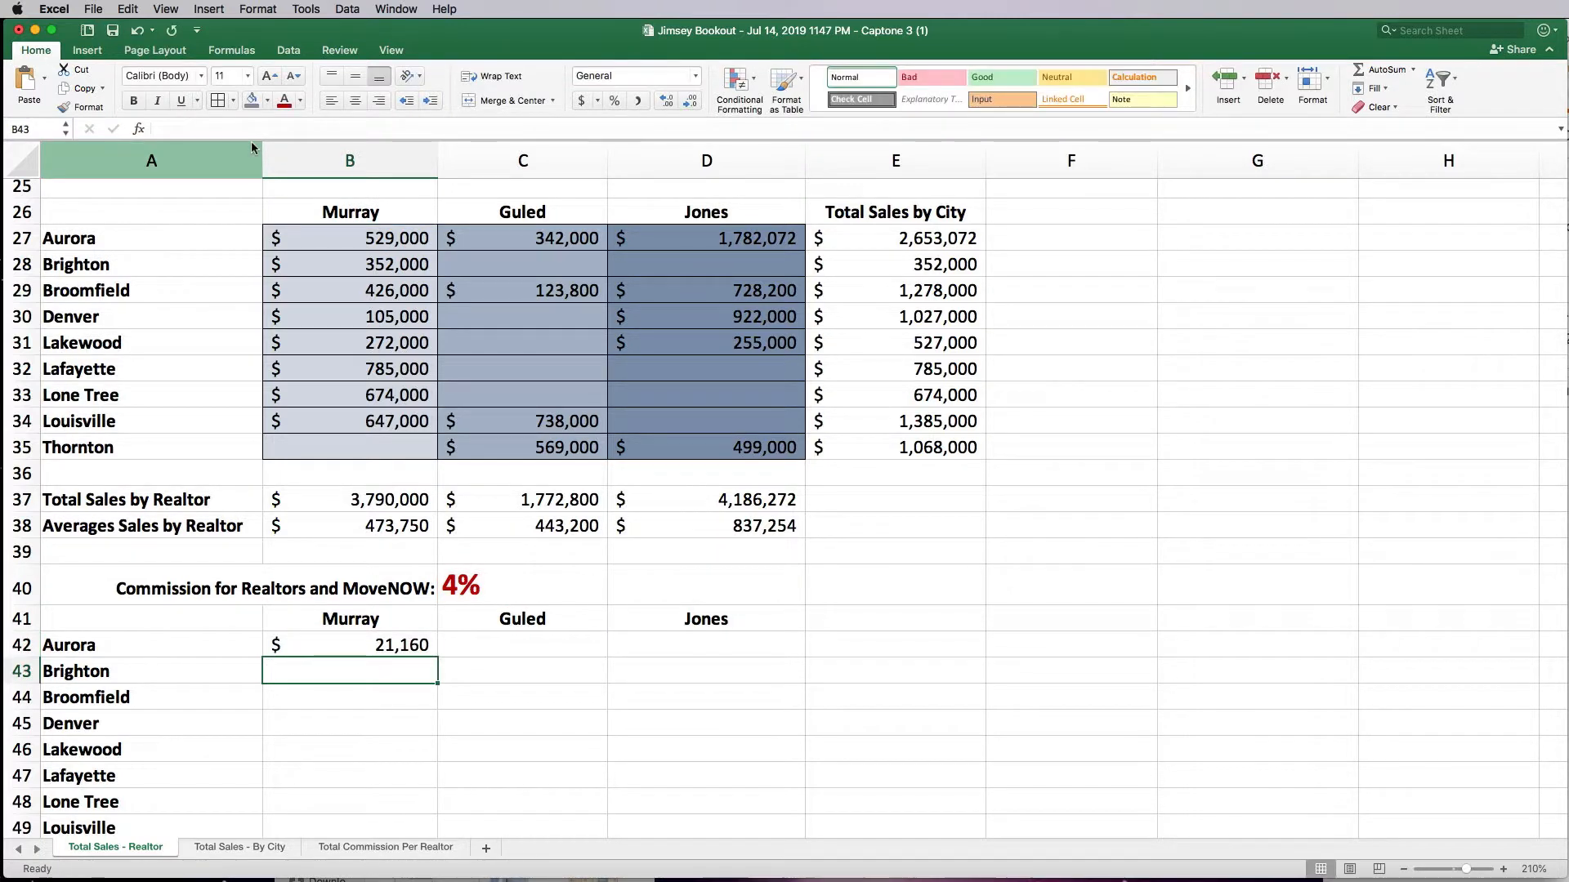
- Fill the Aurora commission formula from B42 down through the Thornton row in B50
scroll(417, 666, "down", 3)
left_click(399, 569)
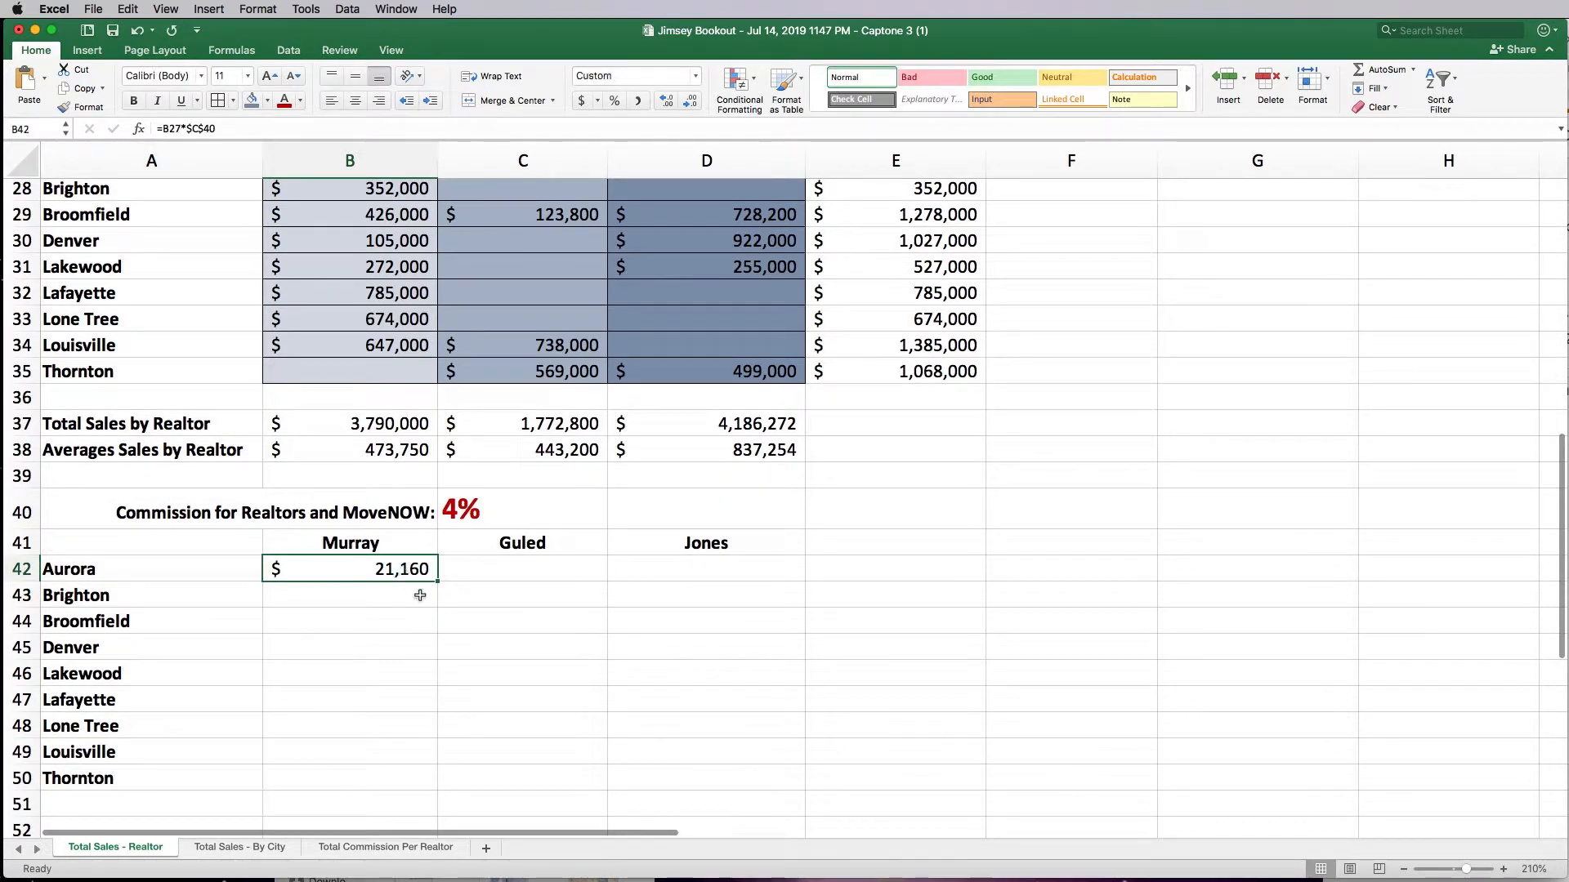
left_click_drag(436, 617, 425, 789)
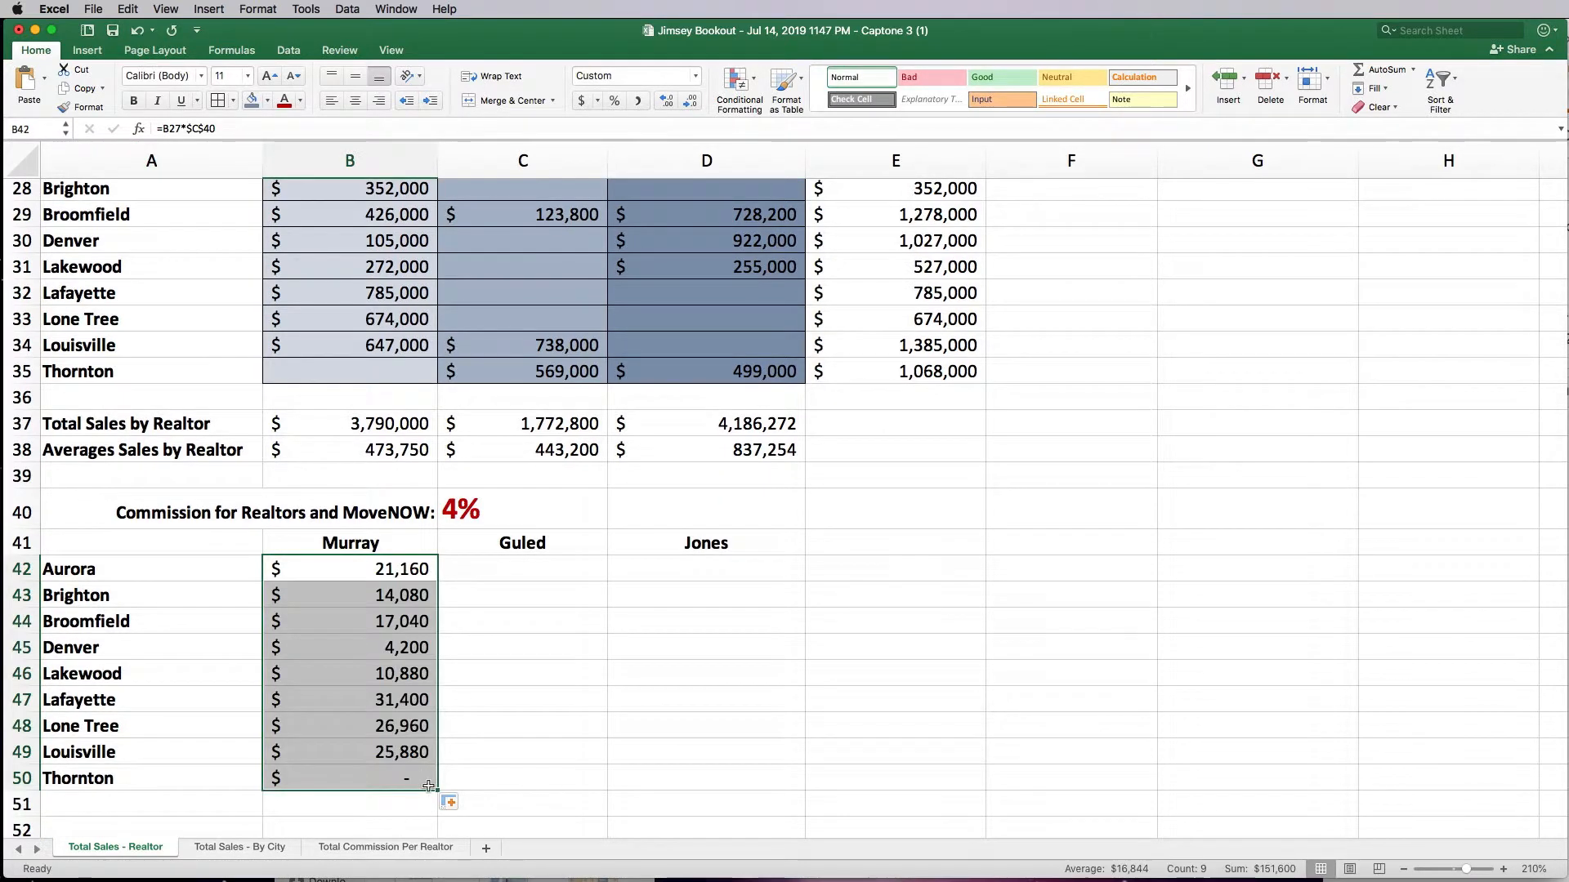
- Check the filled commission formulas for Brighton and Broomfield in B43 and B44 against the sales table
left_click(382, 595)
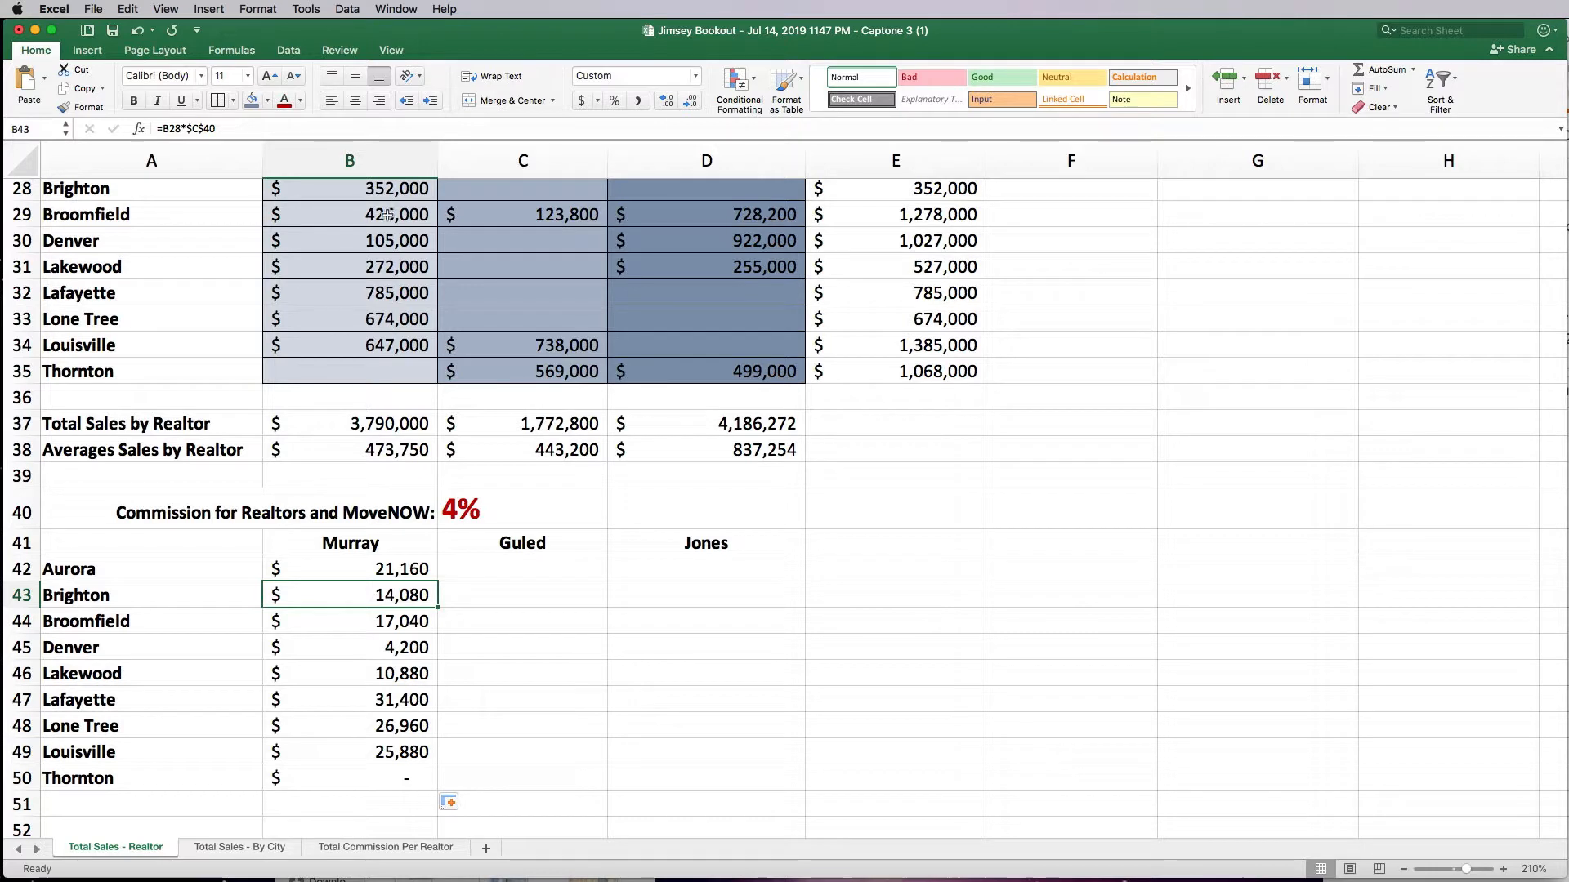
left_click(397, 625)
left_click(399, 597)
scroll(400, 598, "up", 2)
scroll(400, 597, "up", 1)
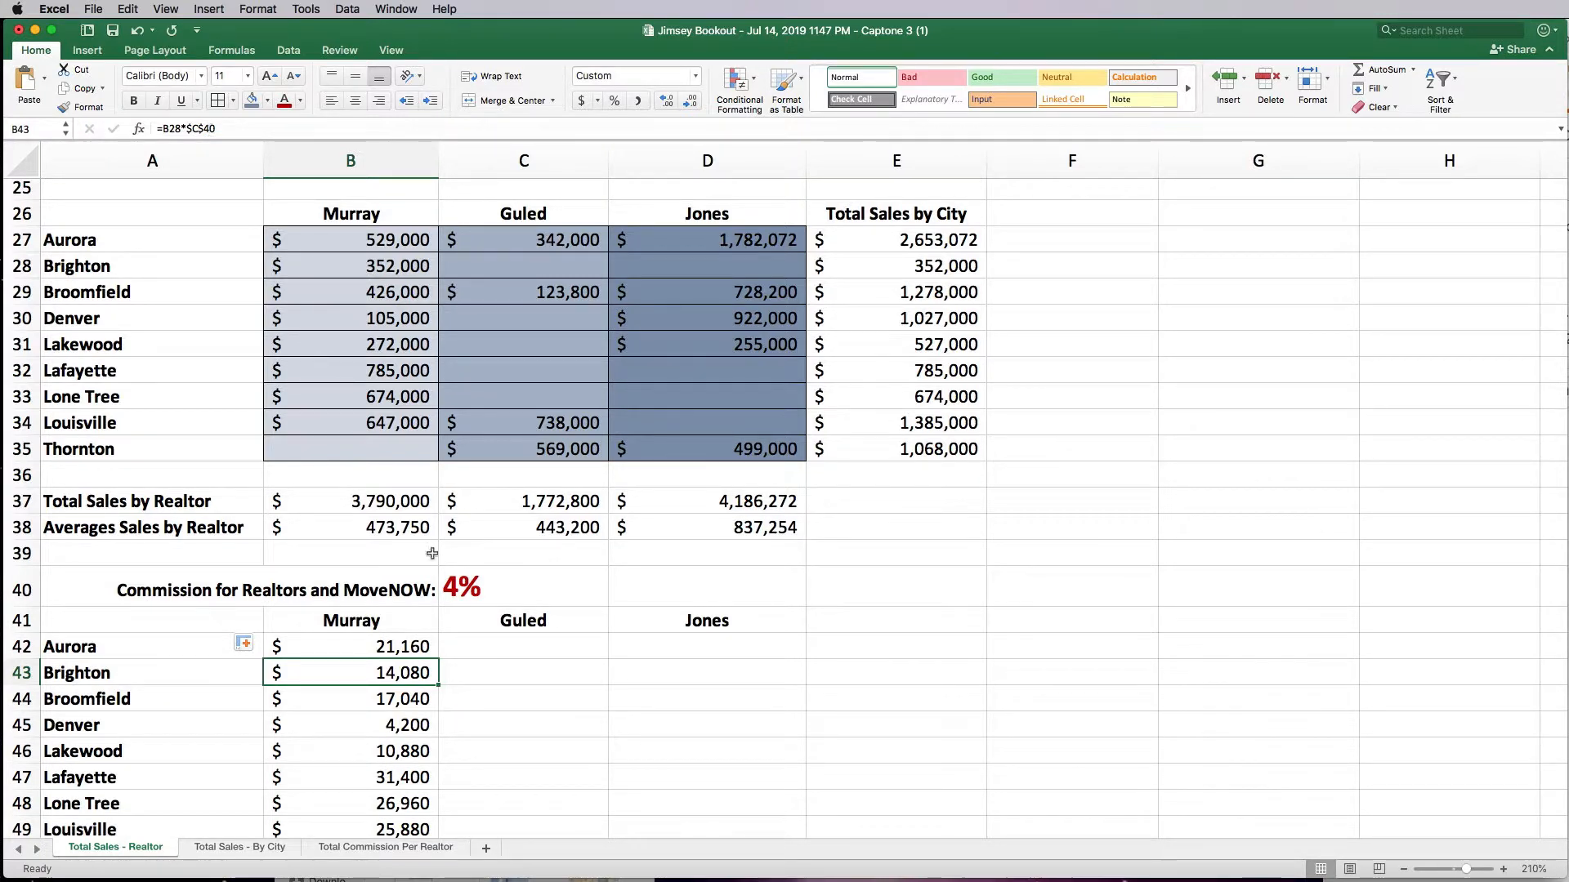
left_click(383, 701)
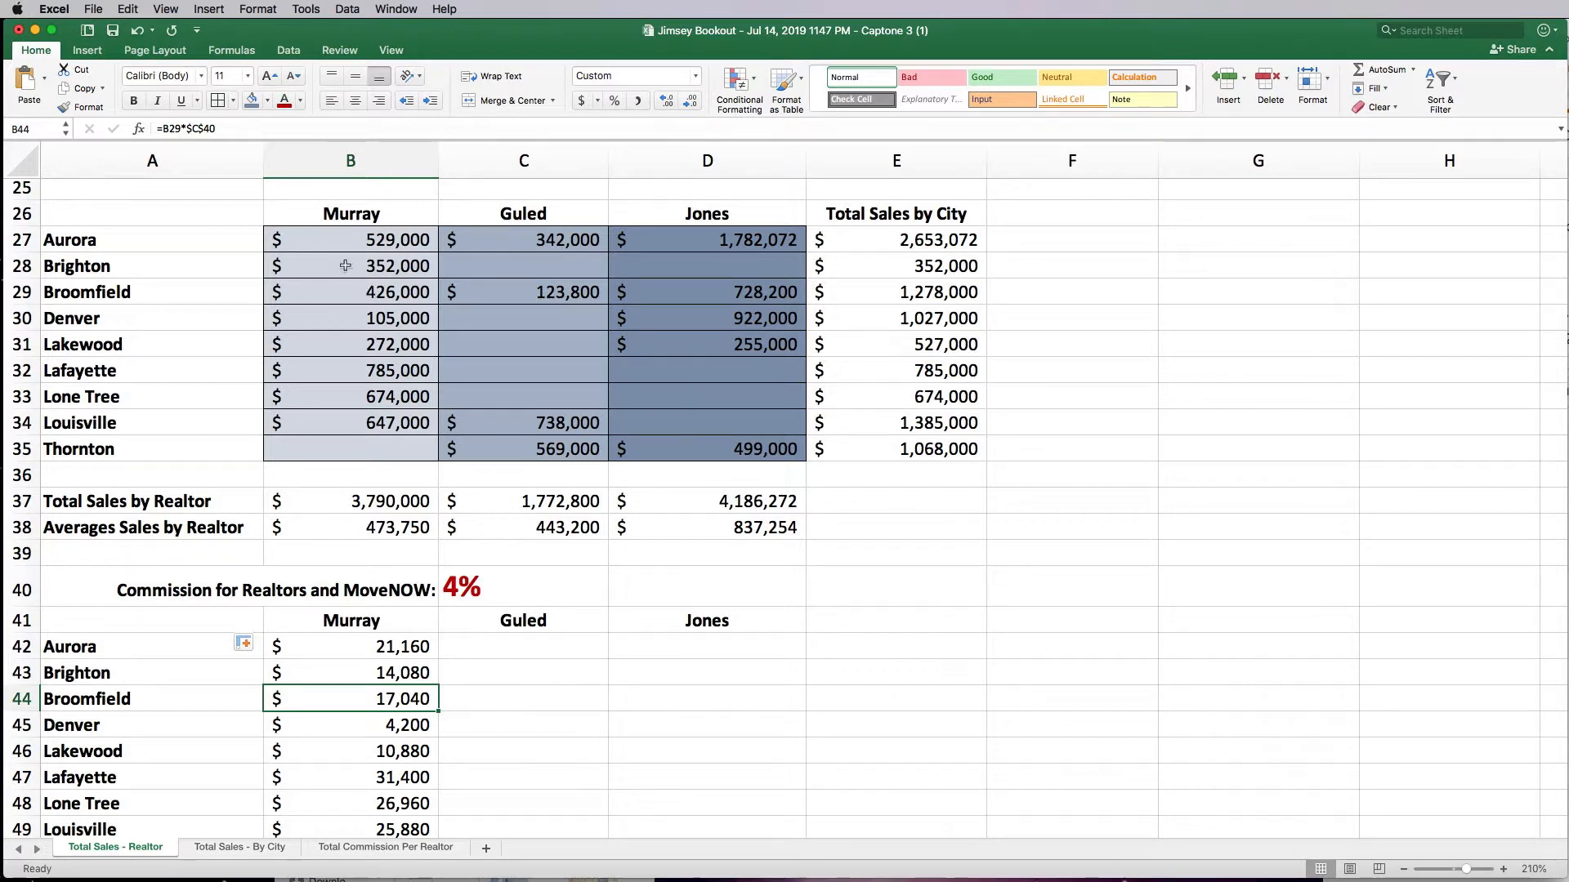
- Test the commission rate in C40 with 40% and undo the change
scroll(451, 724, "down", 2)
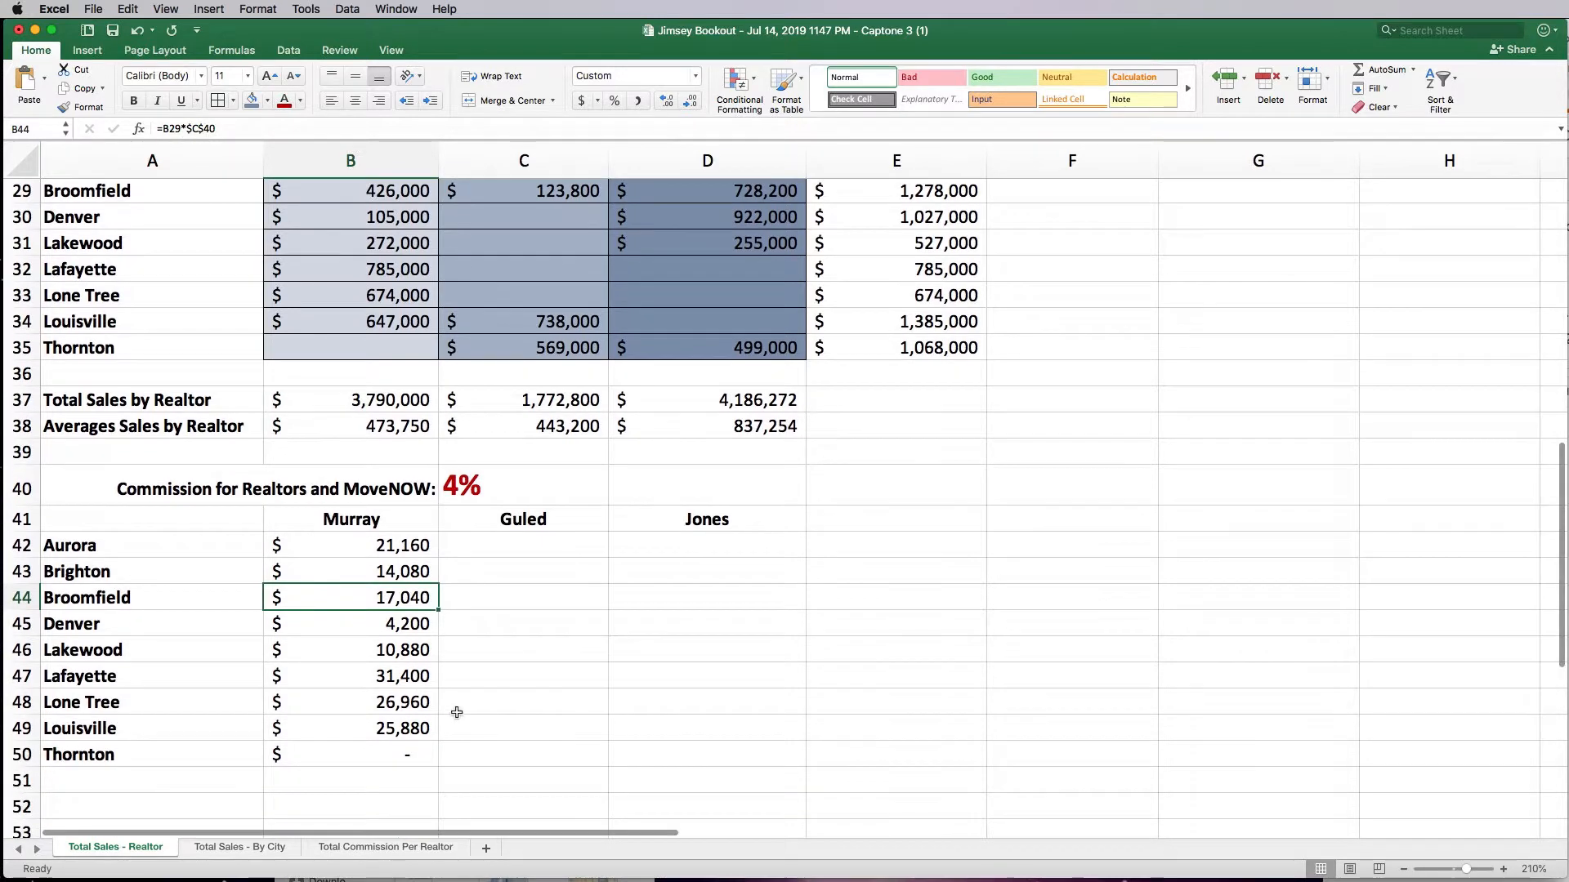
left_click(460, 488)
double_click(459, 490)
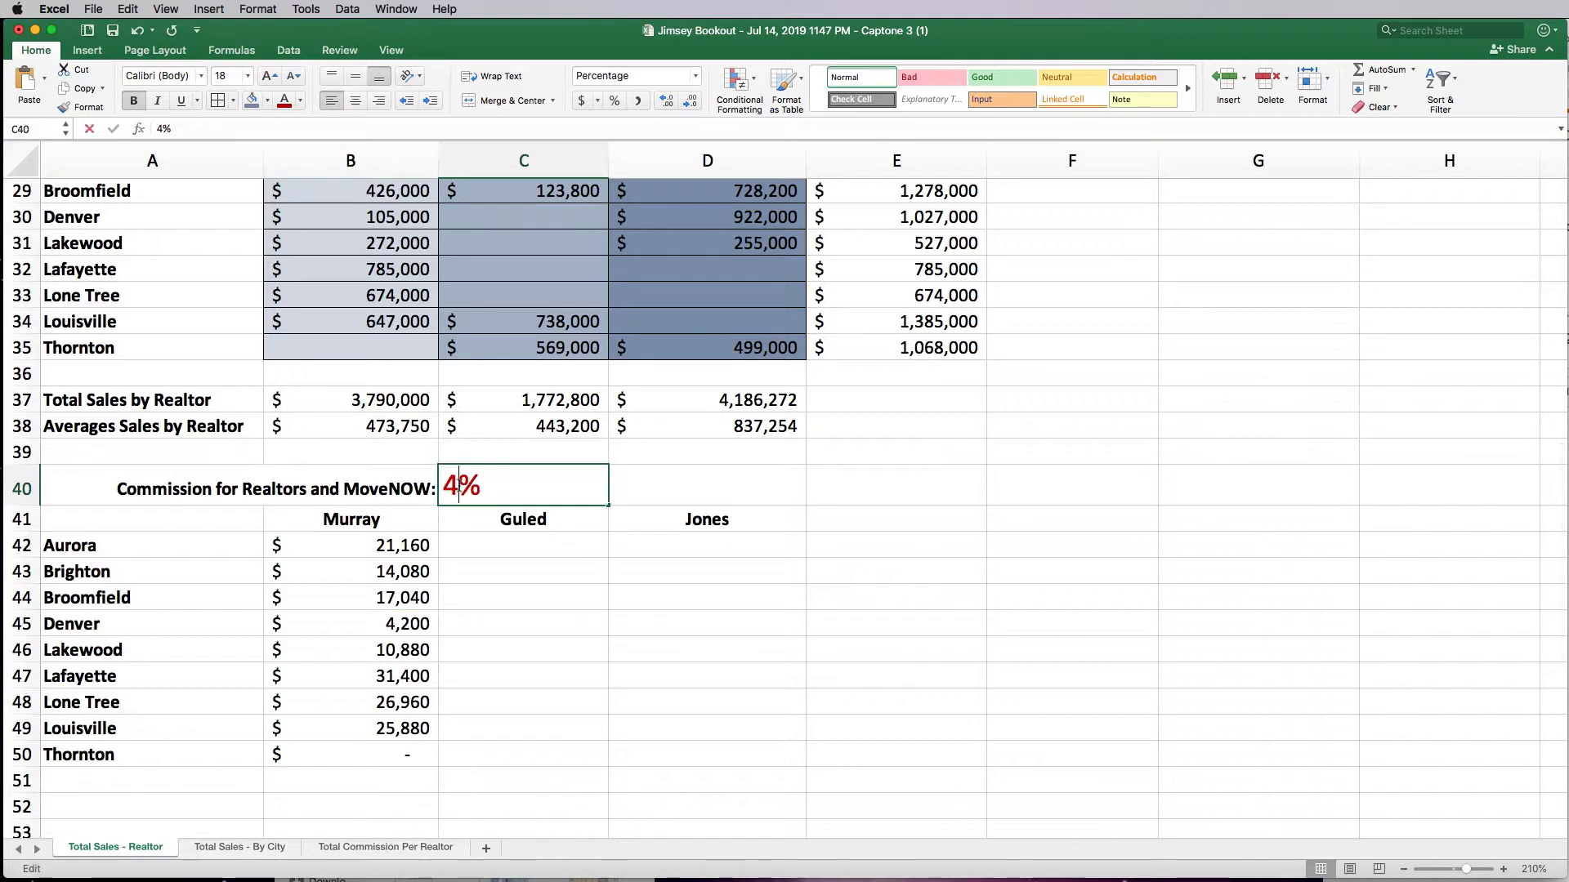
left_click_drag(459, 488, 443, 488)
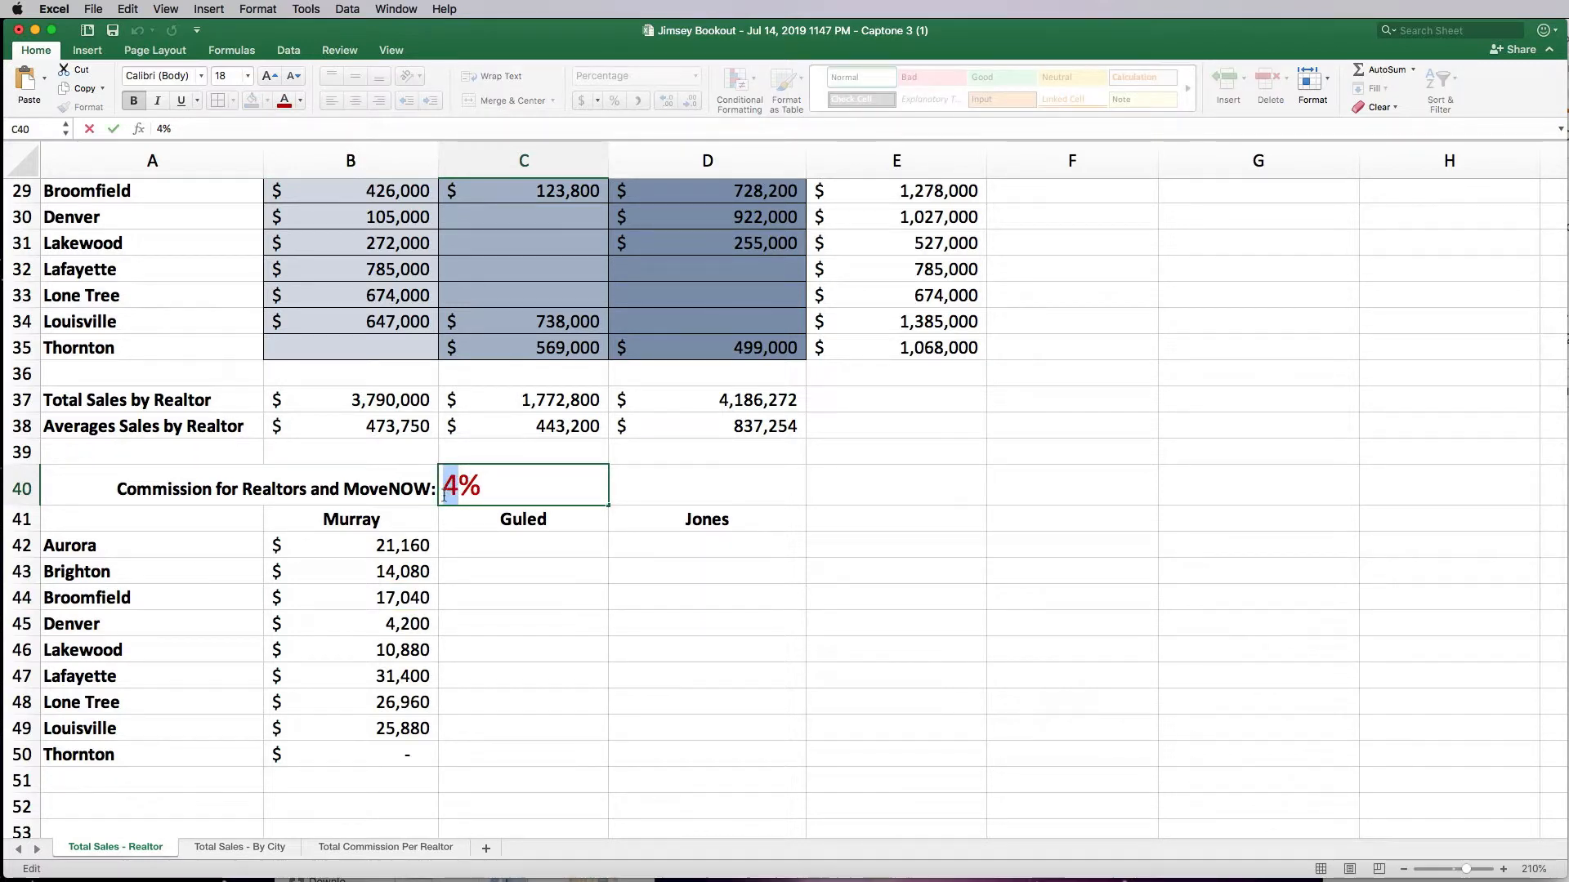
type("40")
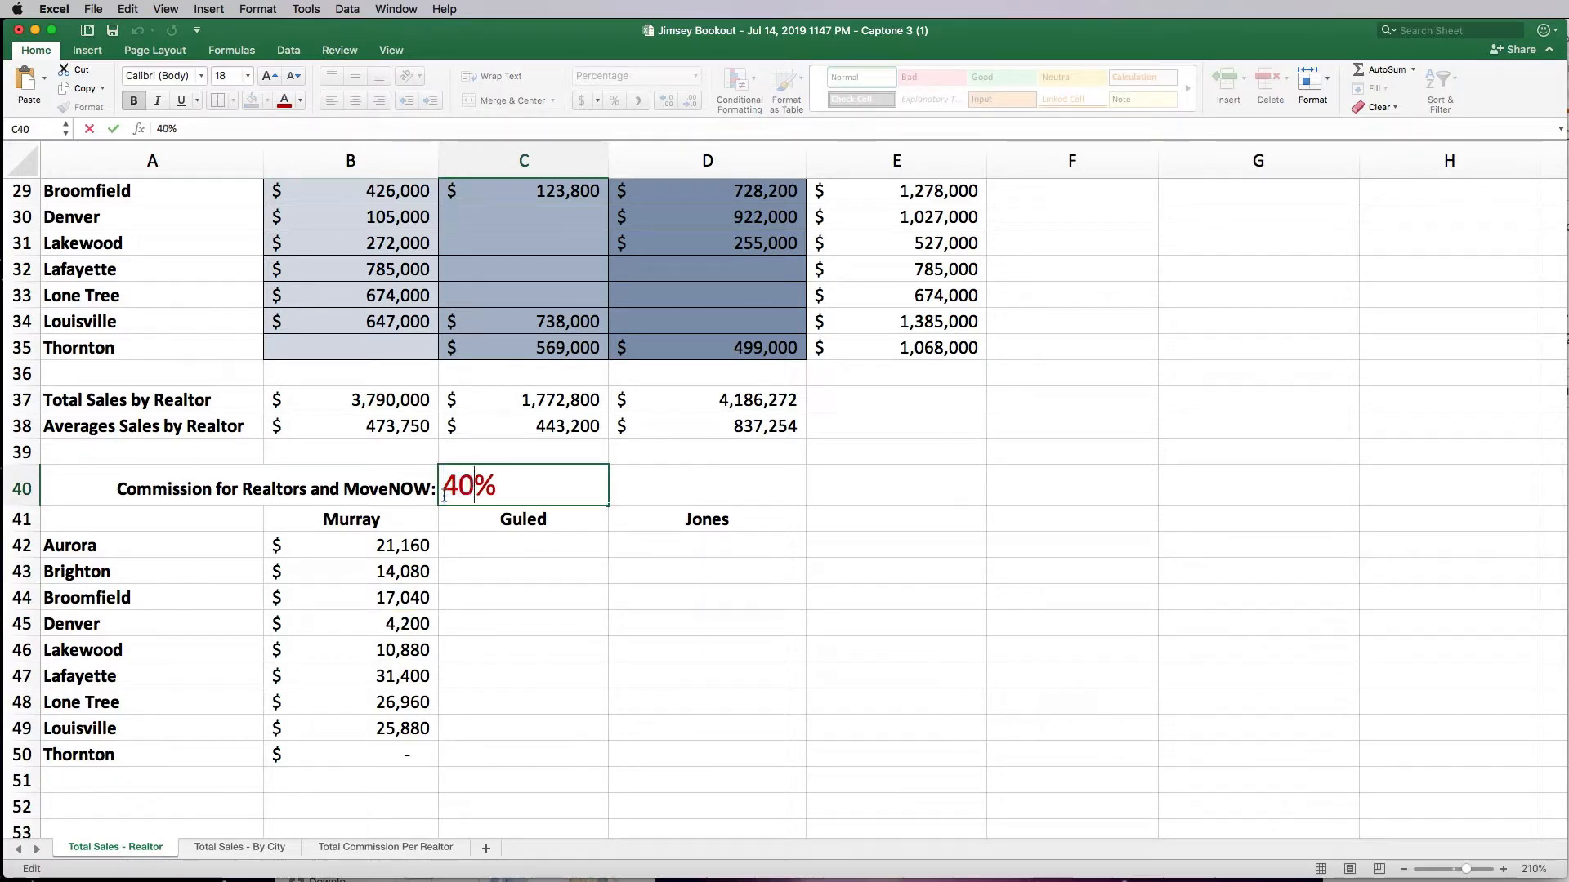
key("Return")
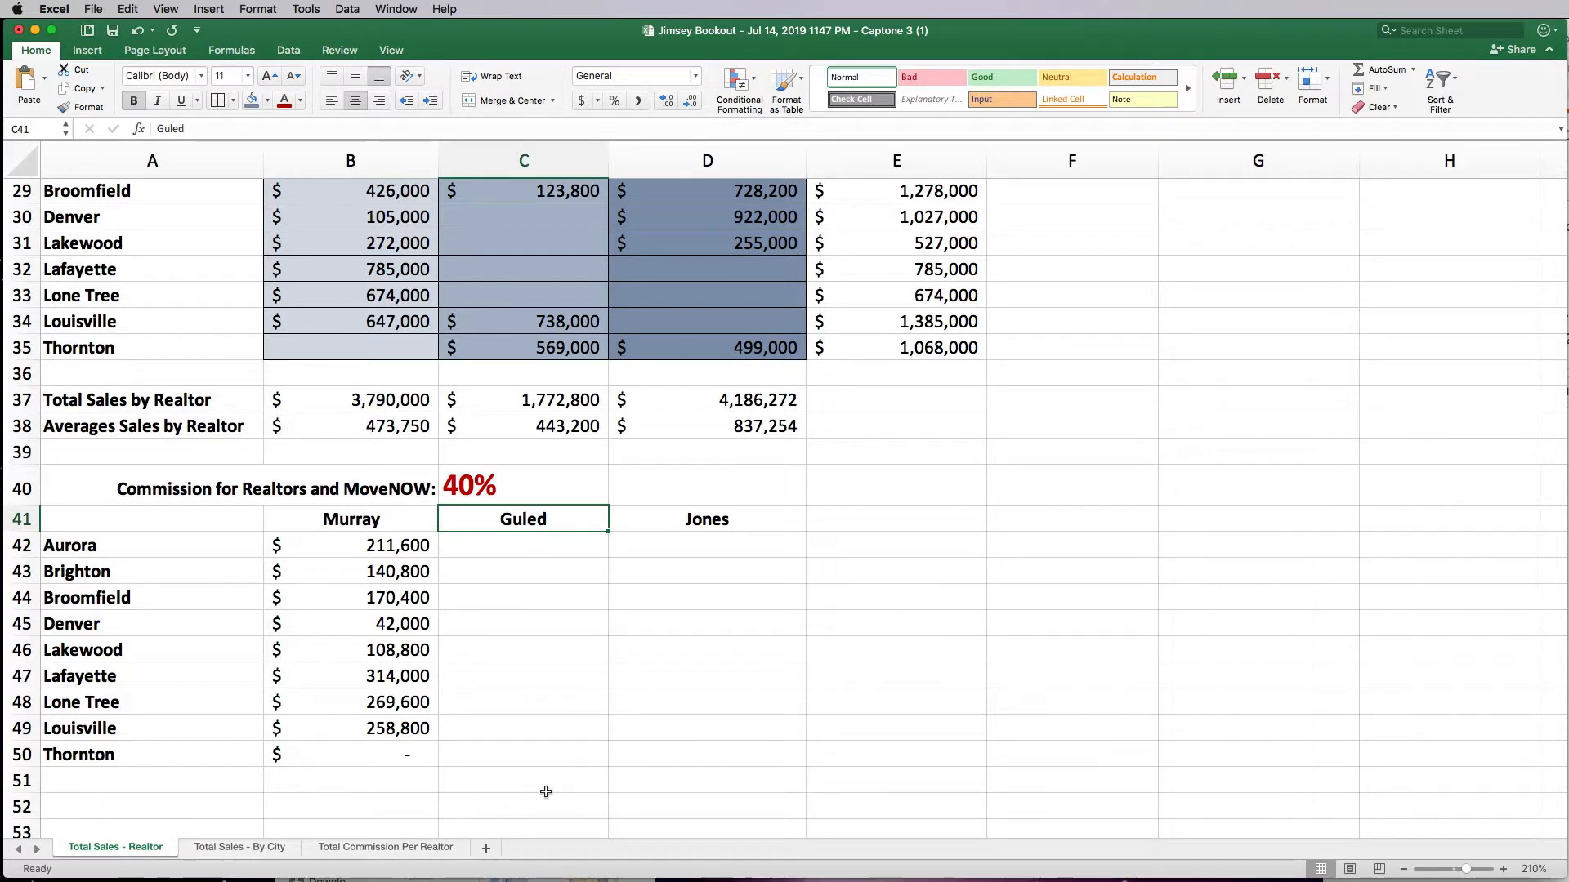
key("super+z")
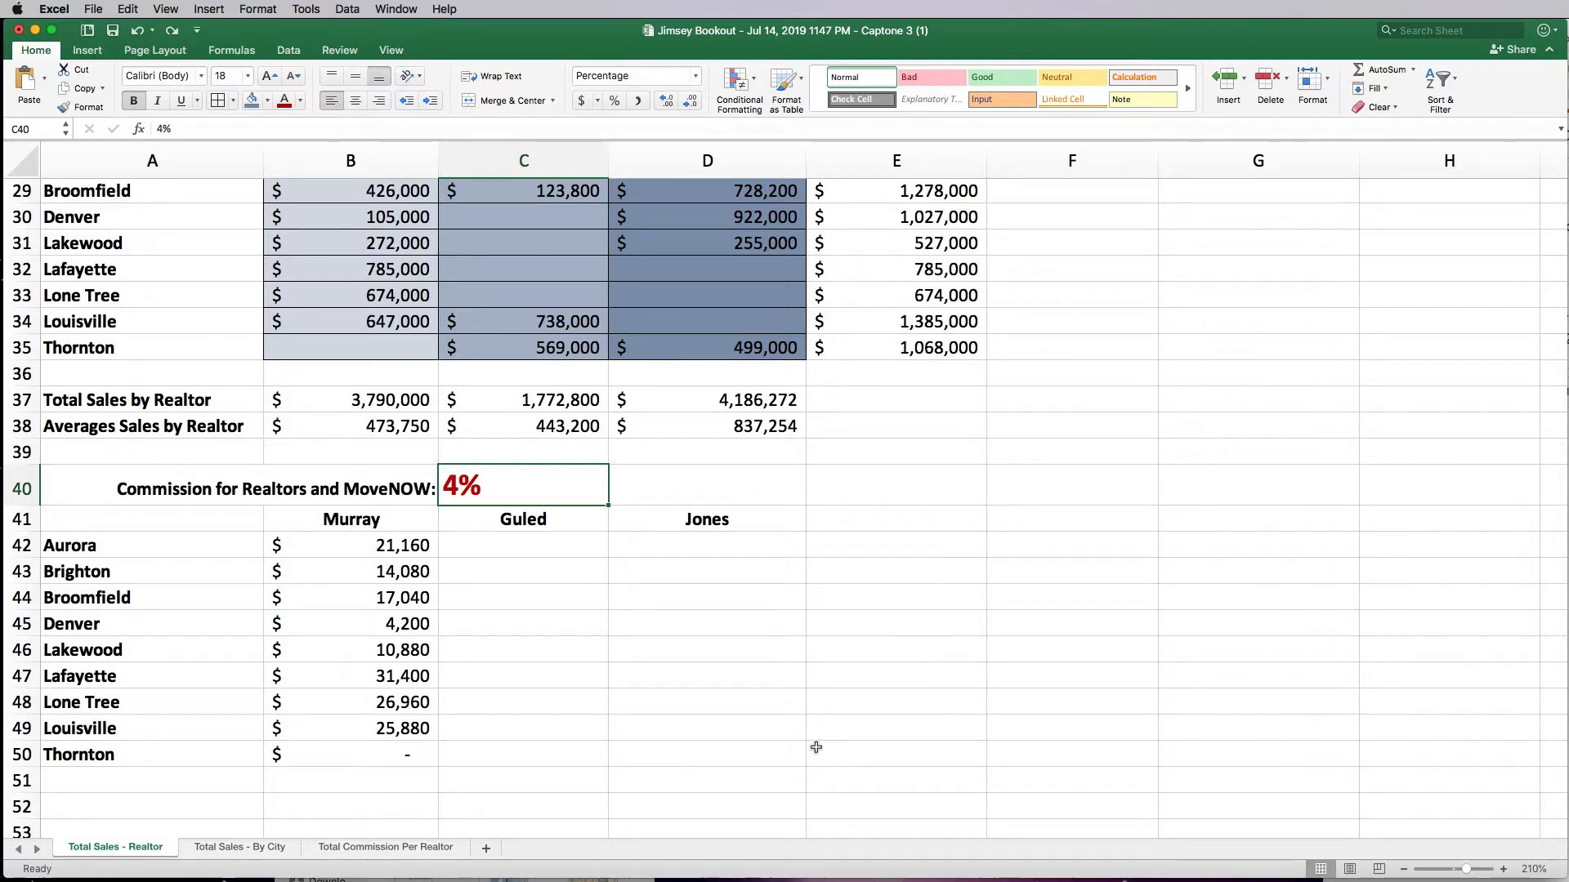
- Copy the Aurora commission formula from B42 into C42 and fill it down through the Thornton row in C50
left_click(456, 551)
scroll(466, 588, "up", 5)
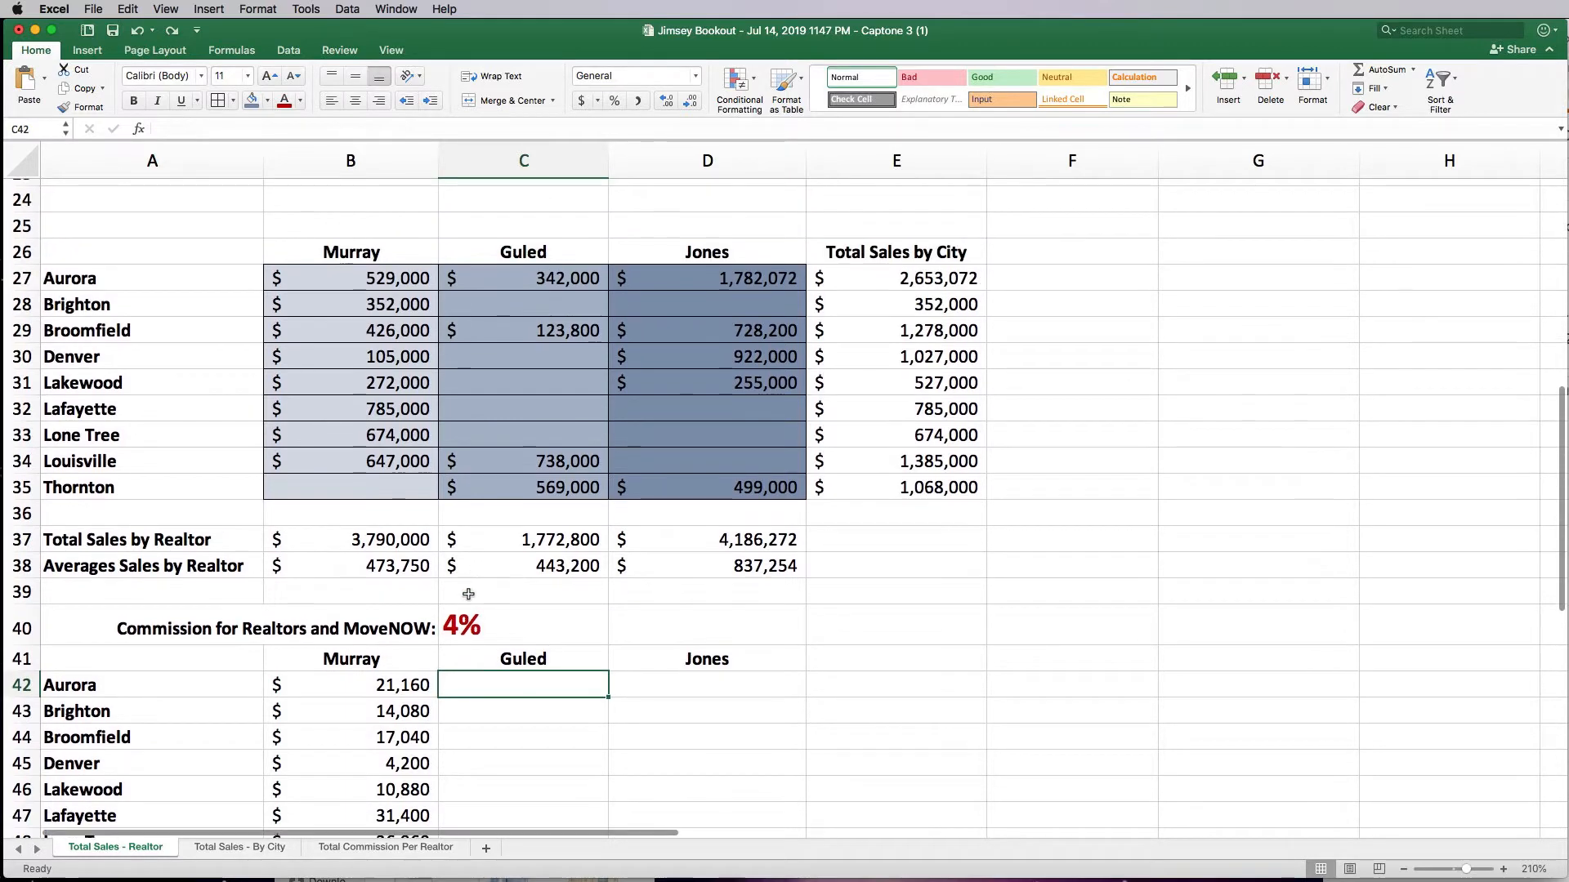
left_click(408, 687)
left_click_drag(438, 698, 569, 695)
left_click(564, 691)
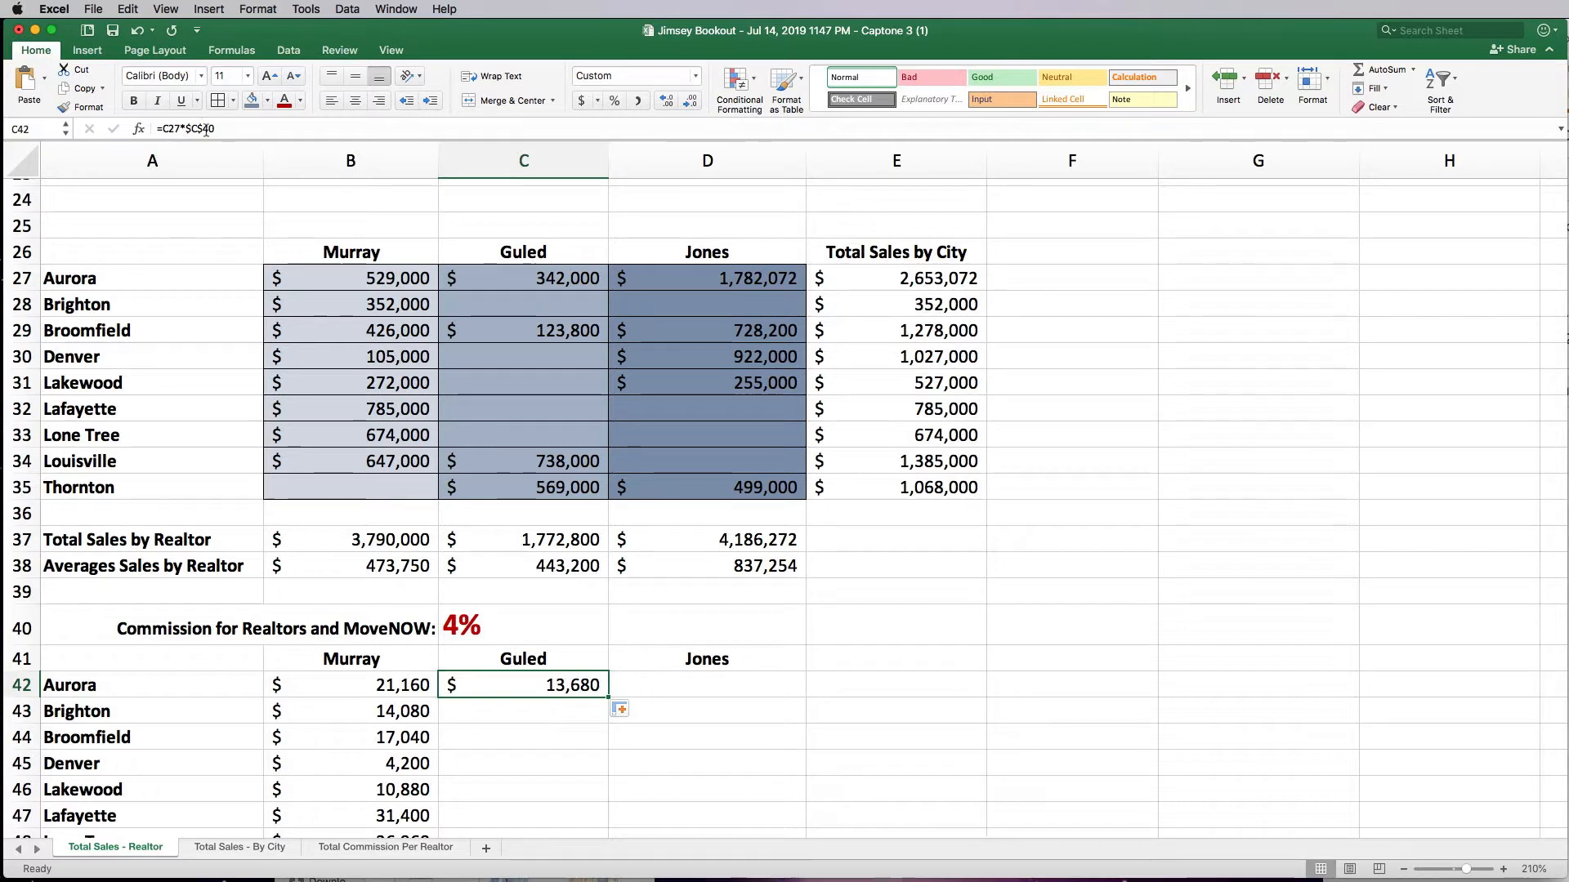
scroll(596, 564, "down", 3)
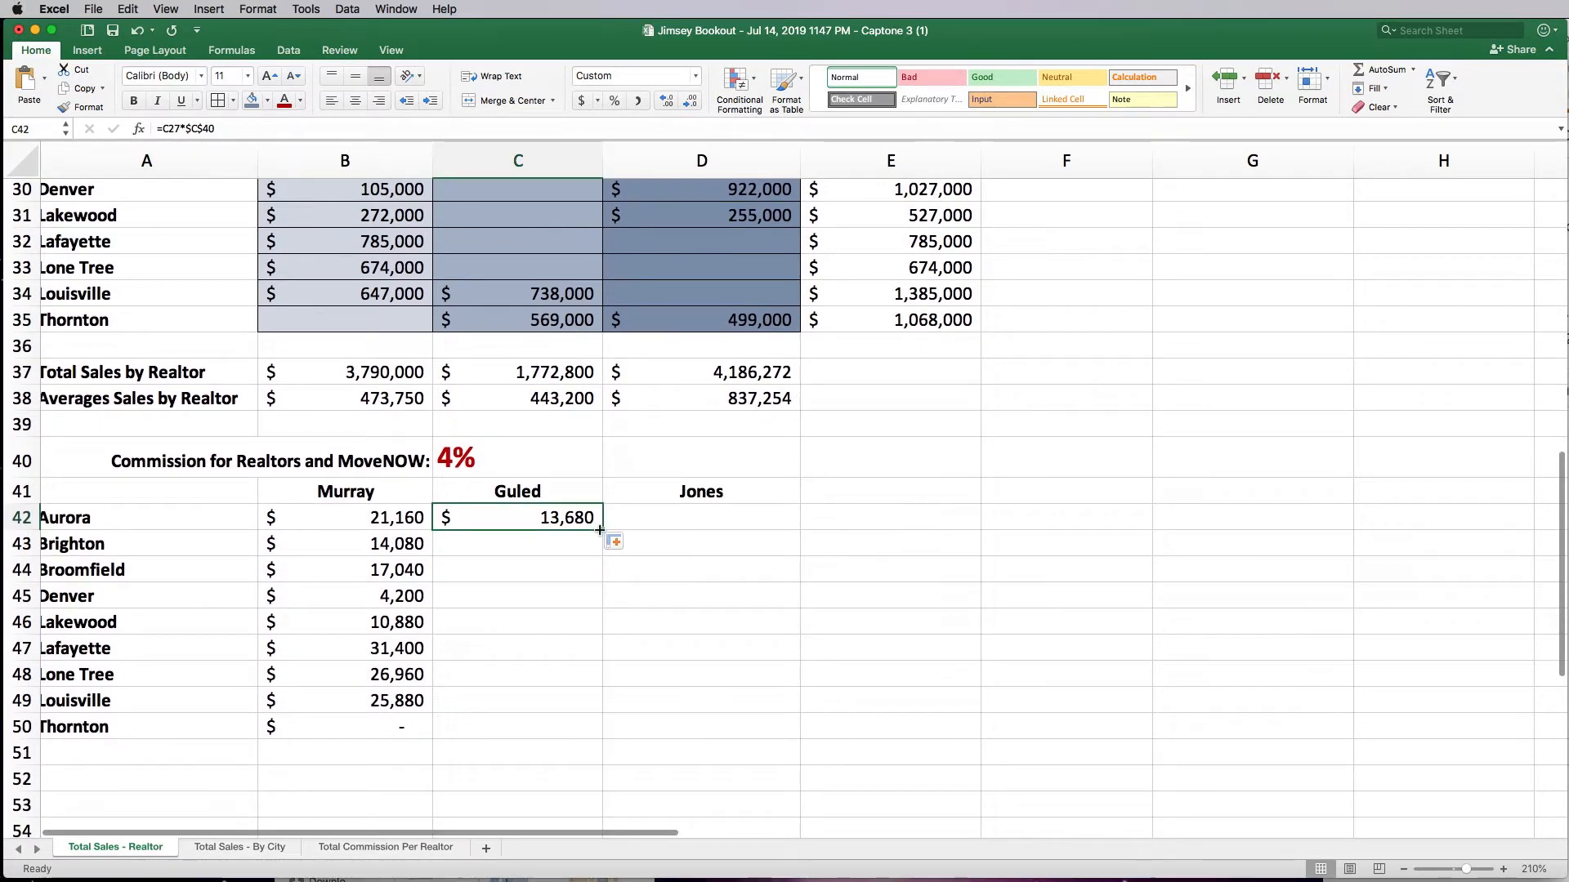
left_click_drag(600, 530, 604, 728)
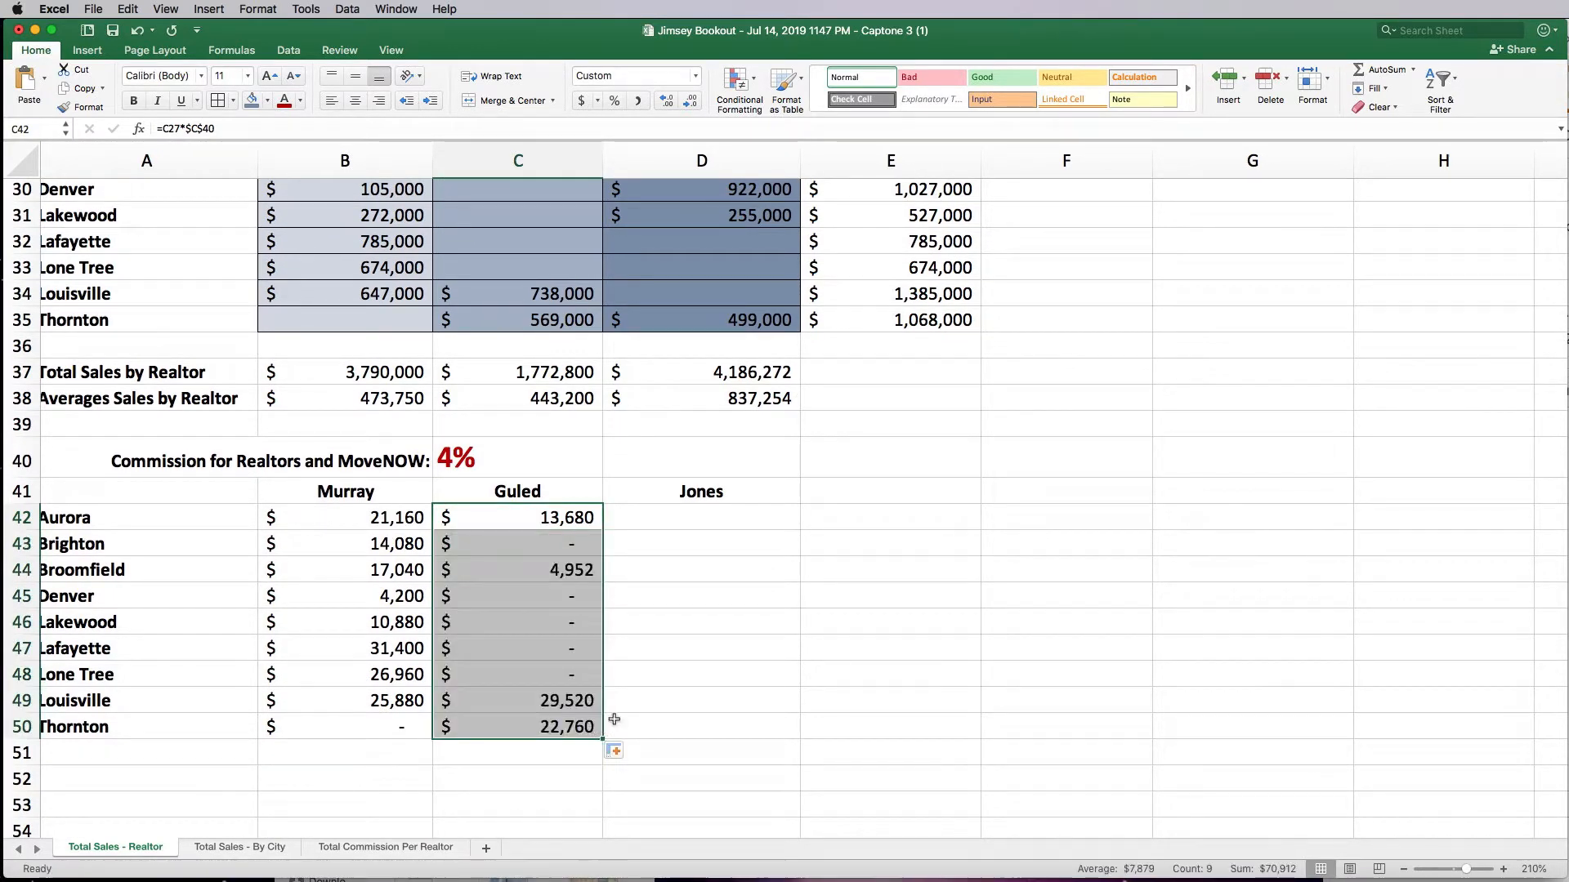
- Copy the Aurora commission formula from C42 into D42 and fill it down through D50
left_click(602, 520)
left_click_drag(605, 530, 803, 528)
left_click(799, 528)
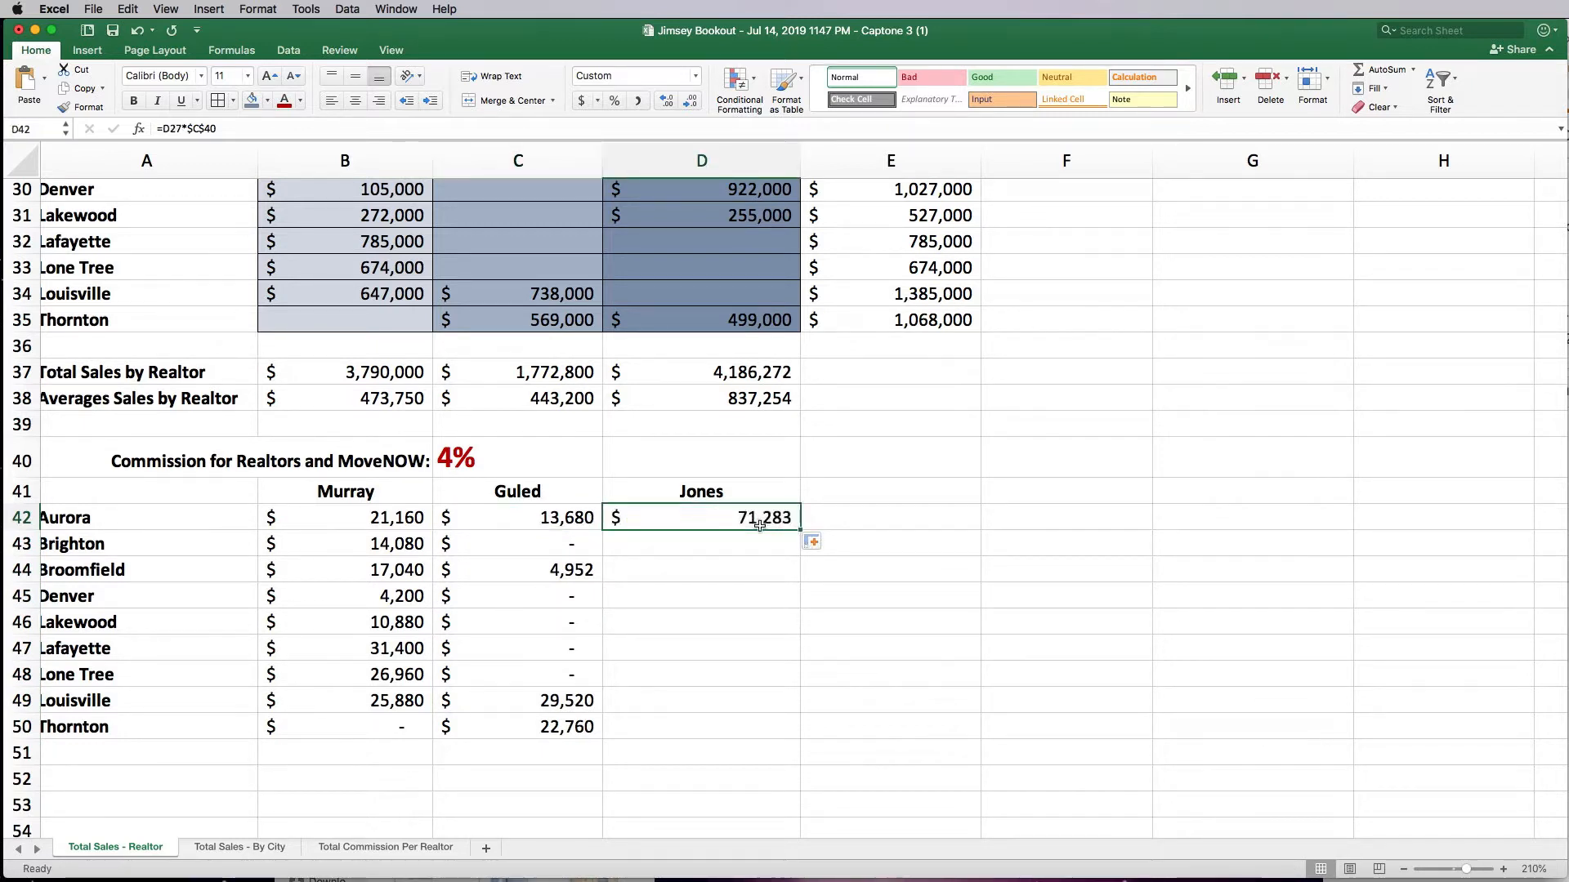
left_click_drag(798, 530, 799, 740)
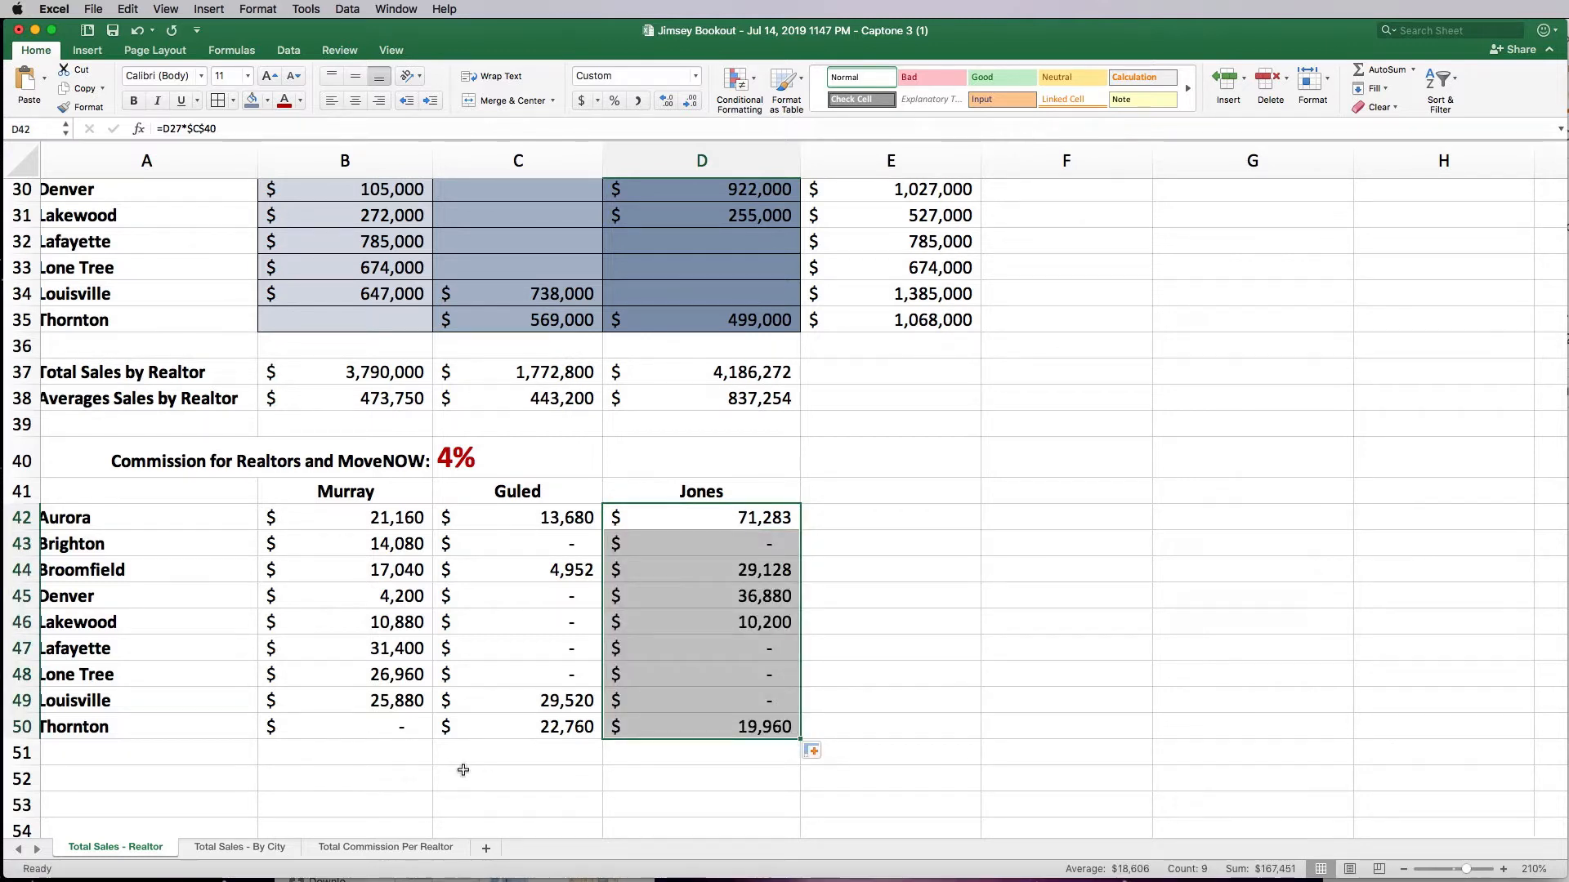
scroll(262, 756, "left", 2)
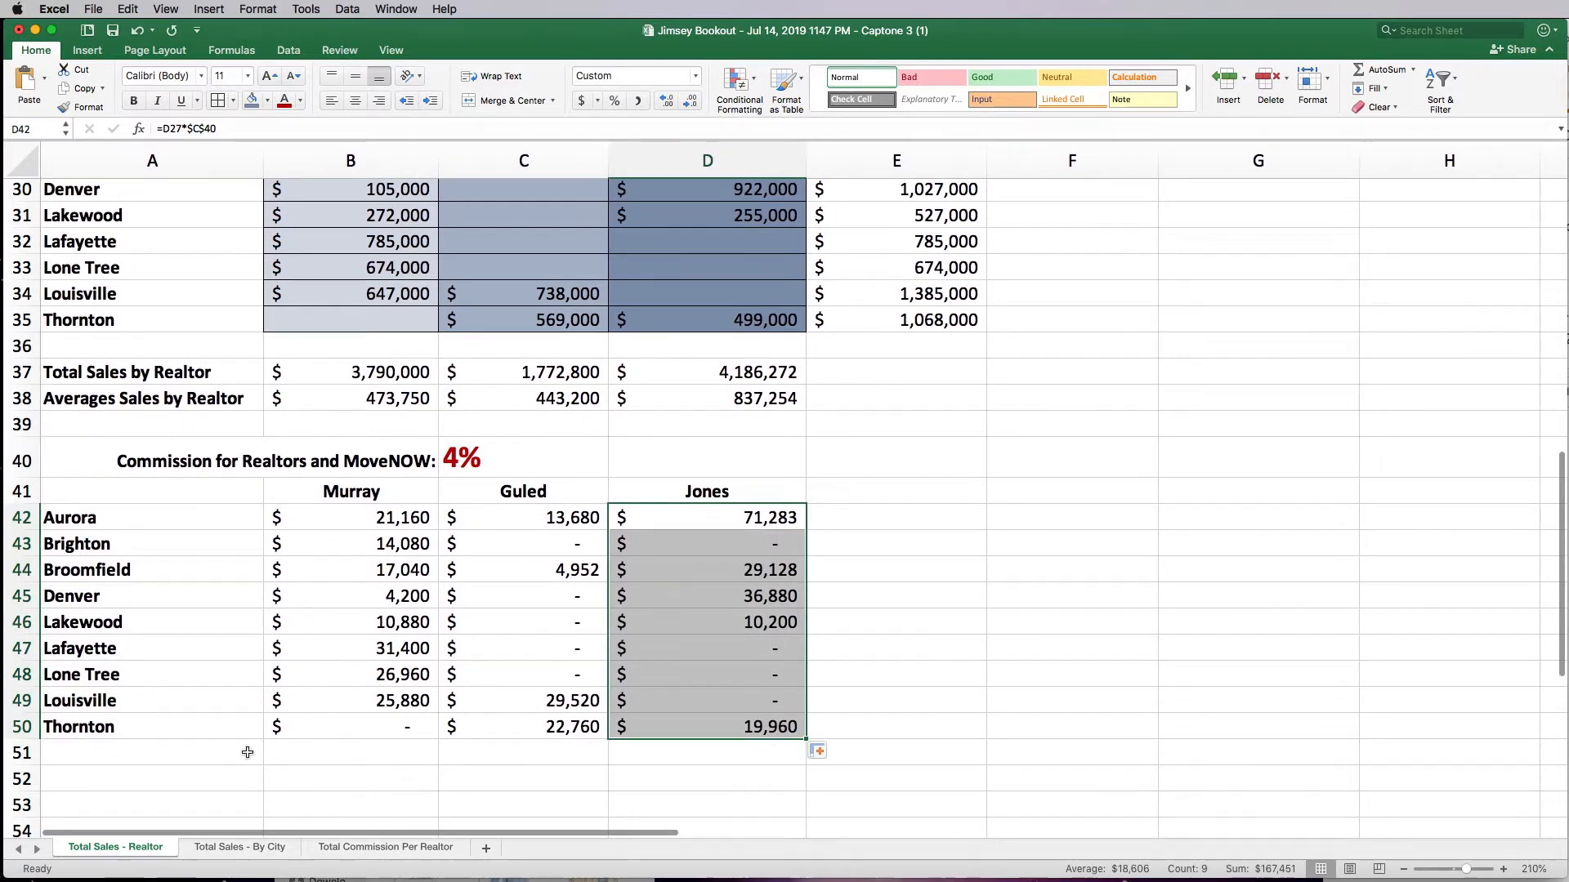
- Enter the column heading Total Sales by City in E41
left_click(238, 751)
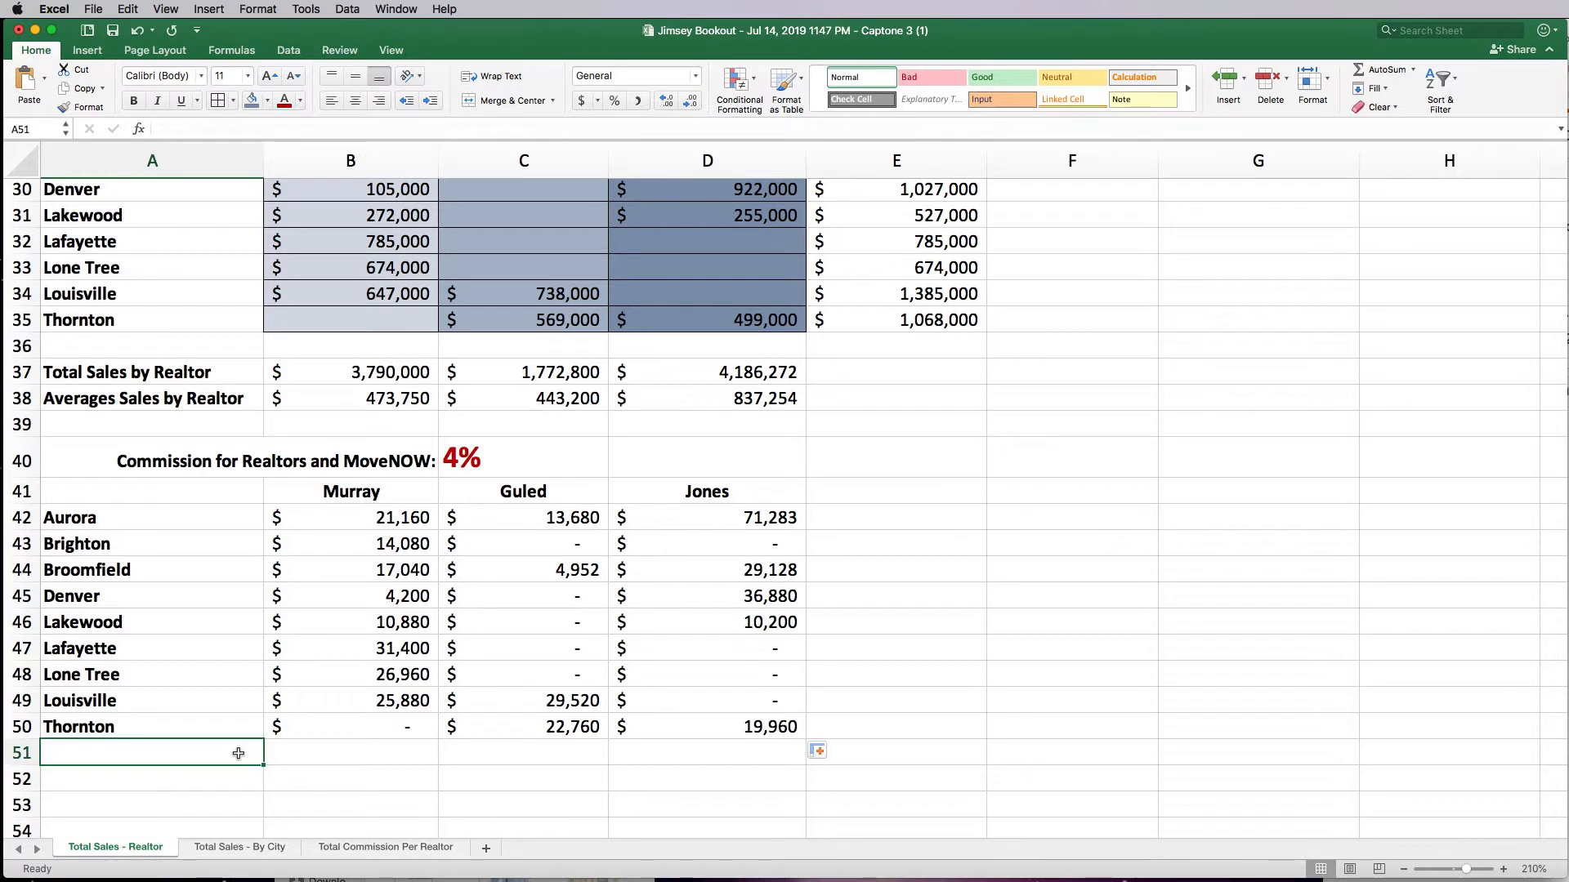
left_click(225, 779)
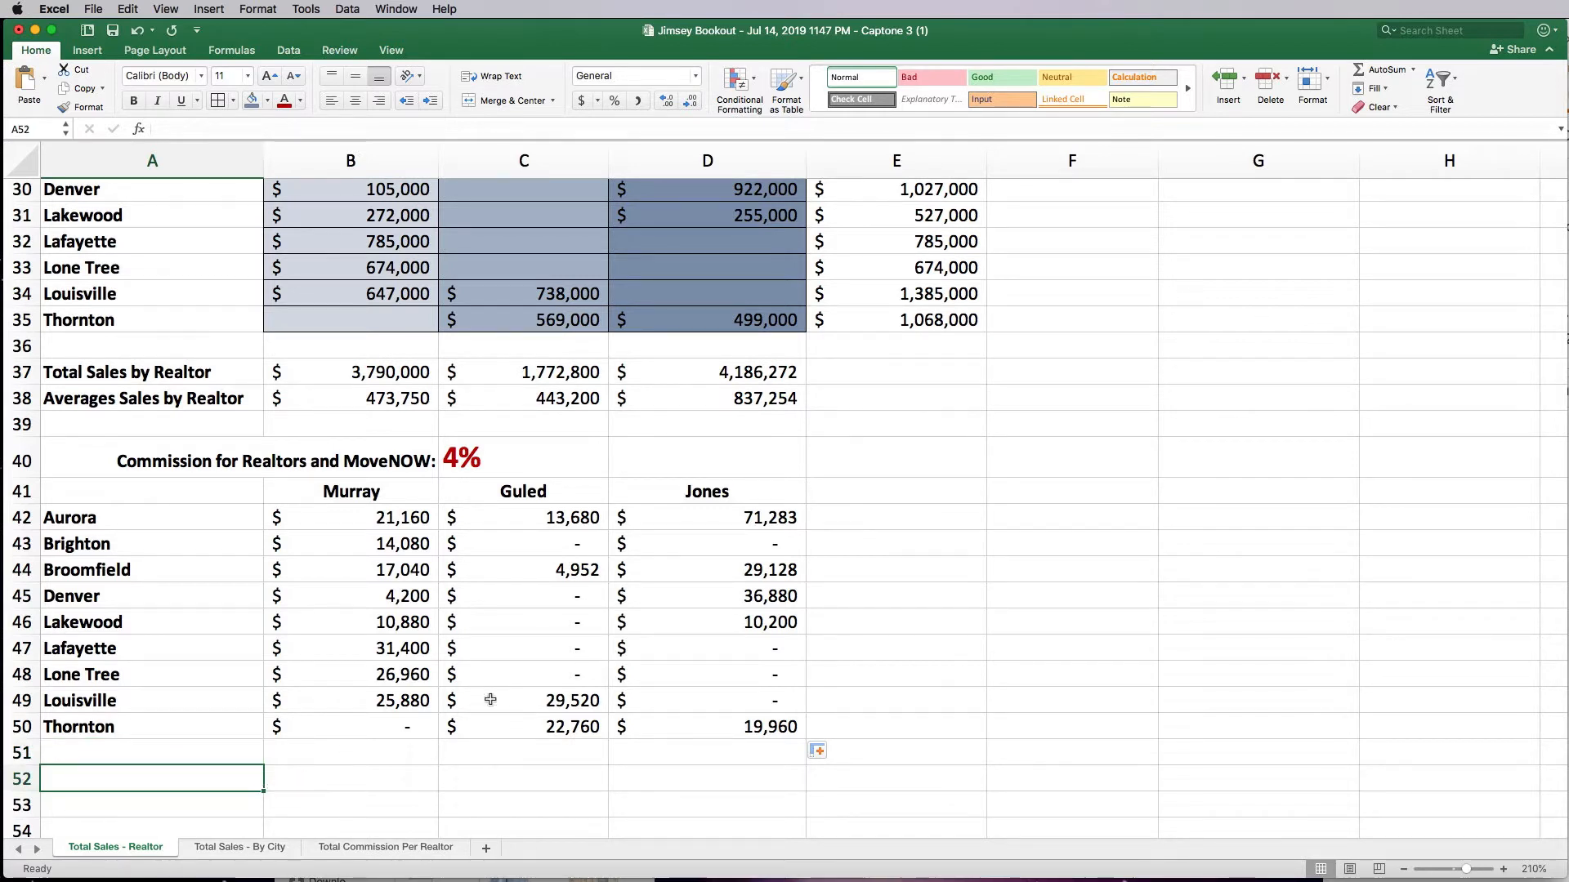
left_click(872, 488)
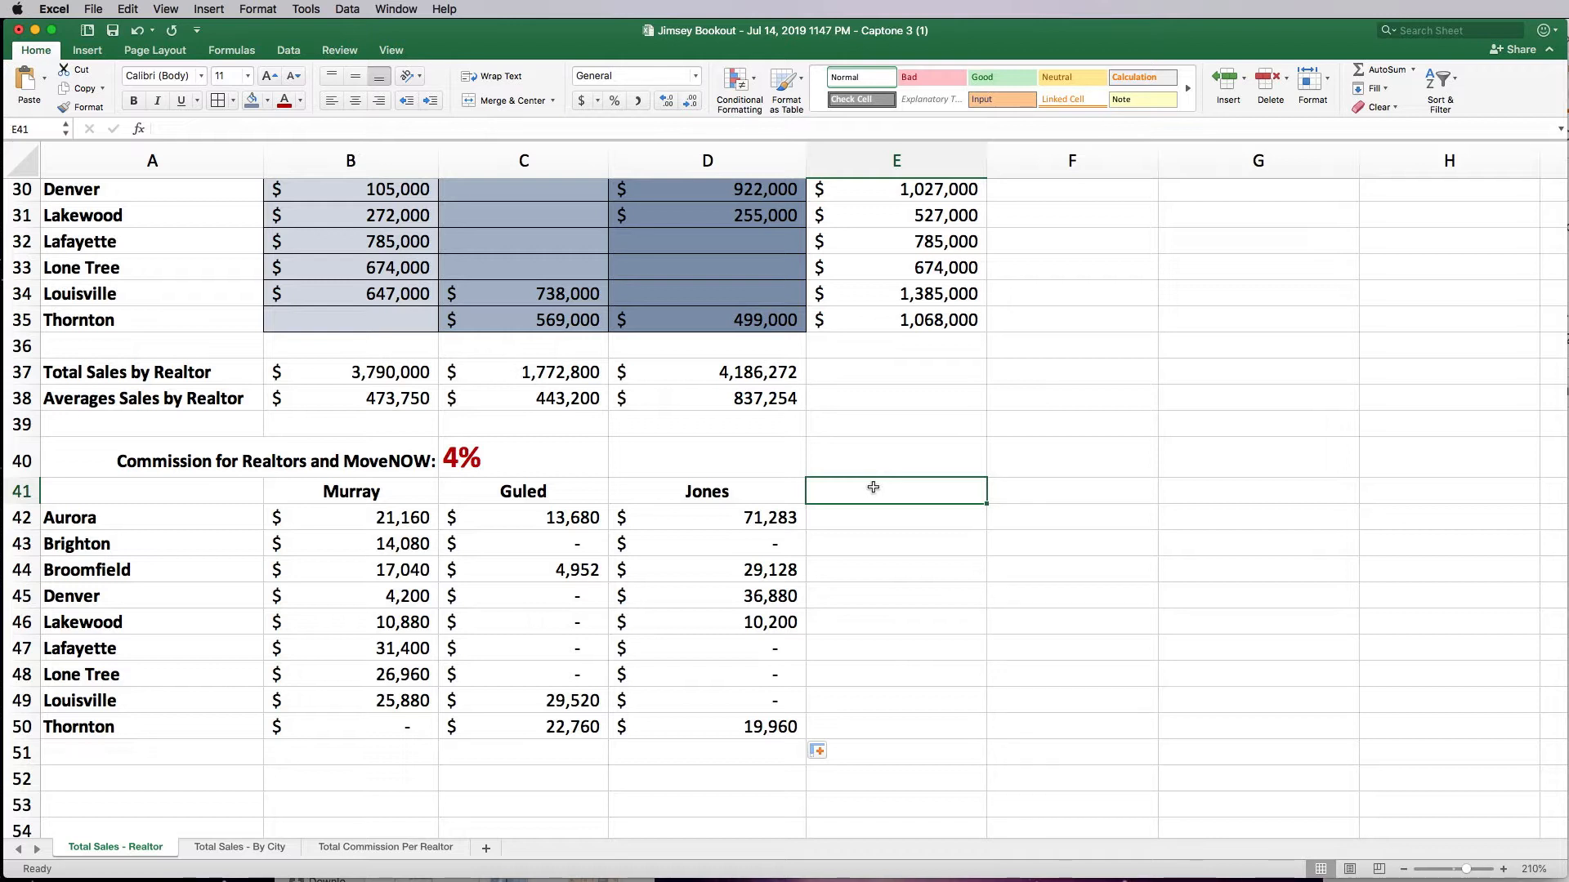
type("Total Sales by ")
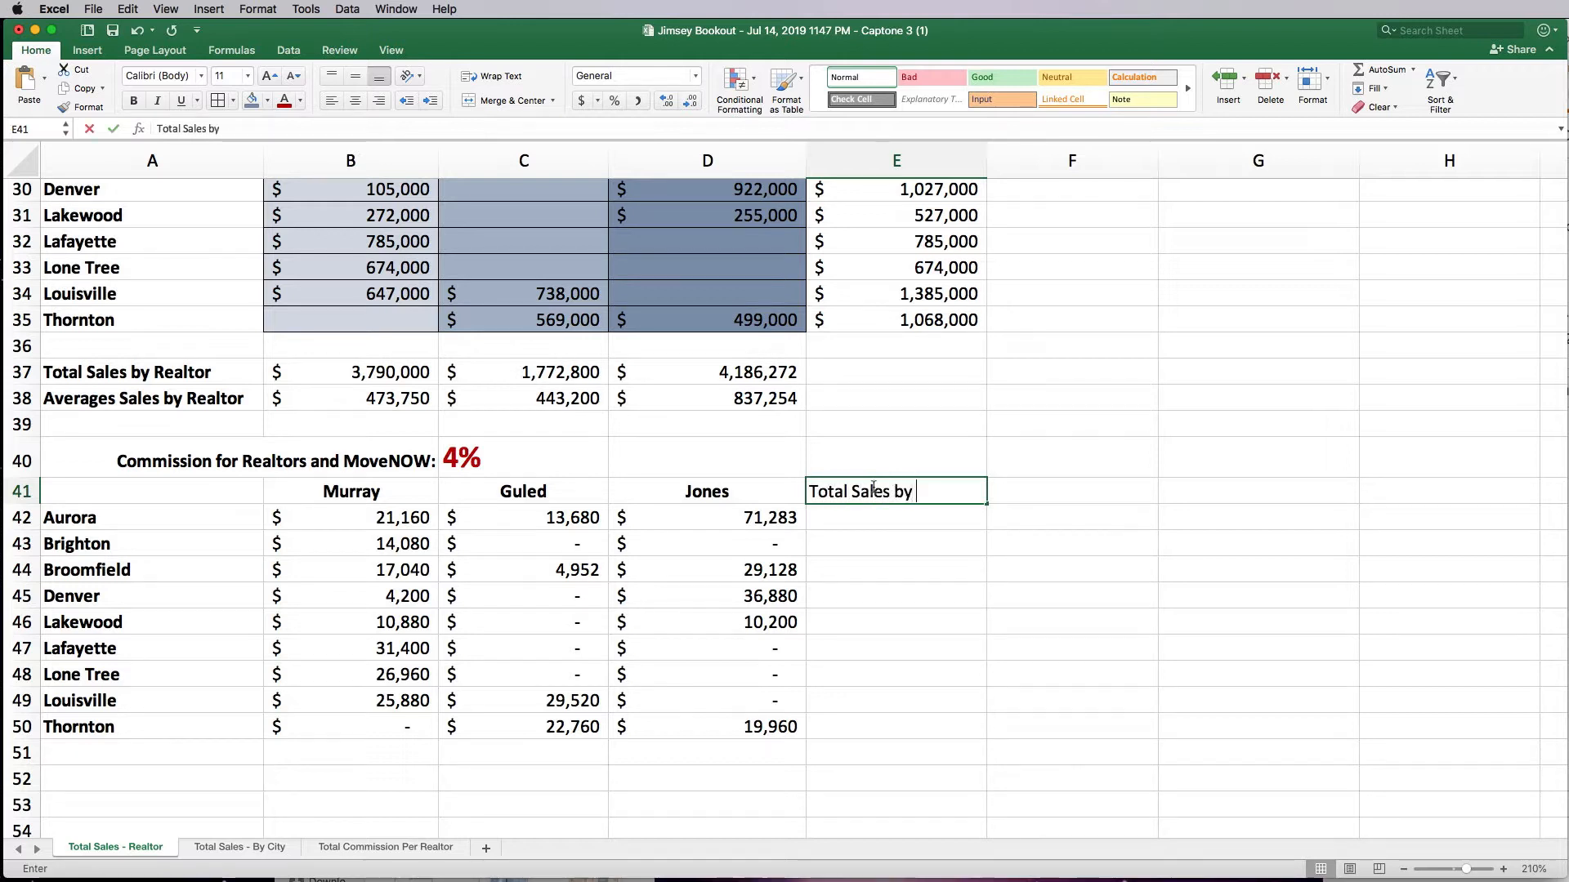
type("City")
key("Return")
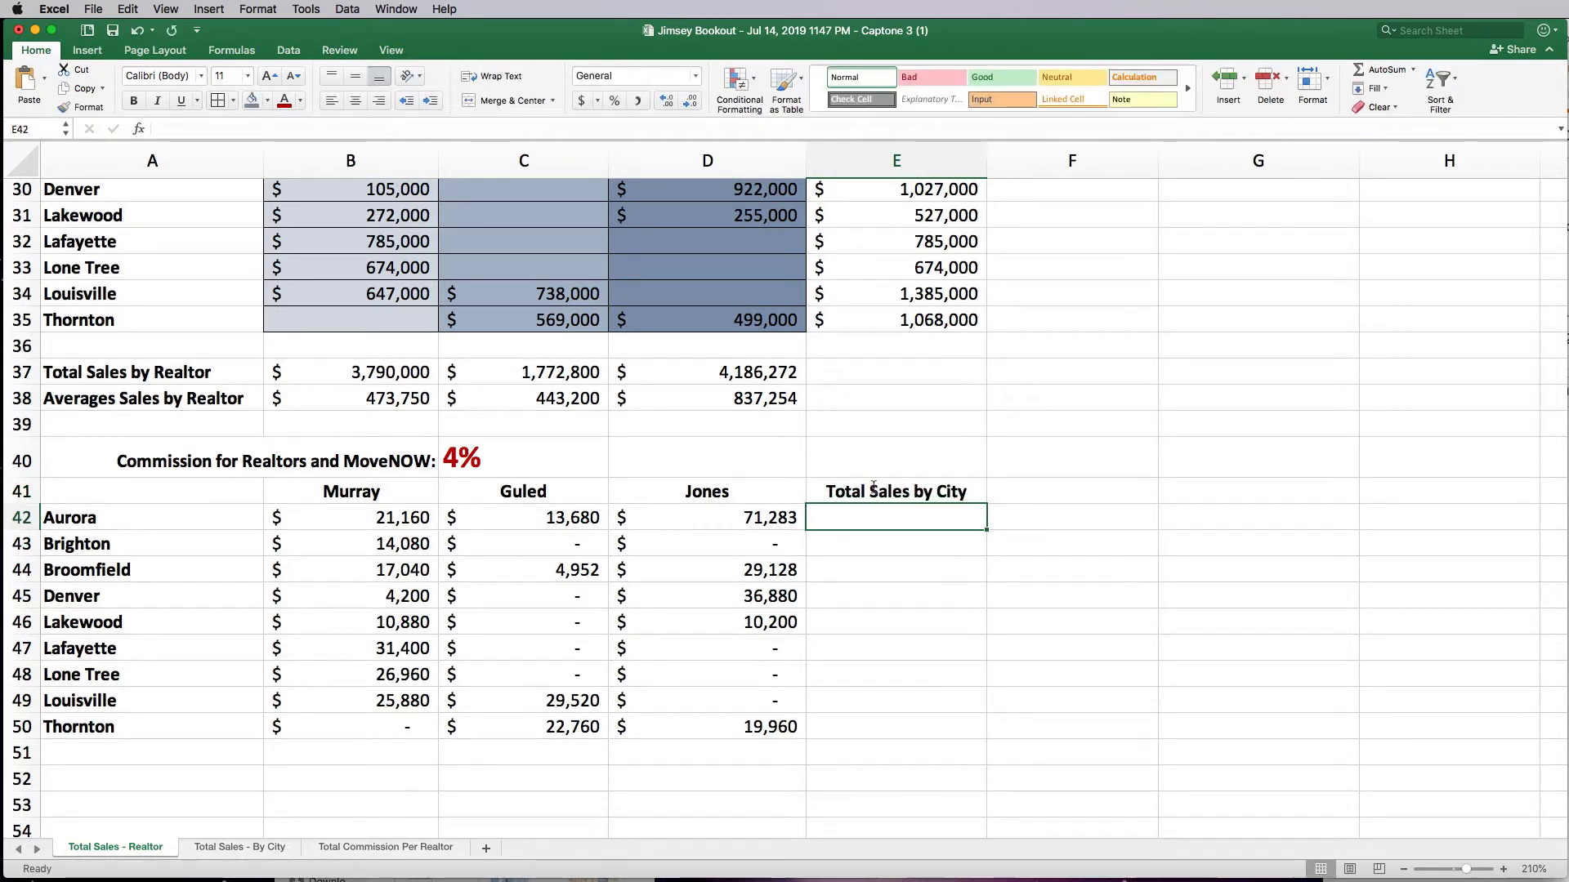
- Replace the heading in E41 with MoveNow Commission by City
left_click(872, 489)
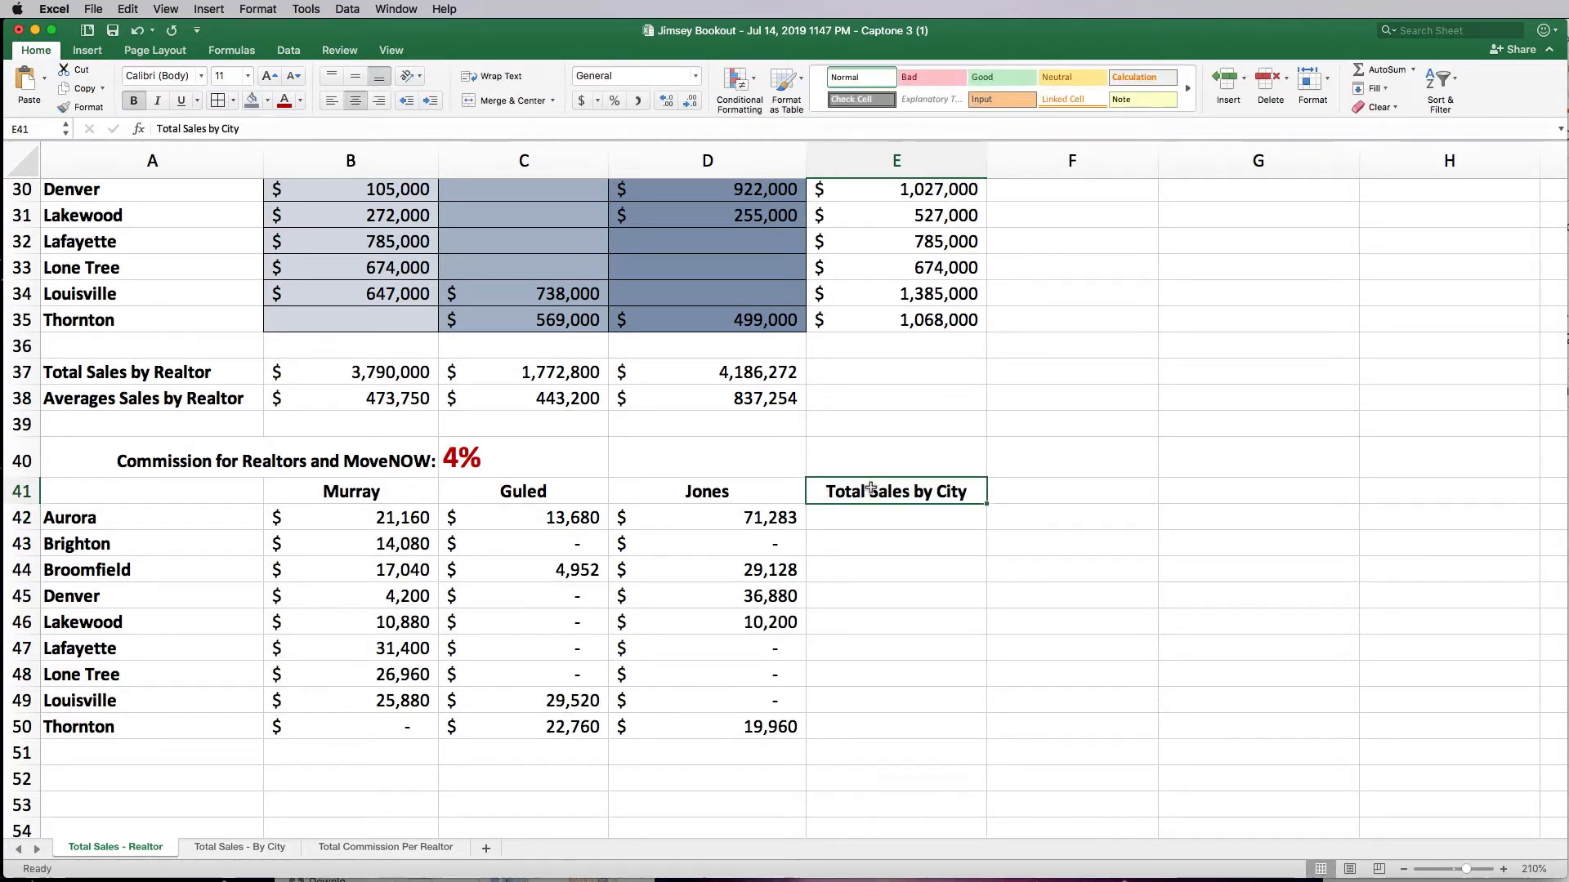
type("MoveNow")
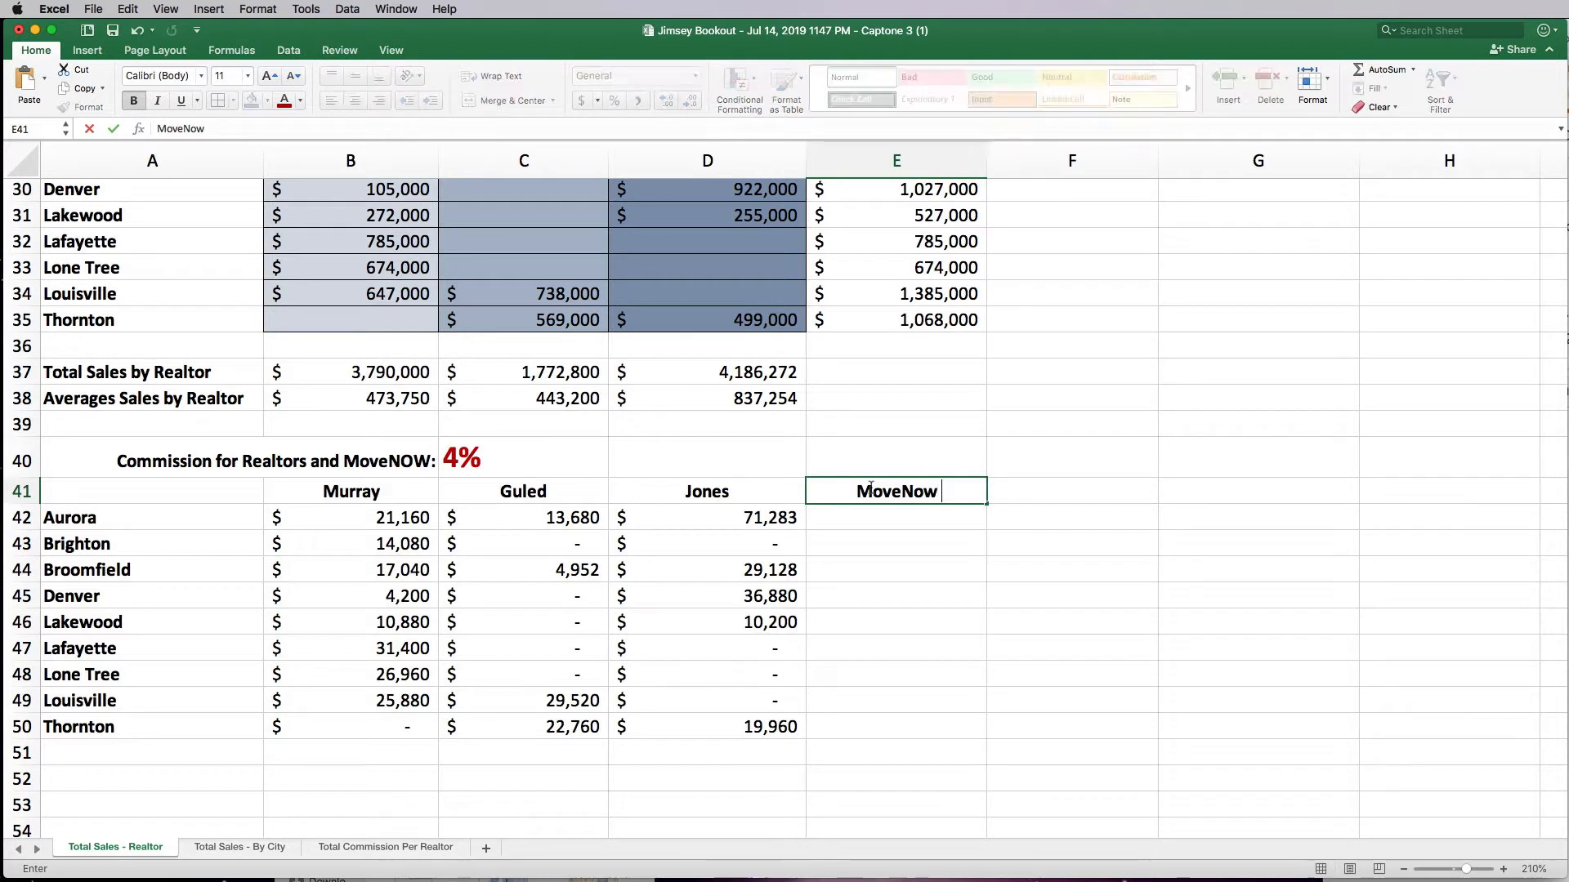
type(" S")
key("BackSpace")
type("Commi")
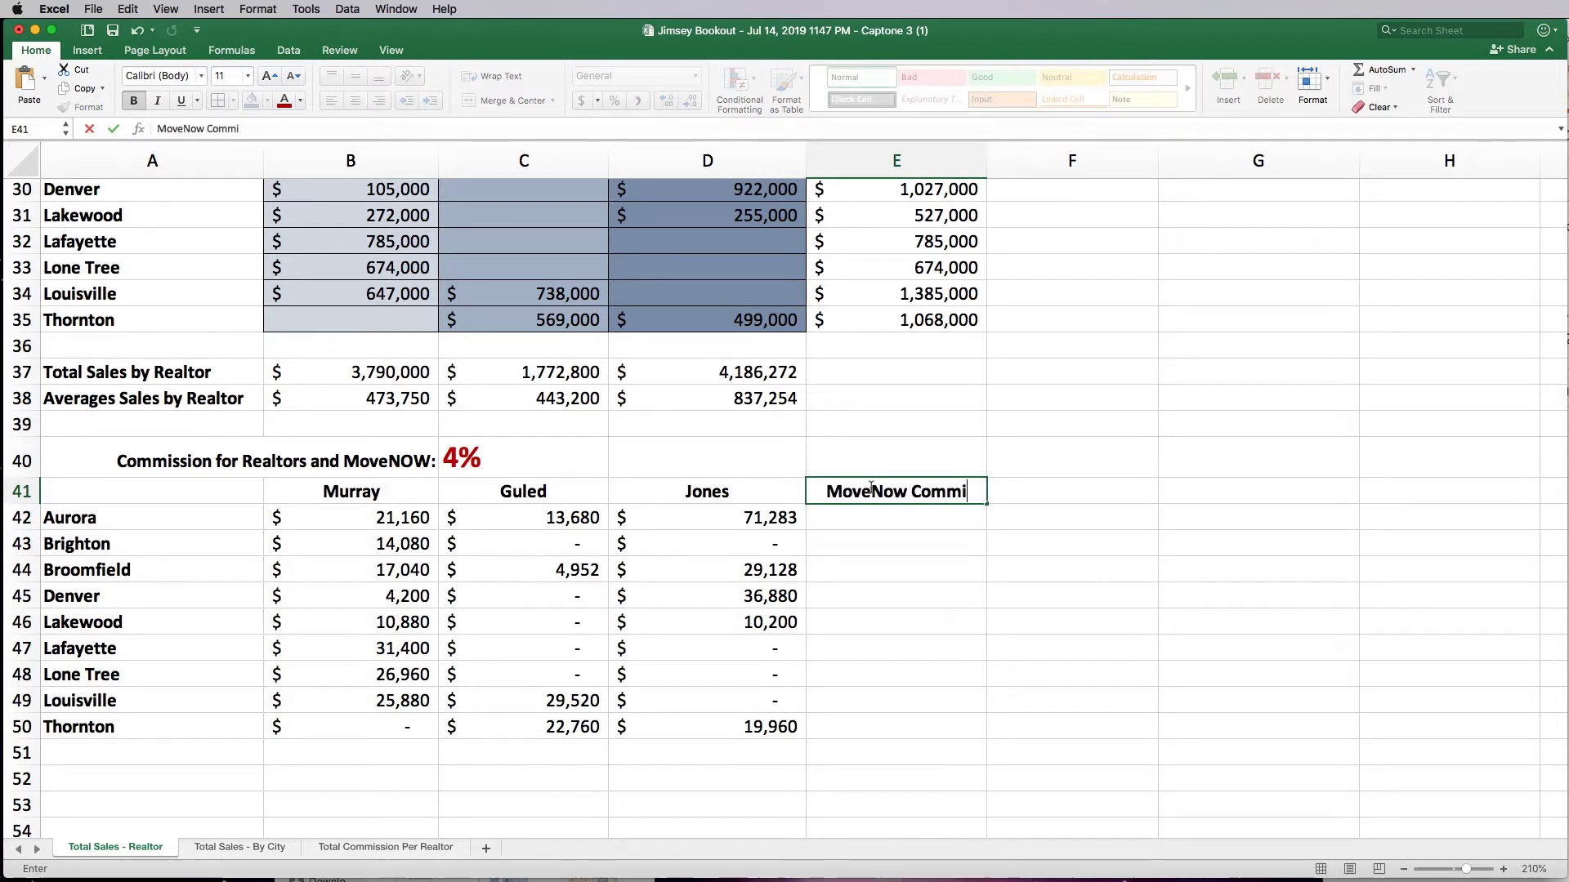
type("ssion by City")
key("Return")
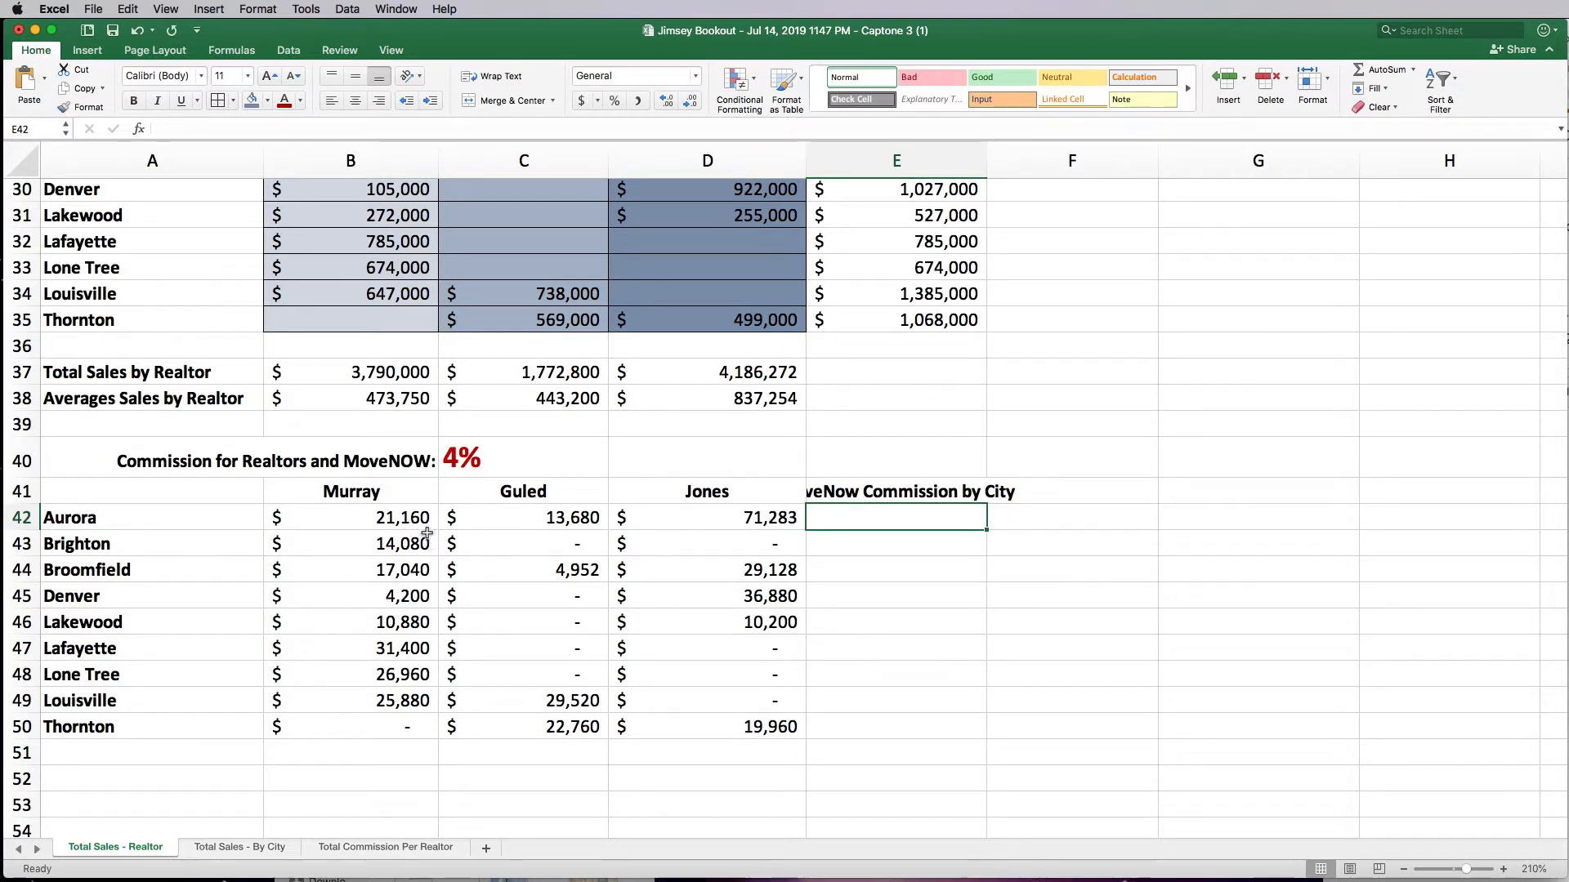
- Try a 40% rate in C40 across all three realtors' commission columns and undo it
left_click_drag(386, 519, 678, 517)
left_click(896, 518)
scroll(842, 657, "up", 5)
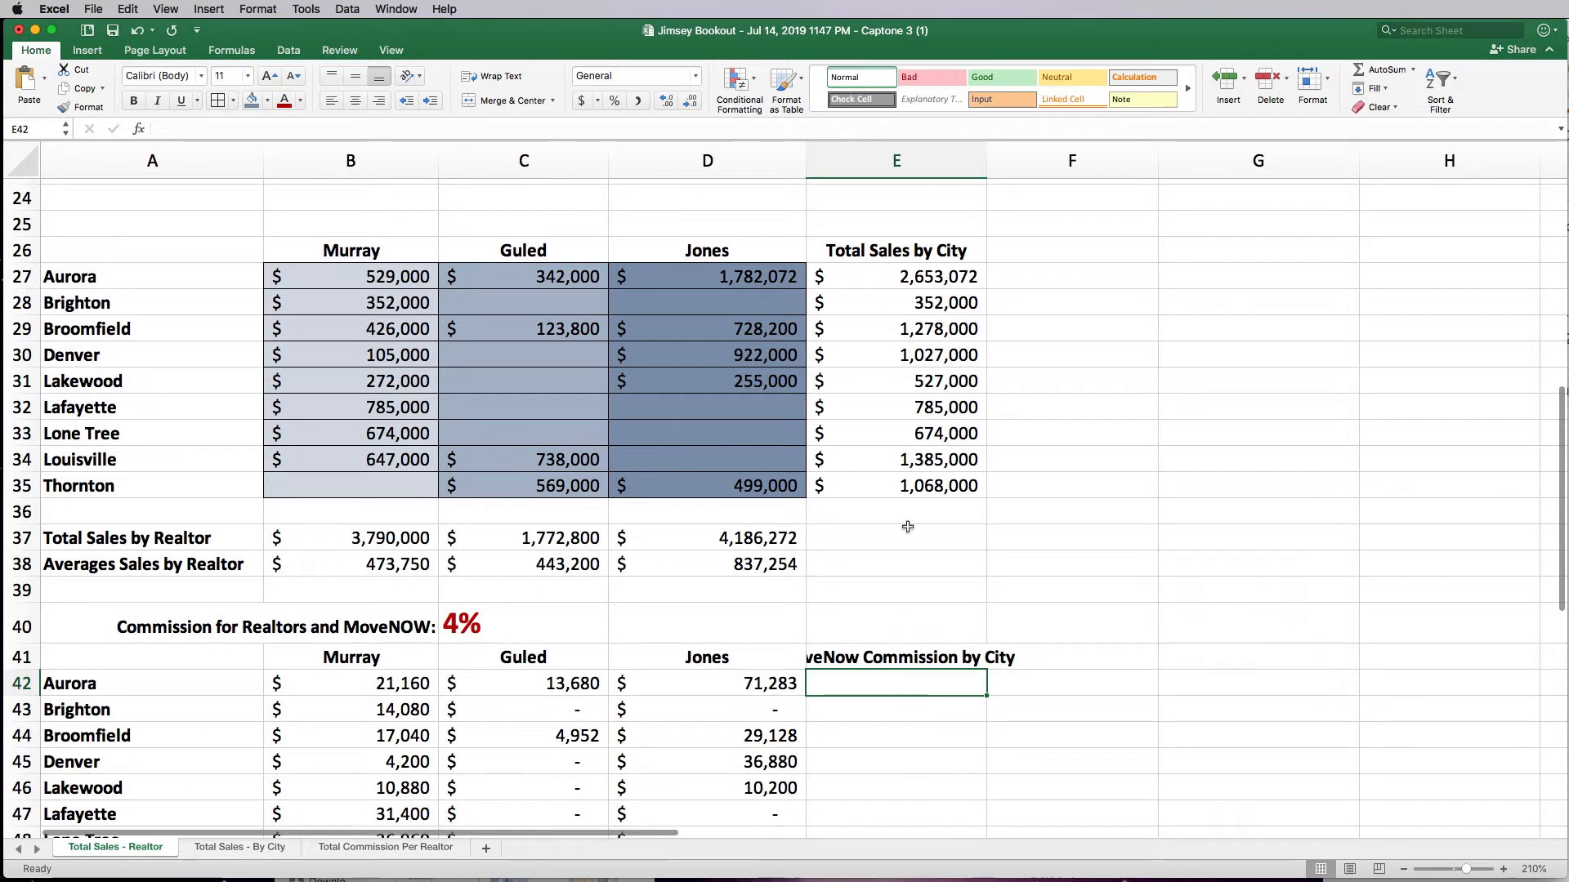
scroll(913, 294, "down", 1)
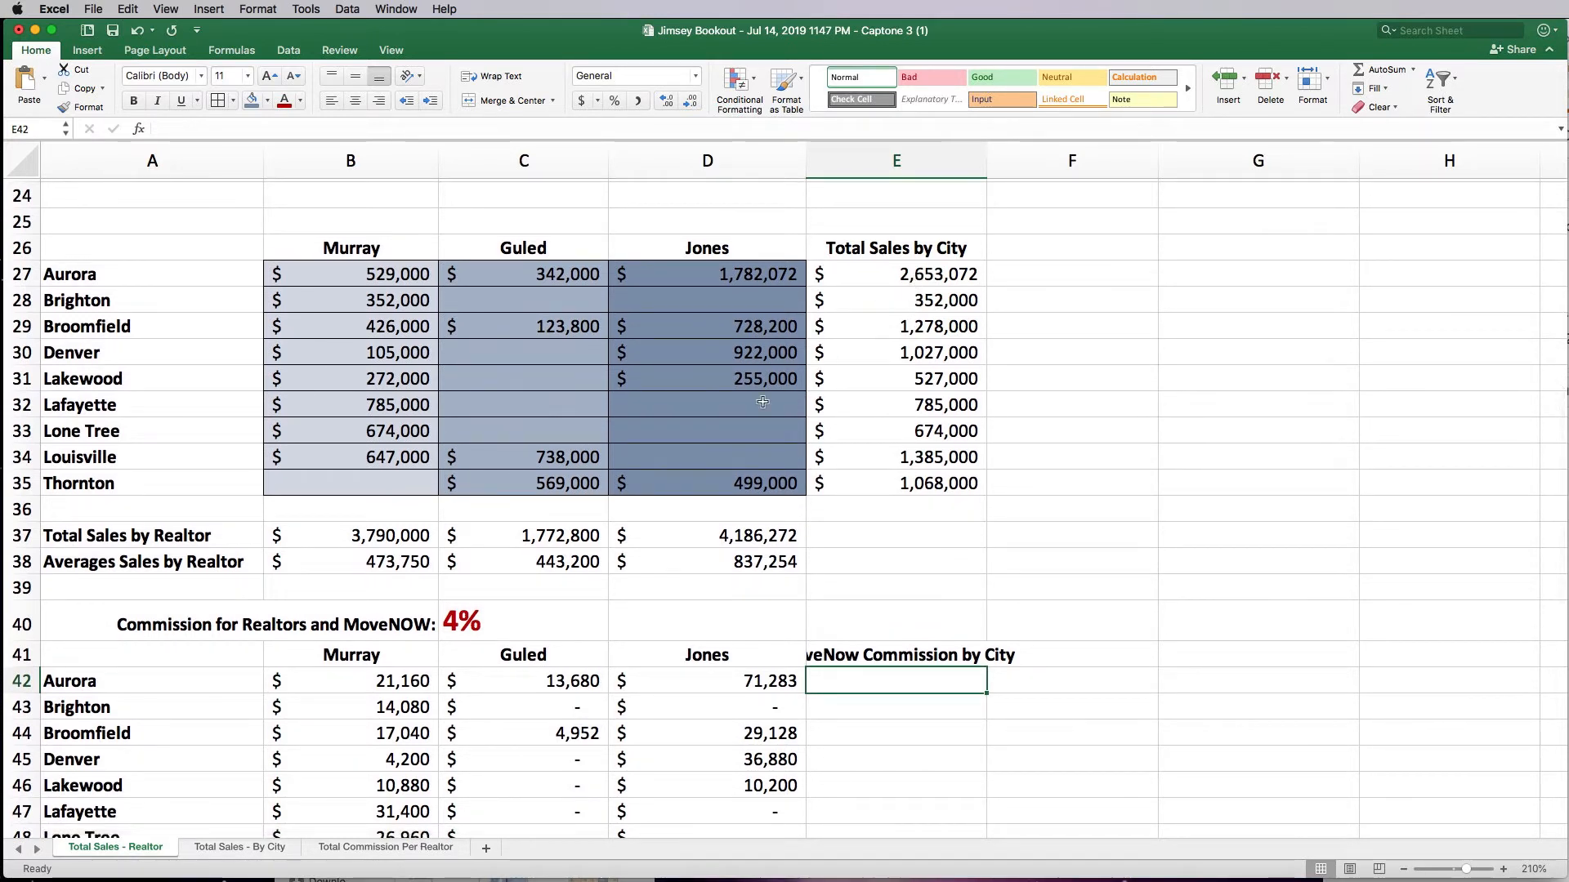
scroll(481, 620, "up", 1)
scroll(625, 654, "down", 5)
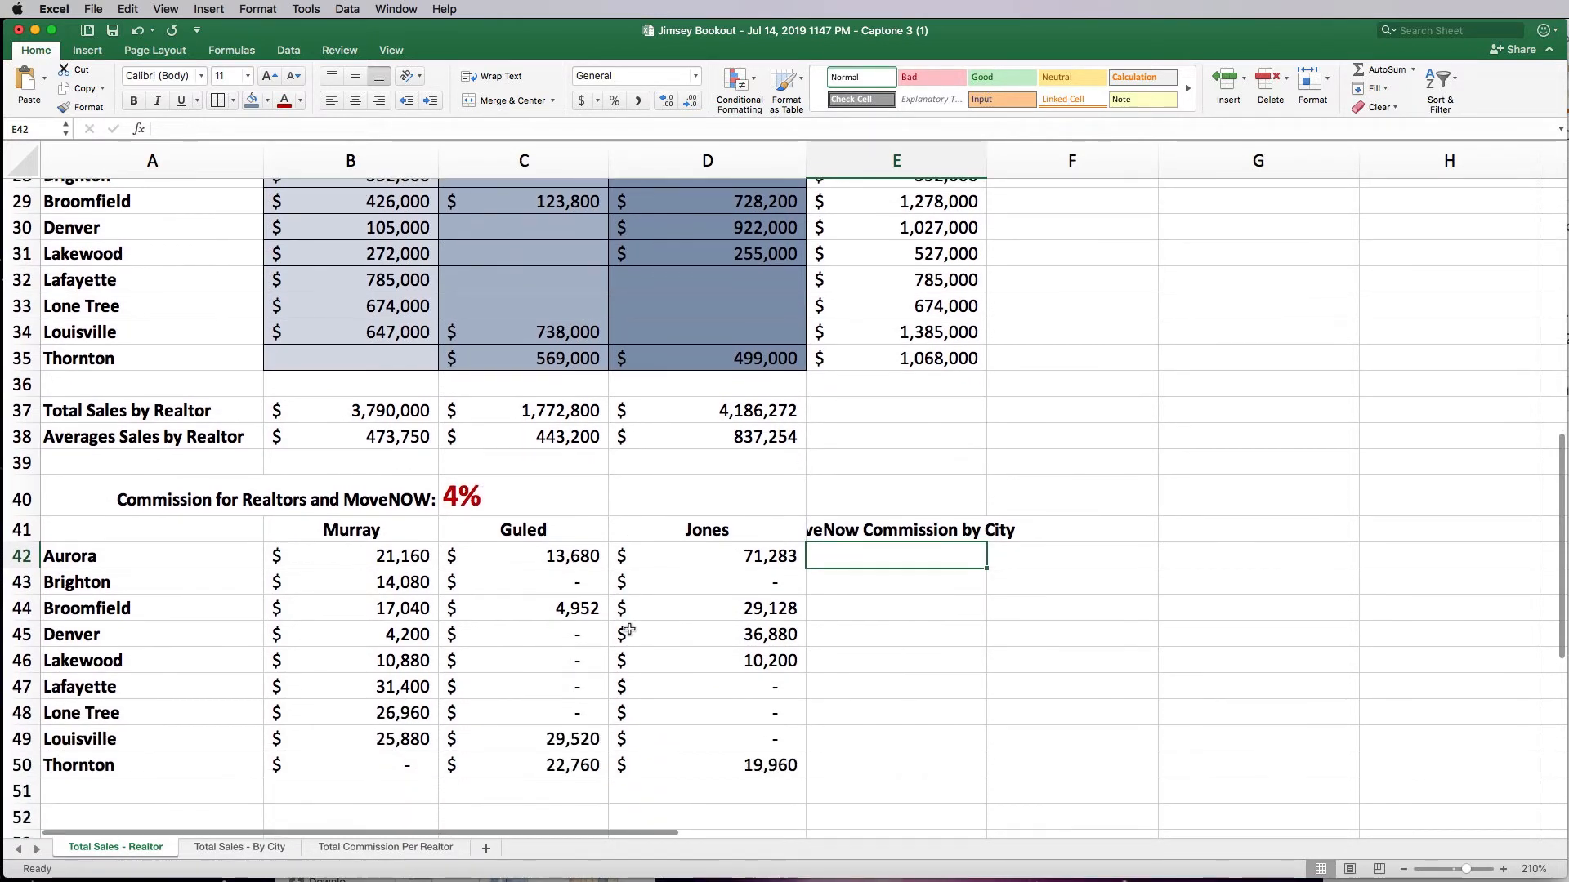
scroll(480, 499, "up", 1)
double_click(460, 504)
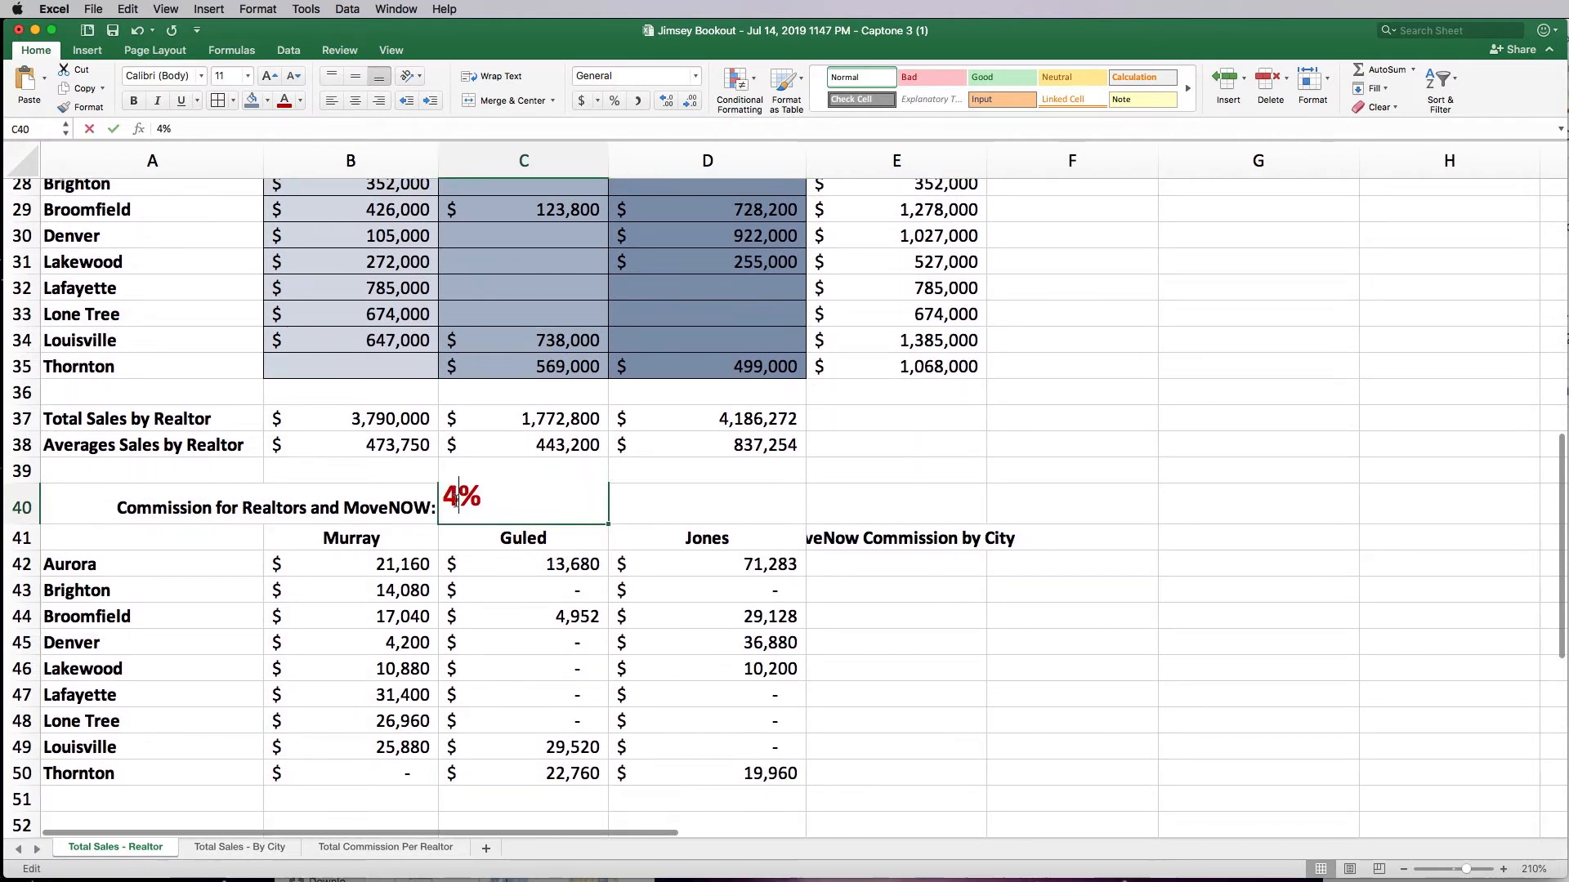
type("0")
key("Return")
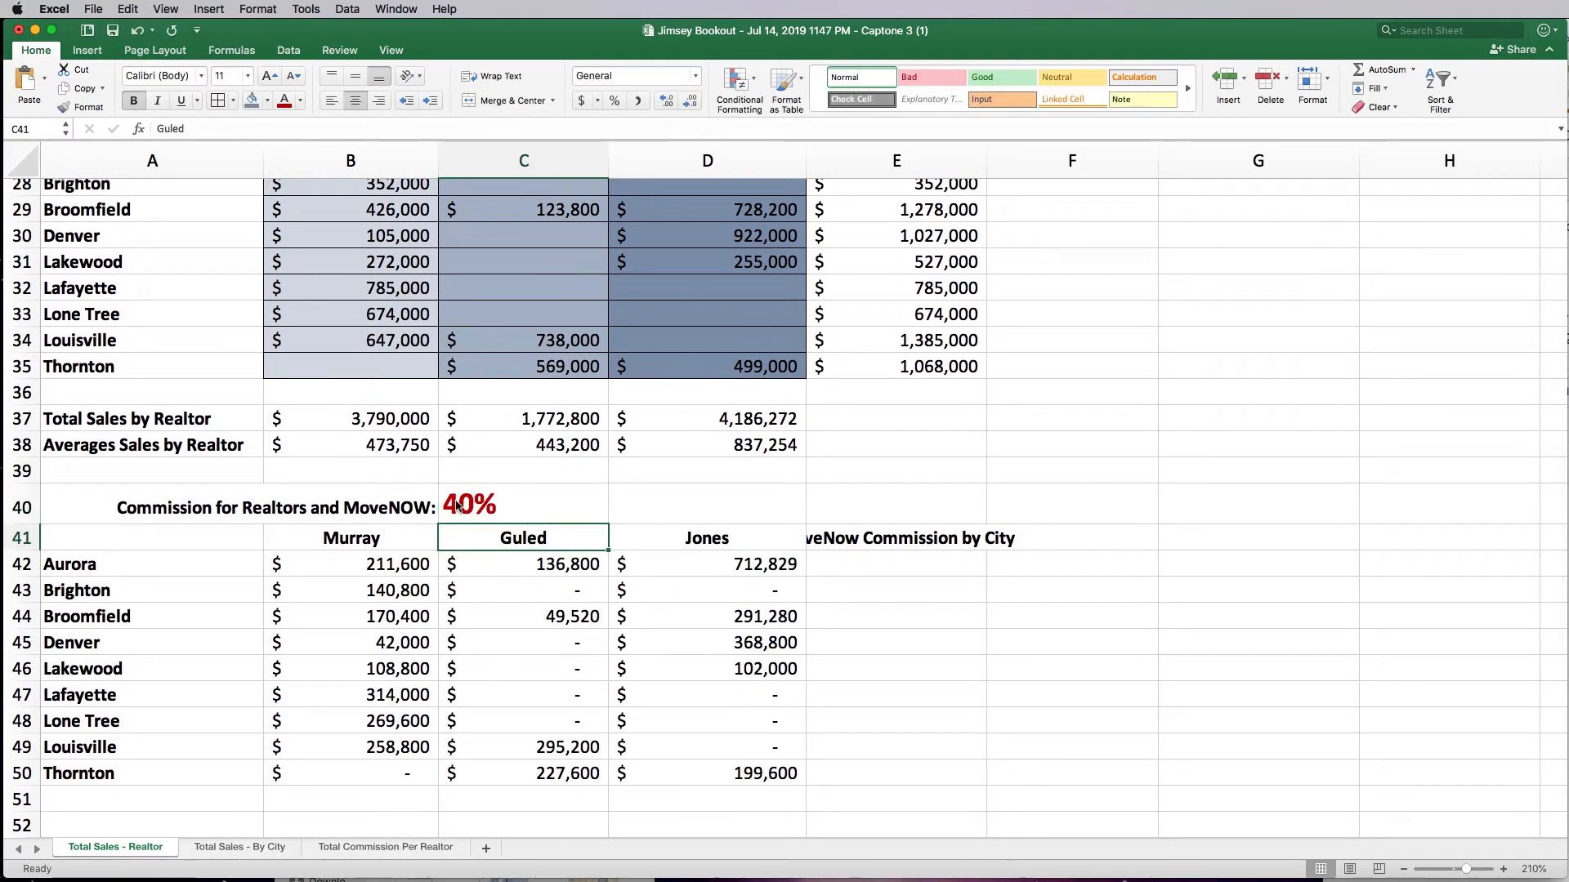
key("super+z")
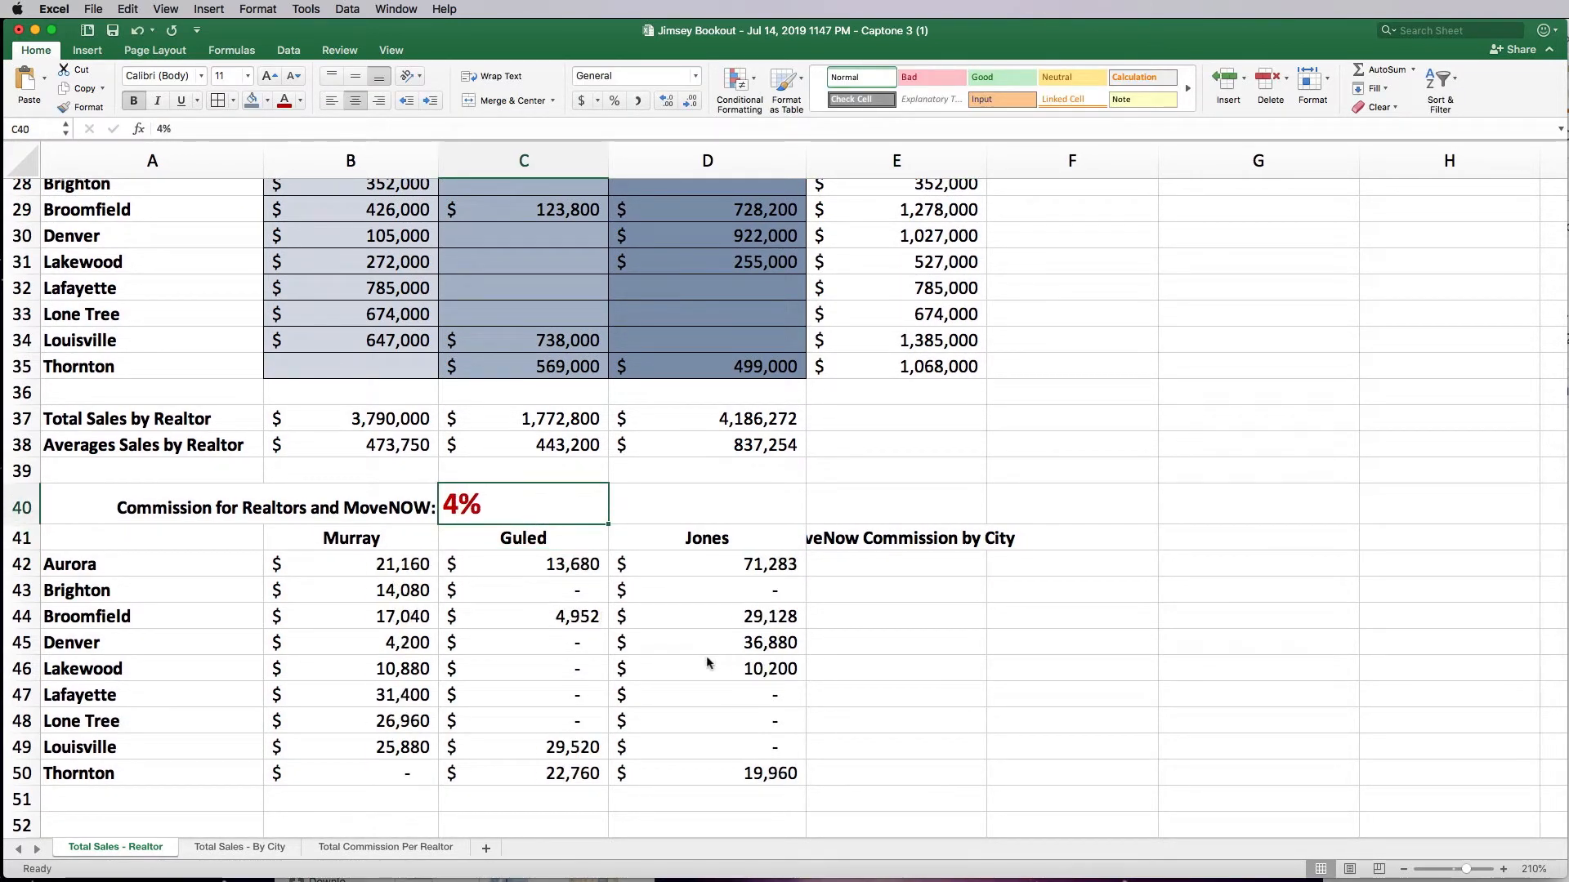
- Examine the realtors' source sales lists, the sales-by-city table and the commission table beneath it
scroll(707, 656, "up", 10)
scroll(719, 654, "down", 10)
scroll(728, 649, "right", 1)
scroll(728, 649, "up", 3)
scroll(728, 646, "left", 1)
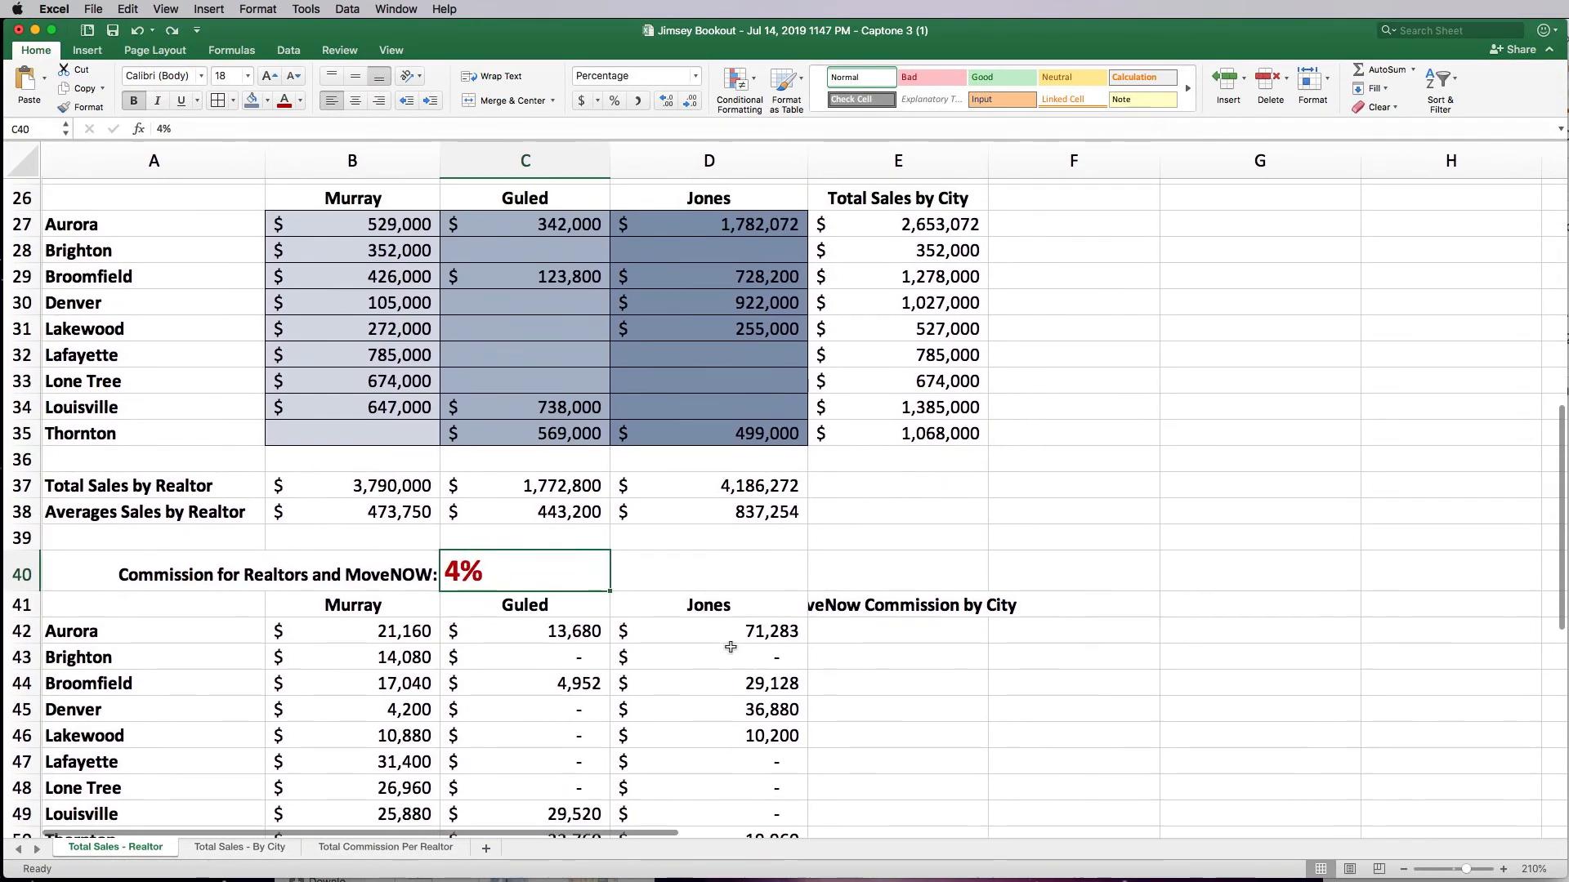
scroll(796, 727, "up", 5)
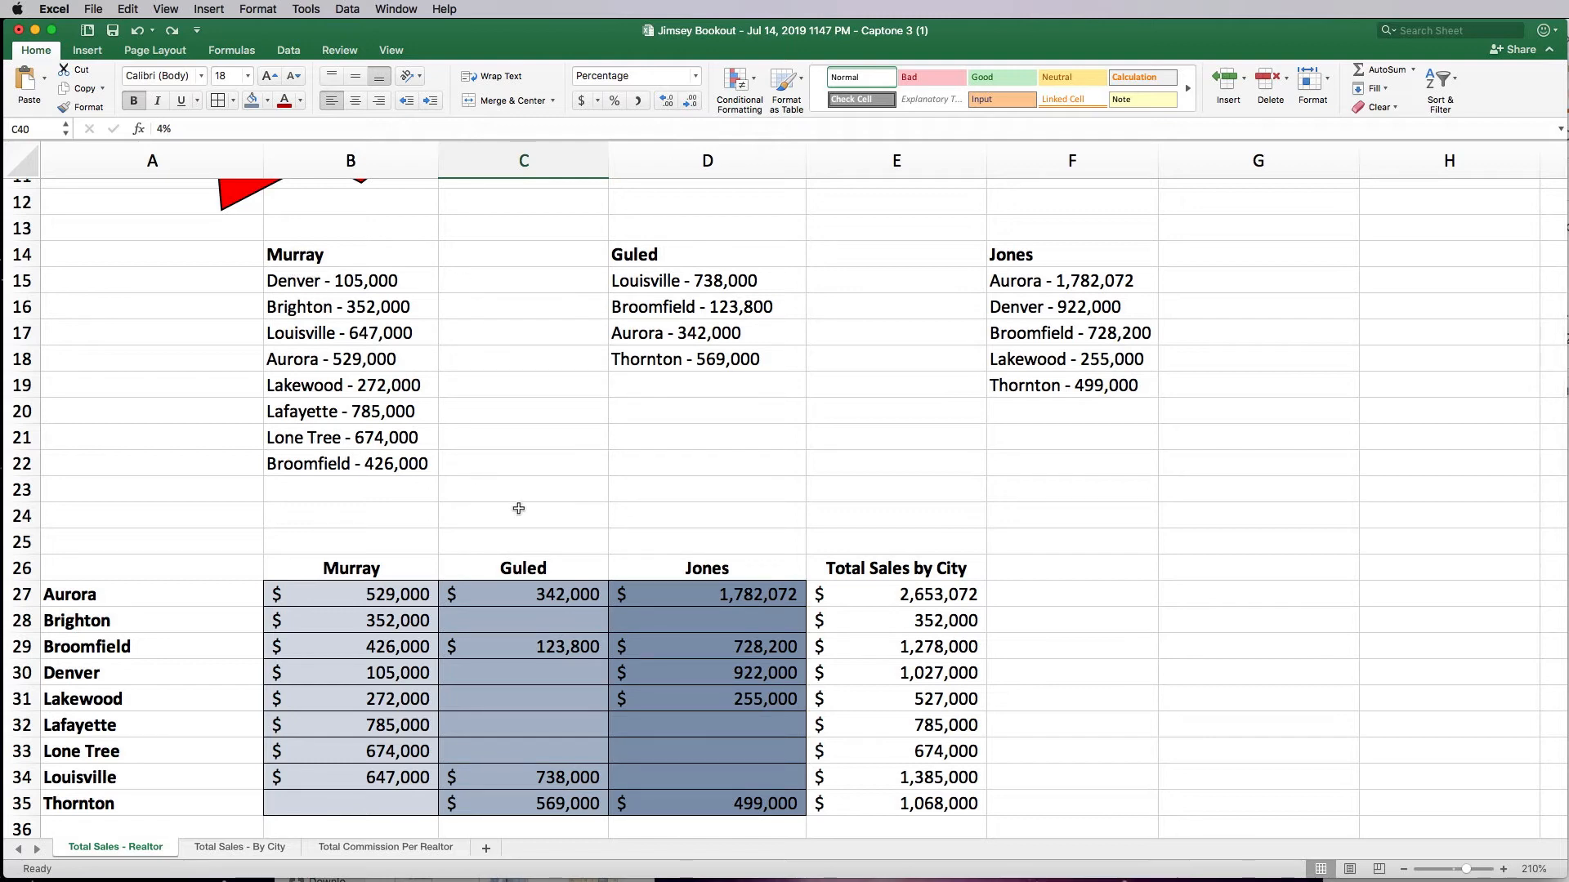
scroll(518, 508, "down", 3)
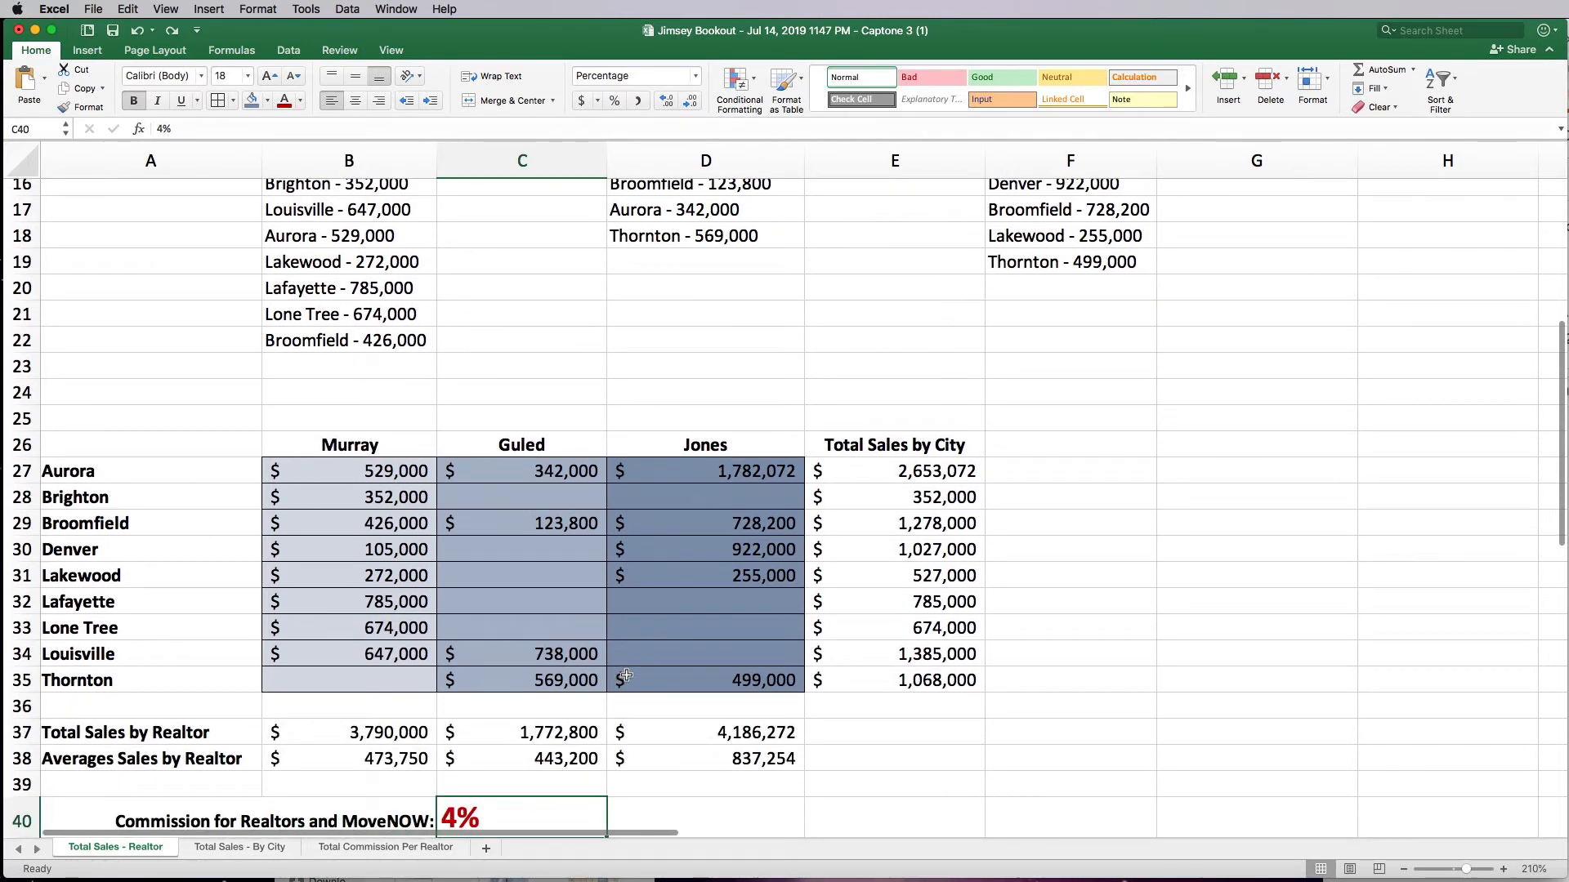
scroll(627, 675, "down", 2)
scroll(627, 675, "down", 5)
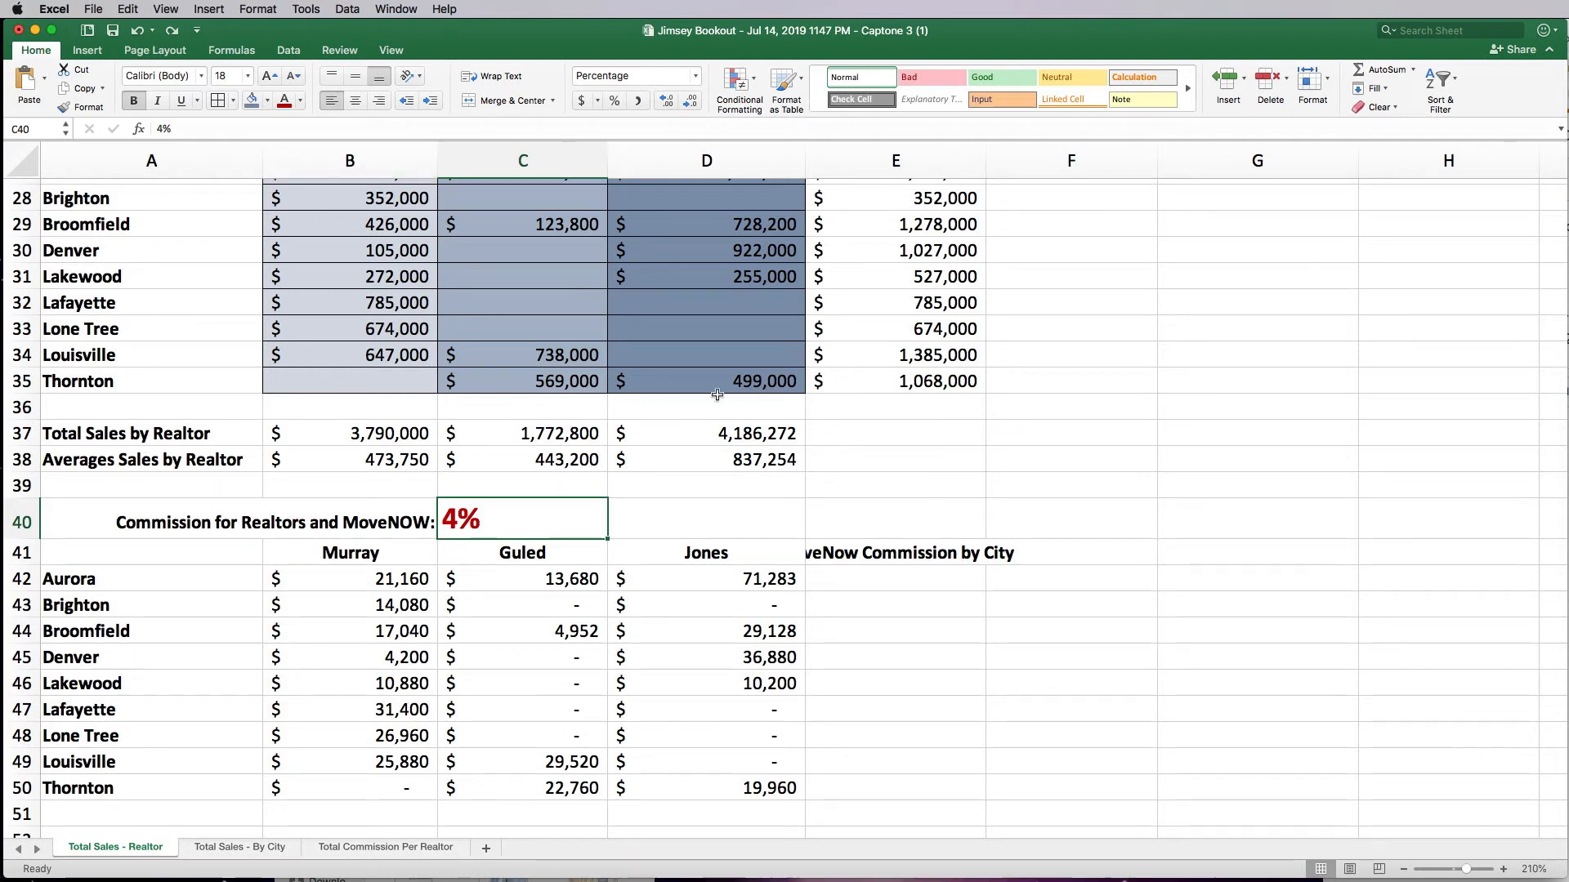
scroll(676, 338, "up", 5)
scroll(676, 338, "down", 6)
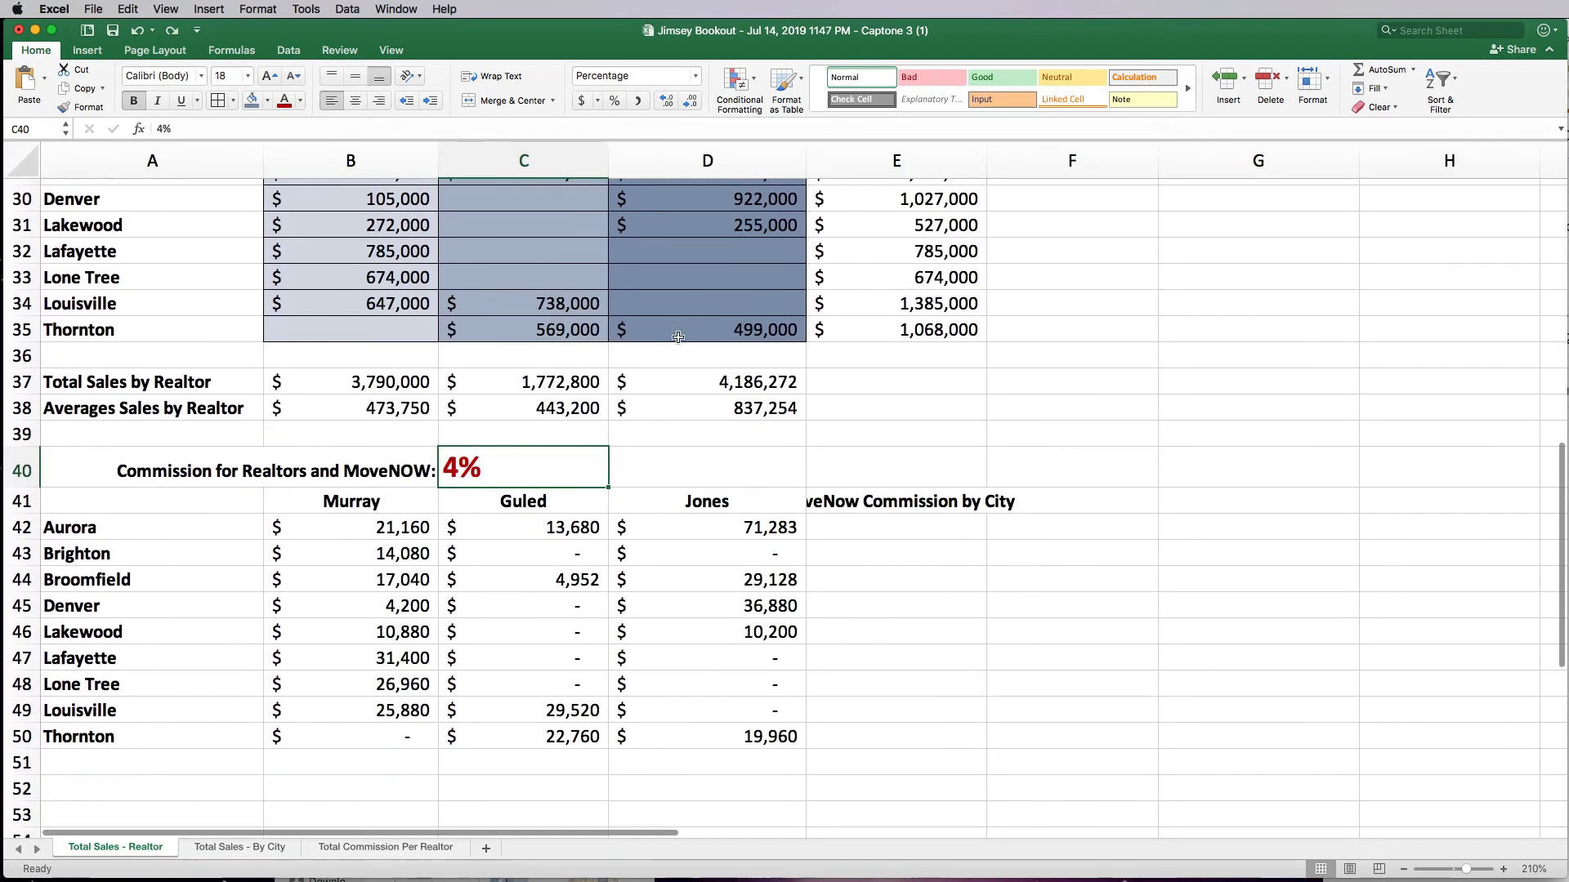
- Shade the three realtor commission columns B42:B50, C42:C50 and D42:D50 in progressively darker theme greens
left_click_drag(356, 520, 372, 729)
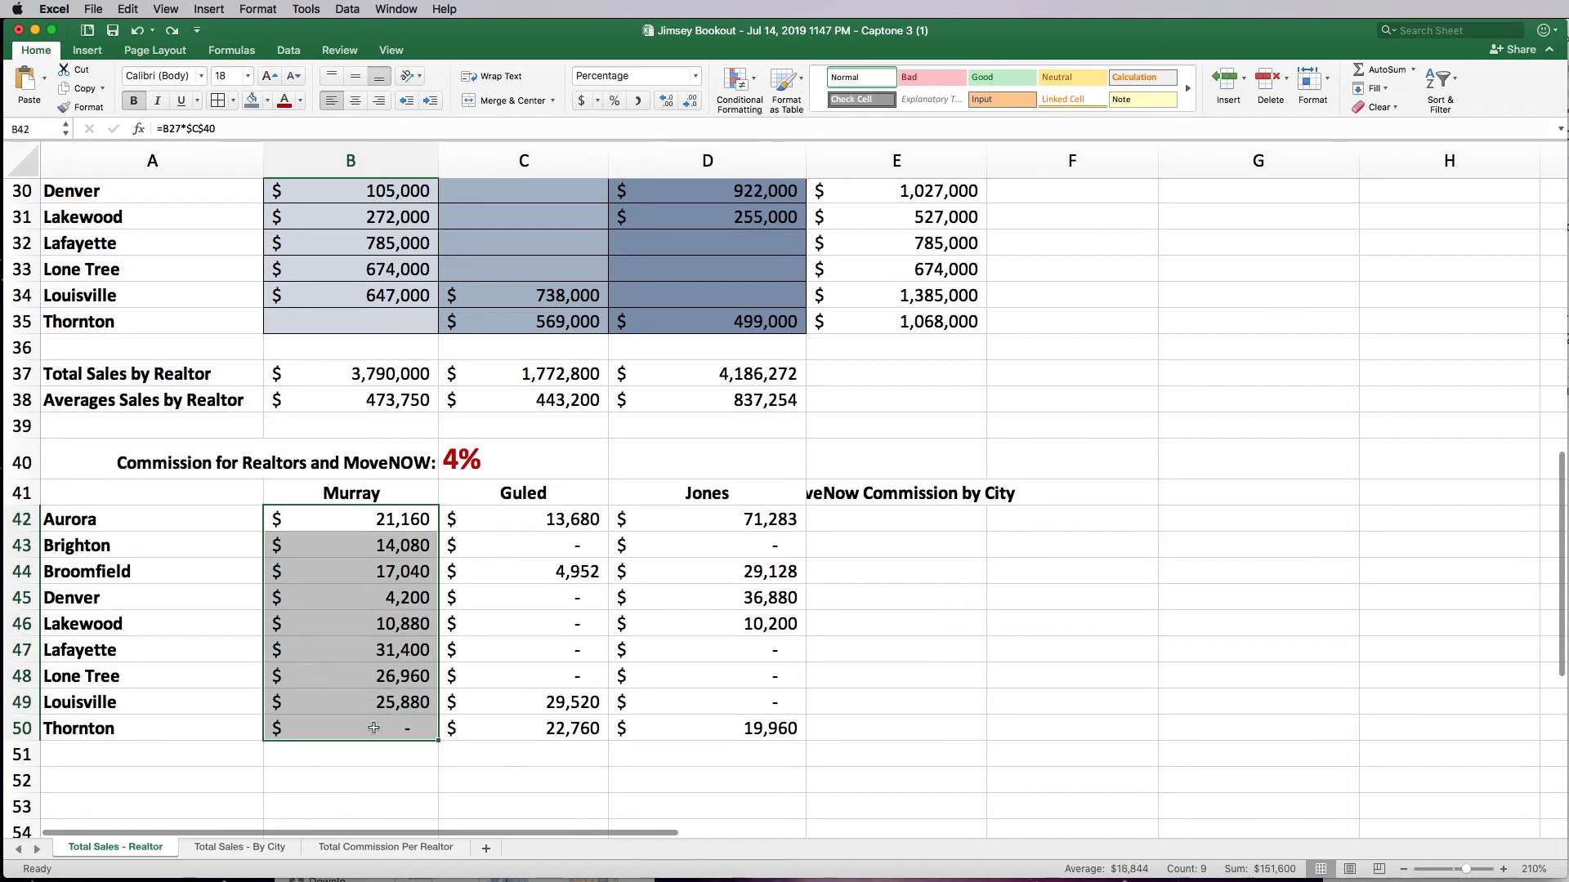
left_click(266, 100)
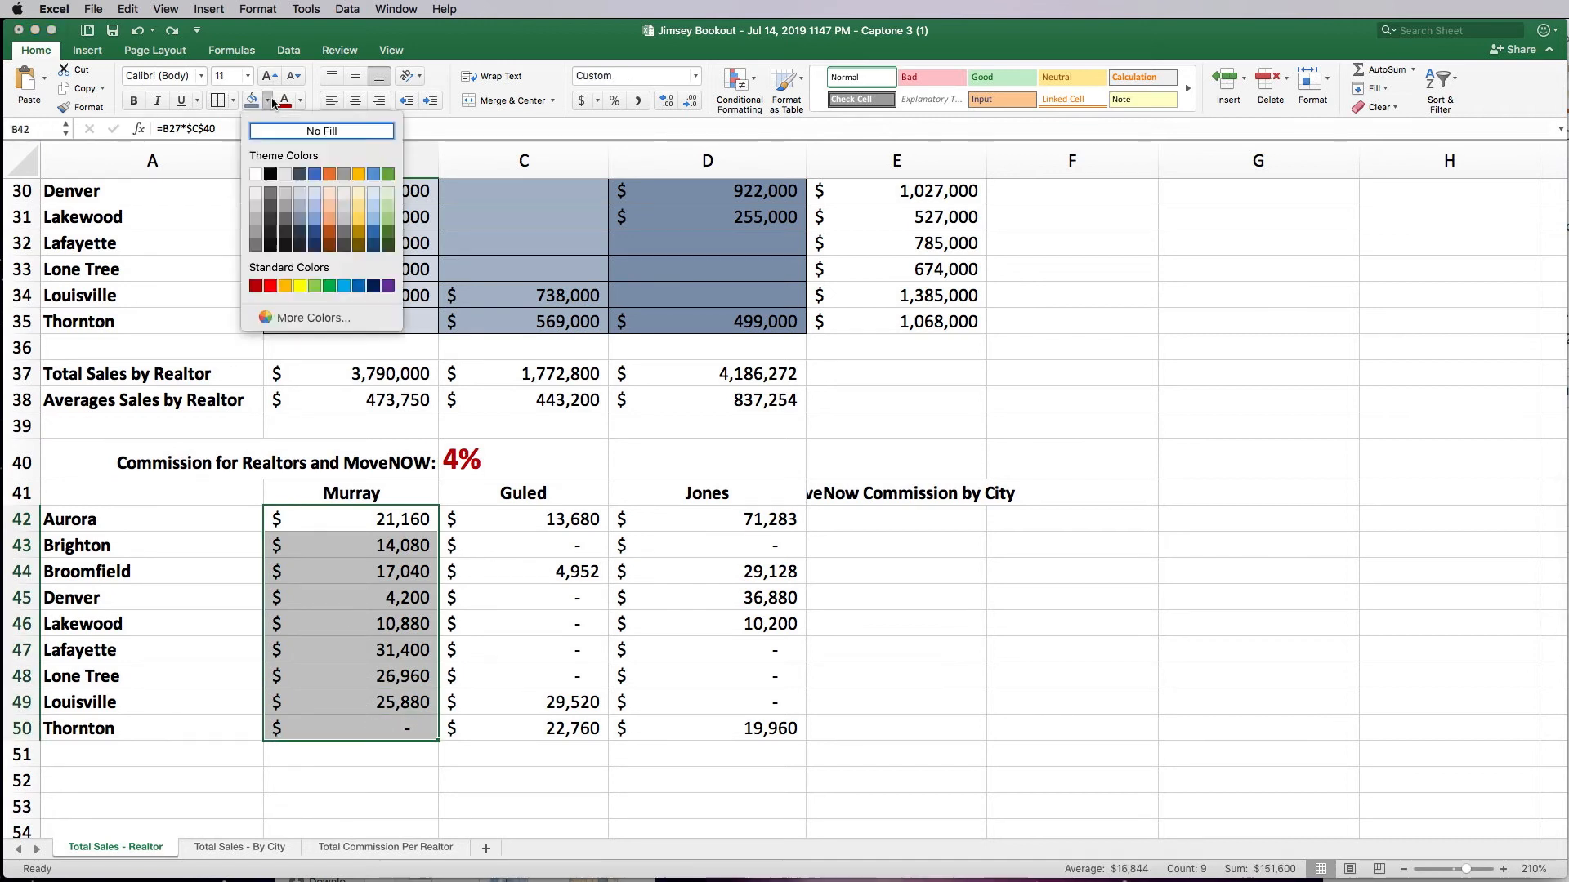
left_click(373, 193)
left_click_drag(505, 523, 520, 728)
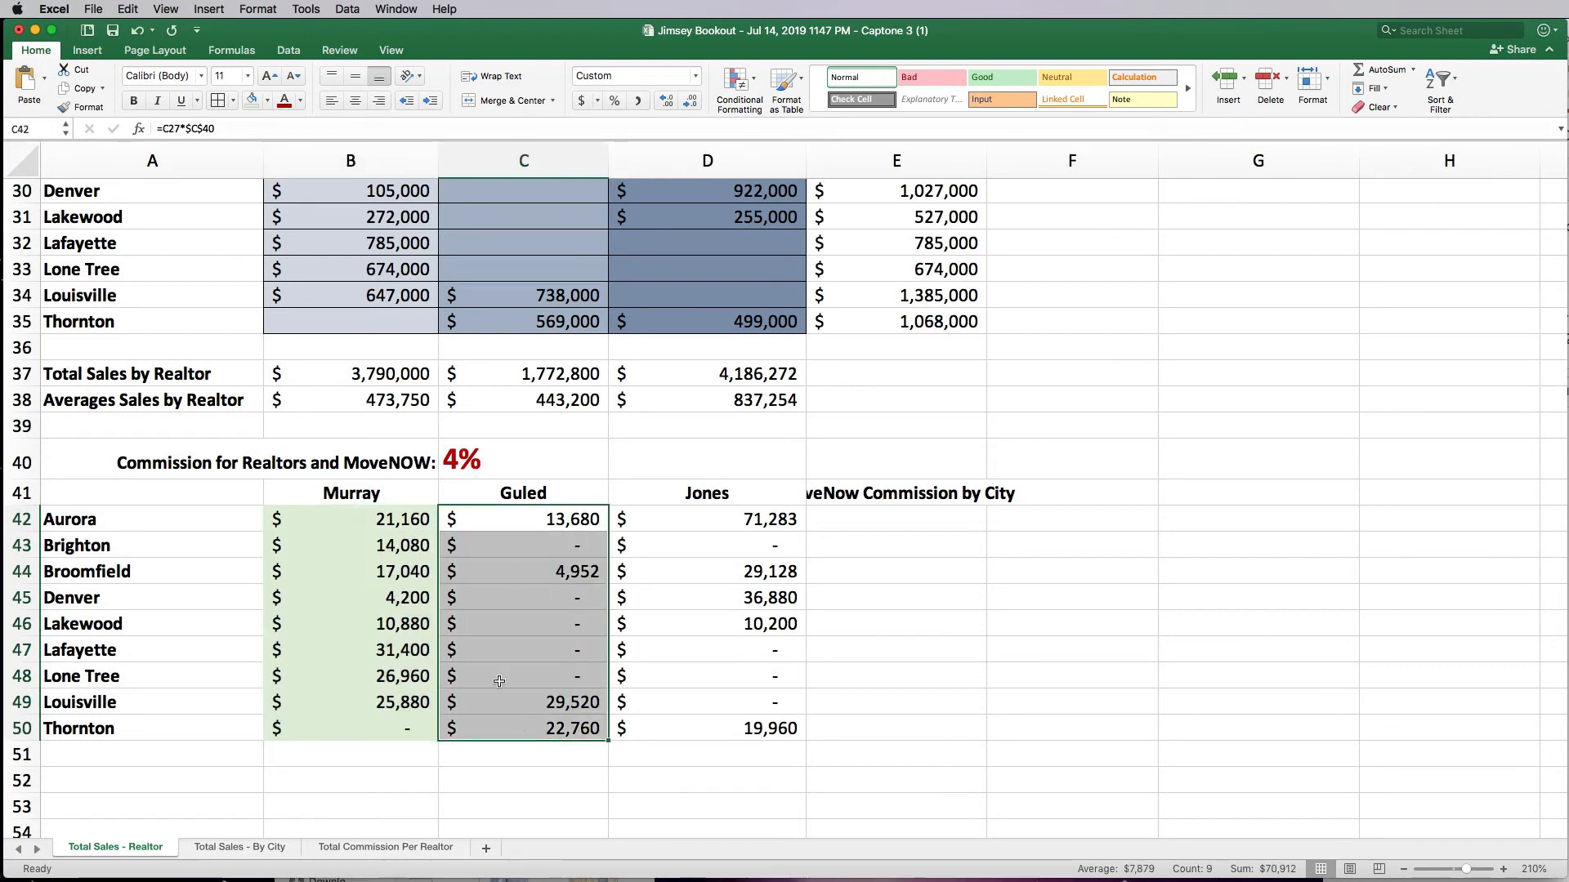
left_click(267, 100)
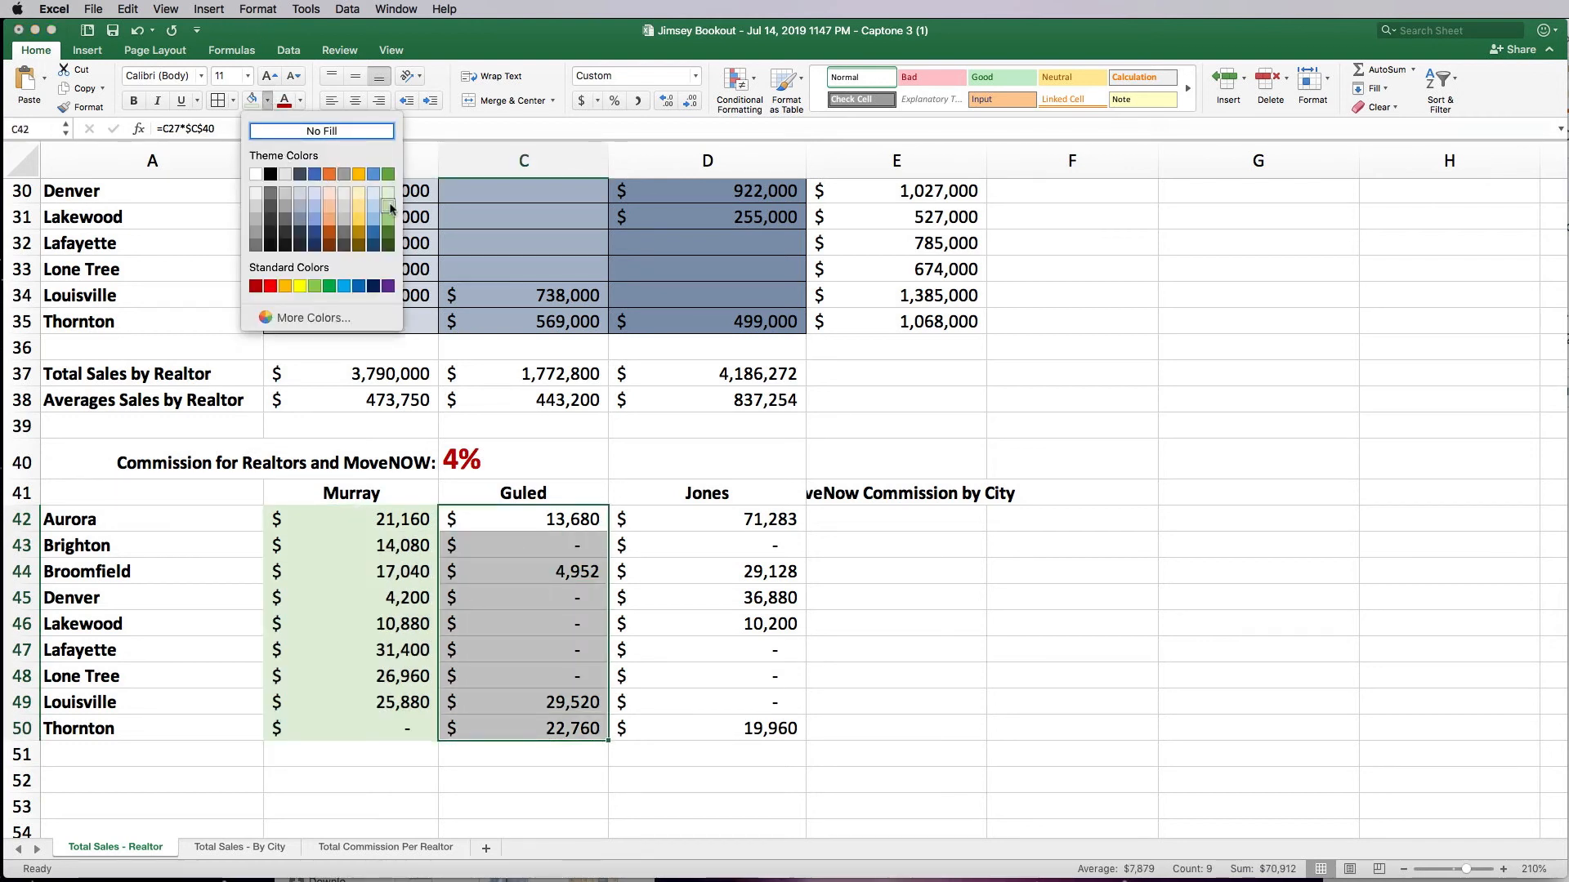
left_click(390, 209)
left_click_drag(684, 529, 701, 716)
left_click(267, 100)
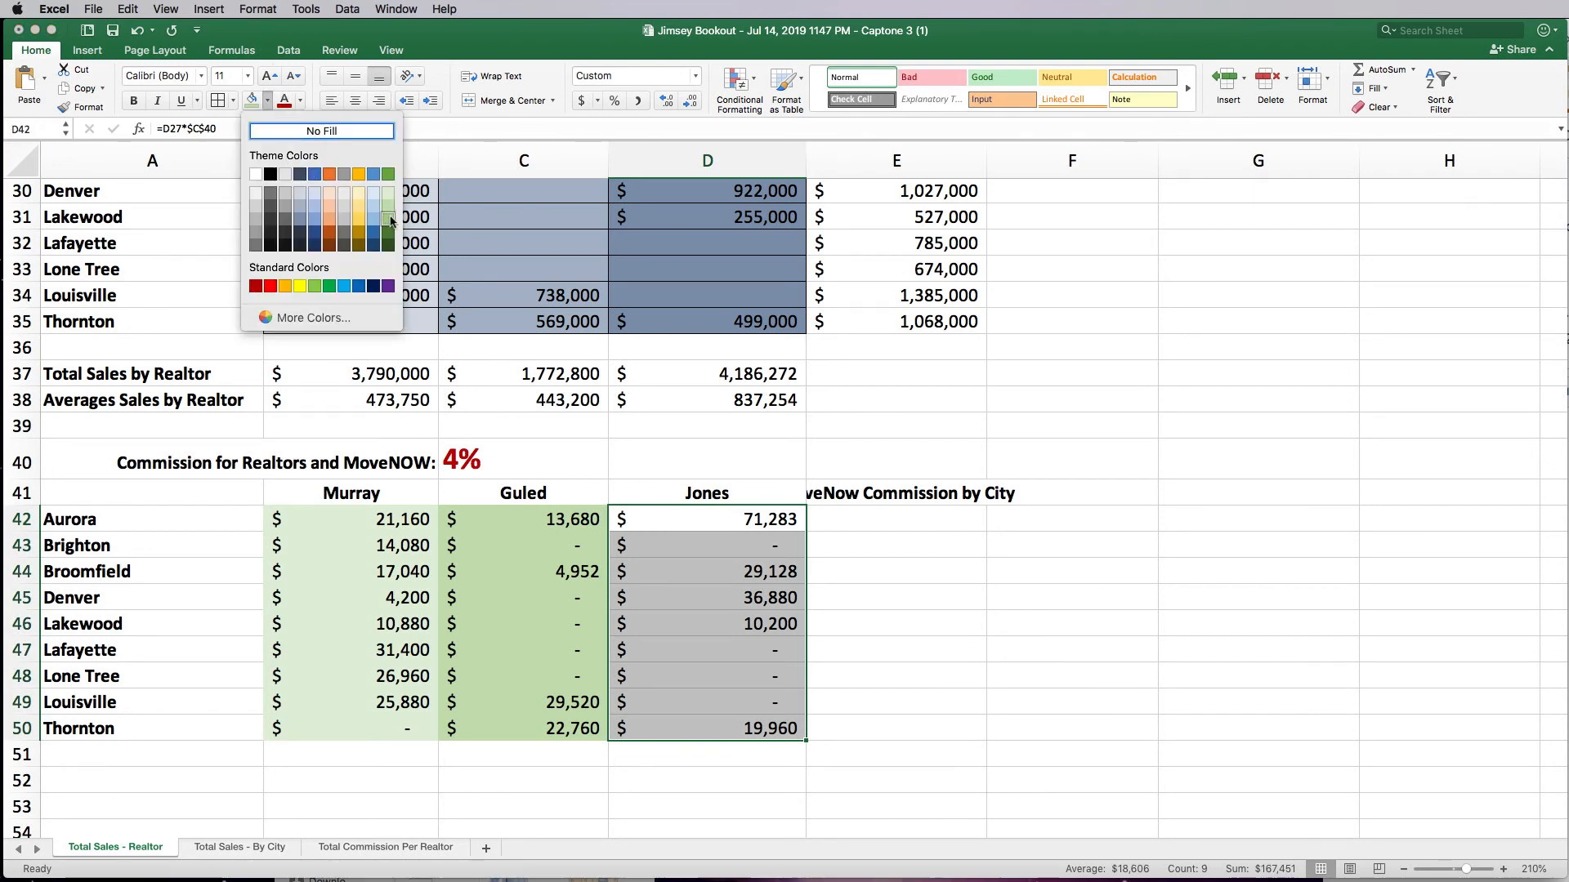
left_click(389, 223)
left_click(932, 570)
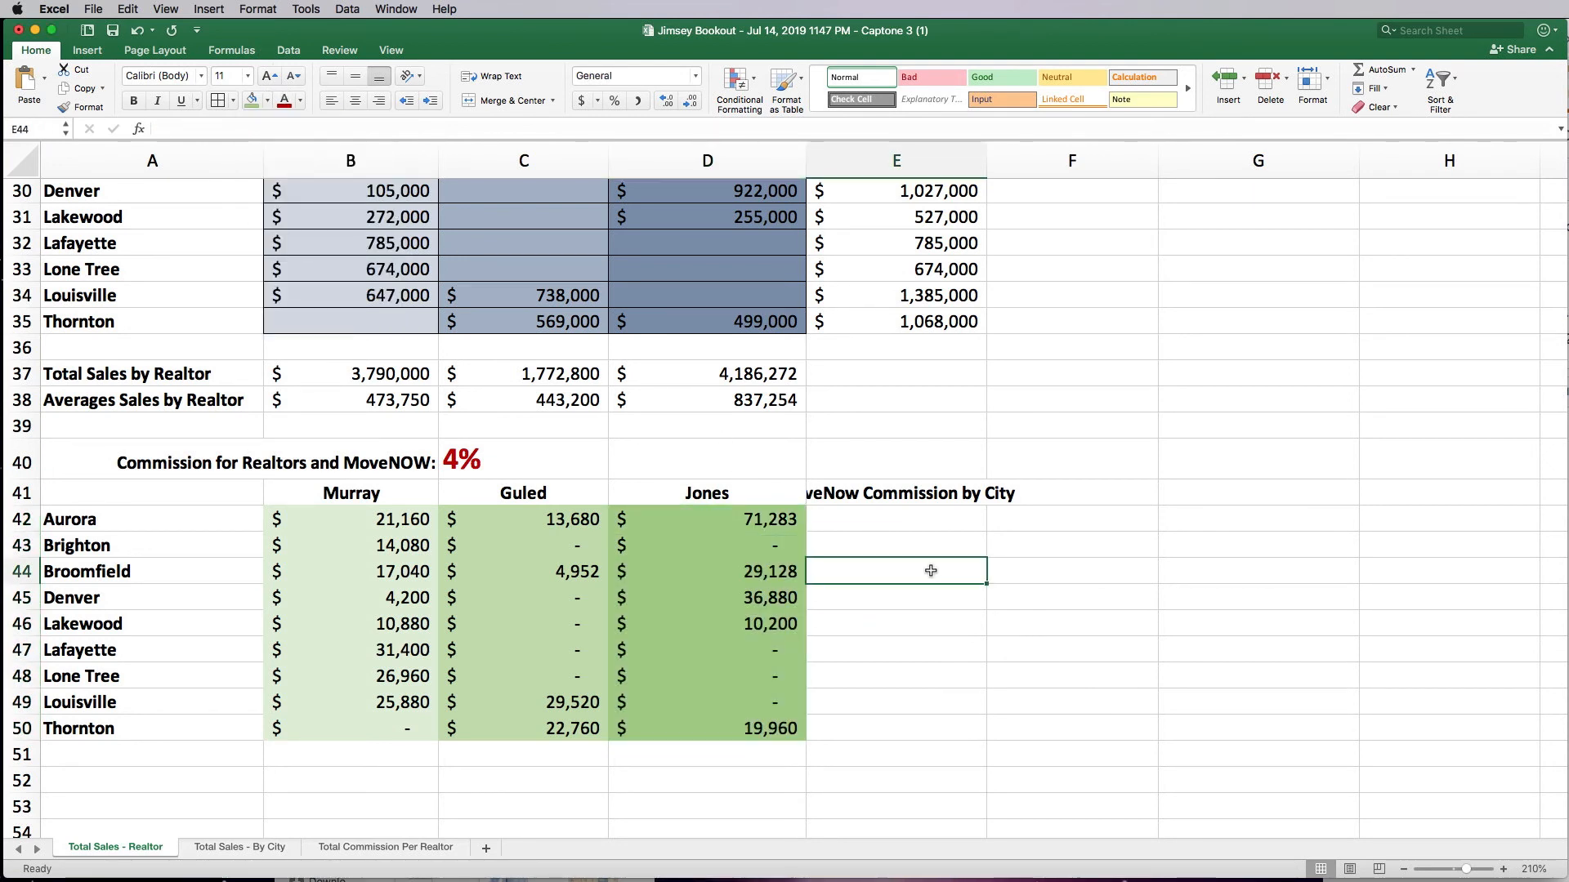
scroll(898, 495, "up", 10)
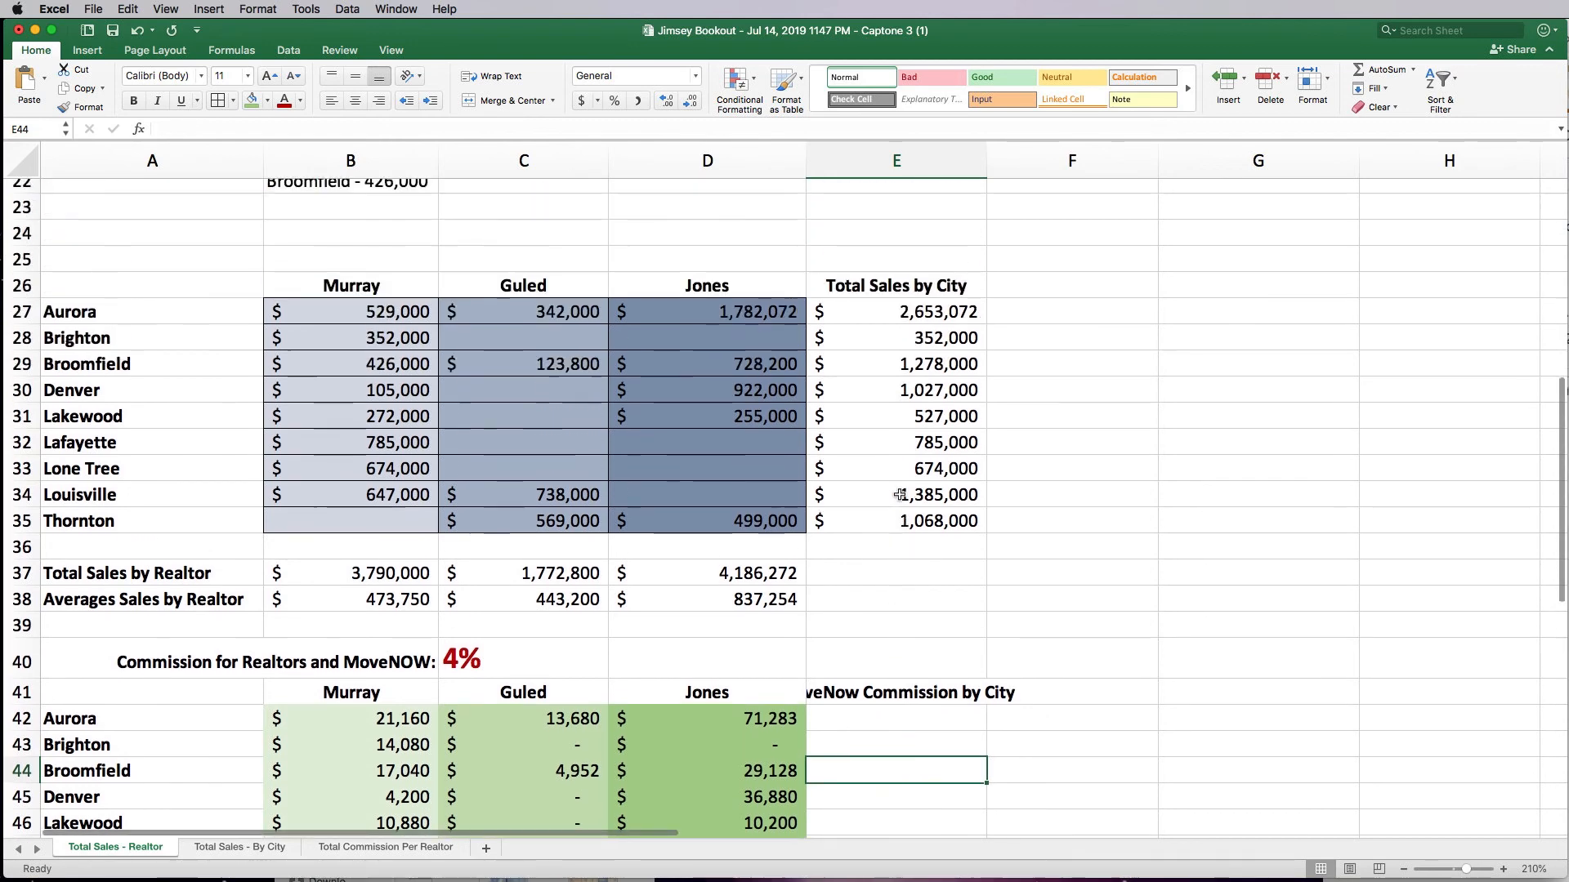